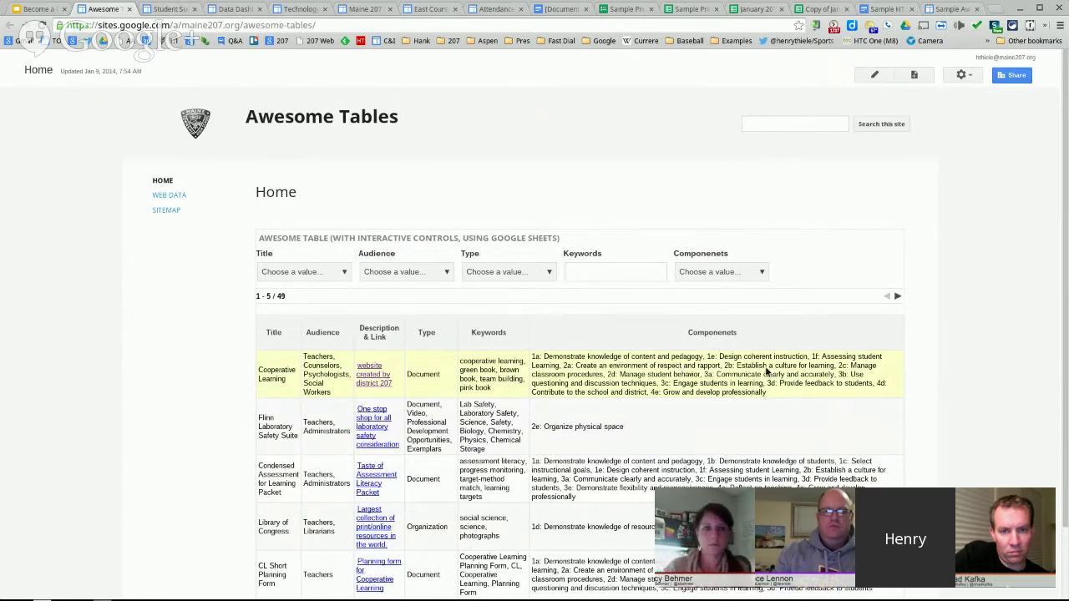
# - Filter the Awesome Table to component '1c: Select instructional goals', leaving 18 matches
pyautogui.click(714, 279)
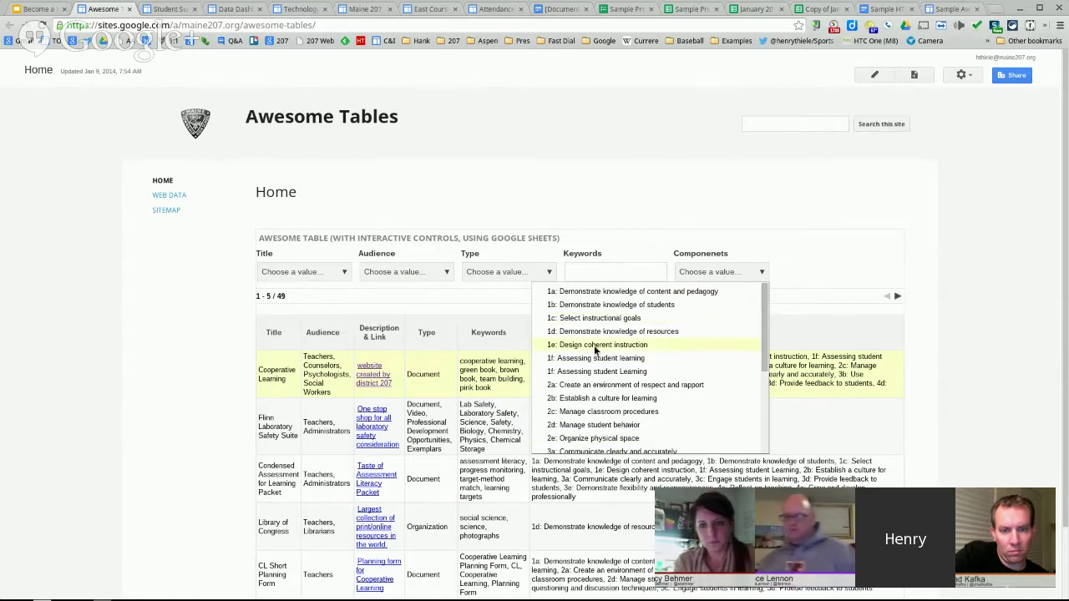
pyautogui.scroll(-1, 595, 353)
pyautogui.scroll(-1, 593, 345)
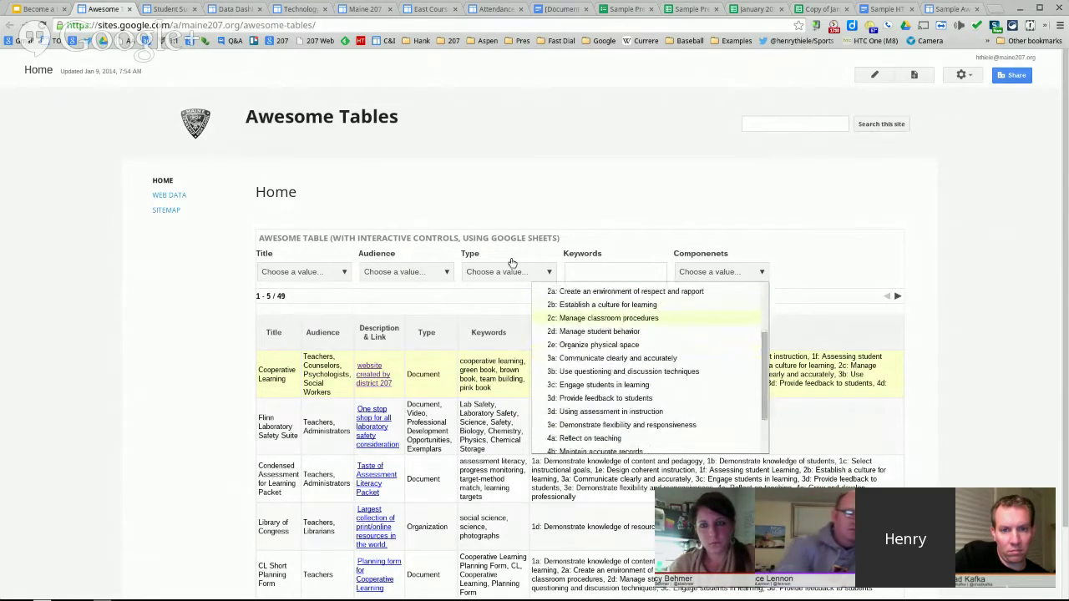
pyautogui.scroll(2, 639, 343)
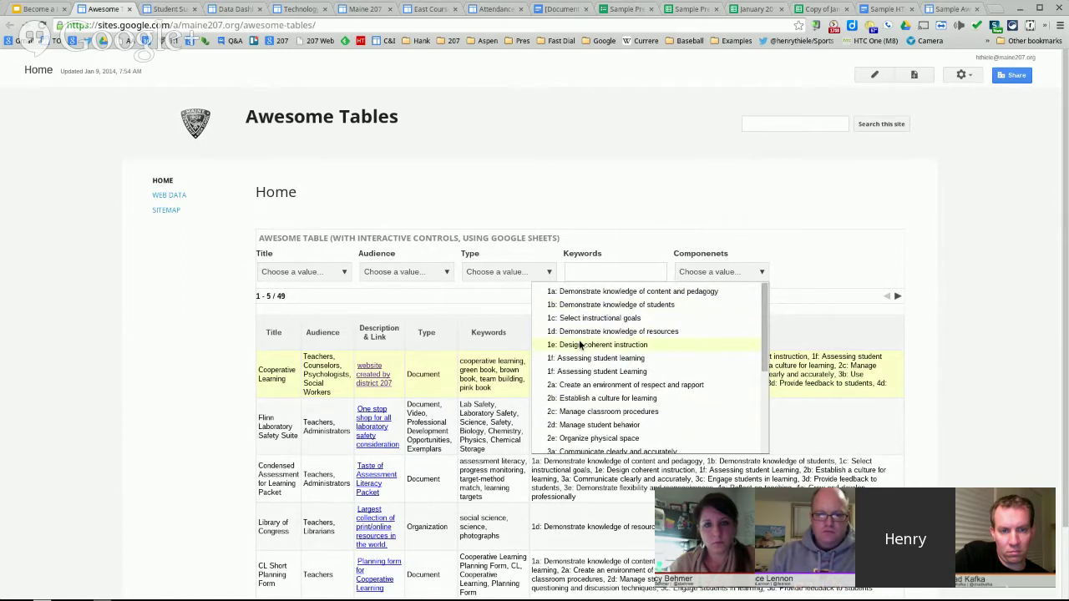
pyautogui.click(594, 318)
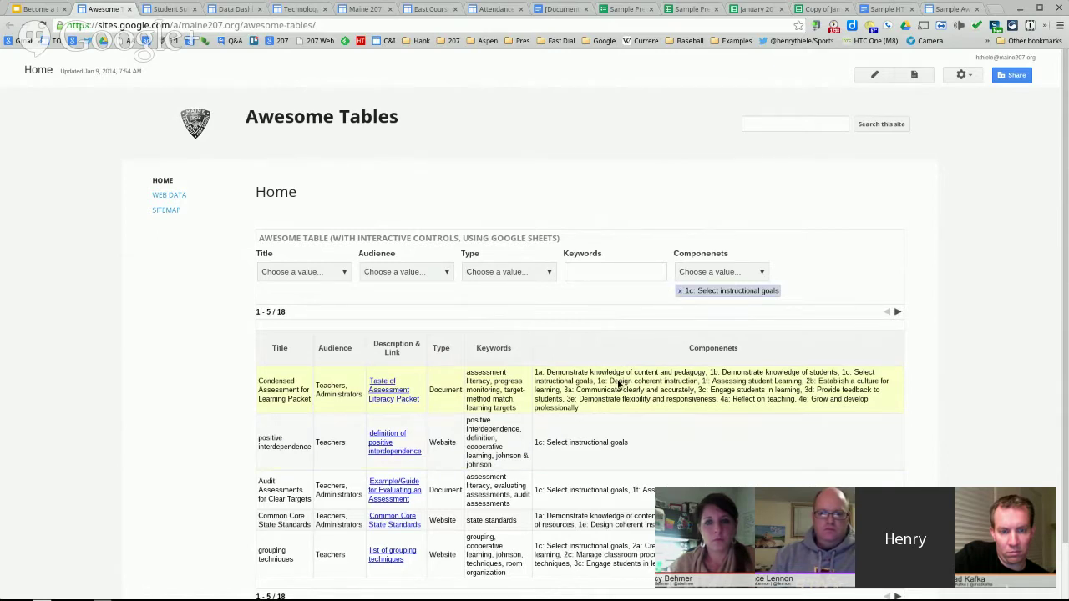
pyautogui.scroll(-1, 638, 386)
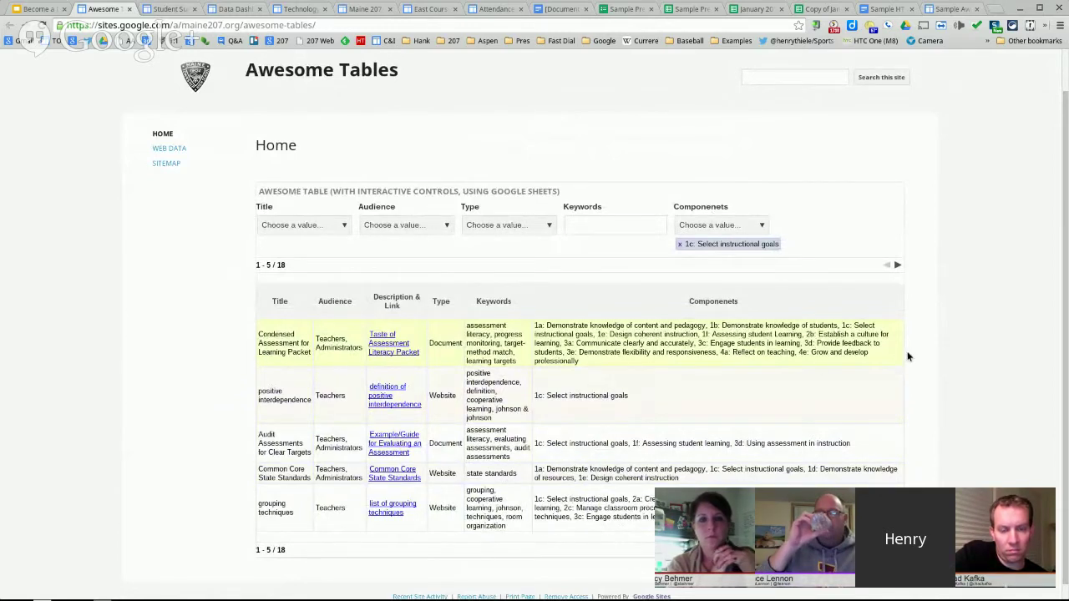
pyautogui.click(539, 227)
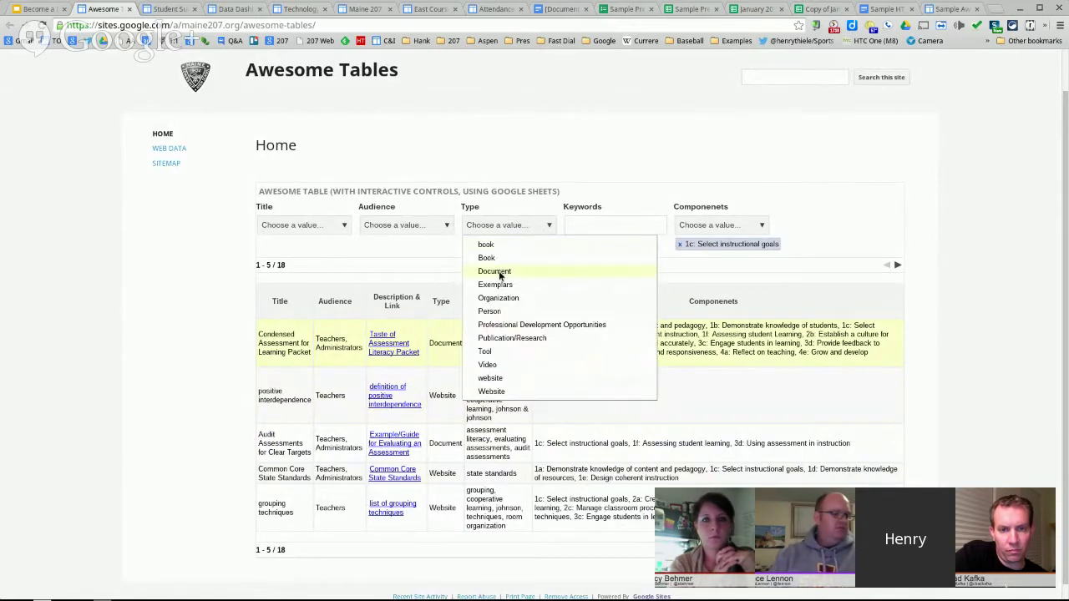
# - Narrow the table to Document resources also tagged 1a, then close the Awesome Tables page
pyautogui.click(499, 271)
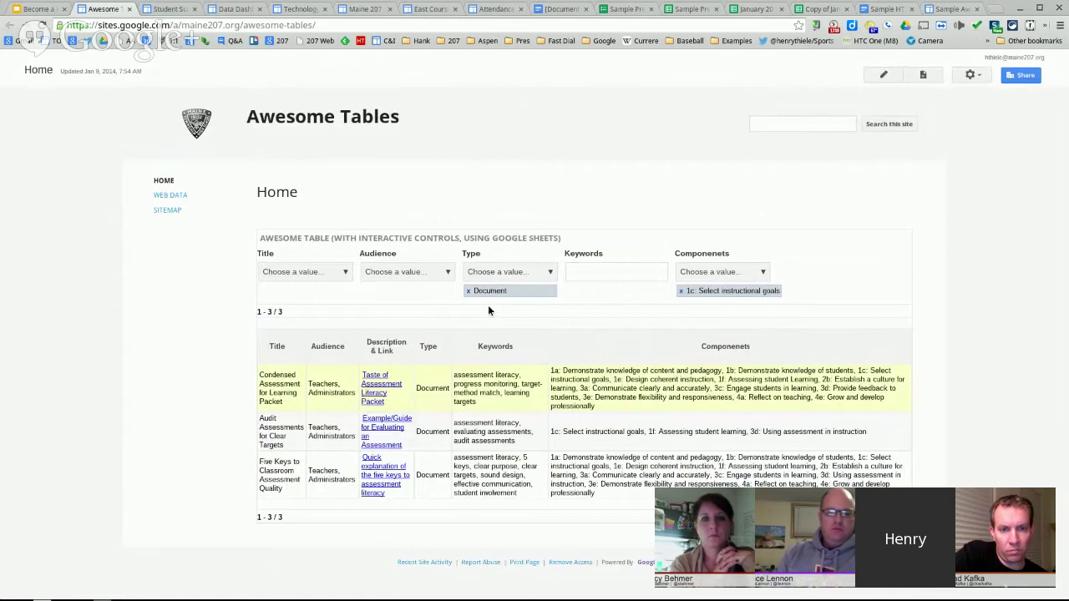
pyautogui.click(730, 279)
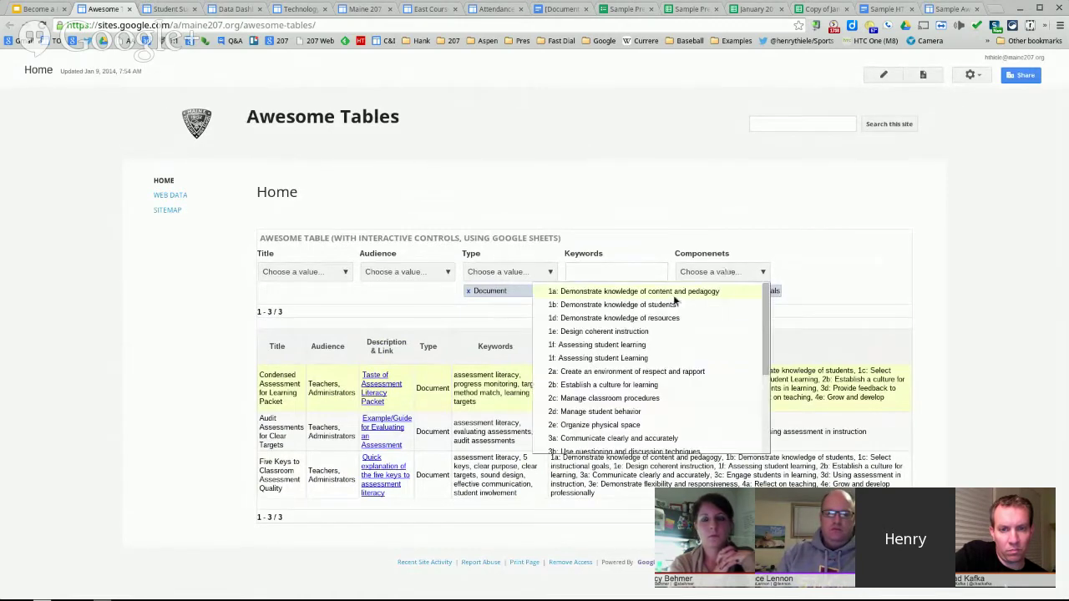
pyautogui.click(659, 294)
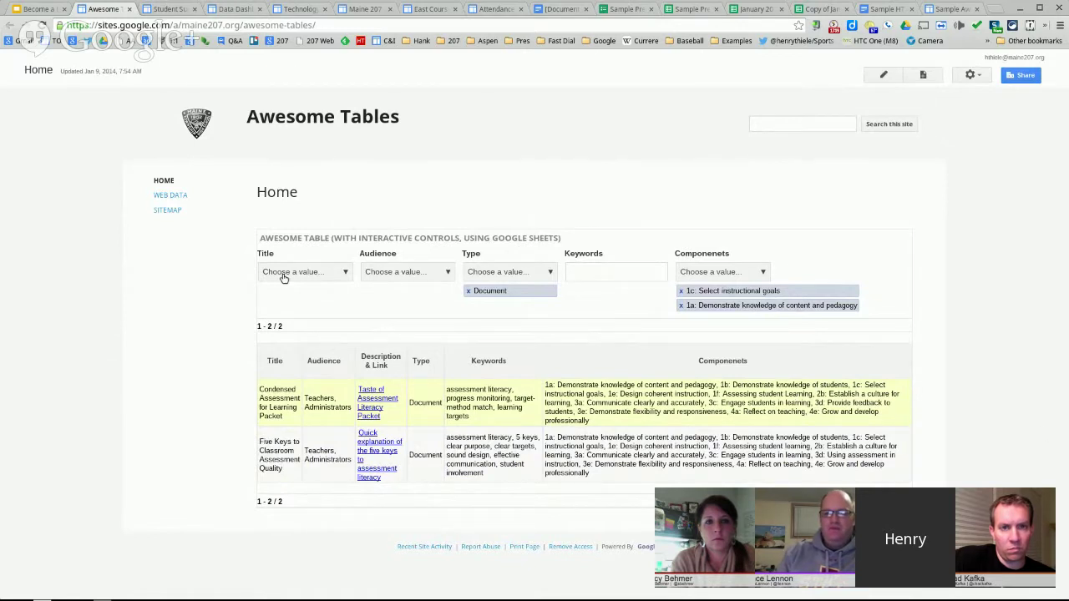
pyautogui.click(130, 10)
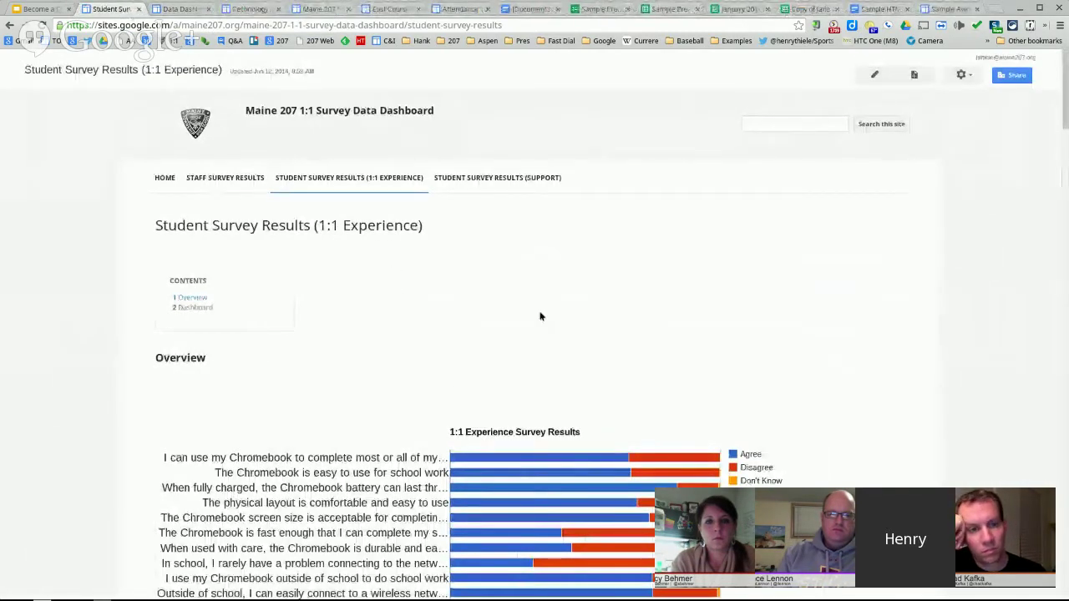
pyautogui.scroll(-2, 540, 301)
pyautogui.scroll(-2, 541, 298)
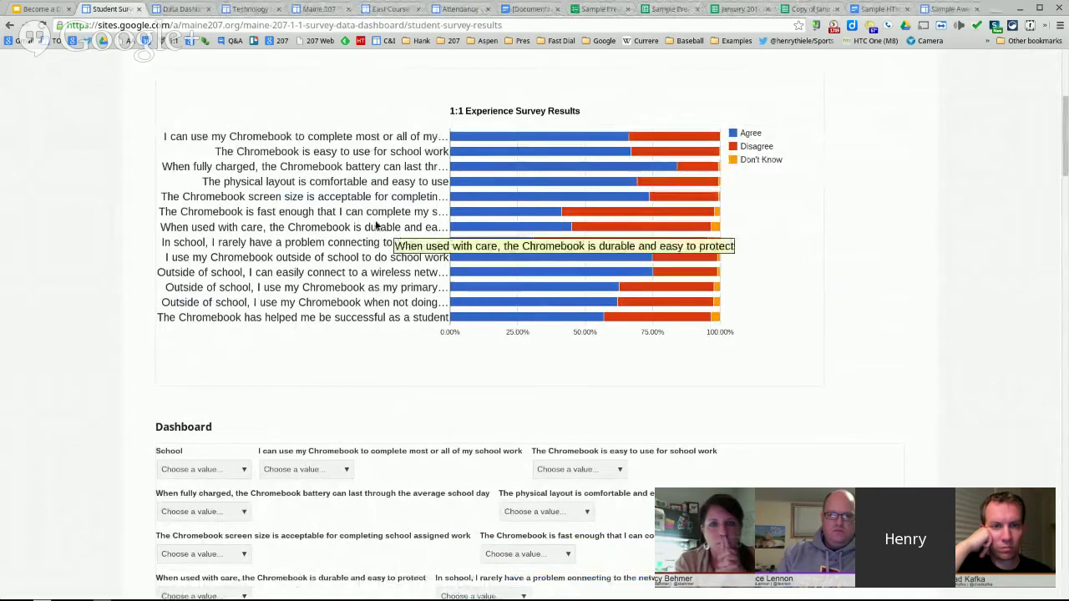
pyautogui.scroll(-3, 376, 224)
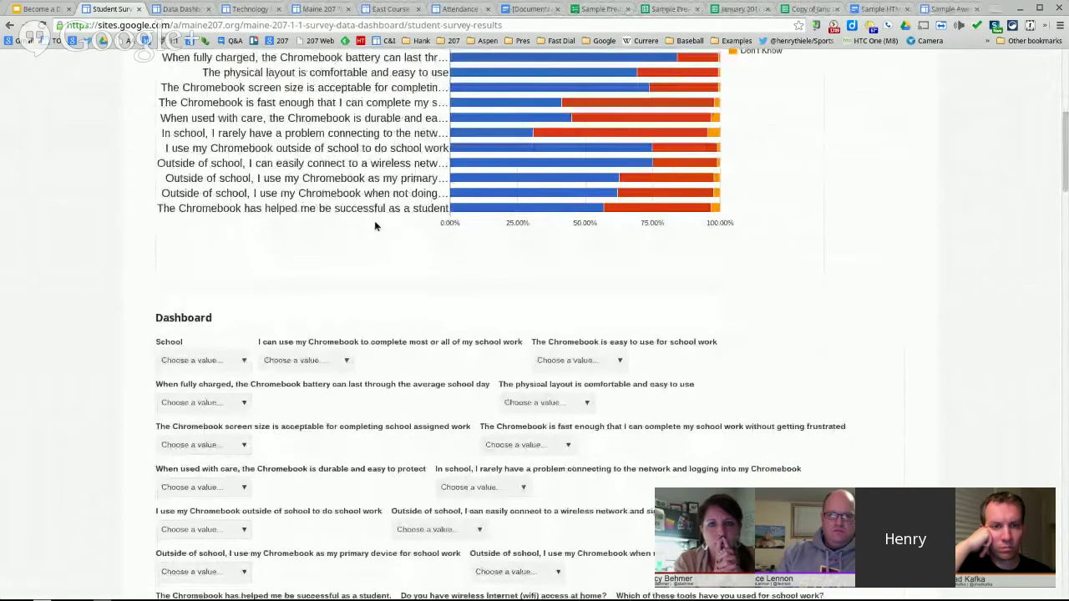
pyautogui.scroll(-3, 387, 255)
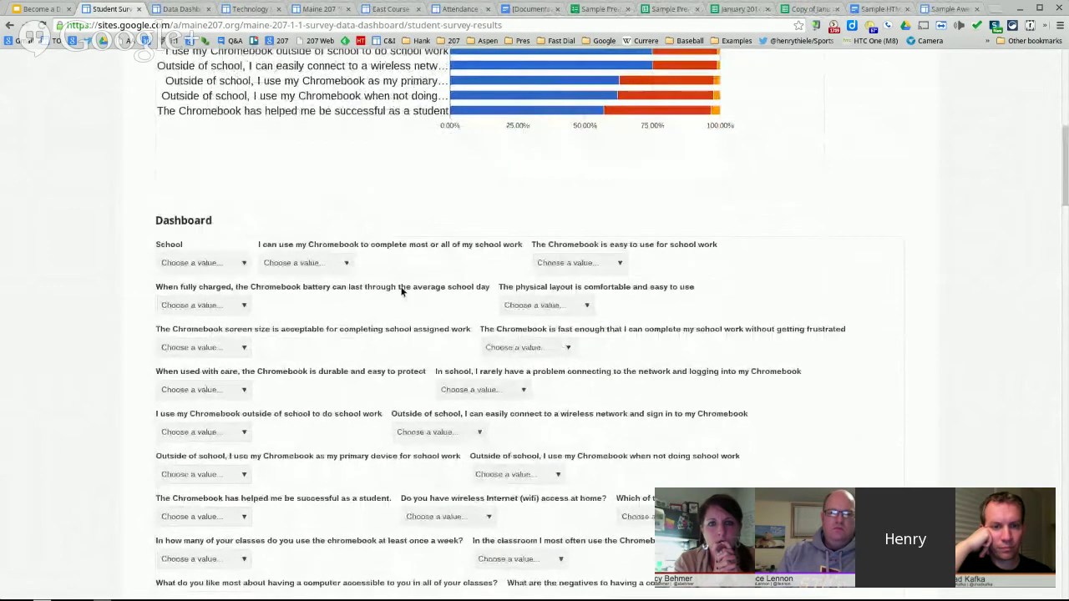
pyautogui.scroll(-4, 408, 209)
pyautogui.scroll(3, 409, 209)
pyautogui.moveTo(703, 81)
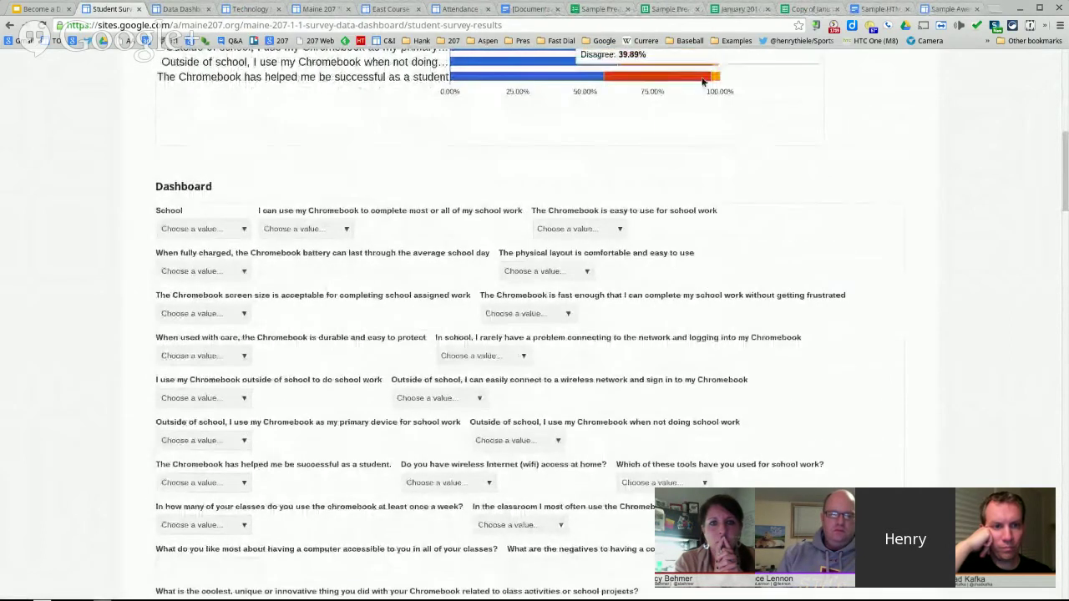
pyautogui.scroll(-1, 349, 246)
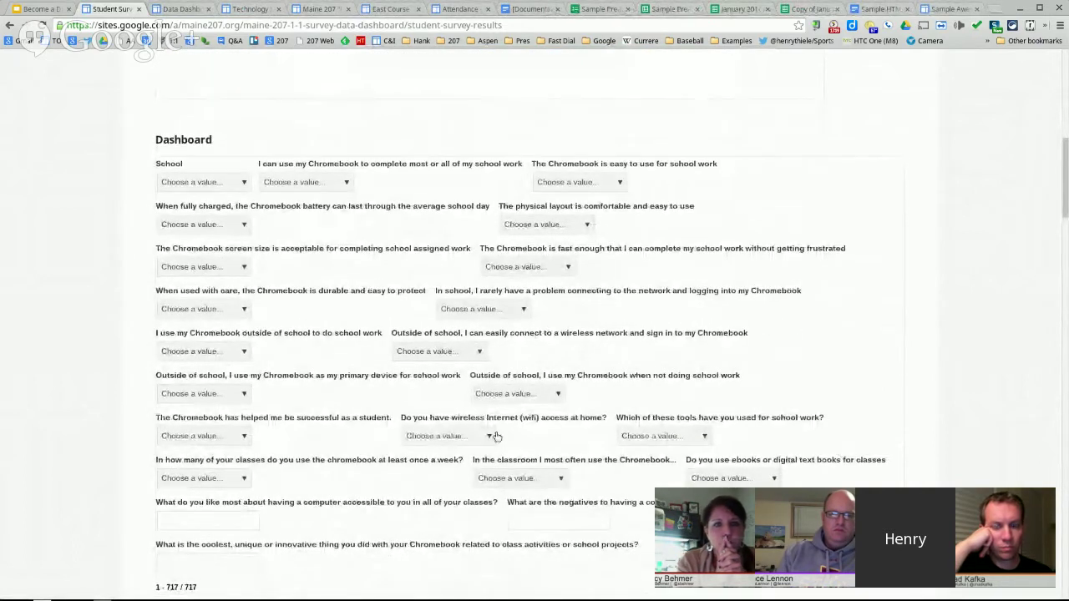
pyautogui.click(235, 185)
pyautogui.click(477, 178)
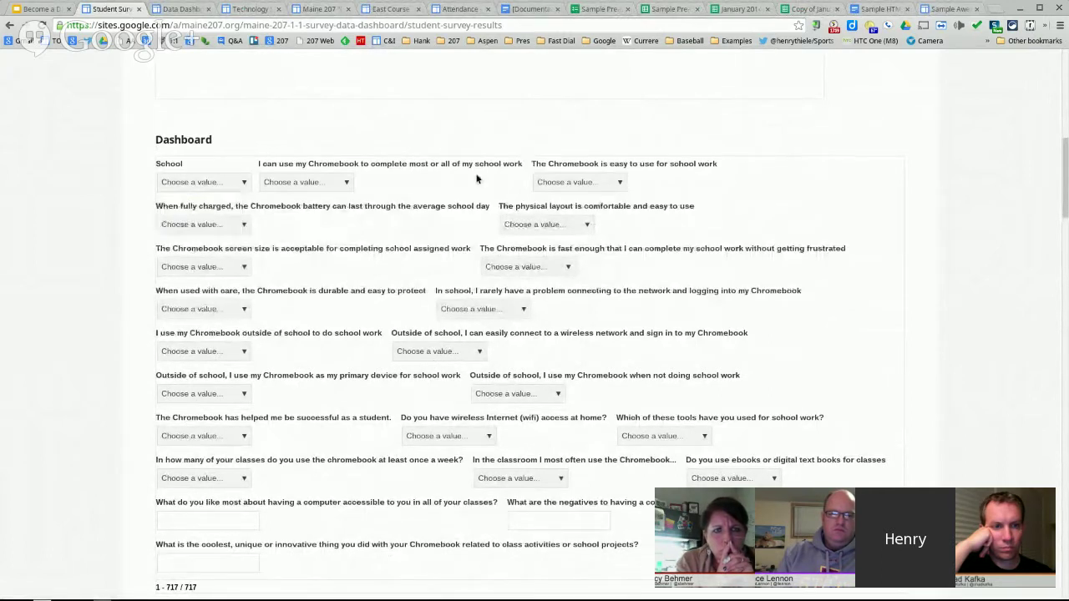
pyautogui.click(322, 185)
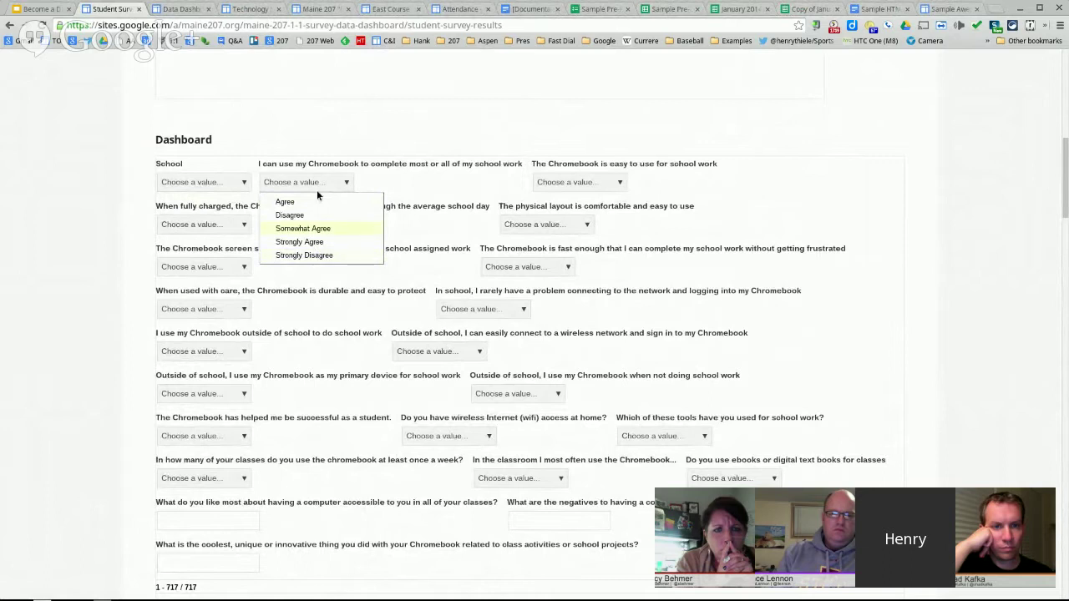
pyautogui.click(439, 170)
pyautogui.scroll(-4, 302, 183)
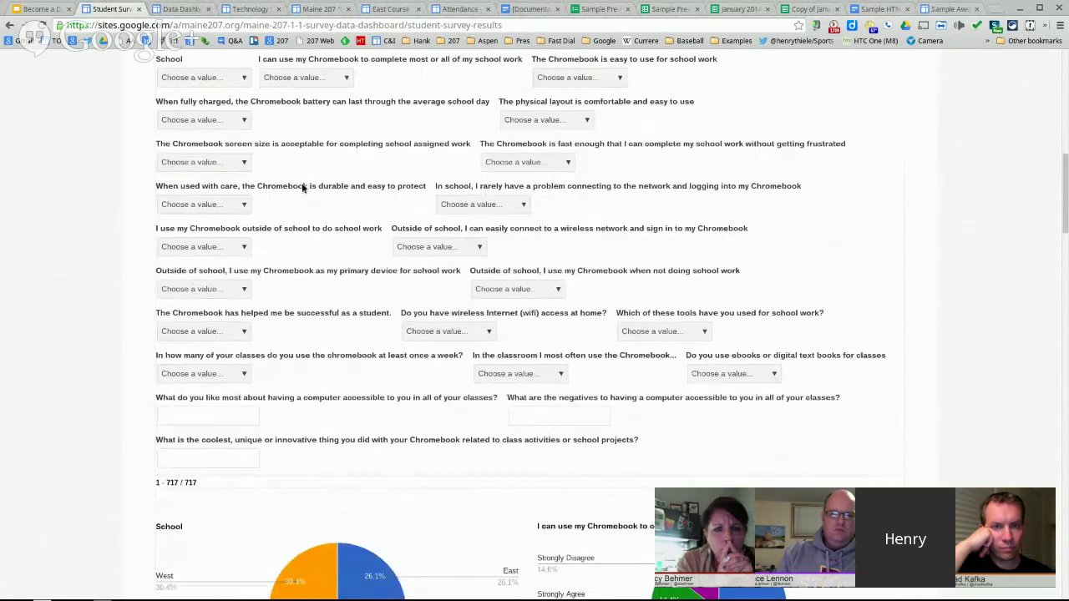
pyautogui.scroll(-1, 309, 188)
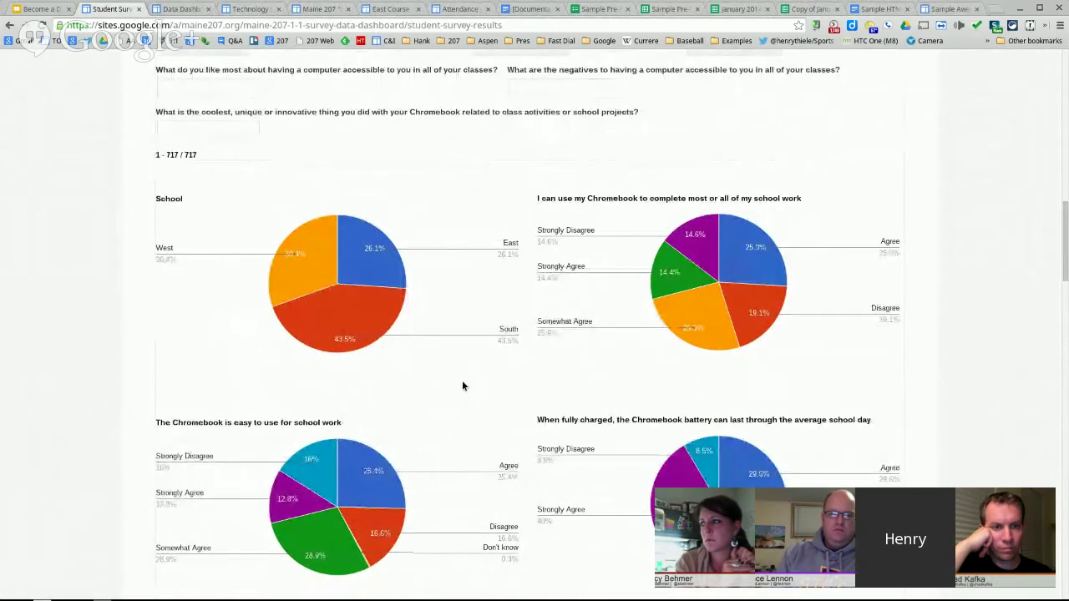
pyautogui.moveTo(318, 267)
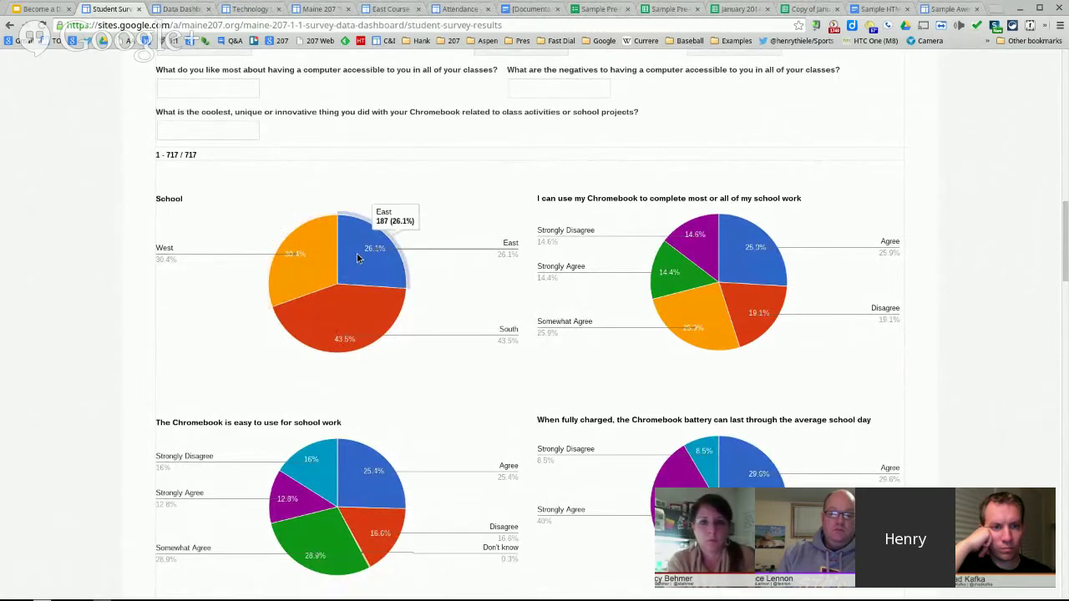
pyautogui.scroll(-15, 597, 346)
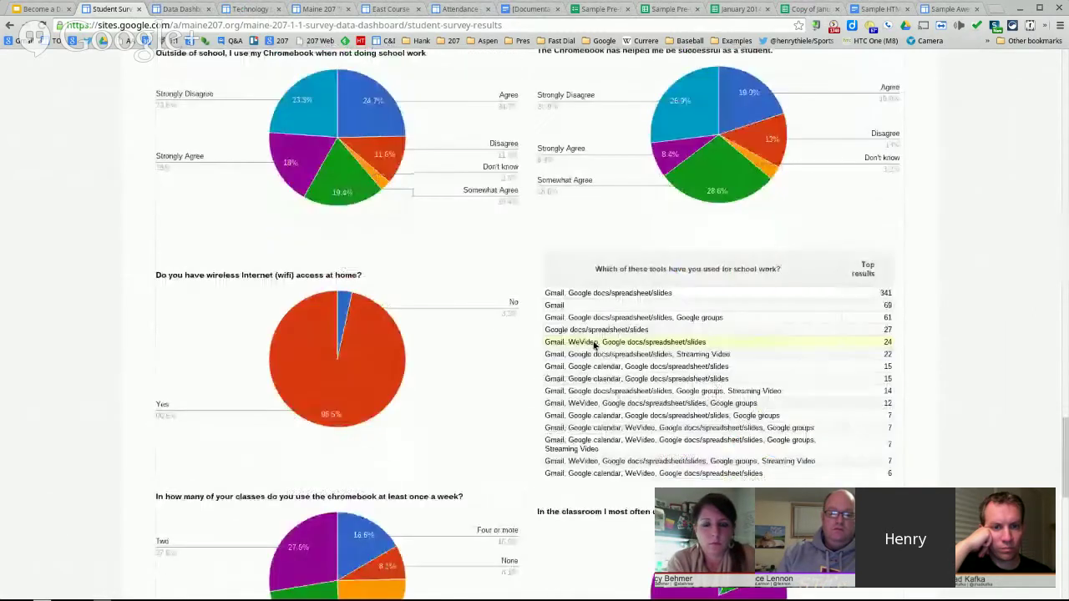
pyautogui.scroll(10, 595, 345)
pyautogui.scroll(-1, 808, 345)
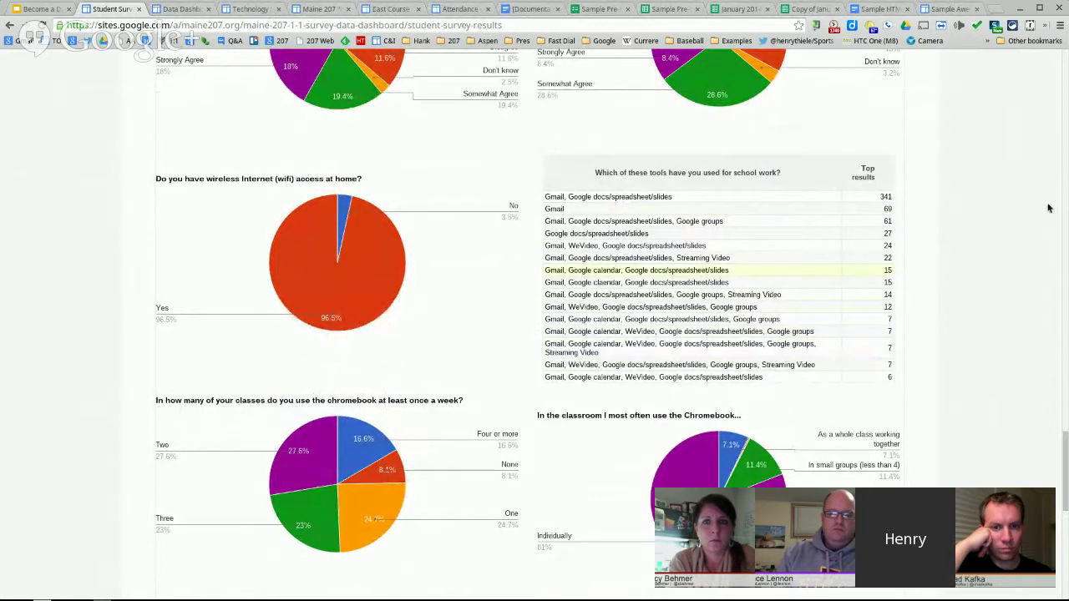
pyautogui.scroll(-3, 837, 200)
pyautogui.scroll(-1, 837, 201)
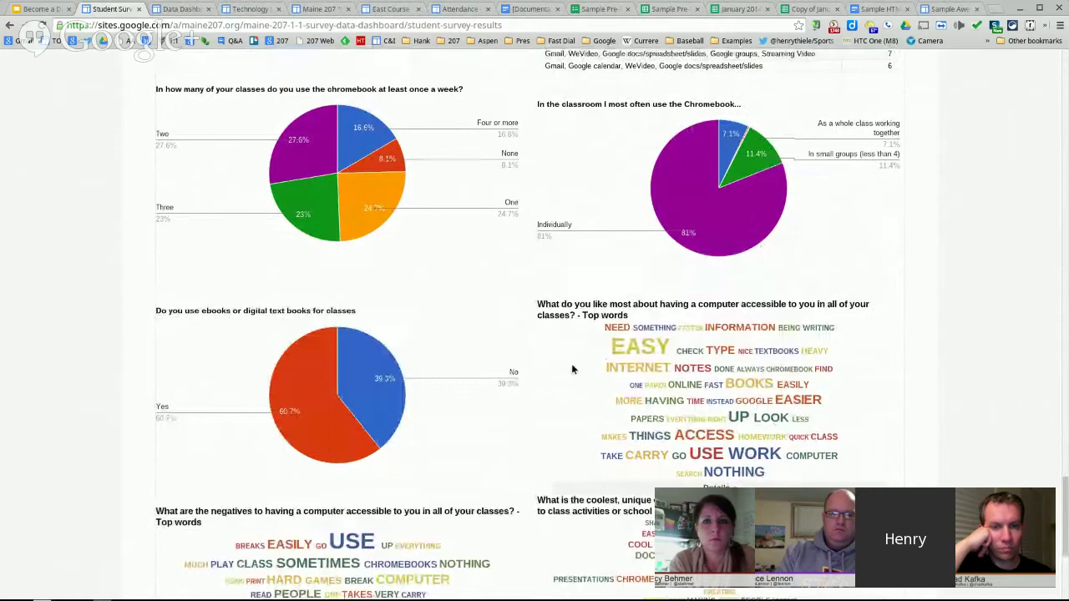
pyautogui.scroll(-1, 572, 368)
pyautogui.scroll(-4, 572, 369)
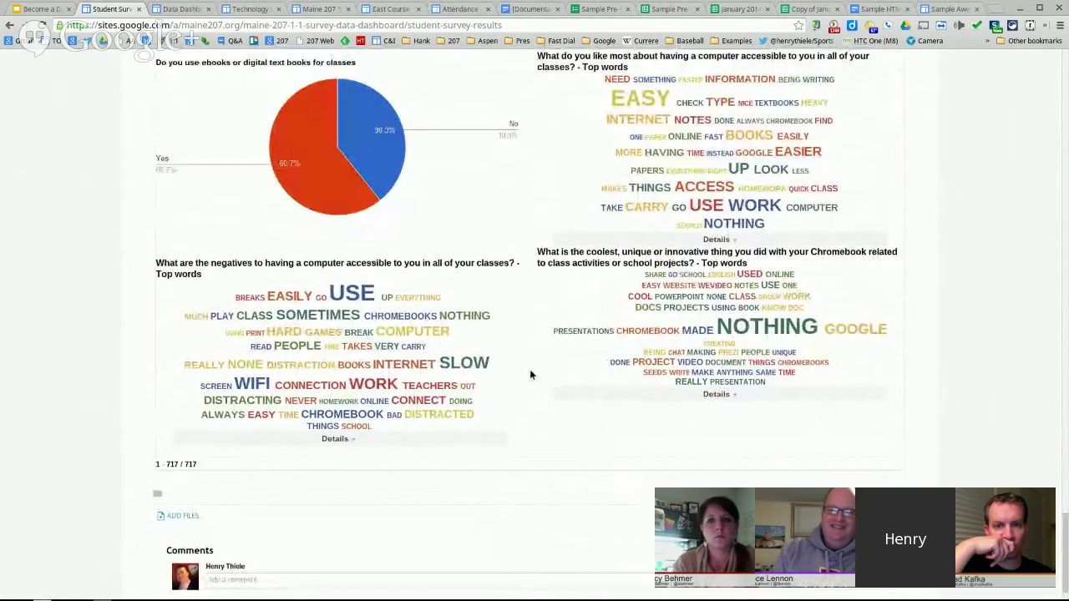
pyautogui.scroll(1, 530, 375)
pyautogui.scroll(1, 524, 365)
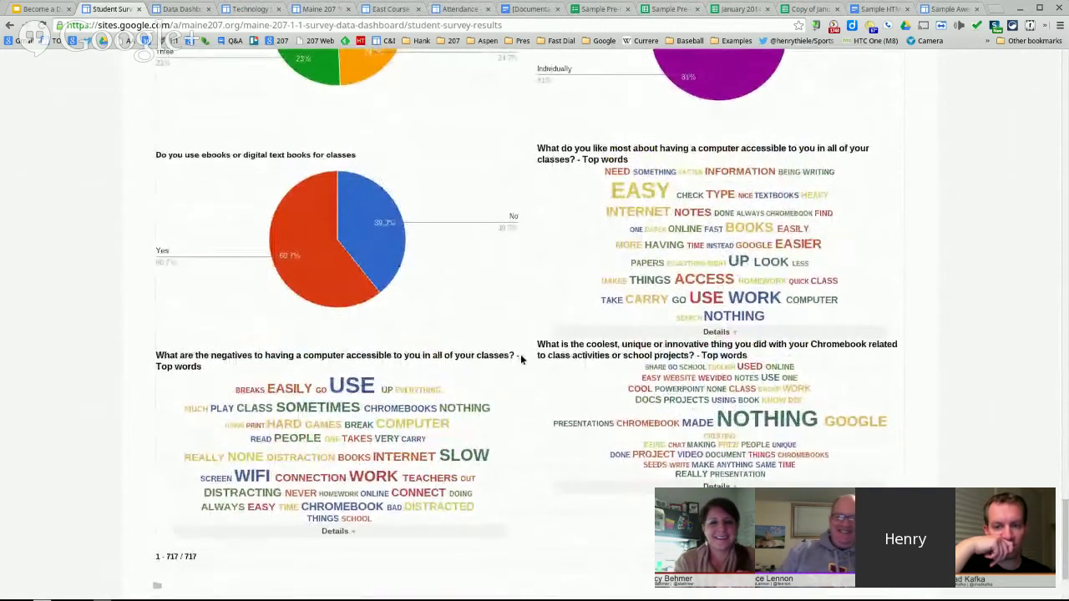
pyautogui.scroll(1, 521, 360)
pyautogui.scroll(1, 521, 359)
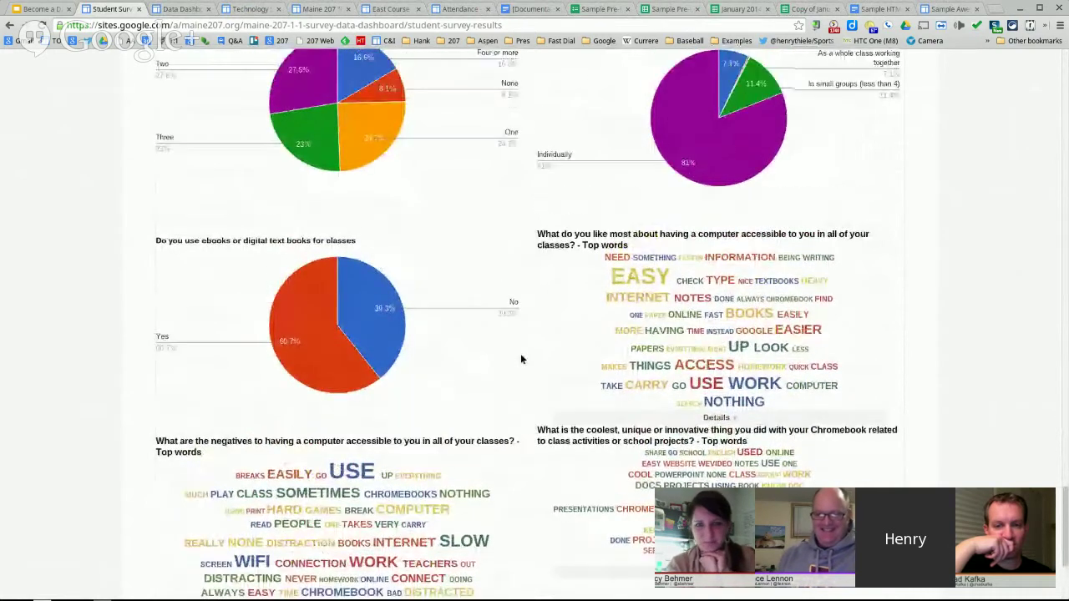
pyautogui.scroll(1, 569, 337)
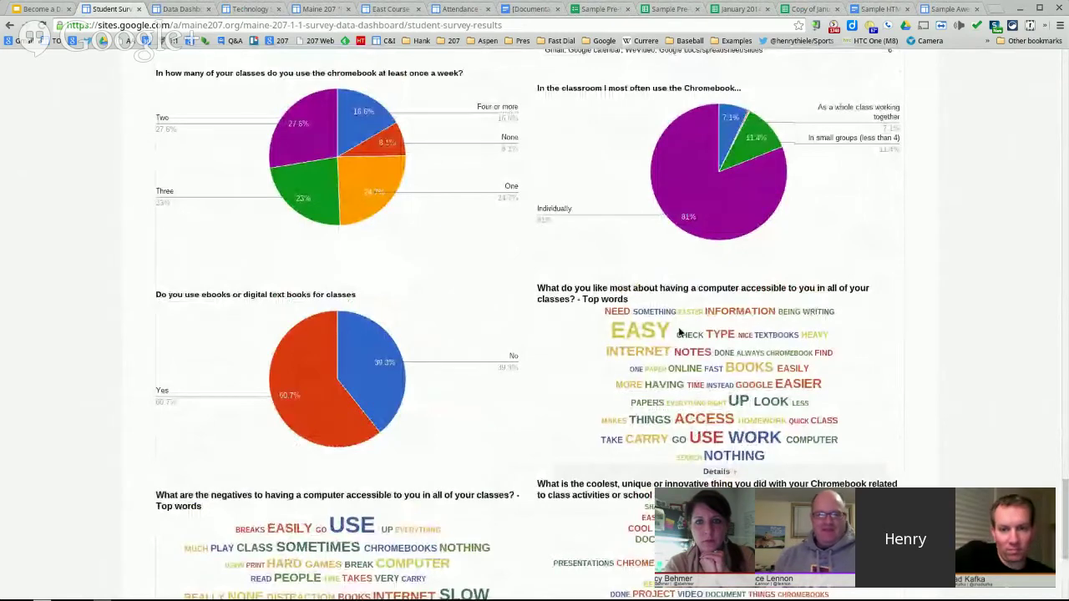
pyautogui.scroll(9, 531, 341)
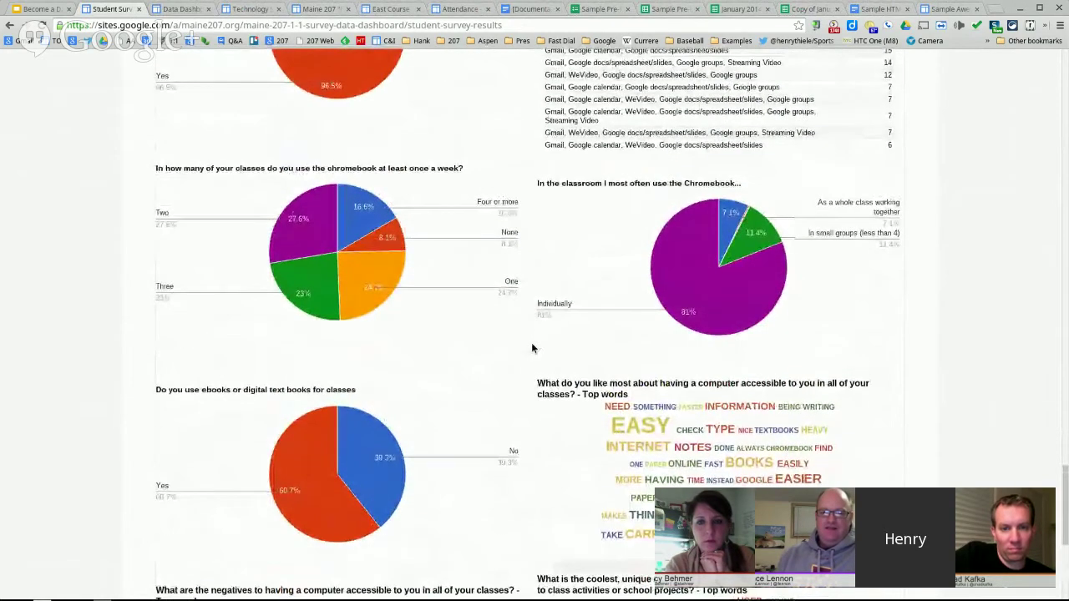
pyautogui.scroll(20, 531, 347)
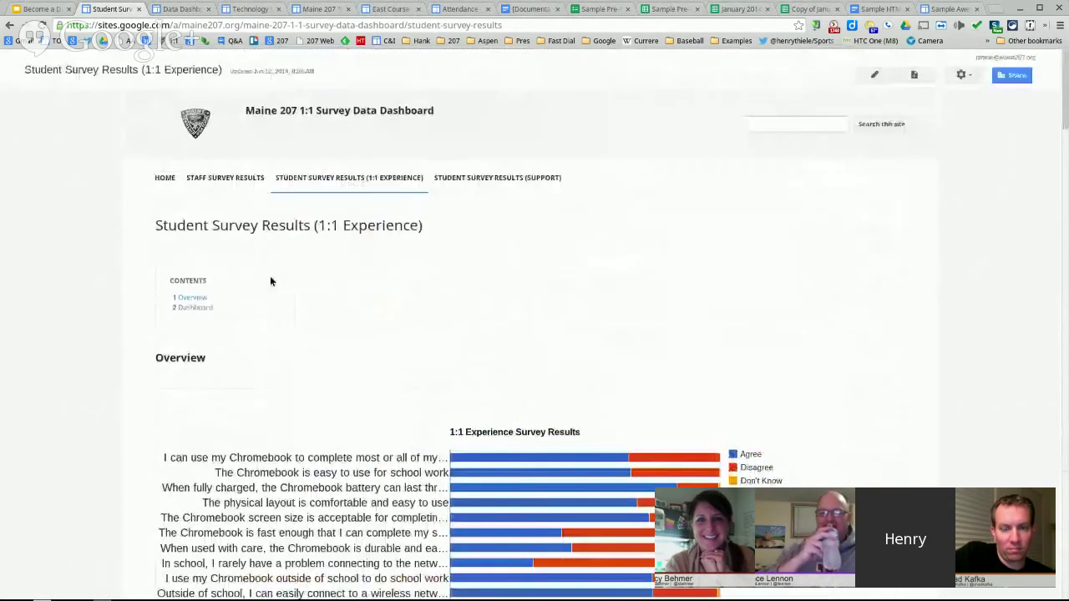
# - Show only West school survey results, review the charts, then close the Student Survey page
pyautogui.scroll(-20, 353, 326)
pyautogui.scroll(5, 351, 326)
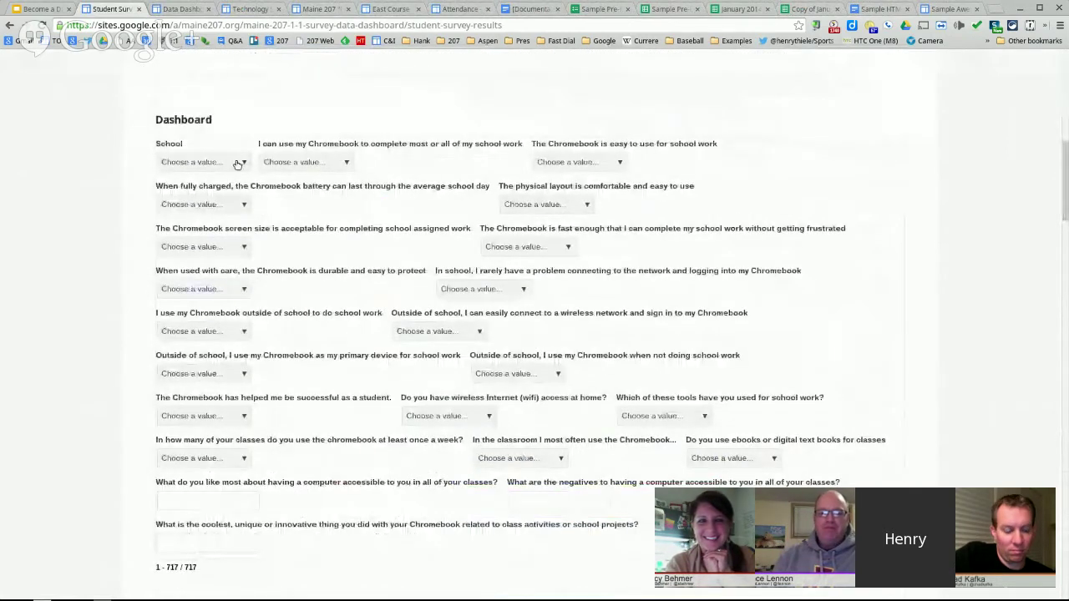
pyautogui.click(244, 162)
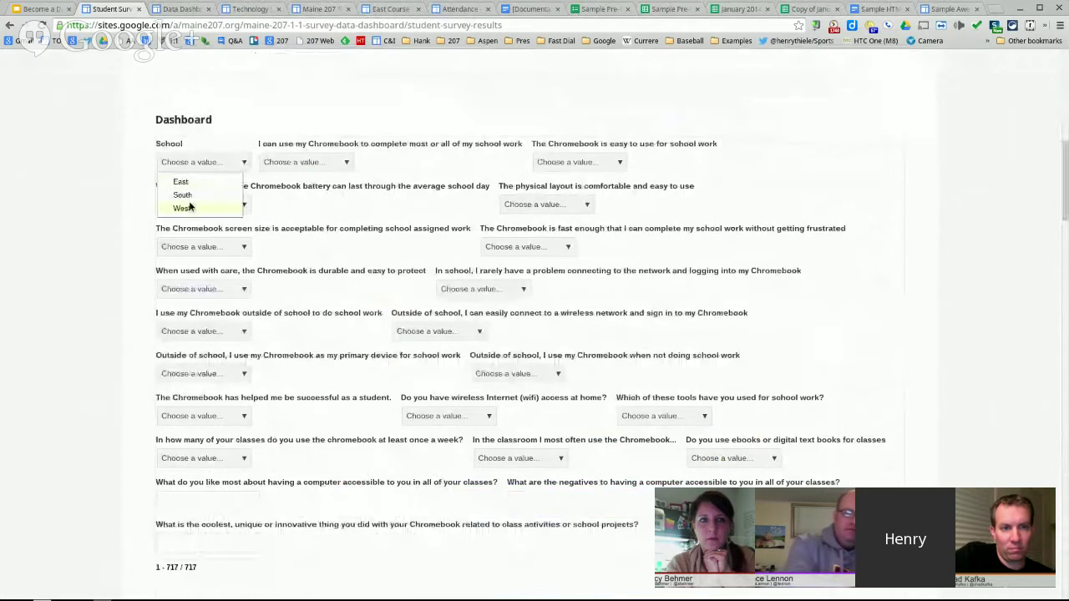
pyautogui.click(182, 208)
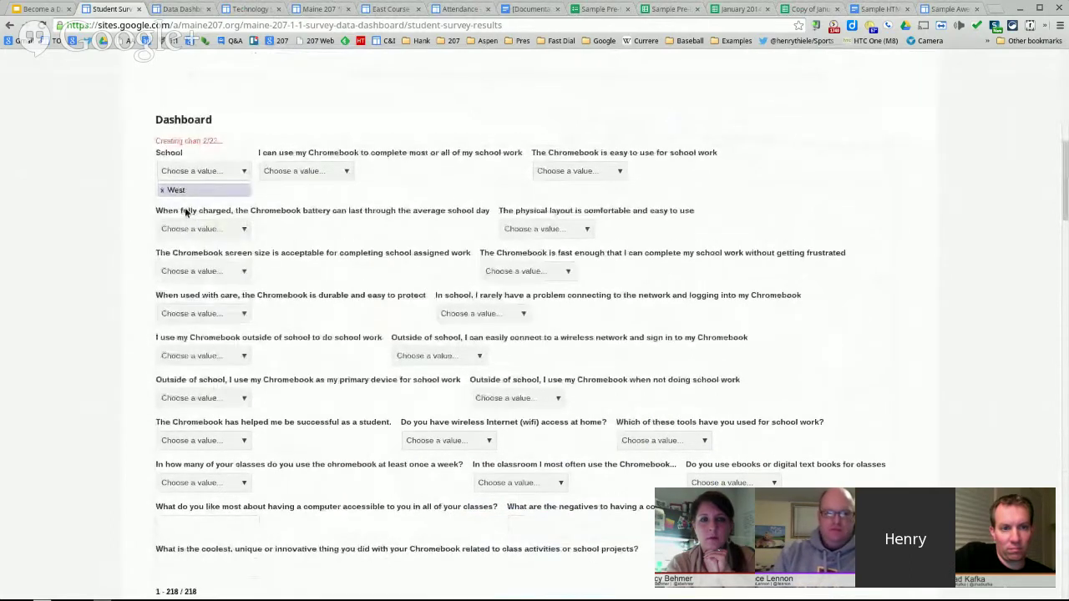
pyautogui.scroll(-10, 386, 254)
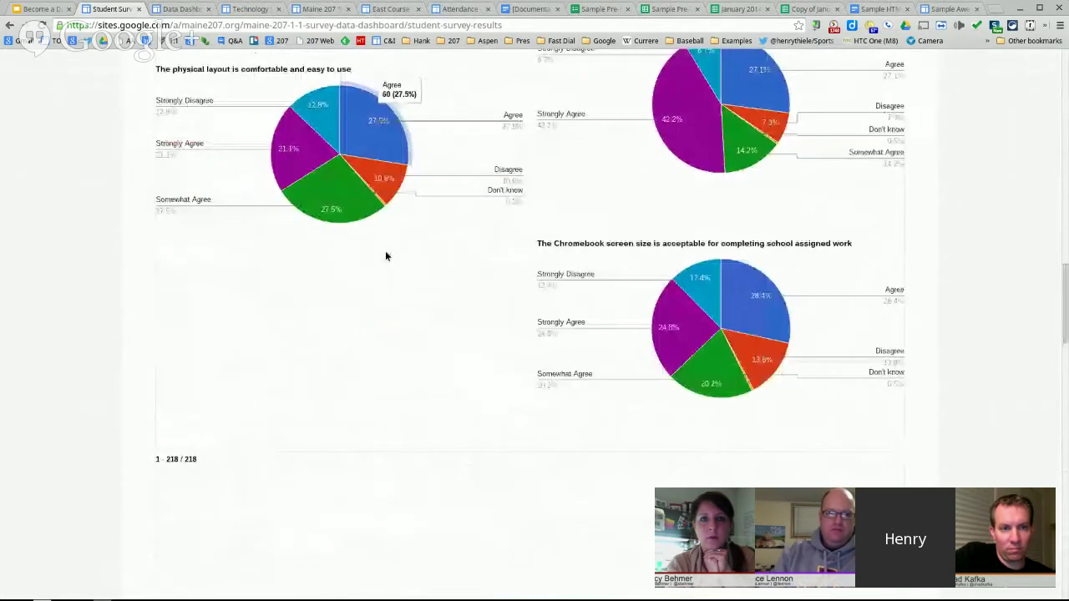
pyautogui.scroll(16, 386, 252)
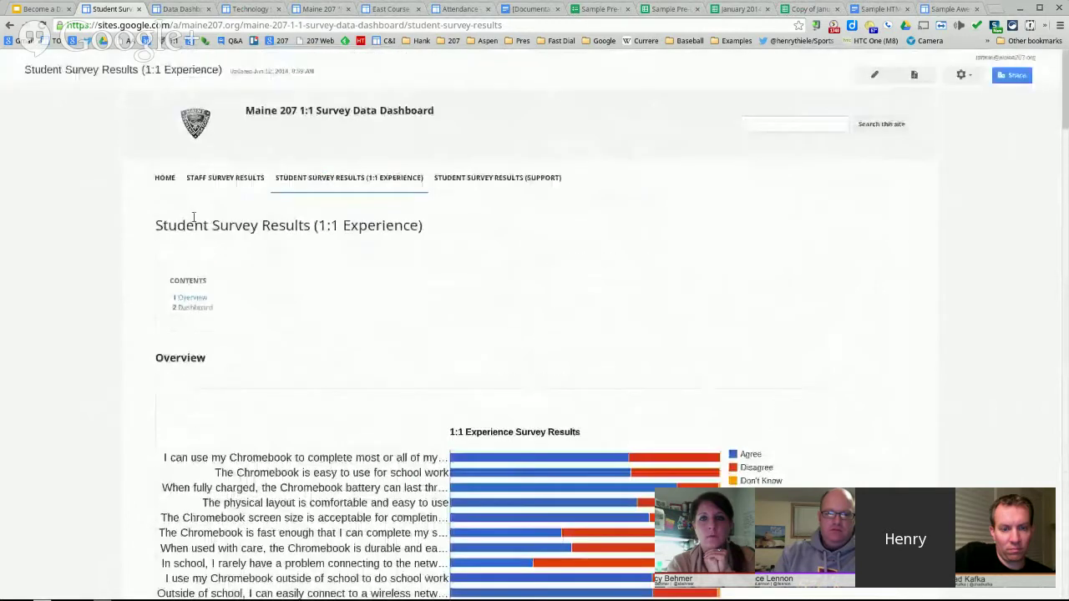
pyautogui.scroll(-5, 256, 356)
pyautogui.scroll(-1, 255, 357)
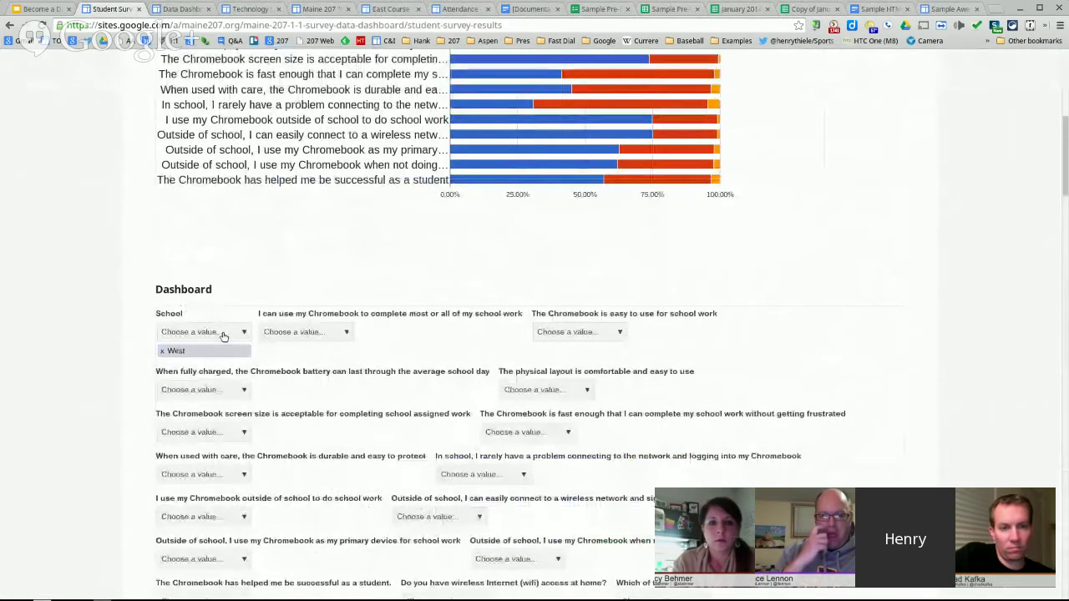
pyautogui.scroll(-5, 305, 377)
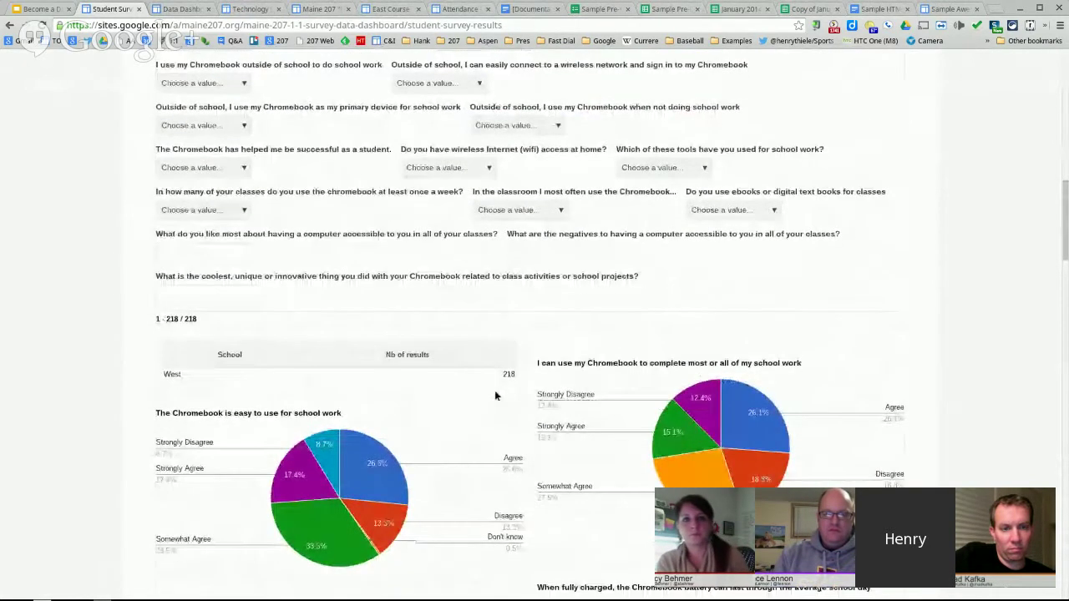
pyautogui.scroll(-2, 494, 392)
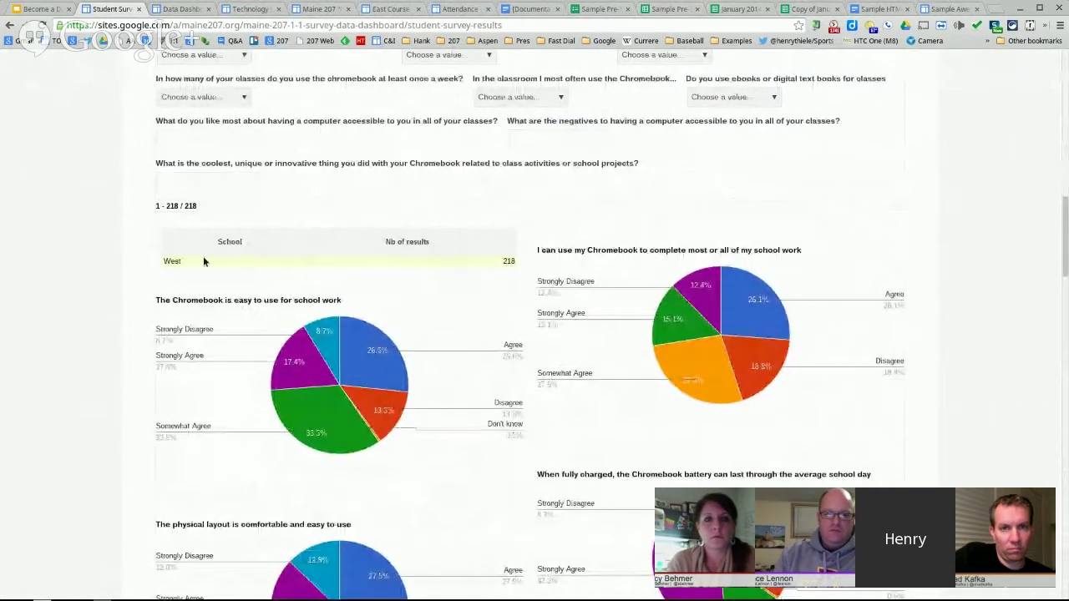
pyautogui.moveTo(727, 334)
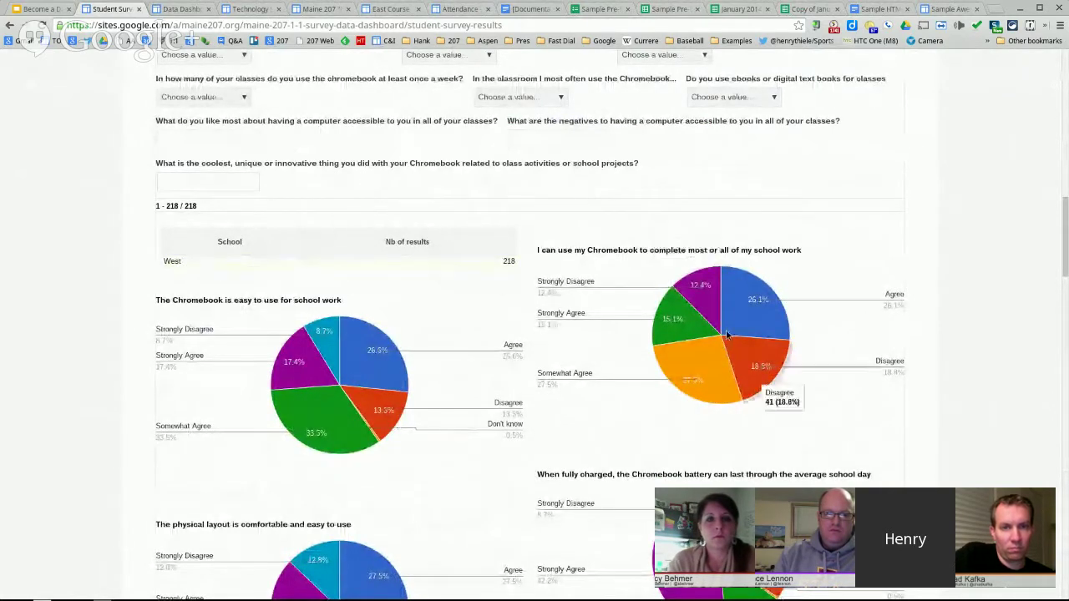
pyautogui.scroll(-3, 628, 365)
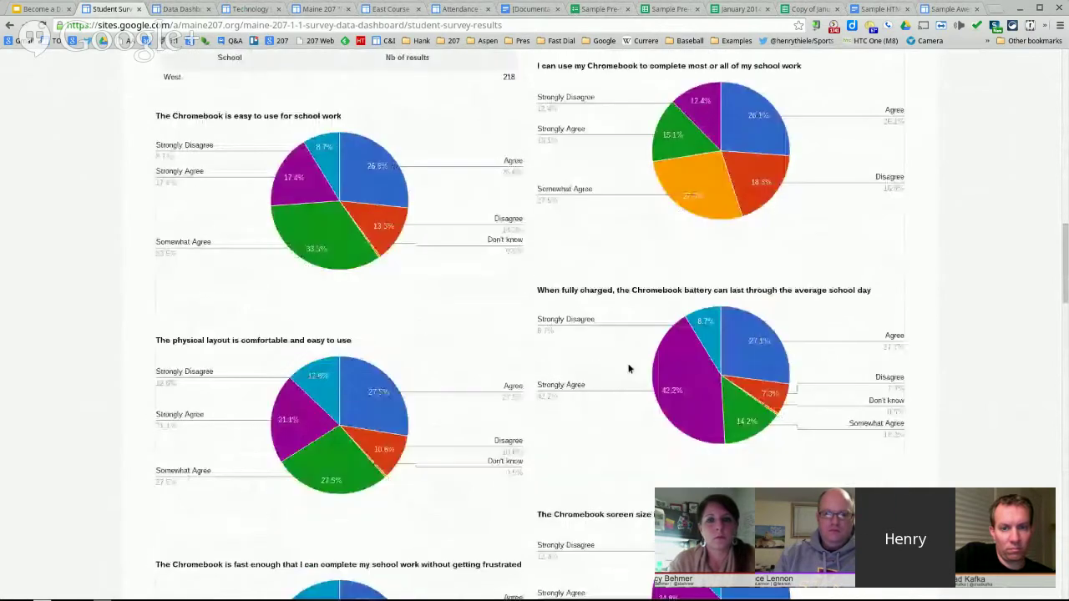
pyautogui.scroll(-10, 629, 368)
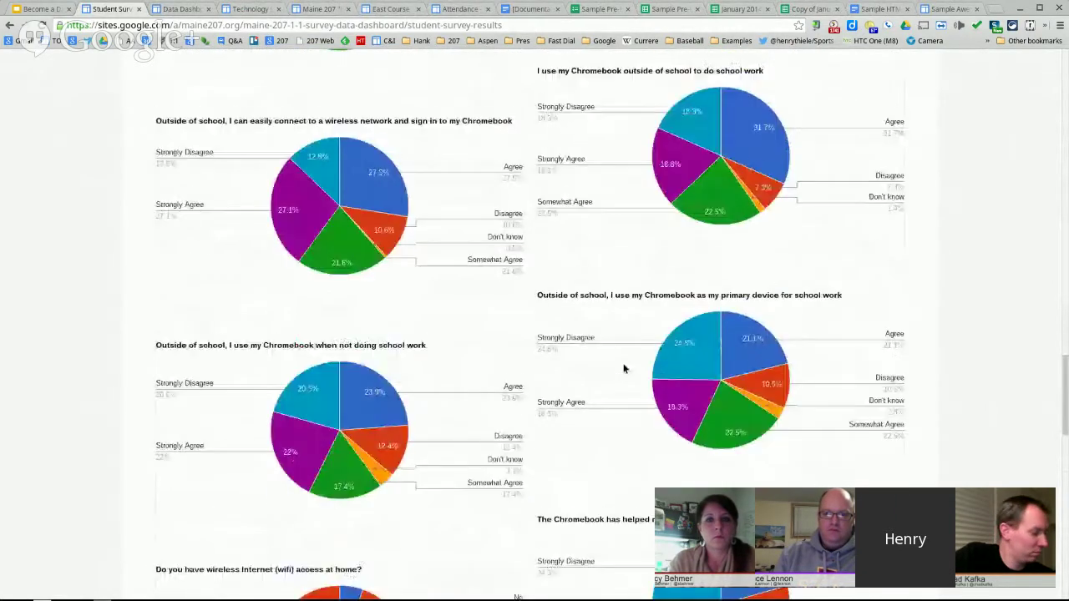
pyautogui.scroll(-12, 623, 369)
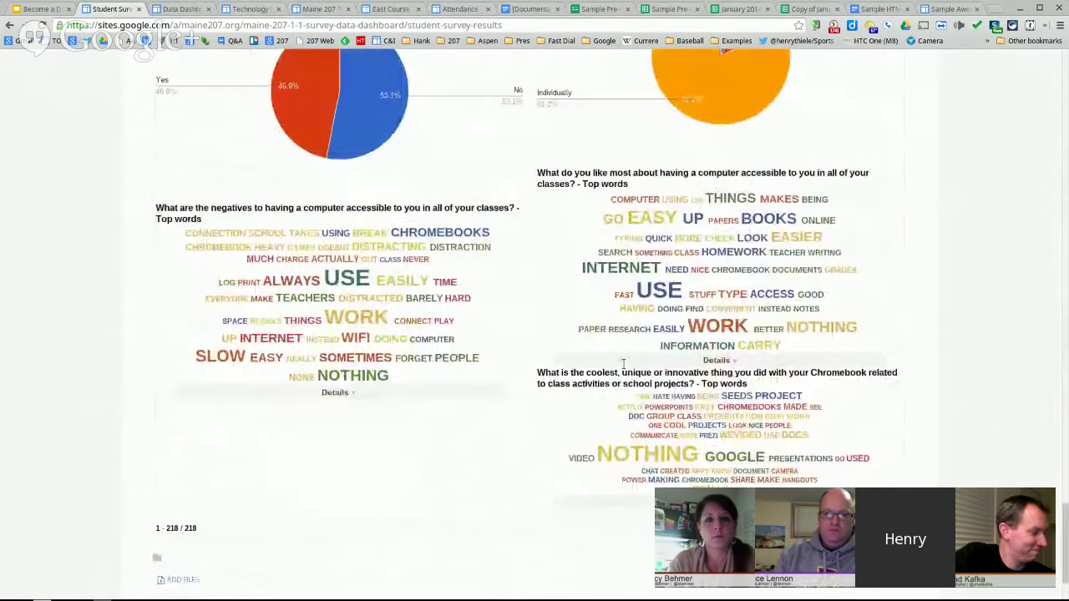
pyautogui.scroll(-1, 623, 365)
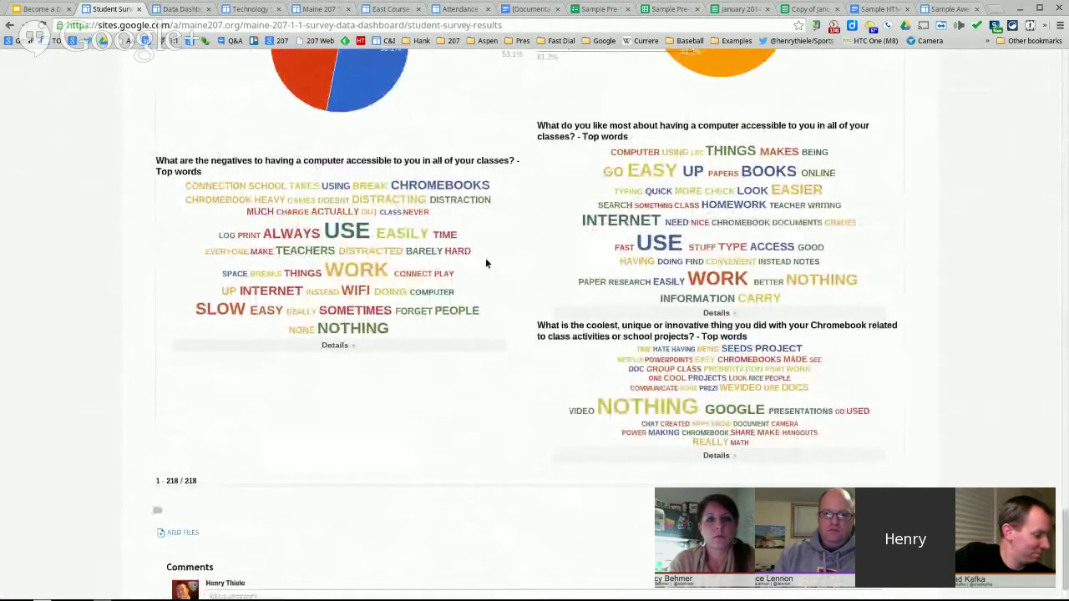
pyautogui.scroll(5, 481, 275)
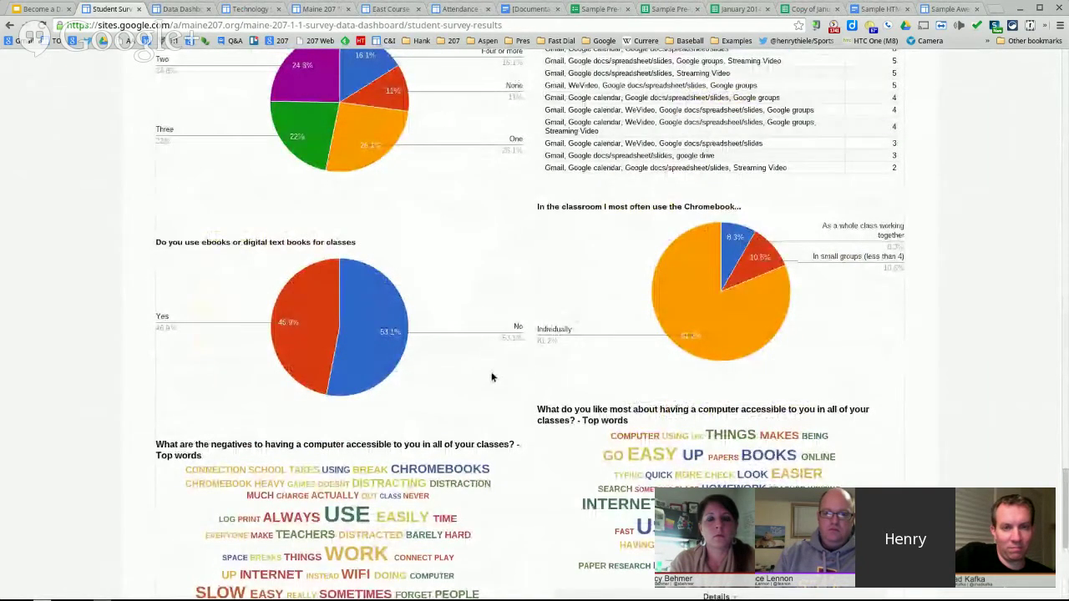
pyautogui.scroll(5, 490, 380)
pyautogui.scroll(10, 490, 379)
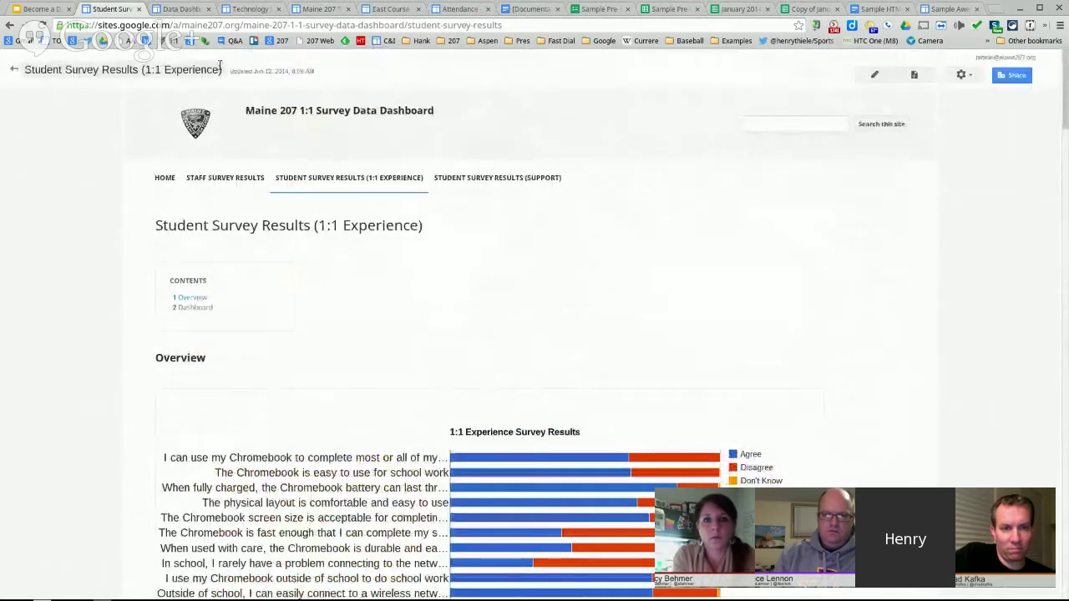
pyautogui.click(139, 9)
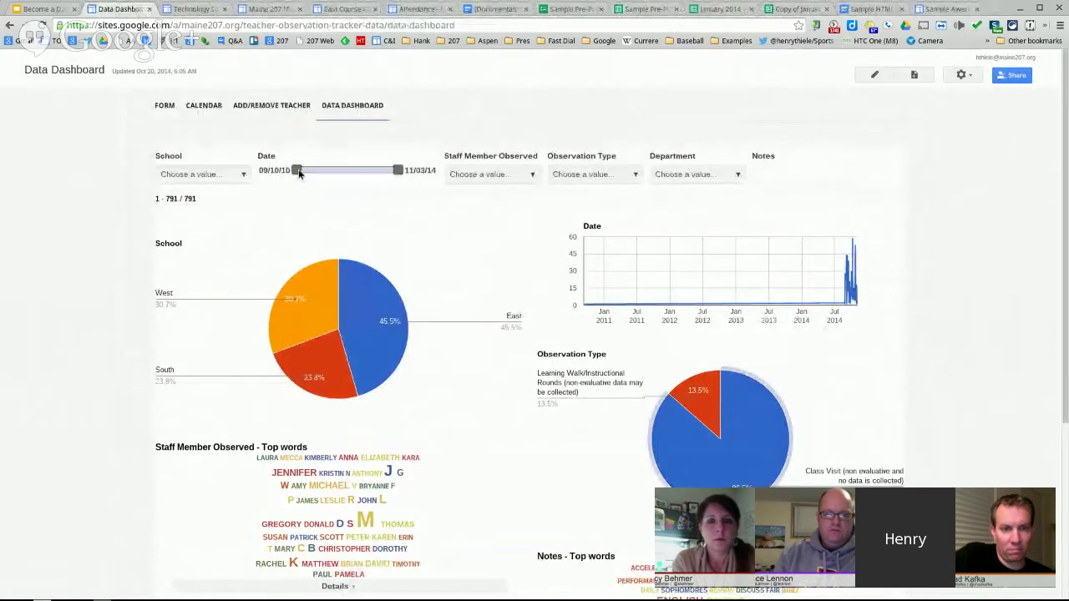
pyautogui.moveTo(299, 172); pyautogui.dragTo(339, 172)
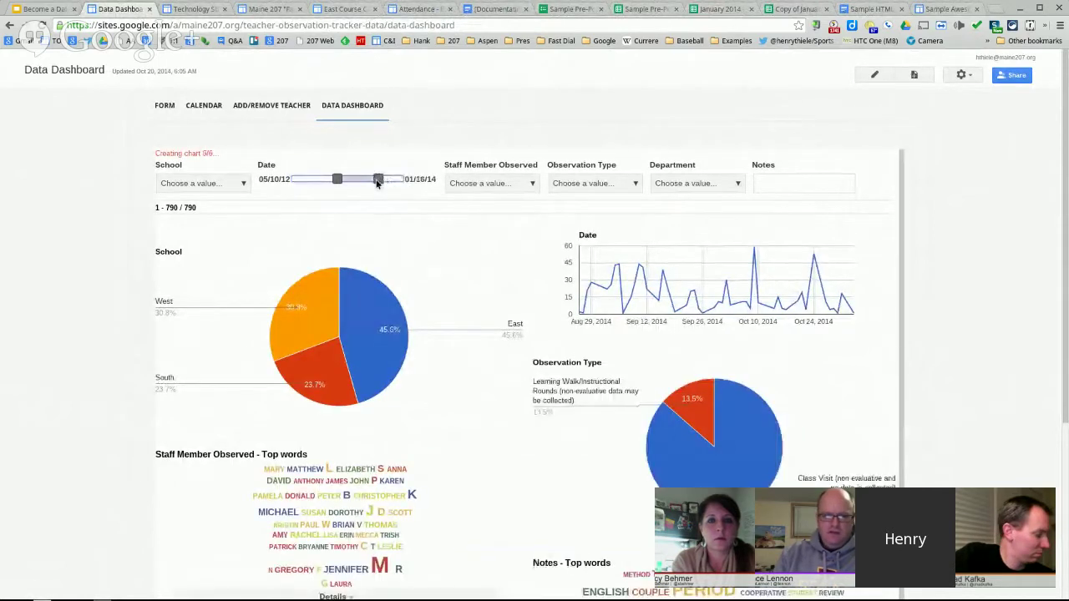
pyautogui.moveTo(392, 180); pyautogui.dragTo(369, 181)
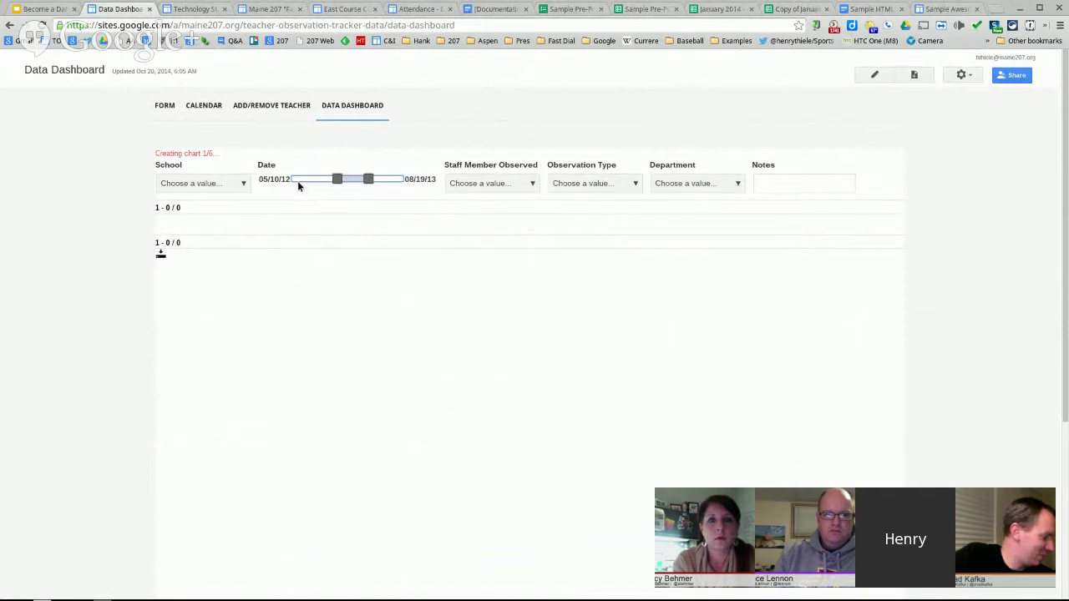
pyautogui.moveTo(340, 179); pyautogui.dragTo(243, 186)
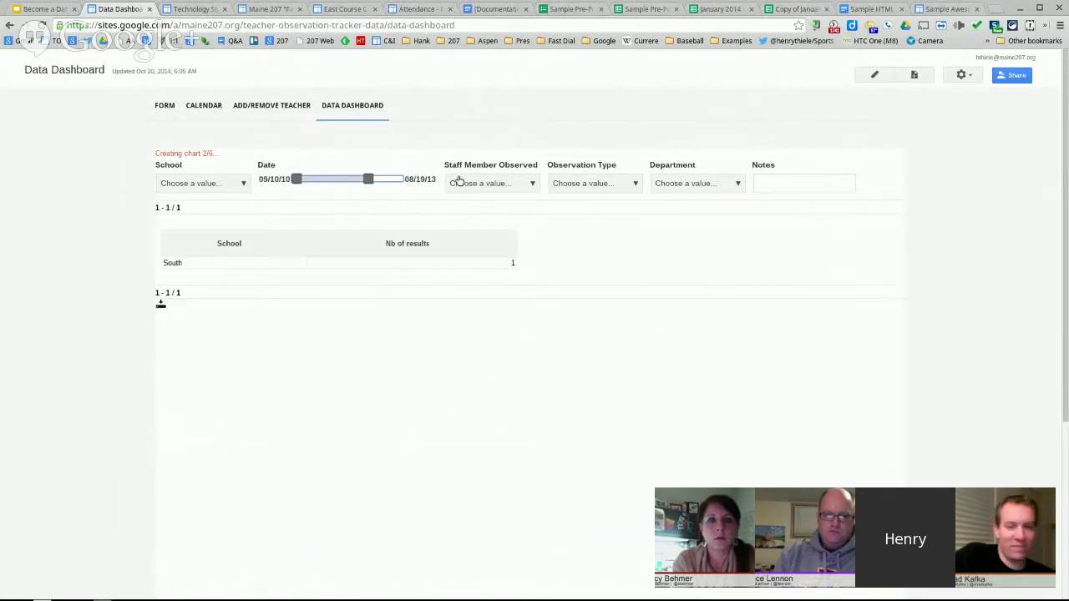
pyautogui.moveTo(372, 170); pyautogui.dragTo(422, 170)
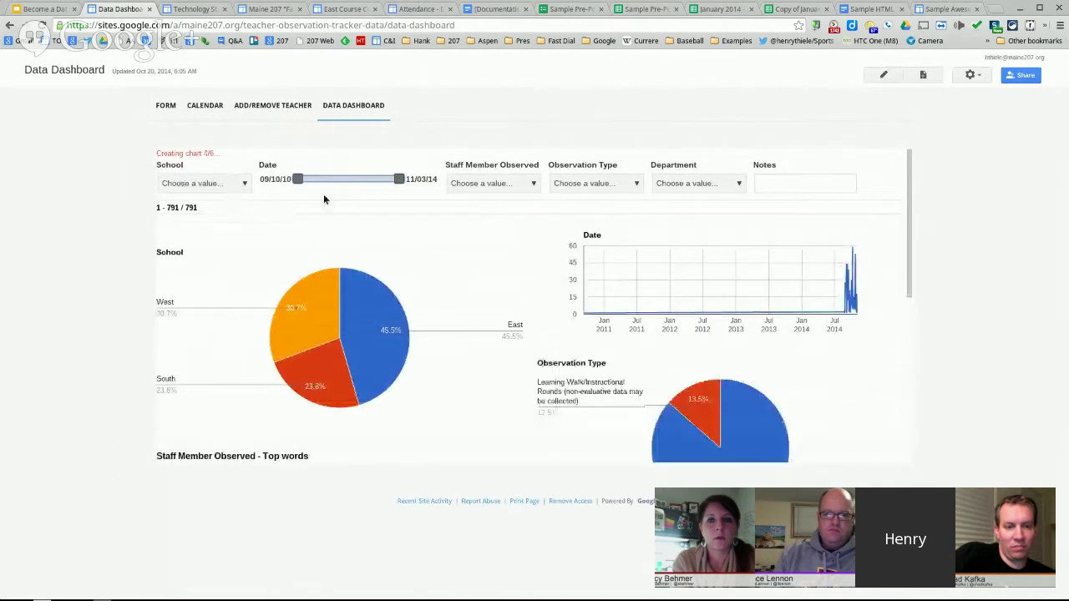
# - Filter the Data Dashboard to East school, showing 360 of 791 observations by staff and department
pyautogui.scroll(-3, 545, 234)
pyautogui.scroll(-5, 547, 236)
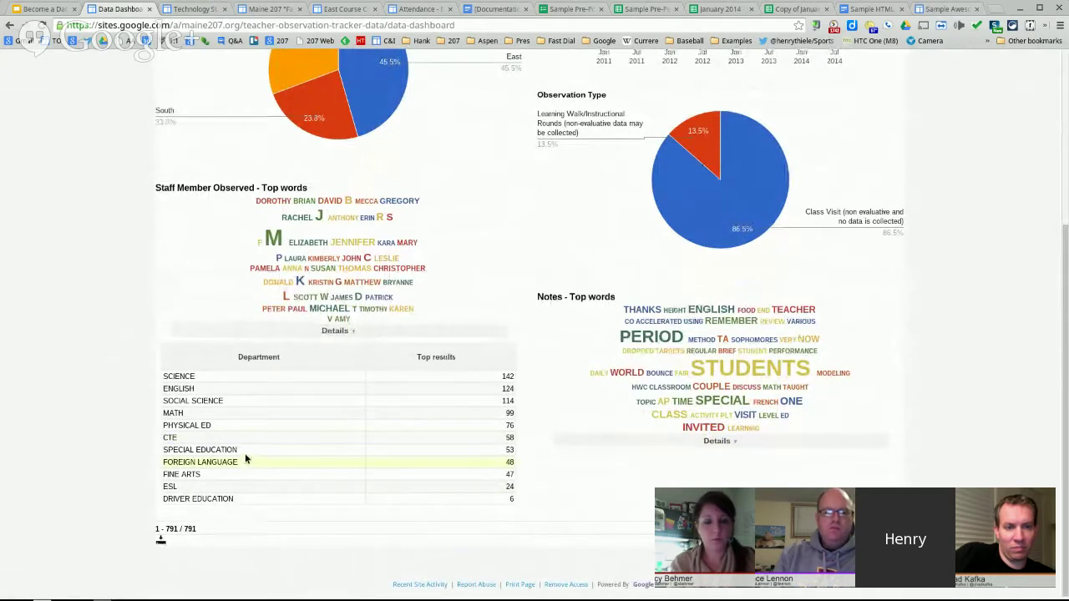
pyautogui.scroll(3, 245, 460)
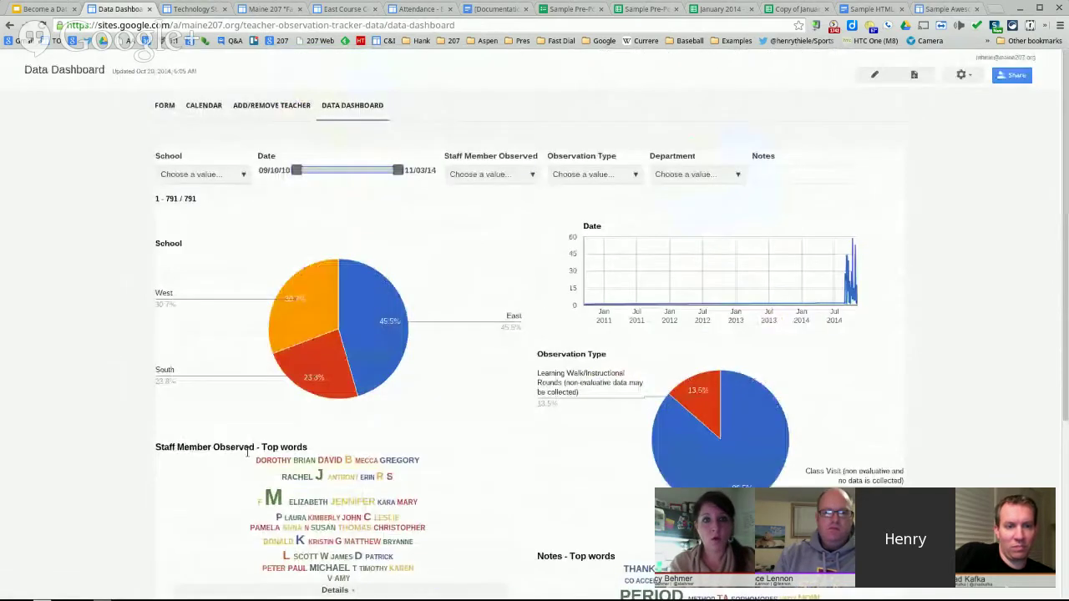
pyautogui.click(498, 175)
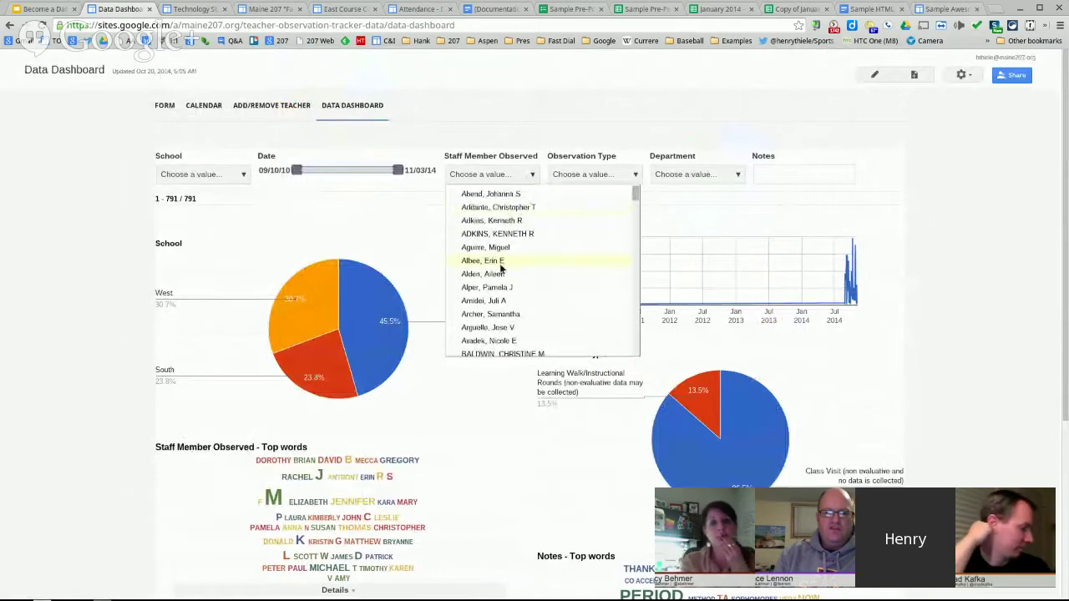
pyautogui.click(582, 145)
pyautogui.click(193, 177)
pyautogui.click(192, 193)
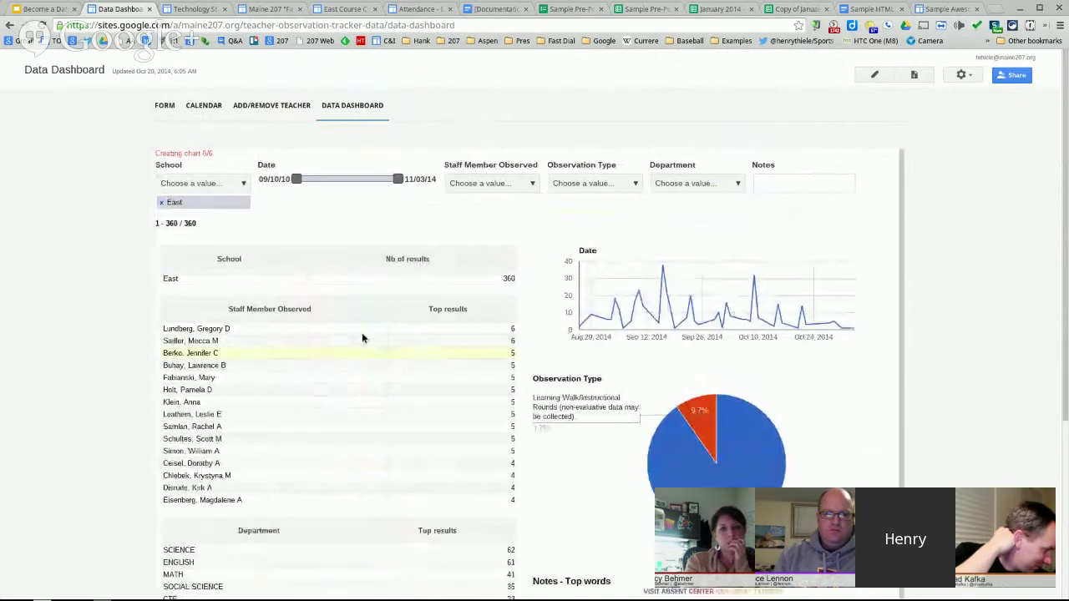
pyautogui.scroll(-3, 363, 338)
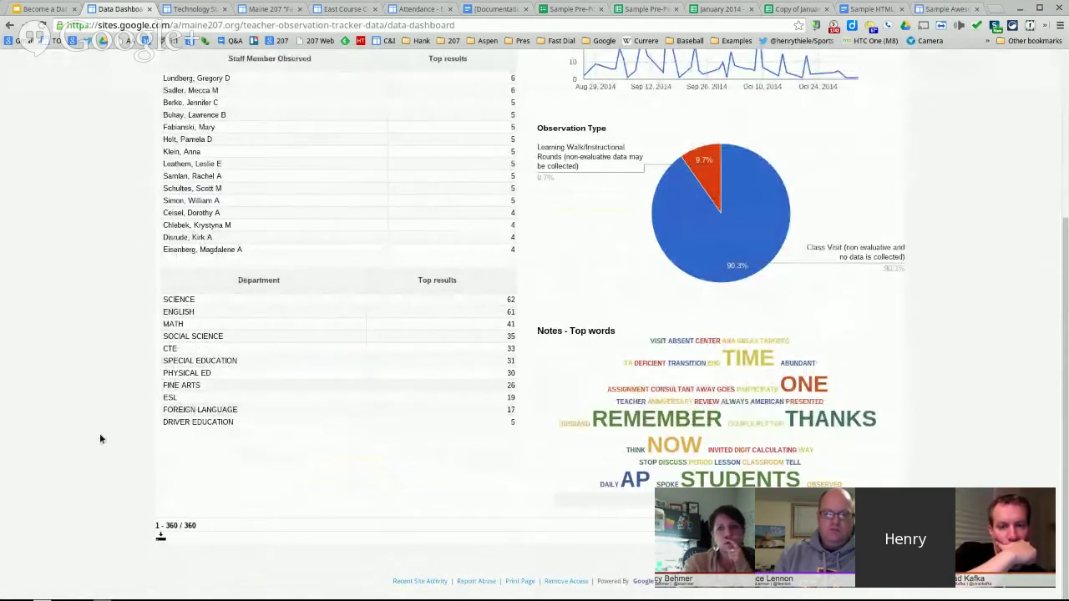
# - Close the Data Dashboard and Technology Staff Analytics pages to reach the Faces and Places Directory
pyautogui.click(150, 8)
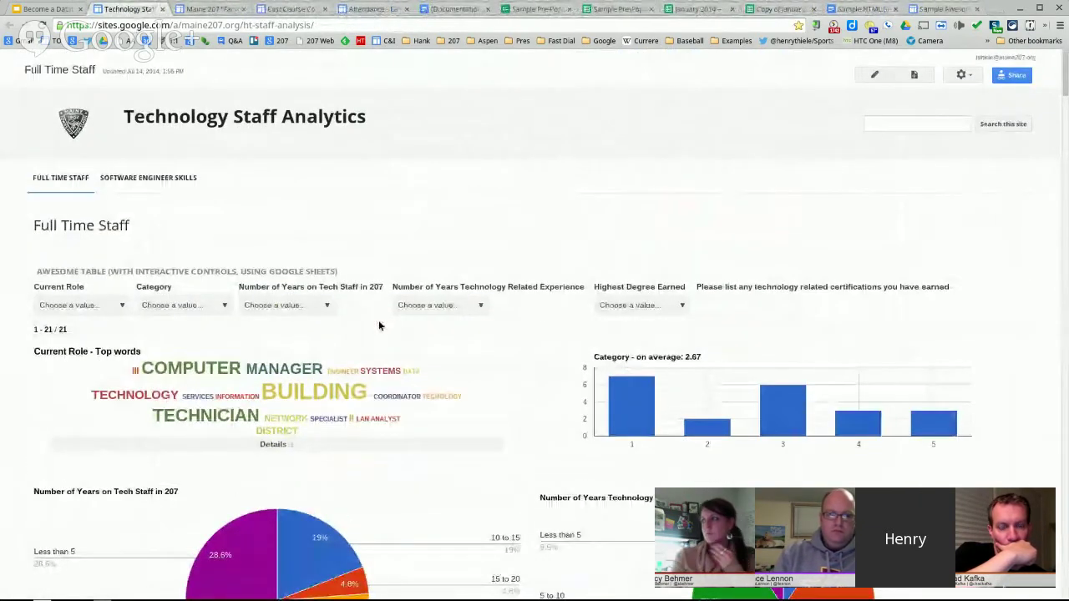
pyautogui.click(739, 303)
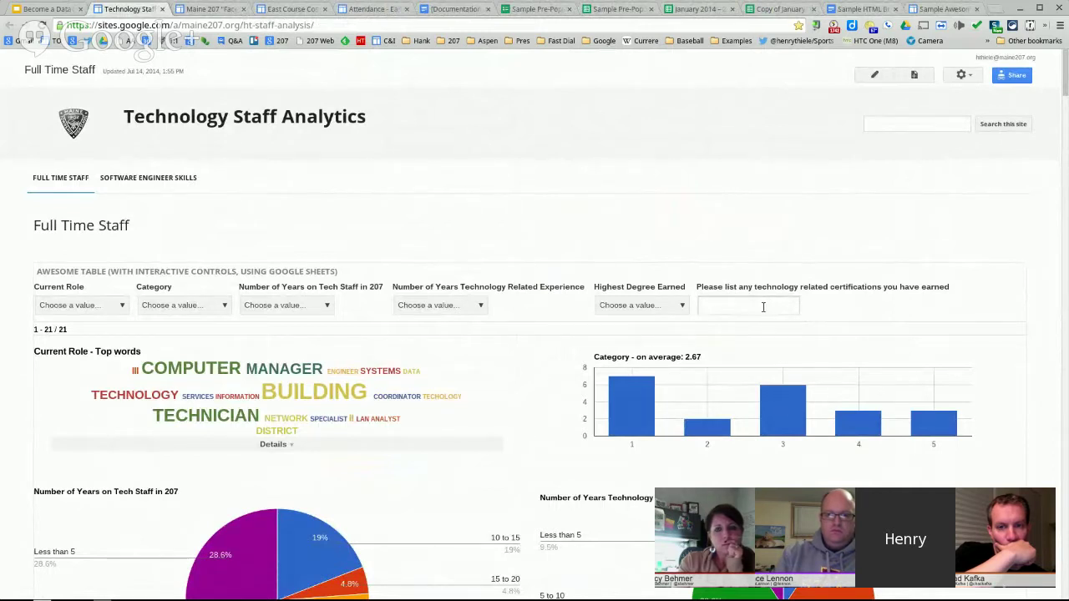
pyautogui.click(161, 10)
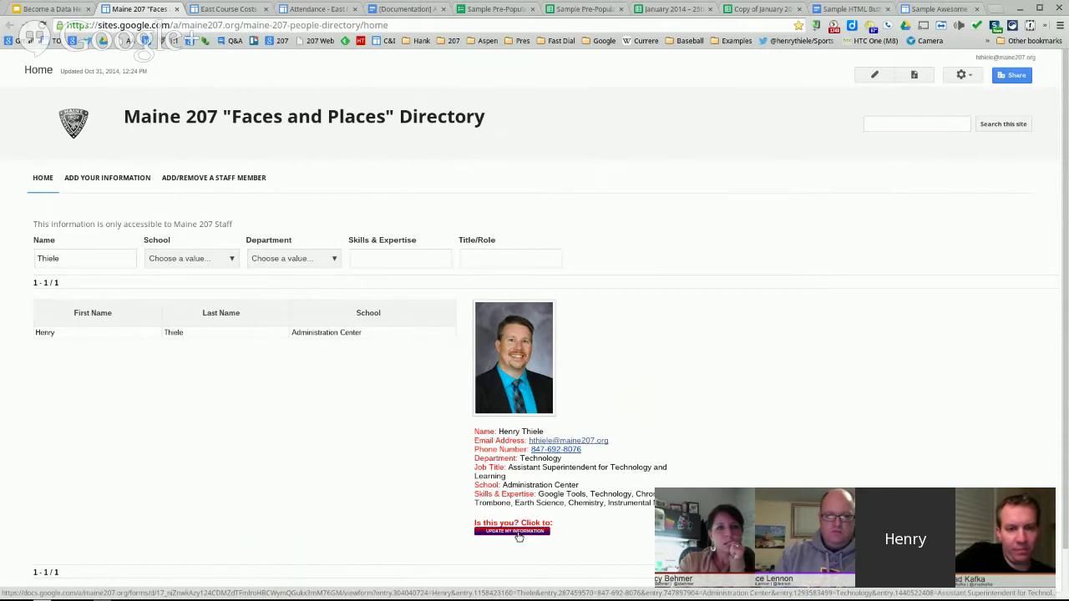
# - Prepend 'Astronomy,' to the Skills and Expertise answer in the directory form and submit it
pyautogui.click(517, 532)
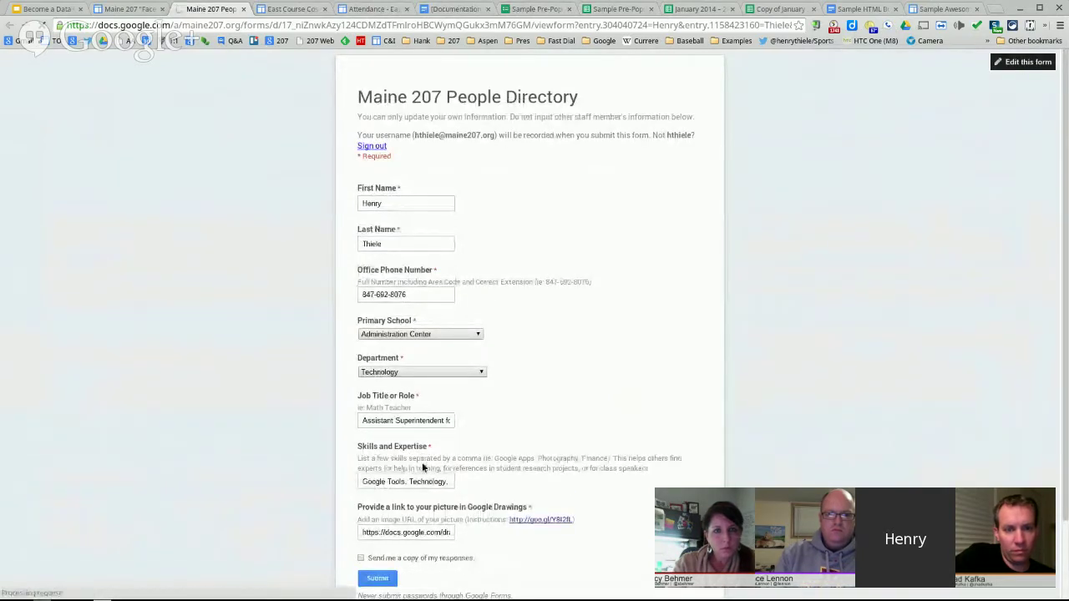
pyautogui.scroll(-2, 442, 459)
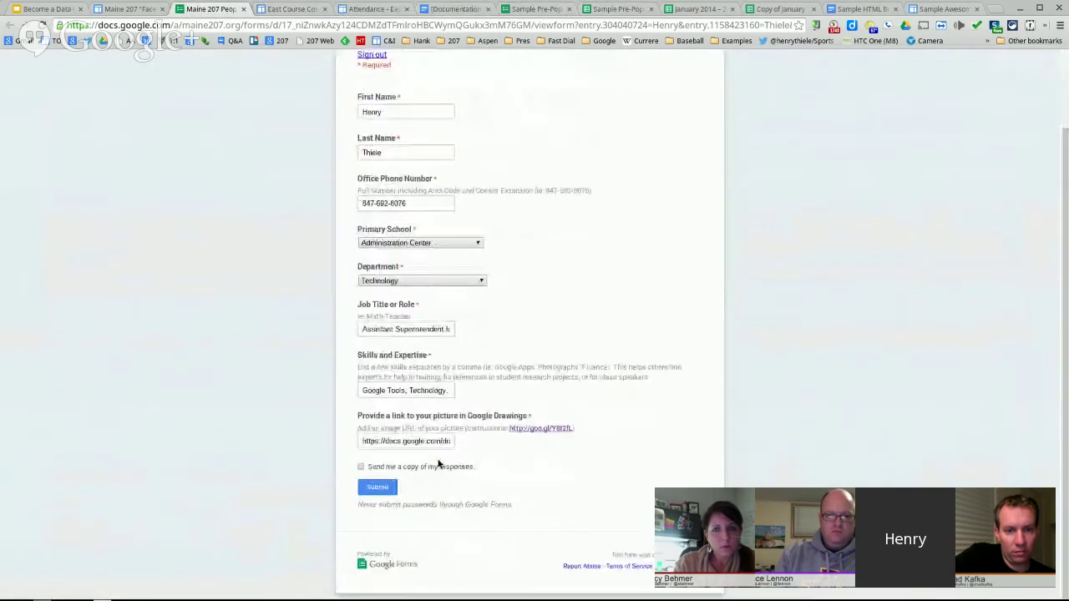
pyautogui.click(361, 390)
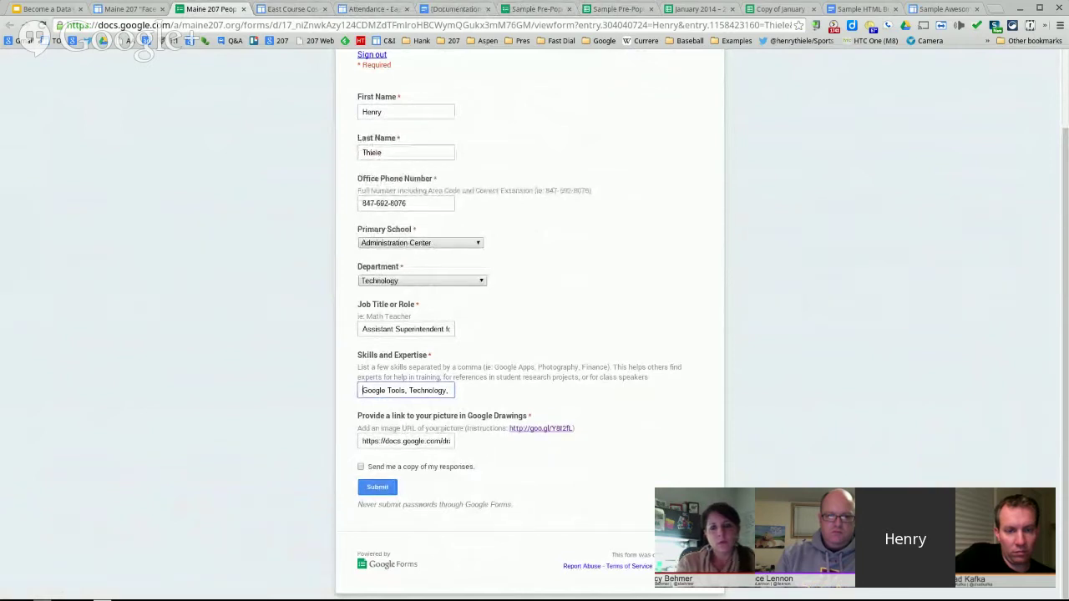
pyautogui.write('As')
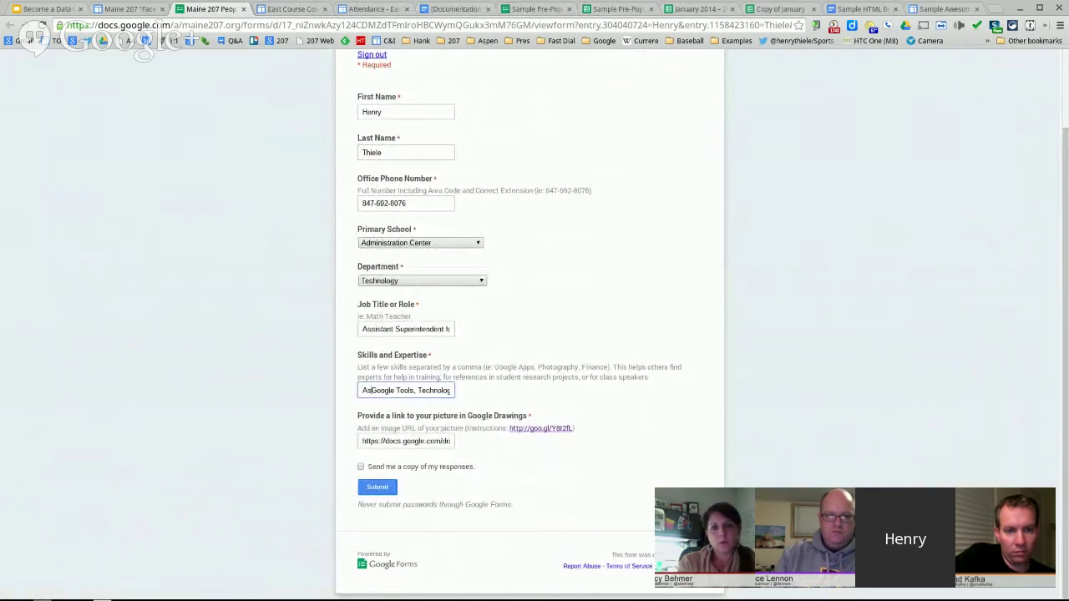
pyautogui.write('tronomy')
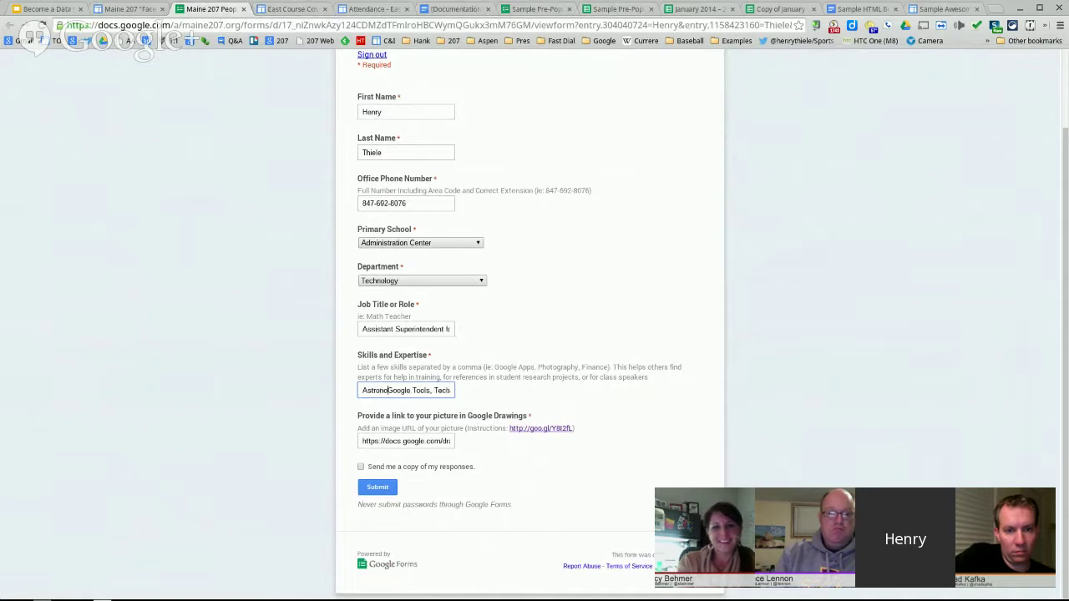
pyautogui.write(',')
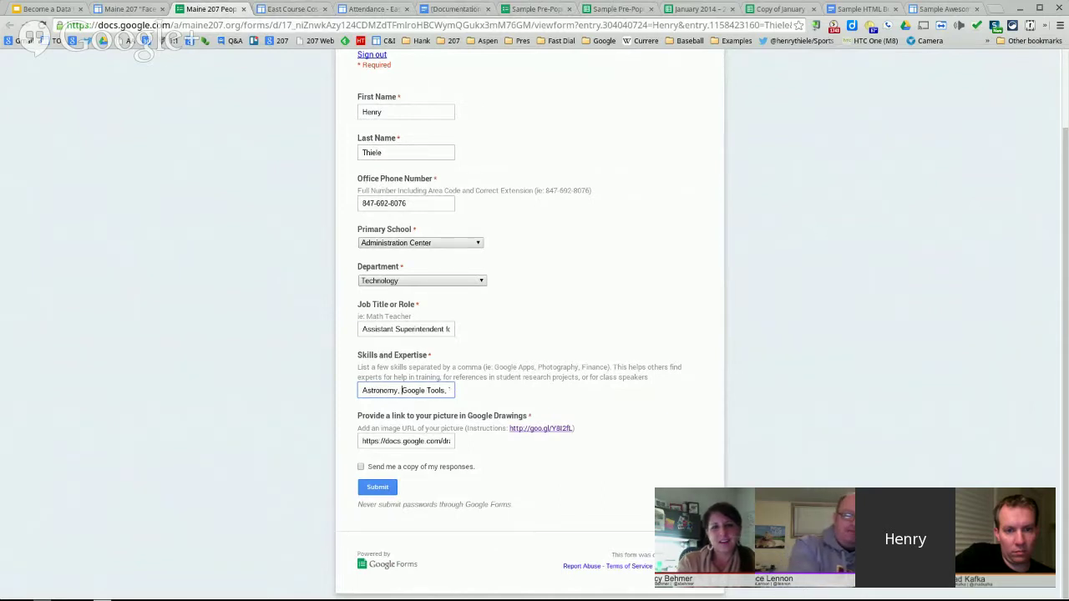
pyautogui.click(376, 488)
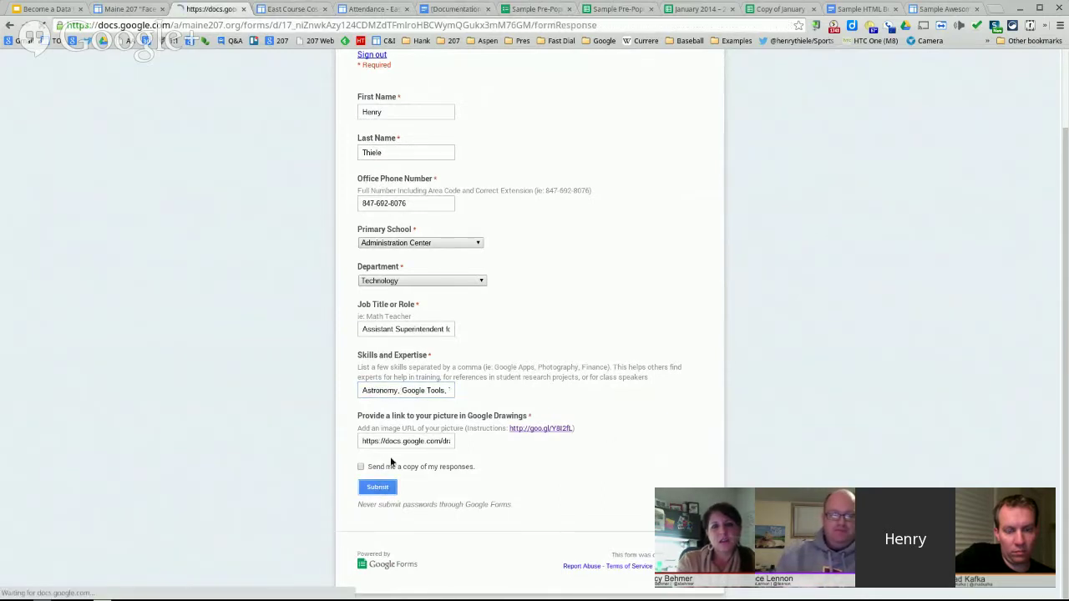
# - Reload the directory, filter by the staff member's last name, and close the thank-you page
pyautogui.click(109, 10)
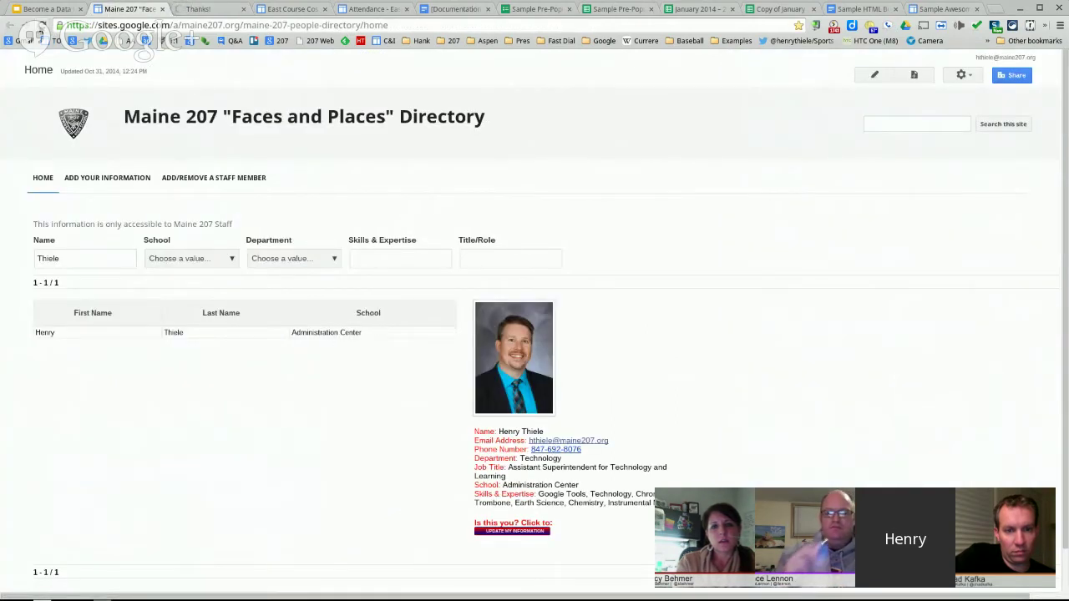
pyautogui.click(41, 25)
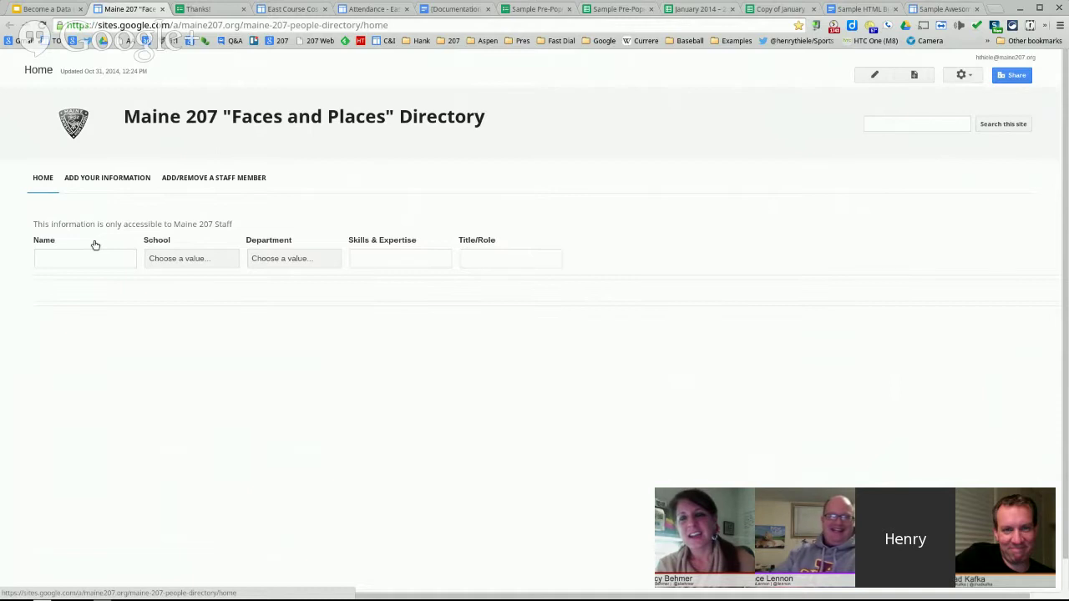
pyautogui.click(110, 255)
pyautogui.write('Thiele')
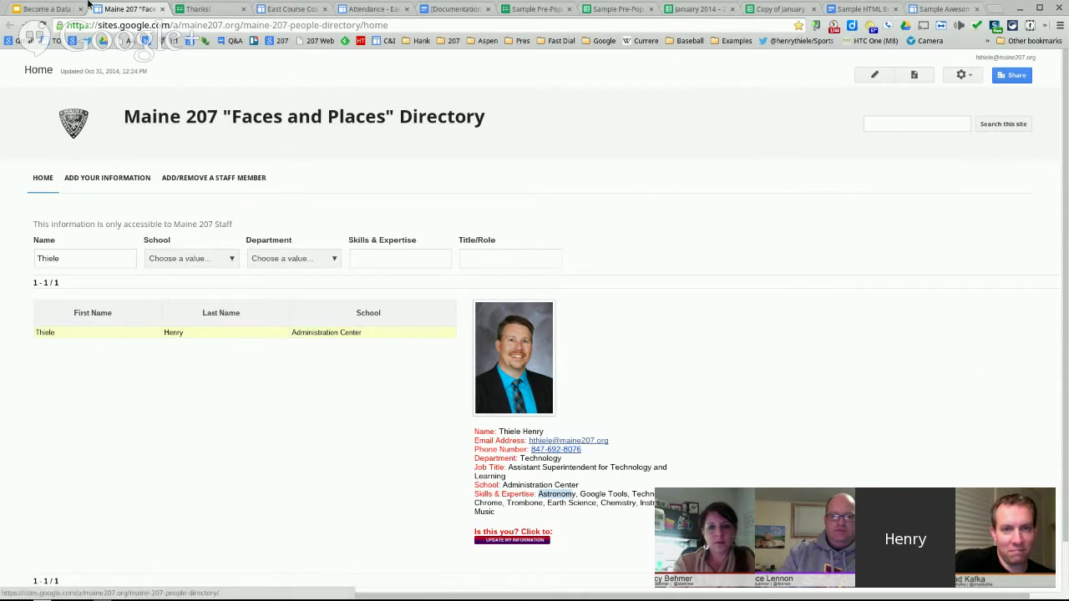
pyautogui.click(221, 8)
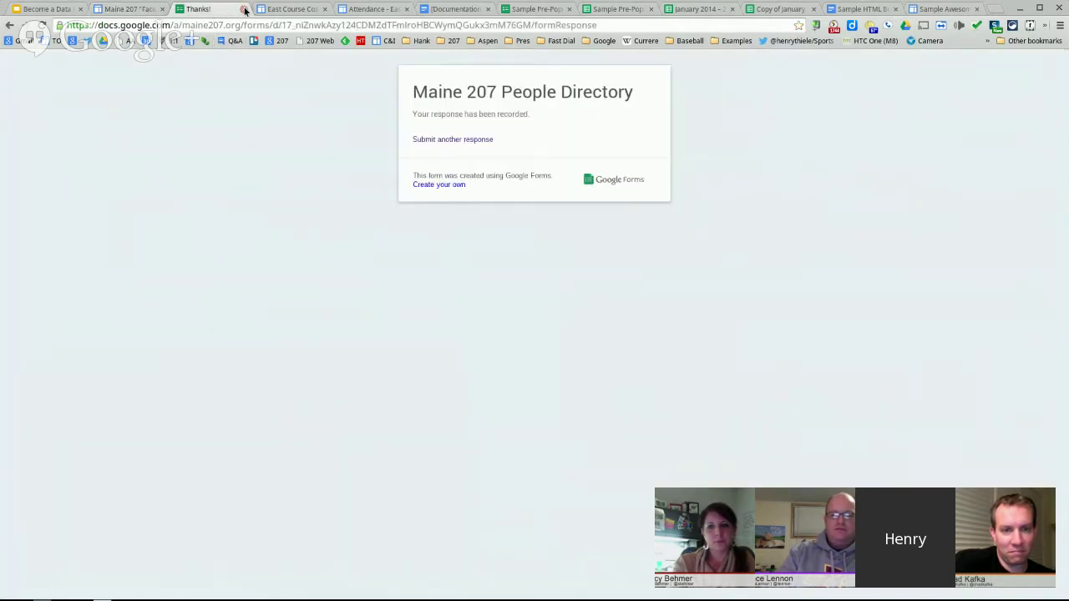
pyautogui.click(244, 8)
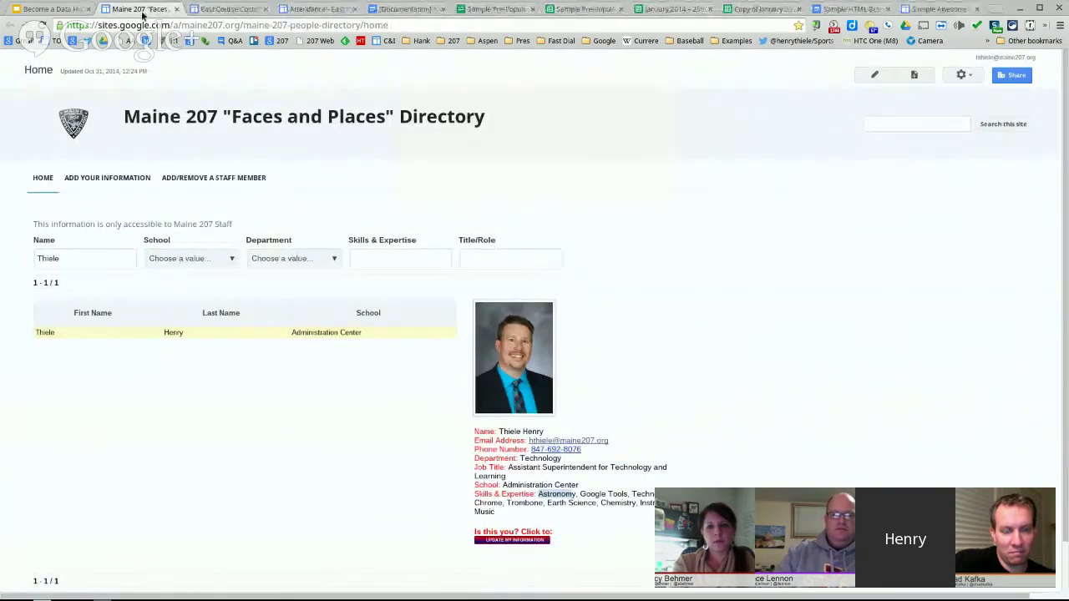
# - Close the directory, preview the prefilled cost change form for 0040-00, and leave it unsubmitted
pyautogui.click(178, 10)
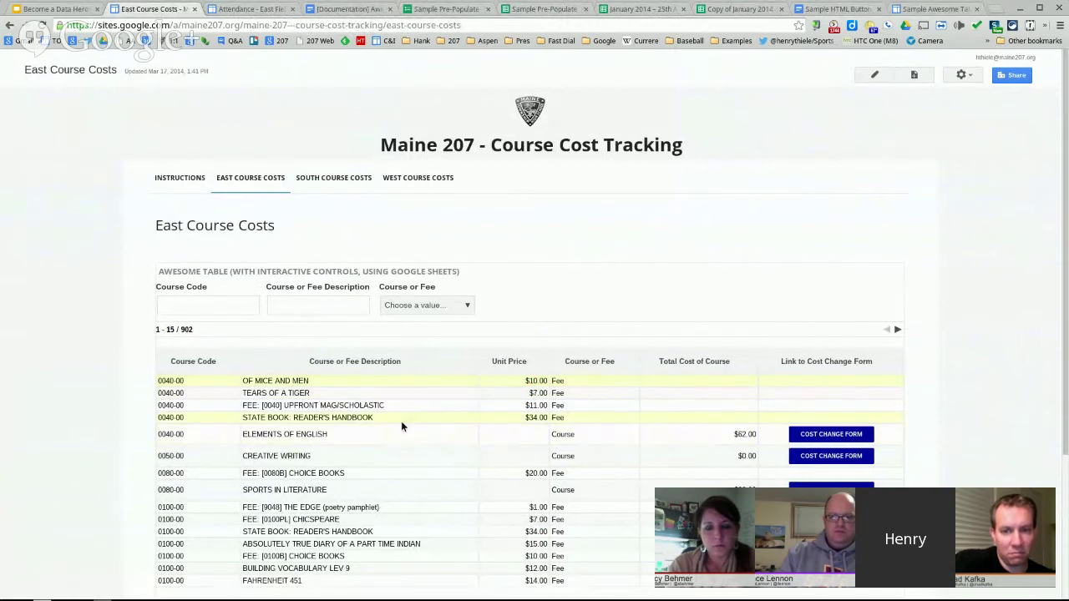
pyautogui.click(836, 436)
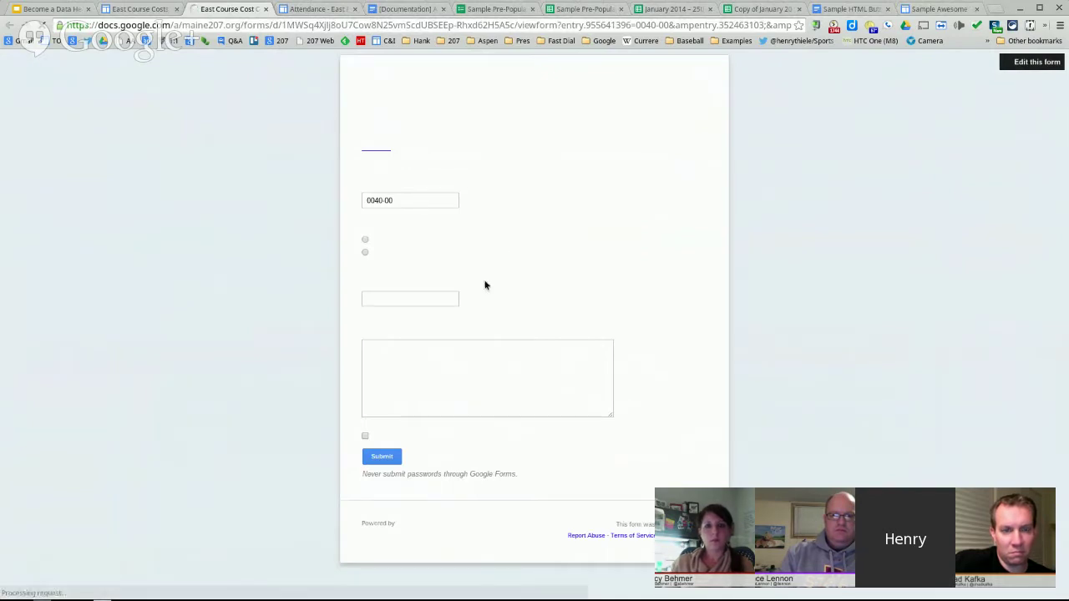
pyautogui.tripleClick(373, 213)
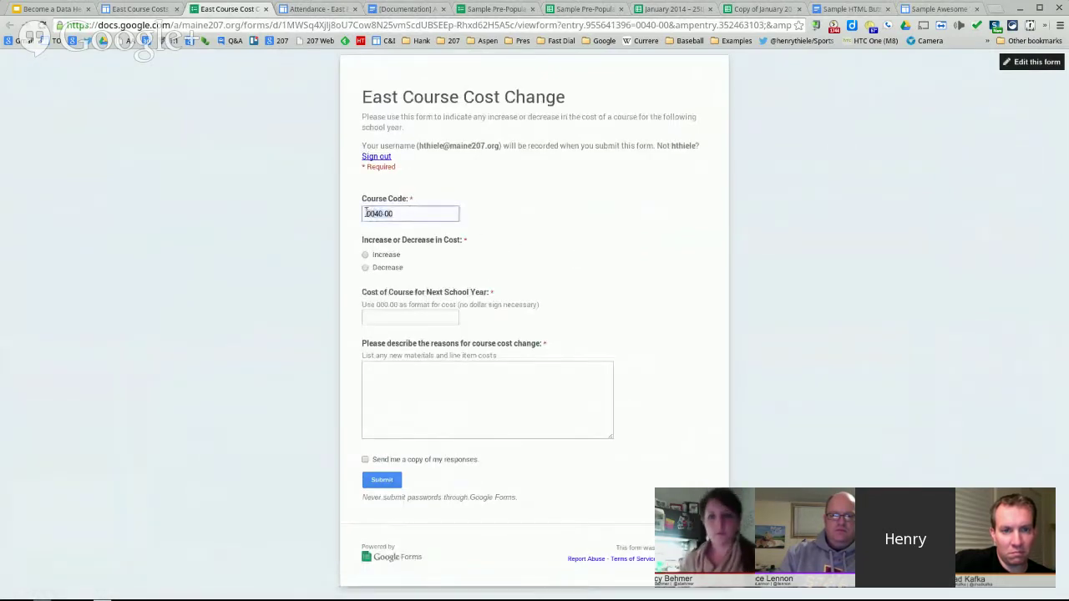
pyautogui.click(265, 8)
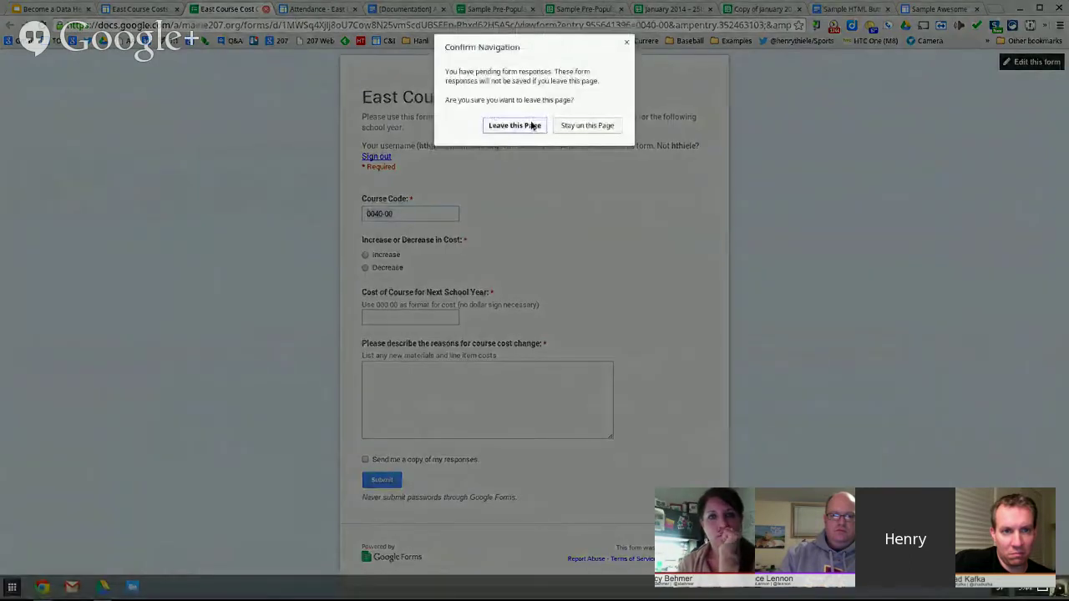
pyautogui.click(514, 125)
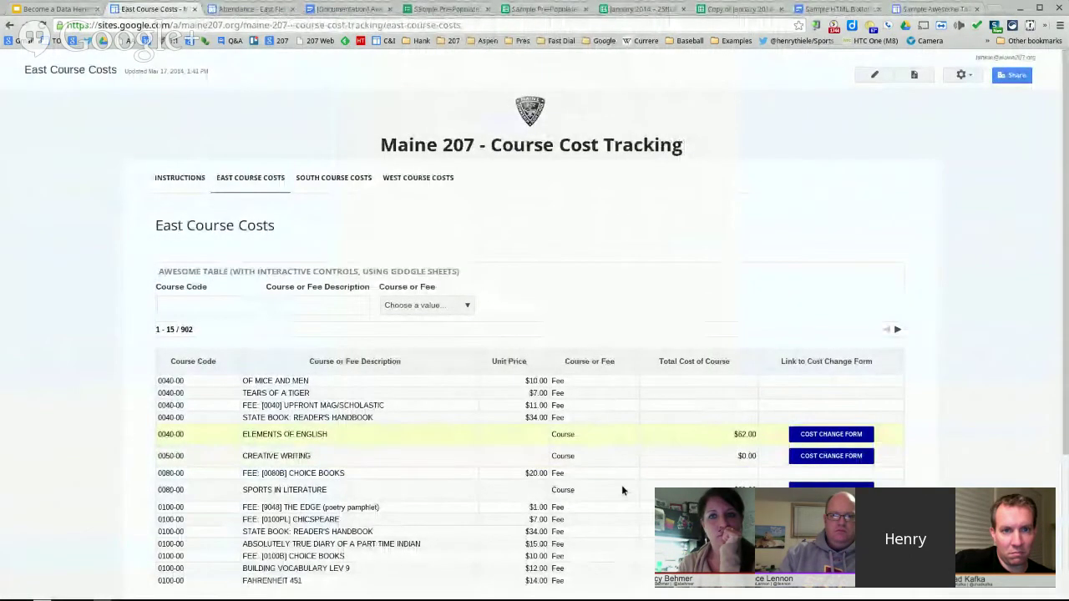
# - Close the East Course Costs and Attendance sites and return to the Become a Data Hero presentation
pyautogui.click(193, 8)
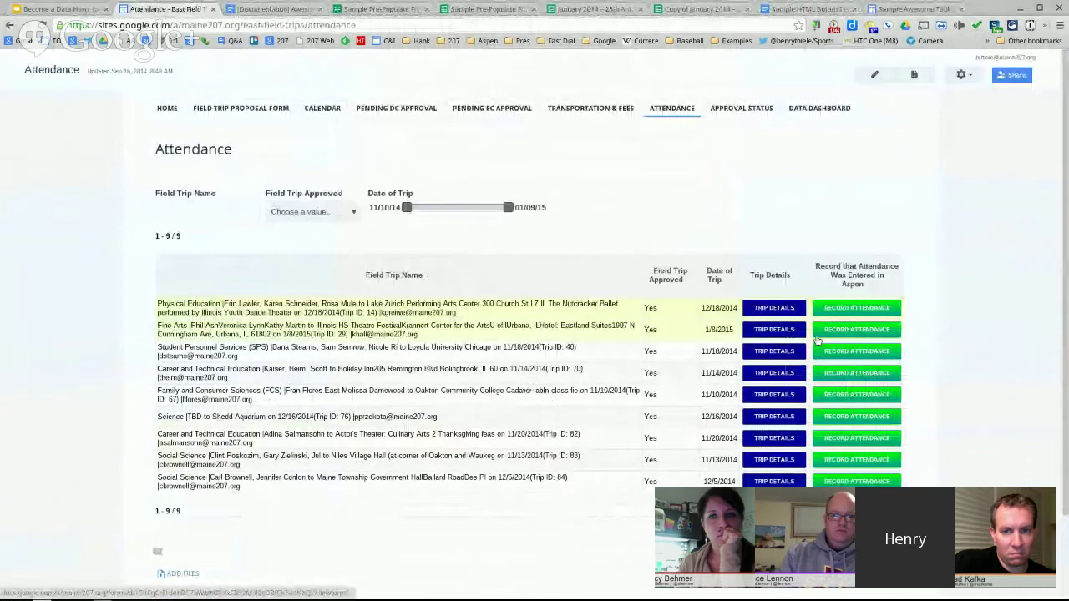
pyautogui.click(212, 8)
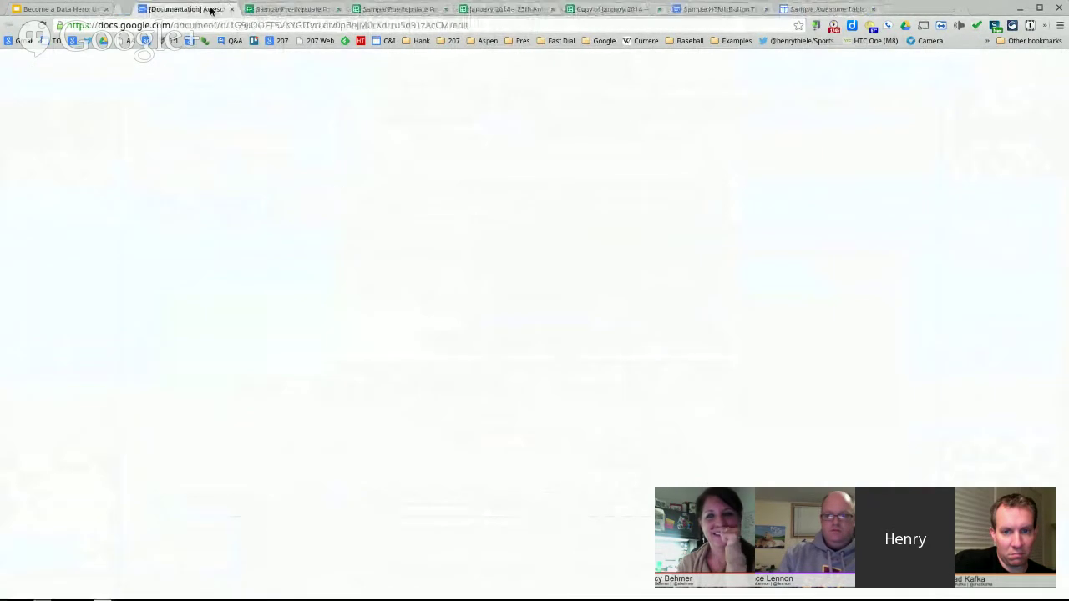
pyautogui.click(72, 11)
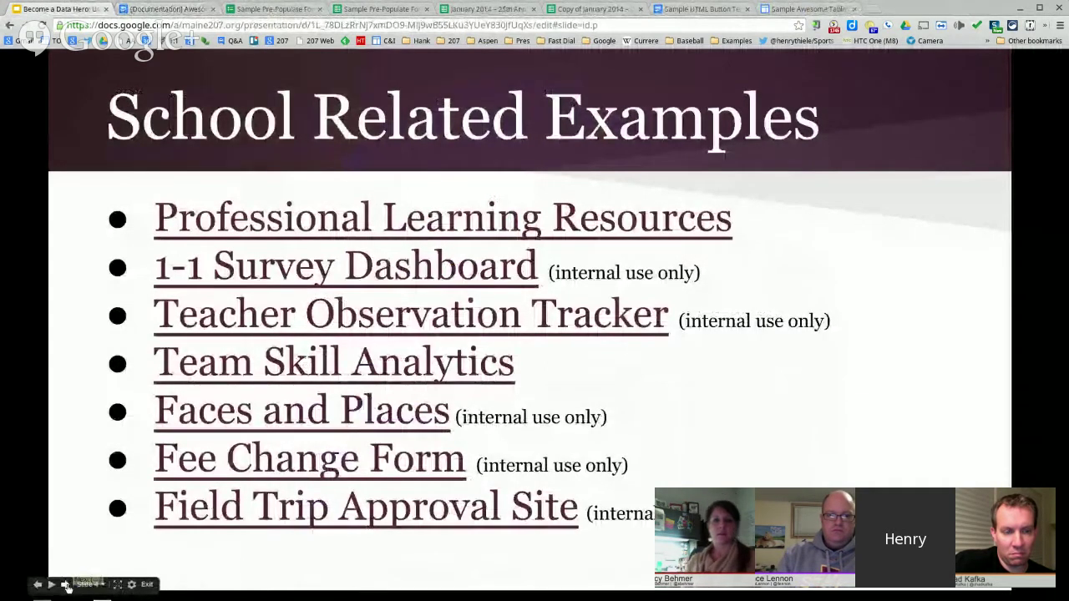
# - Advance to the Walkthrough slide, then bring up the Awesome Table documentation
pyautogui.click(65, 585)
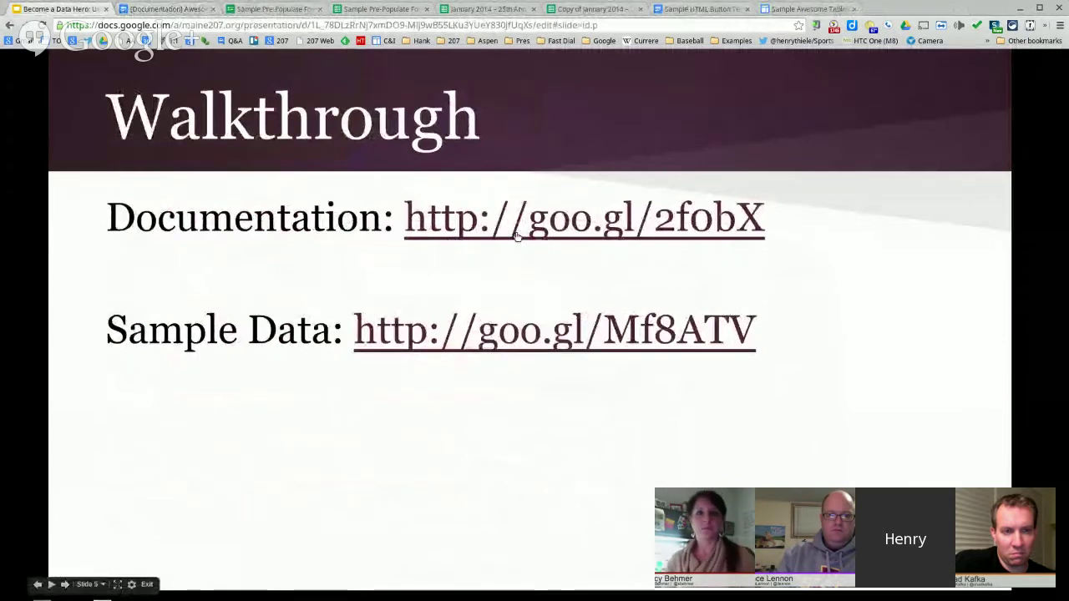
pyautogui.click(167, 9)
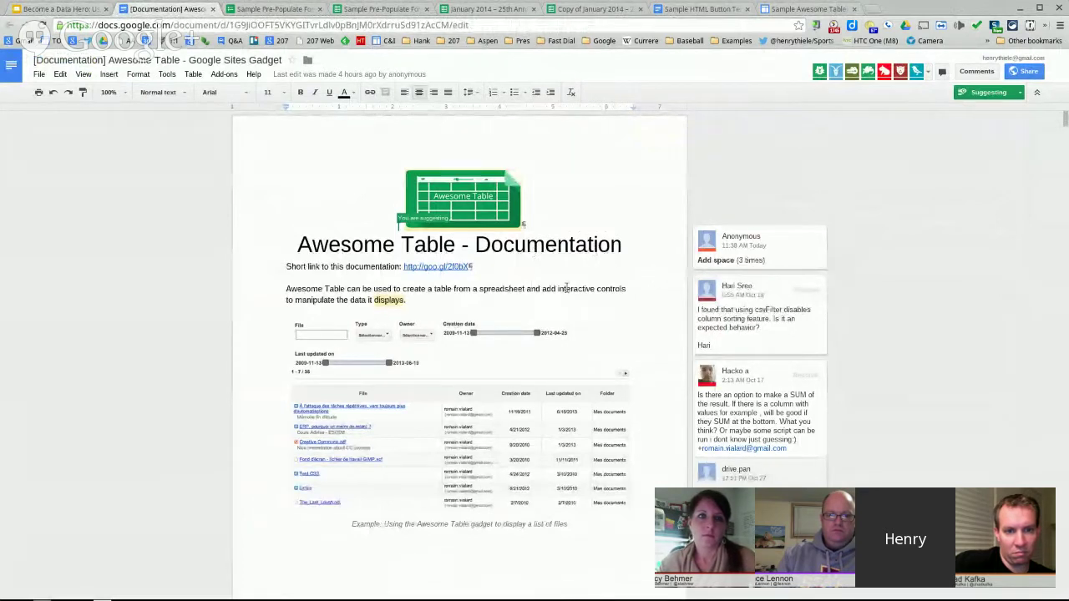
# - Scroll through the Awesome Table documentation to read it
pyautogui.scroll(-1, 566, 289)
pyautogui.scroll(-3, 566, 289)
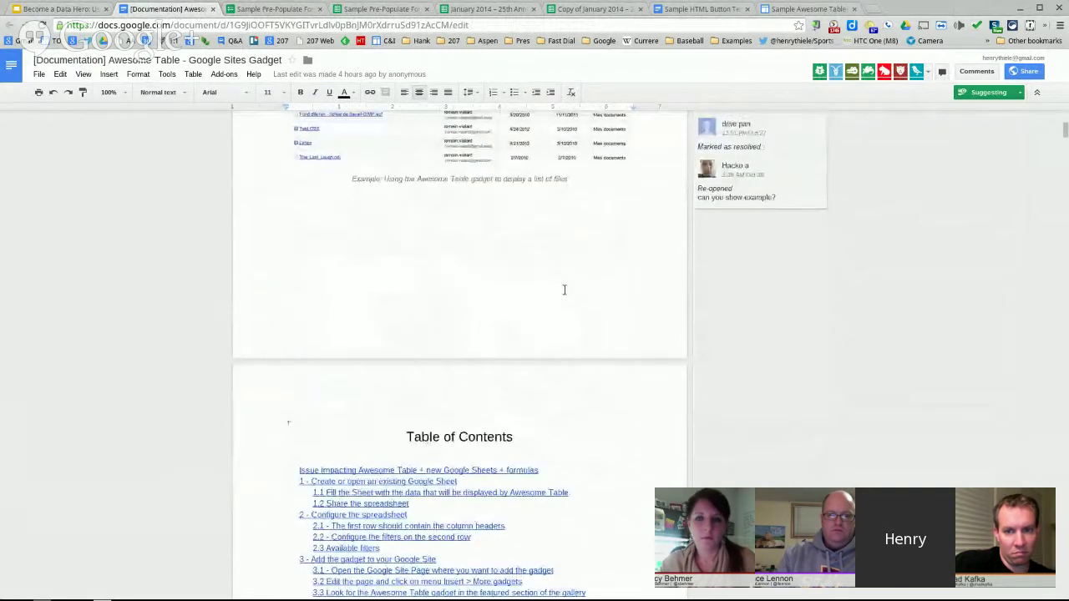
pyautogui.scroll(4, 571, 305)
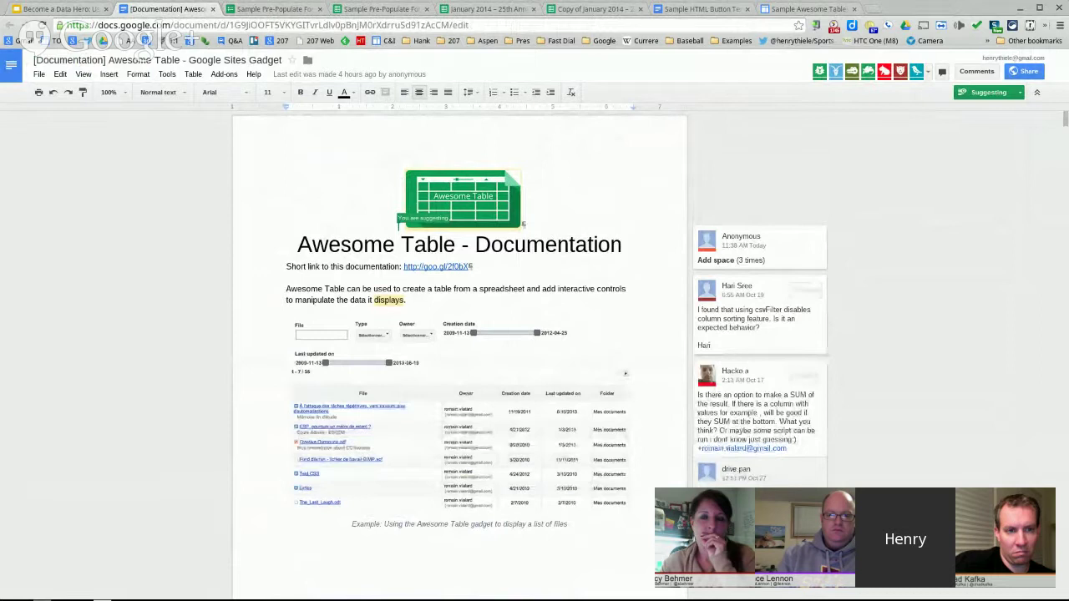
pyautogui.scroll(-1, 587, 348)
pyautogui.scroll(-1, 587, 349)
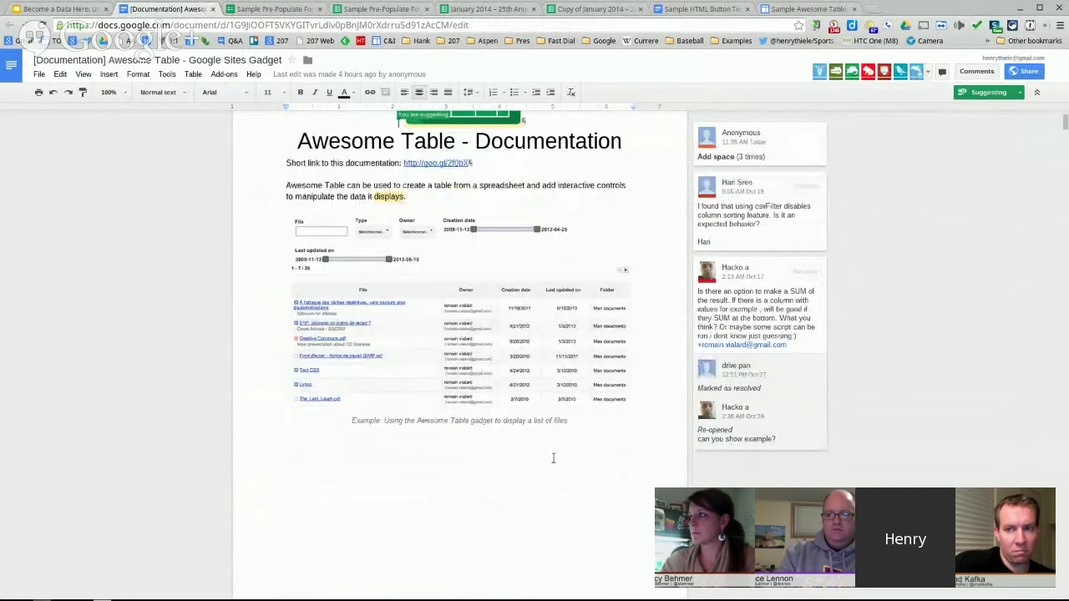
pyautogui.scroll(-1, 547, 459)
pyautogui.scroll(-10, 546, 460)
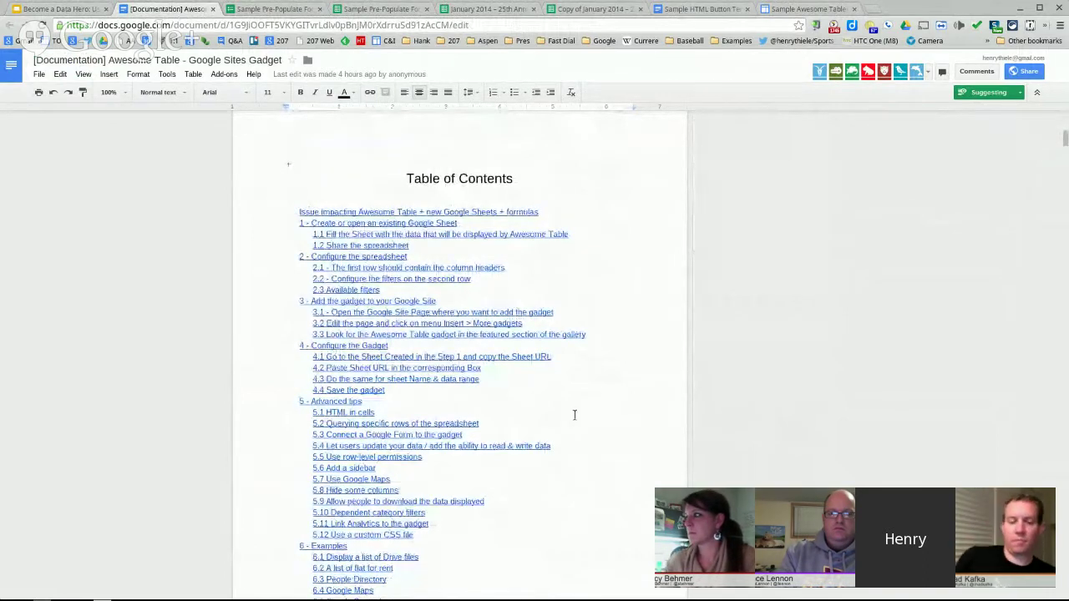
pyautogui.scroll(-2, 469, 239)
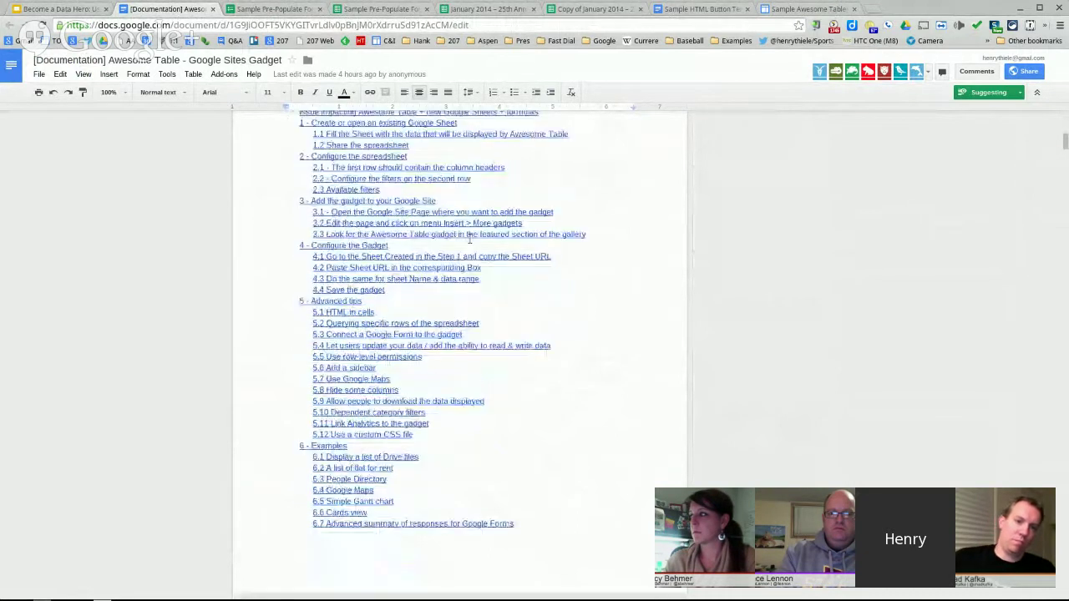
pyautogui.scroll(-10, 470, 239)
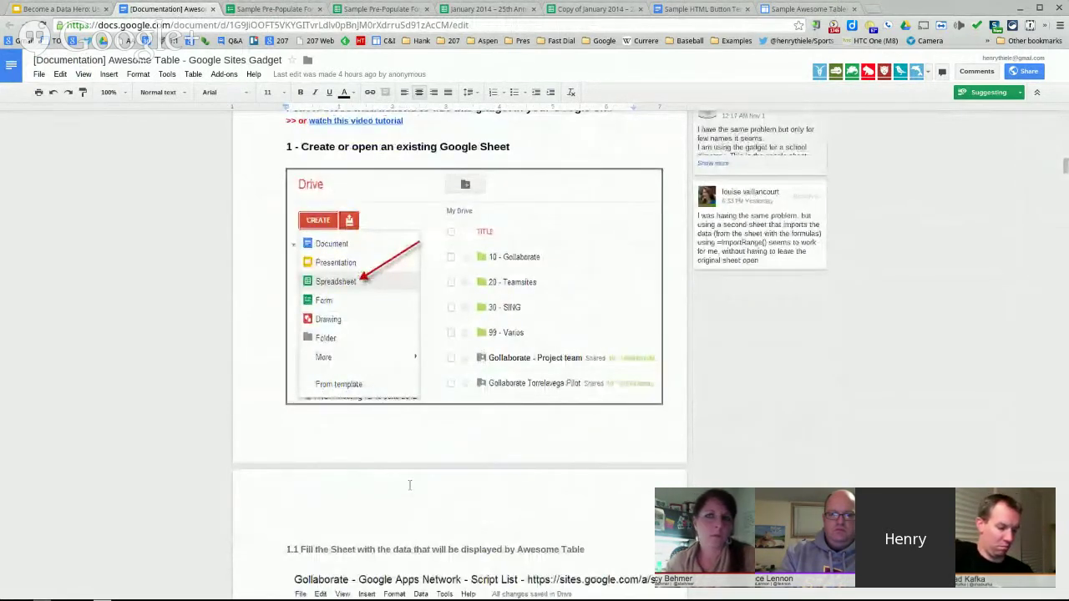
pyautogui.scroll(1, 367, 447)
pyautogui.scroll(10, 341, 428)
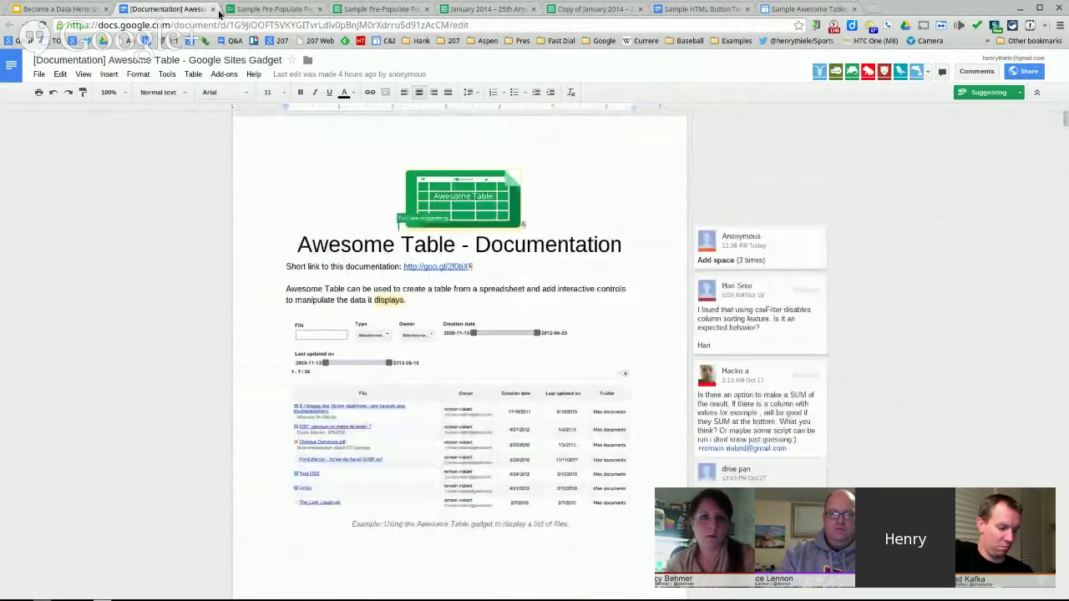
# - Go back to the presentation's Walkthrough slide
pyautogui.click(212, 9)
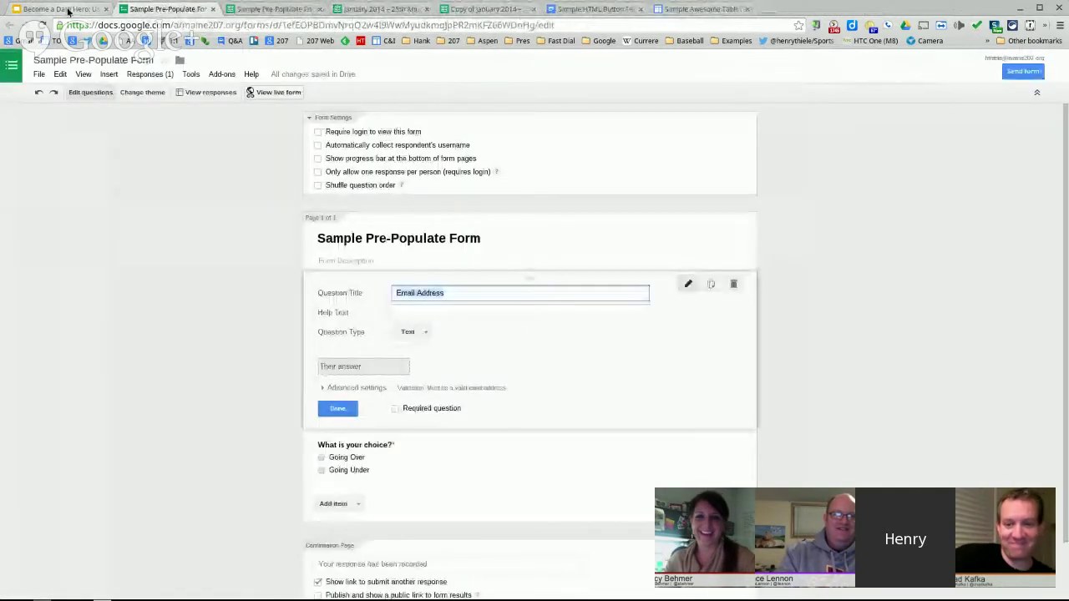
pyautogui.click(66, 9)
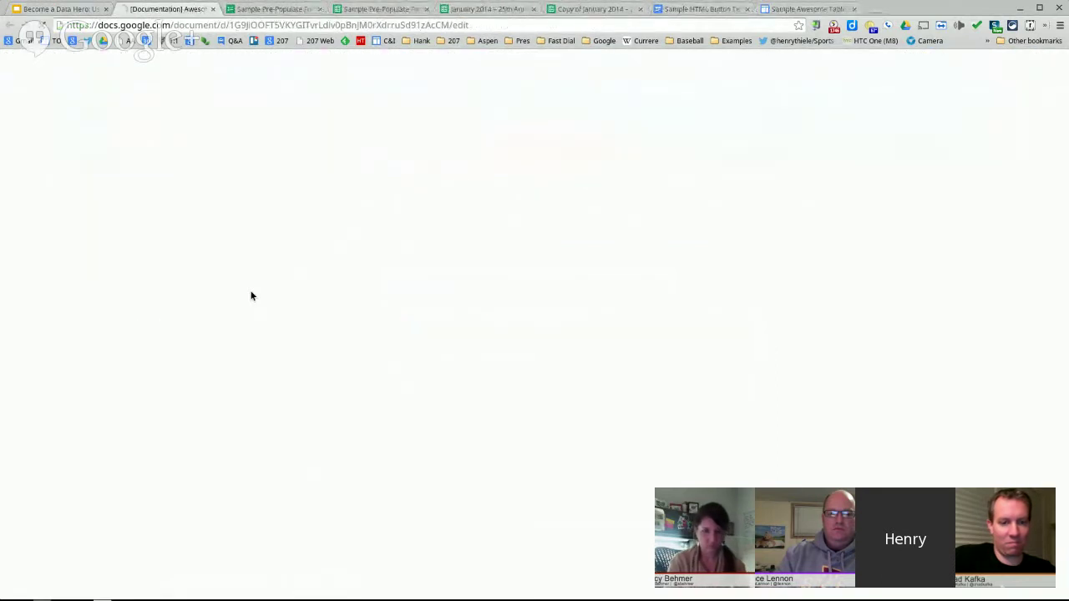
pyautogui.click(49, 6)
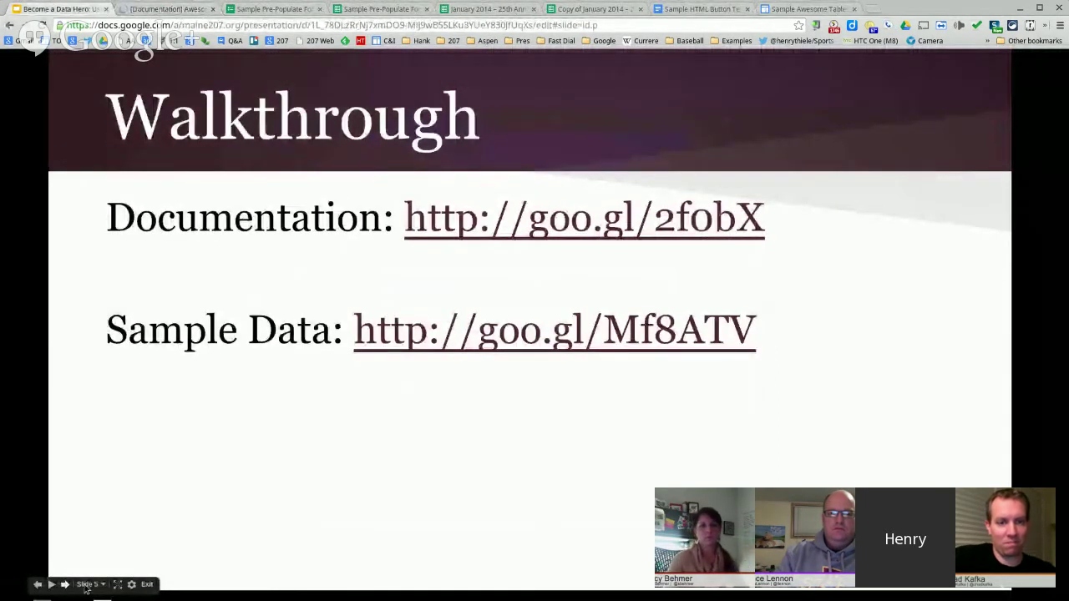
# - Advance to the Step 1 slide, then open the January 2014 survey spreadsheet
pyautogui.click(315, 503)
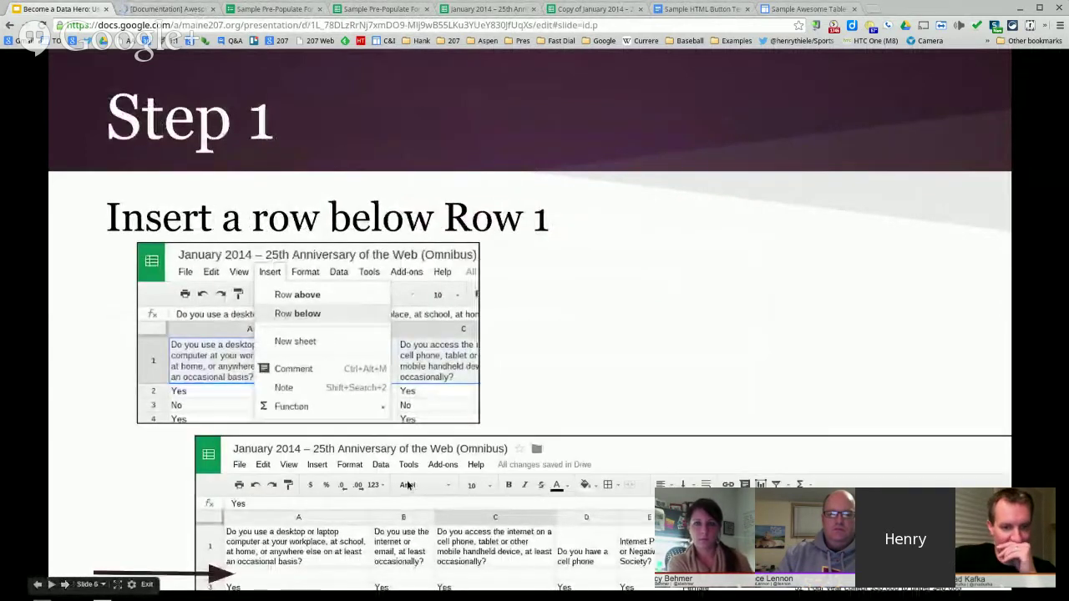
pyautogui.click(286, 8)
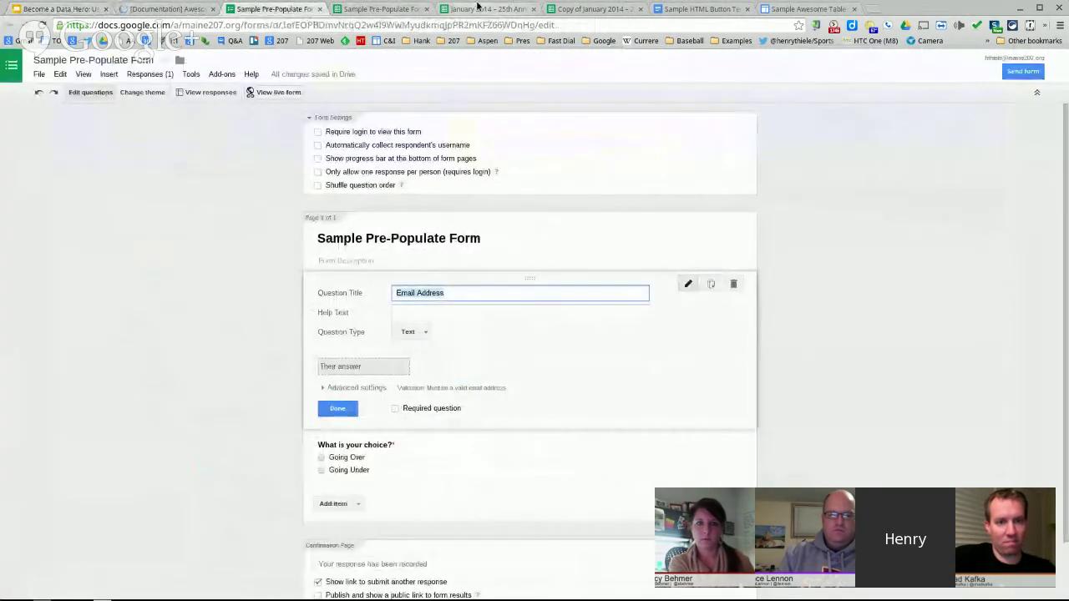
pyautogui.click(489, 9)
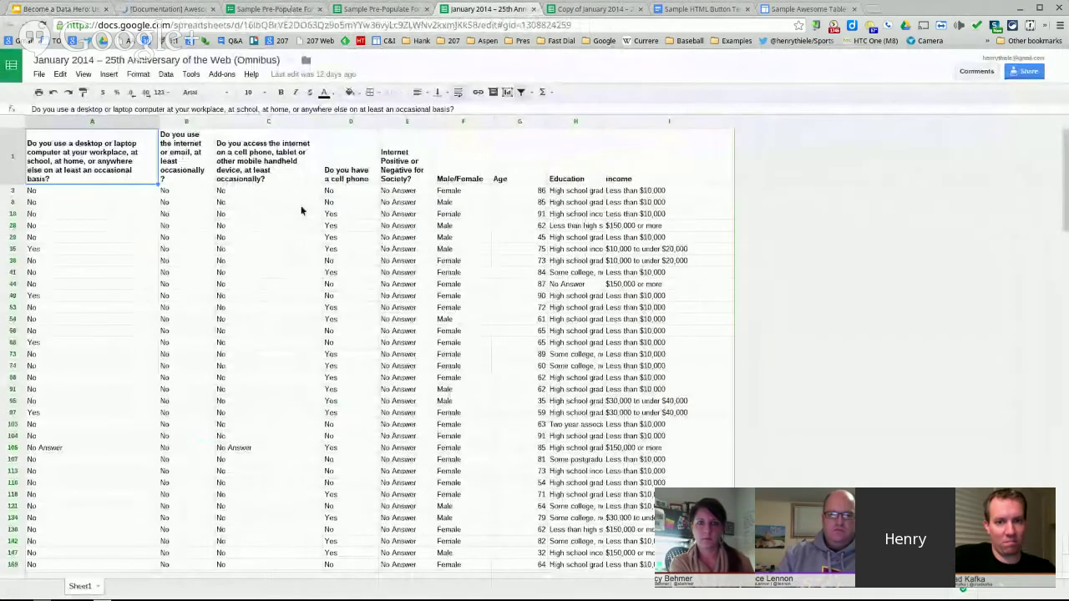
# - Close the original January 2014 spreadsheet, keeping the copy, and return to the Step 1 slide
pyautogui.click(41, 76)
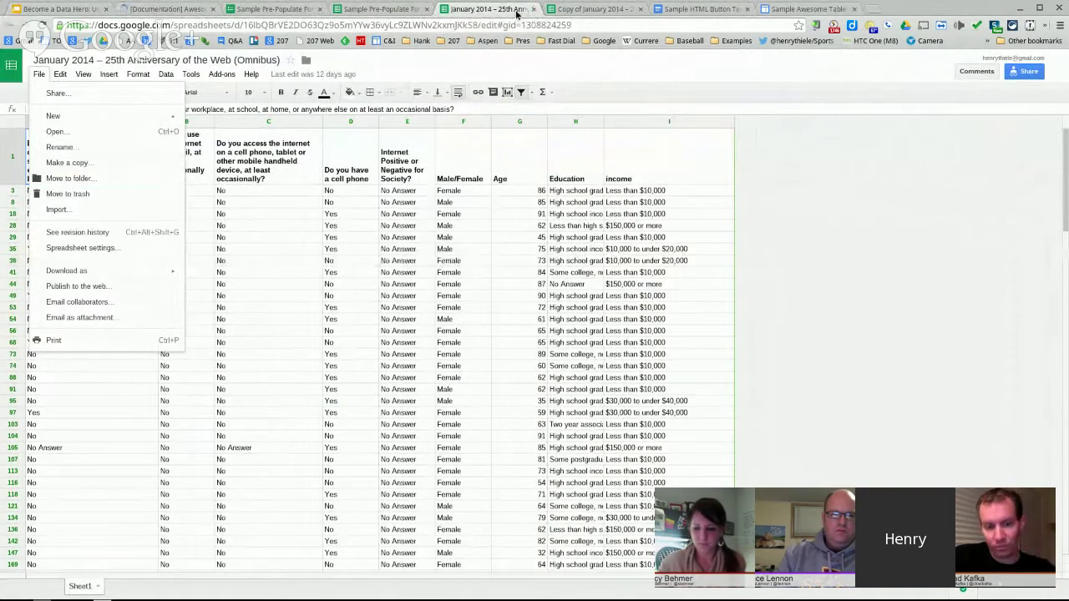
pyautogui.middleClick(517, 13)
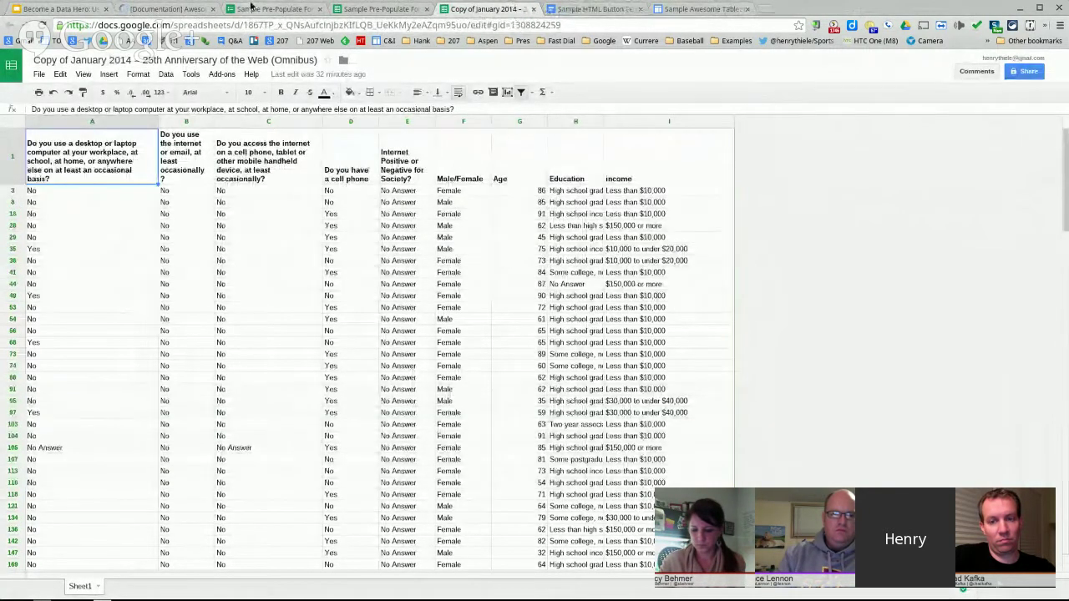
pyautogui.click(69, 9)
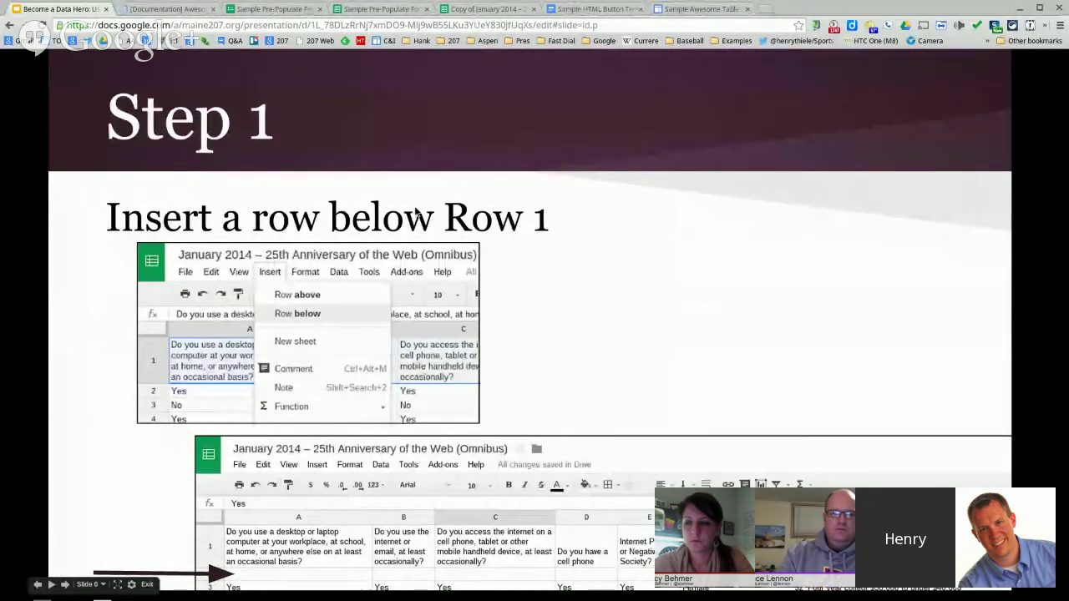
# - In the survey copy, insert a blank row above row 3 and inspect rows 1–3
pyautogui.click(481, 9)
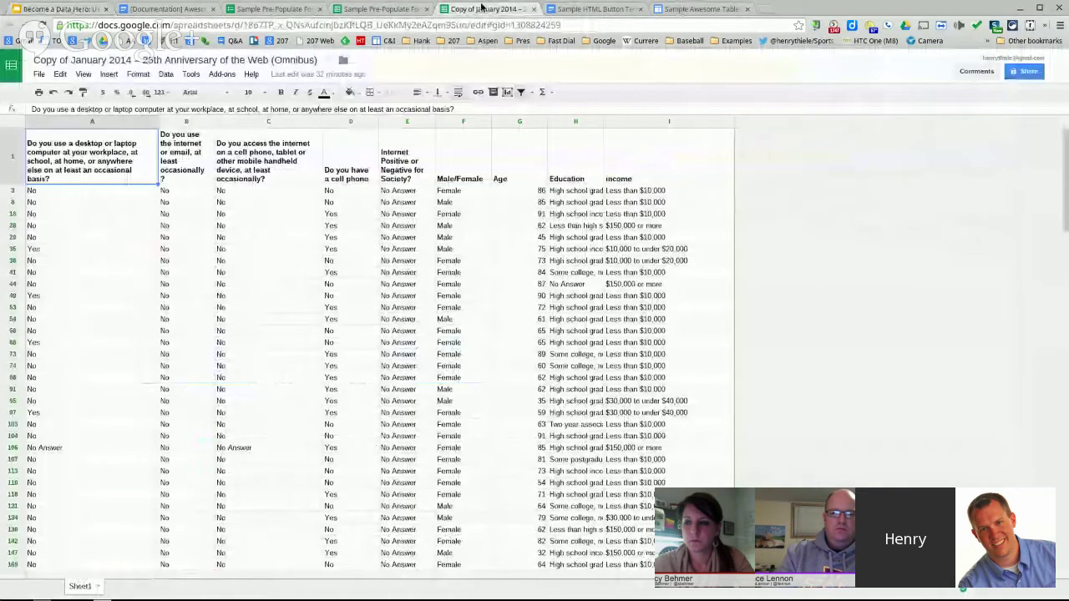
pyautogui.click(16, 193)
pyautogui.rightClick(16, 193)
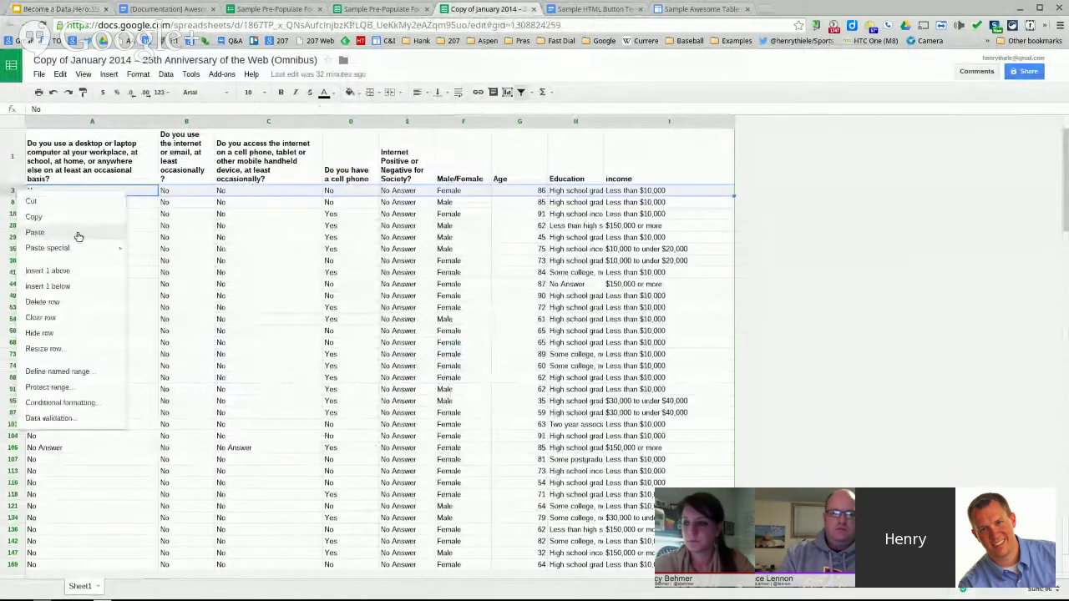
pyautogui.click(50, 271)
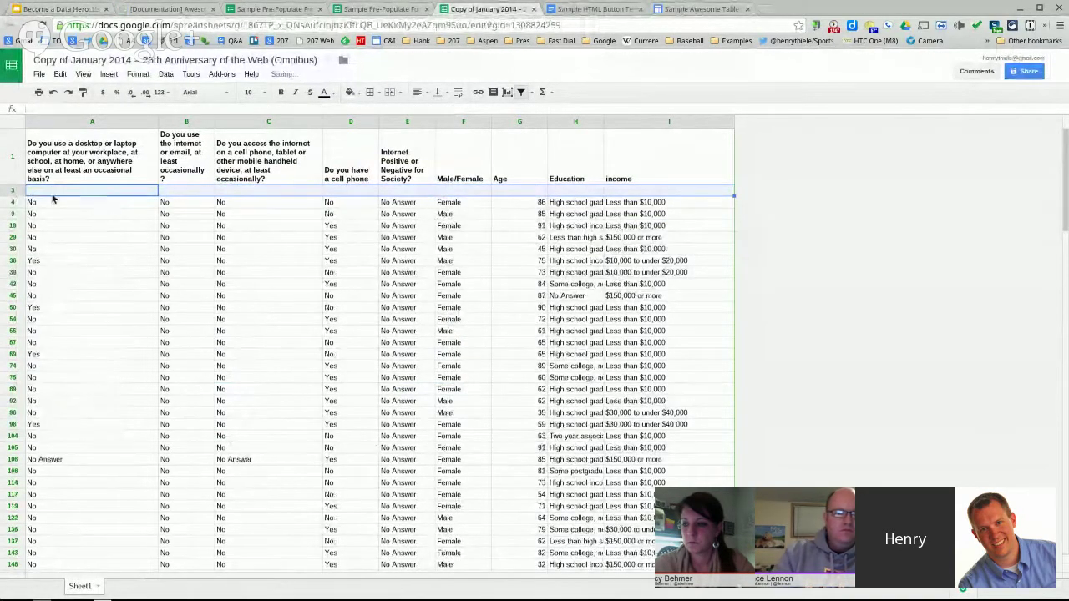
pyautogui.click(22, 176)
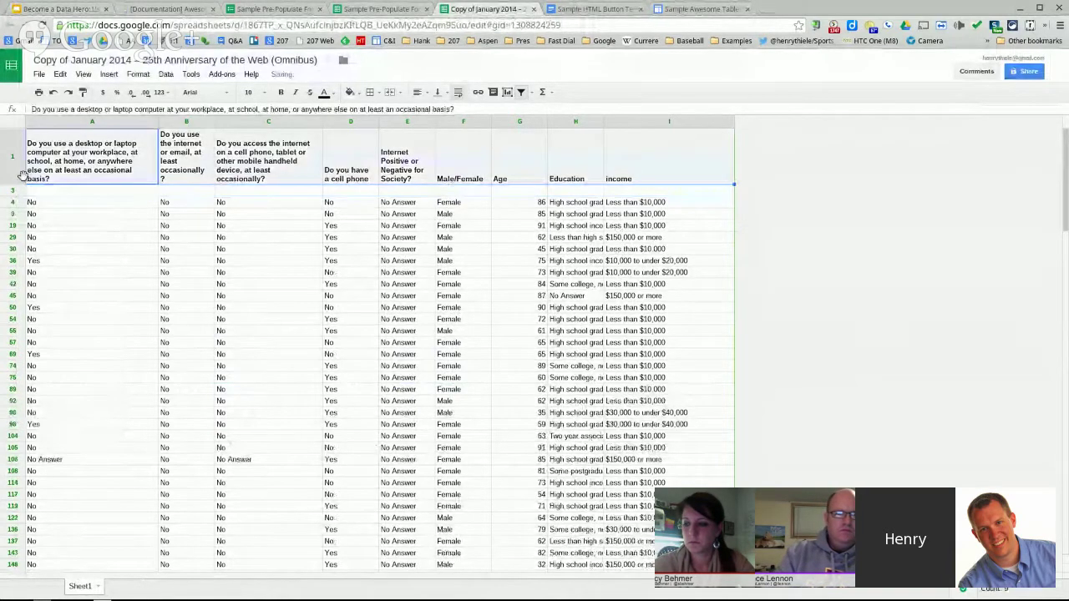
pyautogui.click(18, 189)
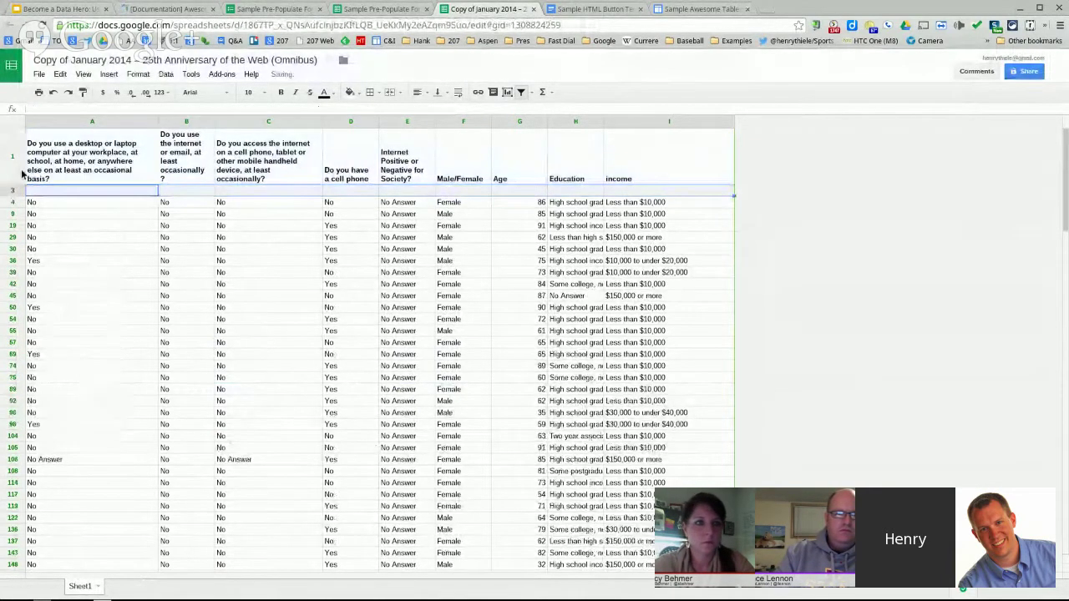
pyautogui.click(21, 183)
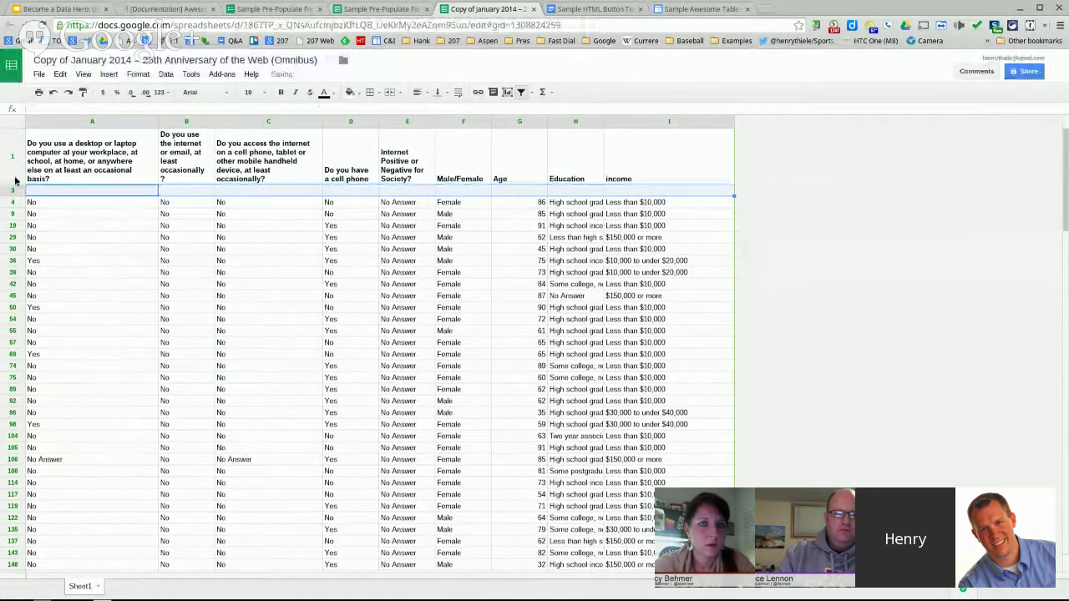
pyautogui.moveTo(15, 180); pyautogui.dragTo(19, 194)
pyautogui.rightClick(18, 193)
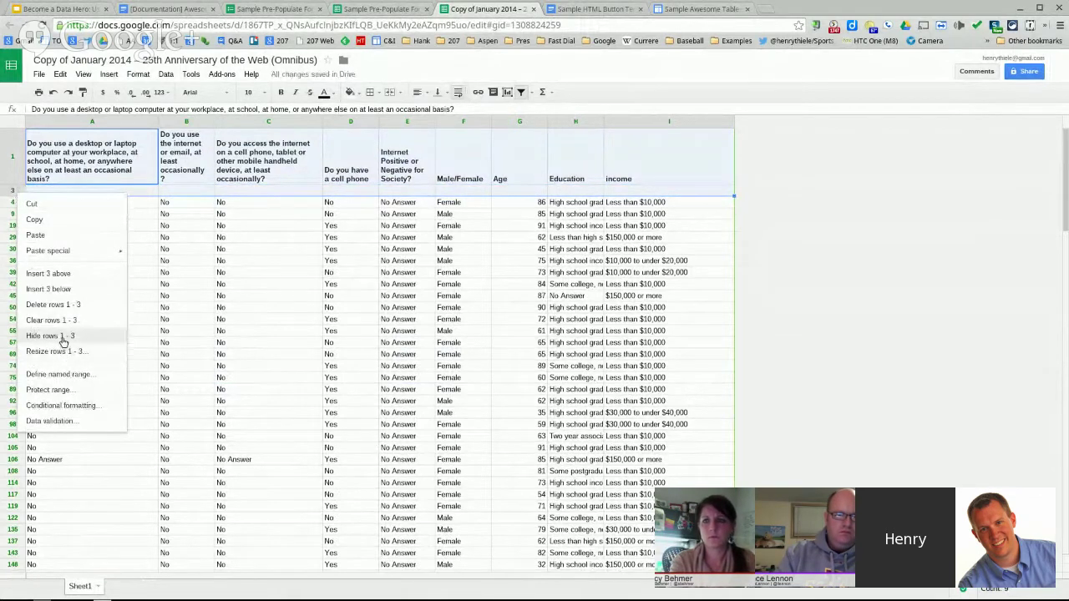
pyautogui.click(329, 202)
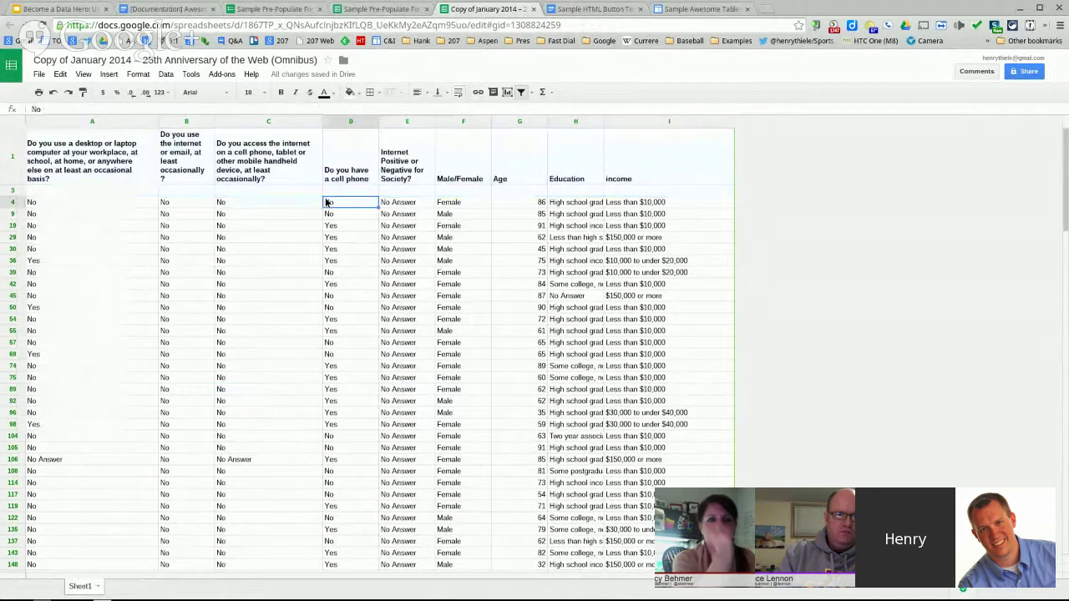
# - Insert an empty row below header row 1 and delete the extra blank row 4
pyautogui.click(13, 181)
pyautogui.rightClick(13, 181)
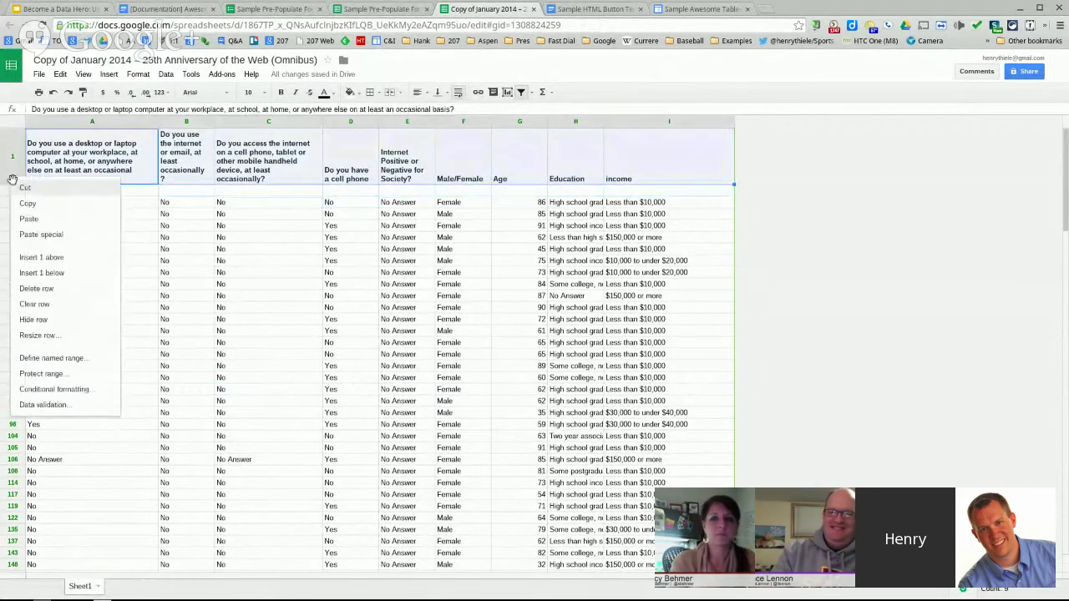
pyautogui.click(42, 274)
pyautogui.click(23, 203)
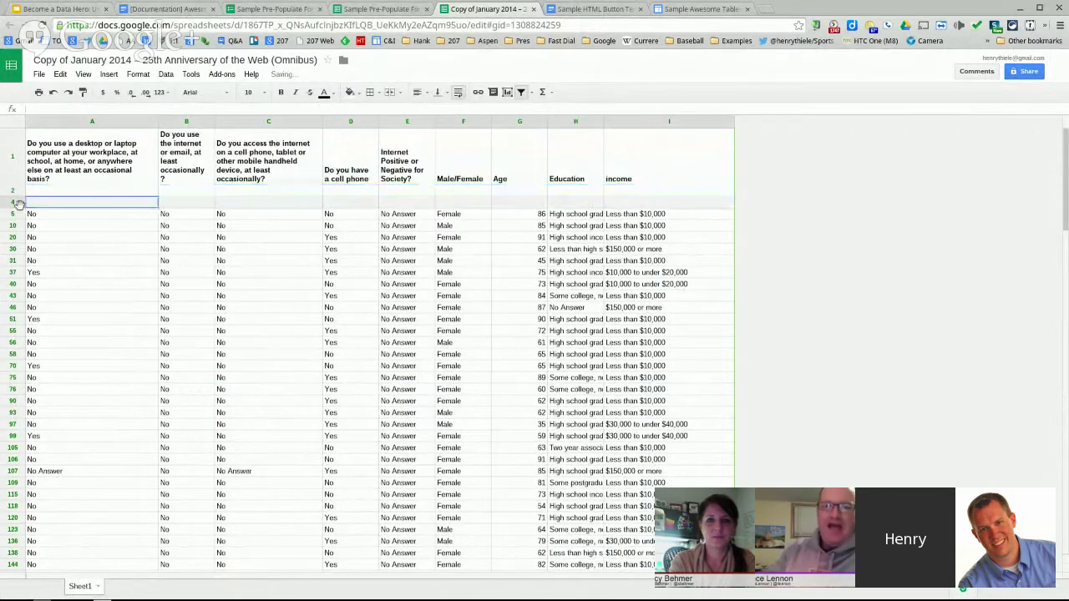
pyautogui.rightClick(23, 206)
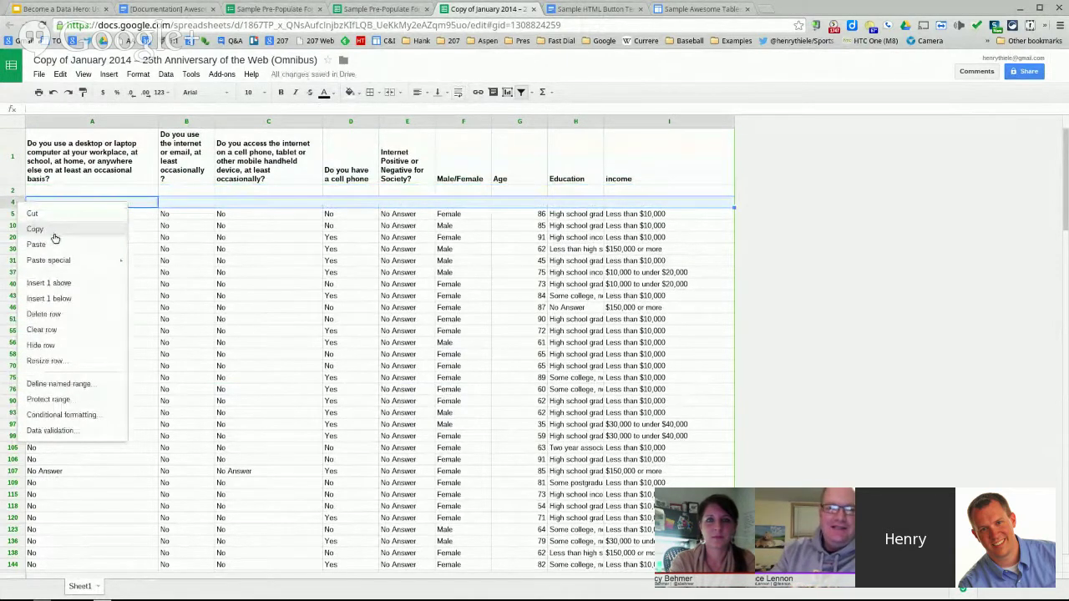
pyautogui.click(56, 321)
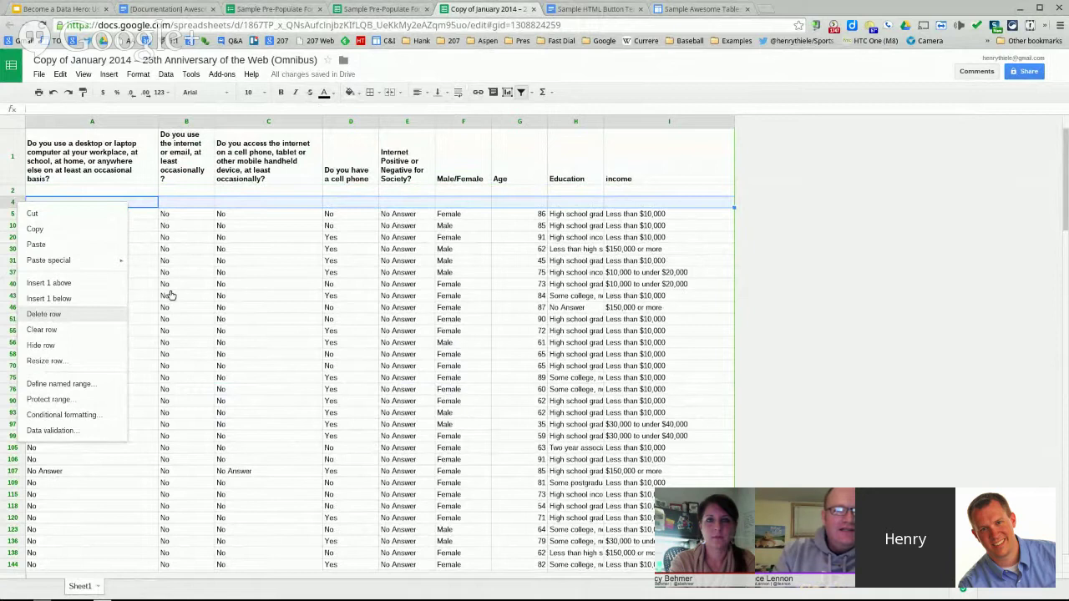
# - Select blank row 2 across columns A–I, then reopen the closed original spreadsheet with Ctrl+Shift+T
pyautogui.click(35, 192)
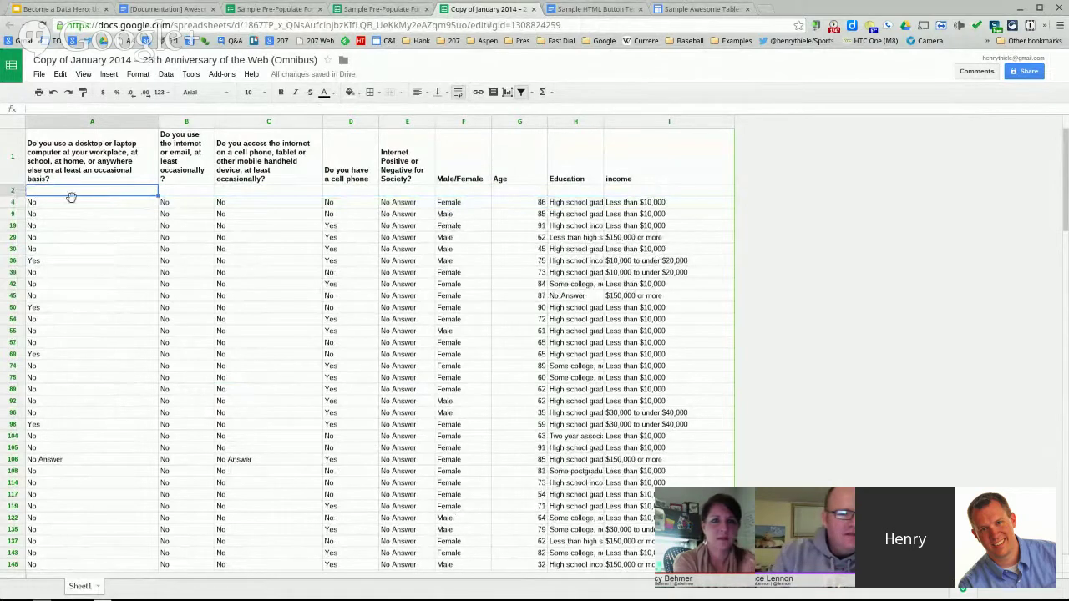
pyautogui.moveTo(655, 191); pyautogui.dragTo(110, 191)
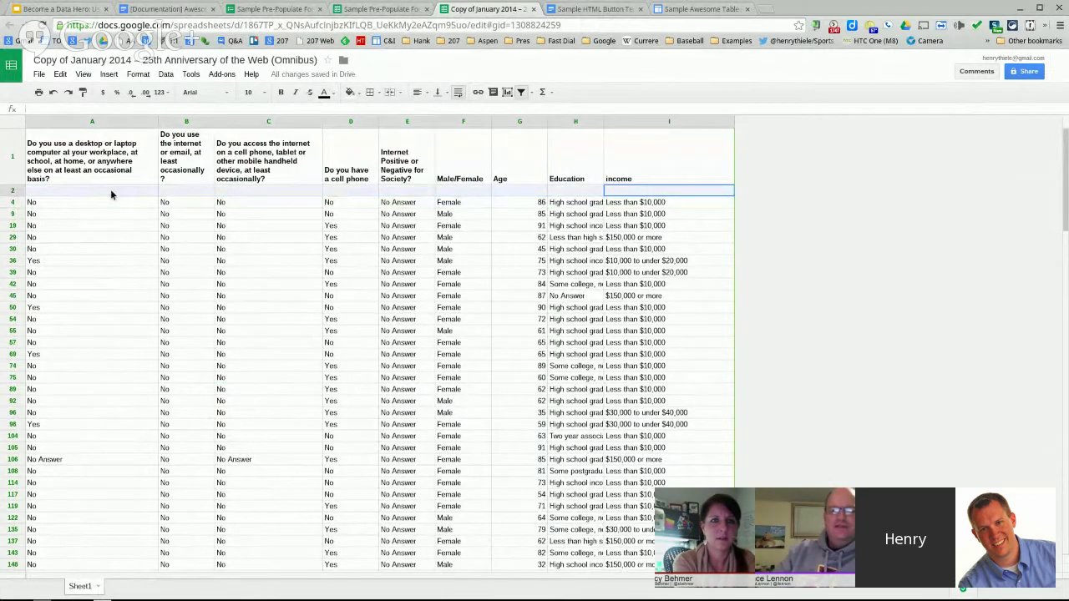
pyautogui.click(110, 189)
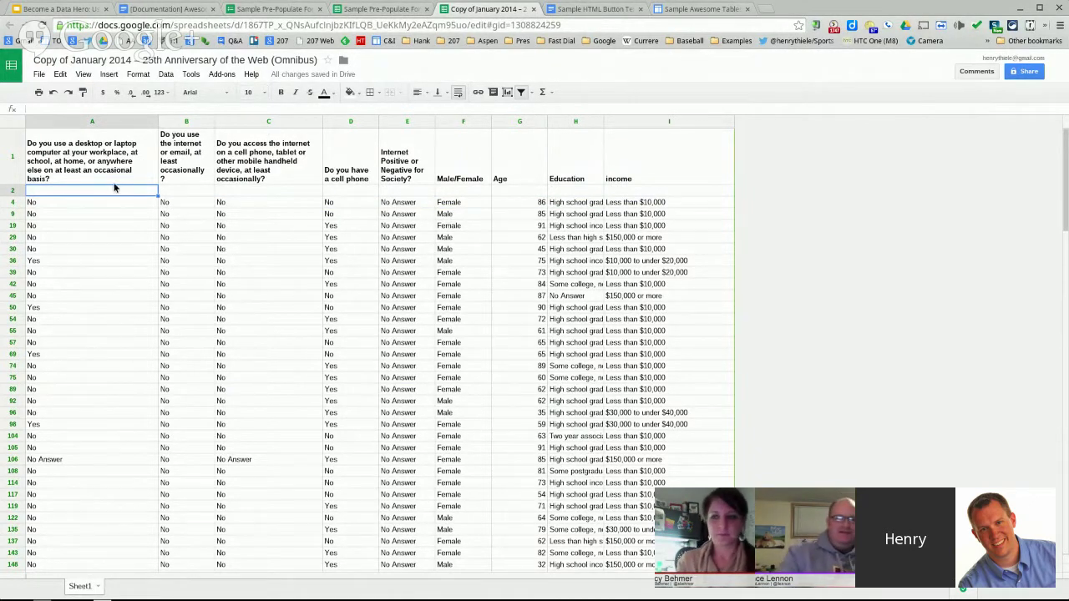
pyautogui.hotkey('ctrl', 'shift', 't')
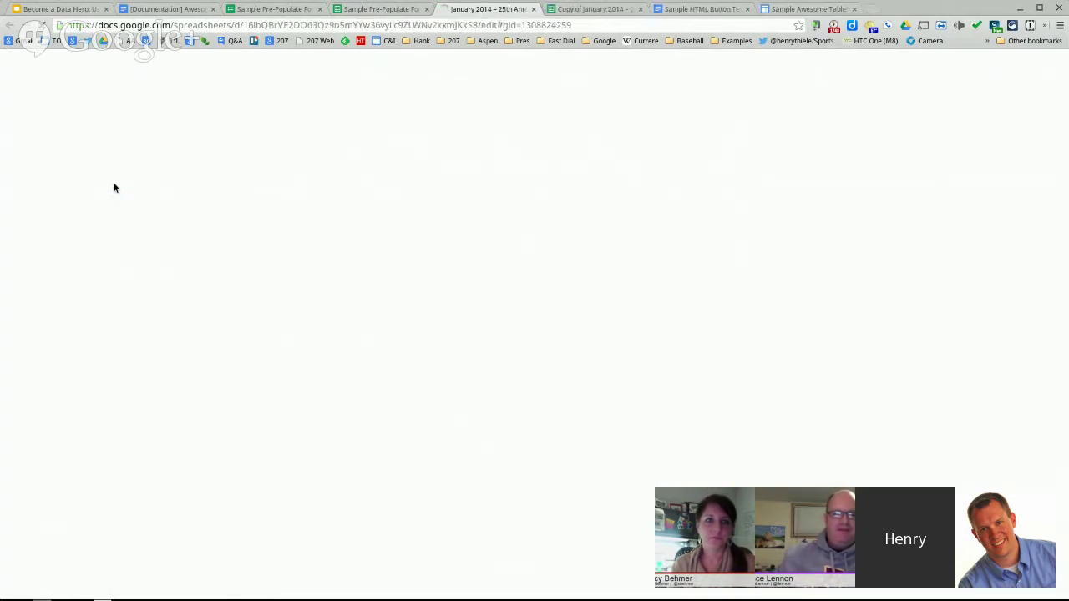
# - Reopen the Attendance site page and recheck blank row 2 in the 'Copy of January 2014' spreadsheet
pyautogui.hotkey('ctrl', 'shift', 't')
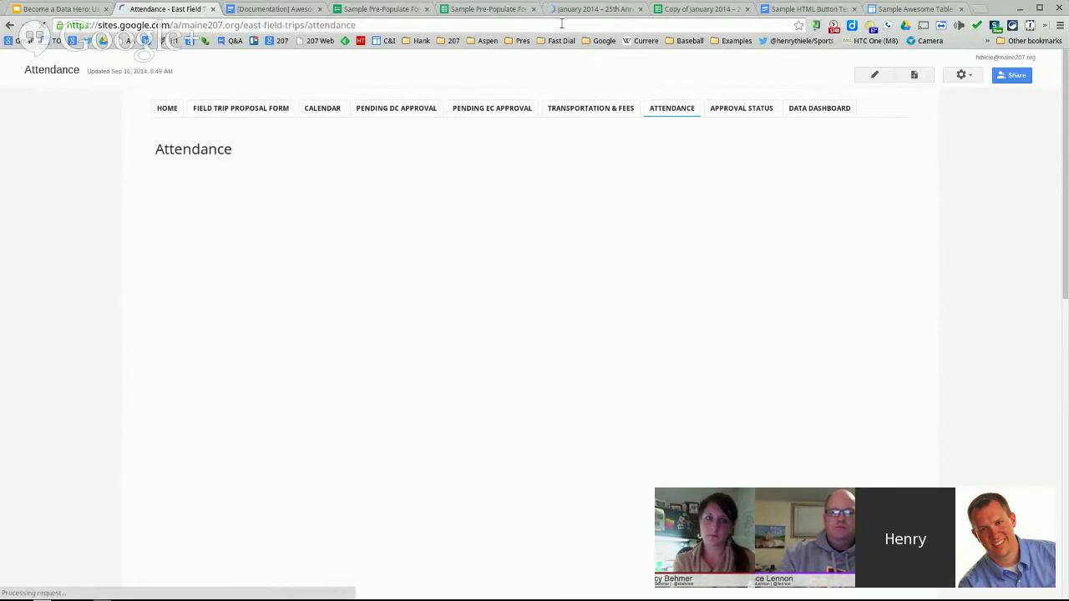
pyautogui.click(677, 10)
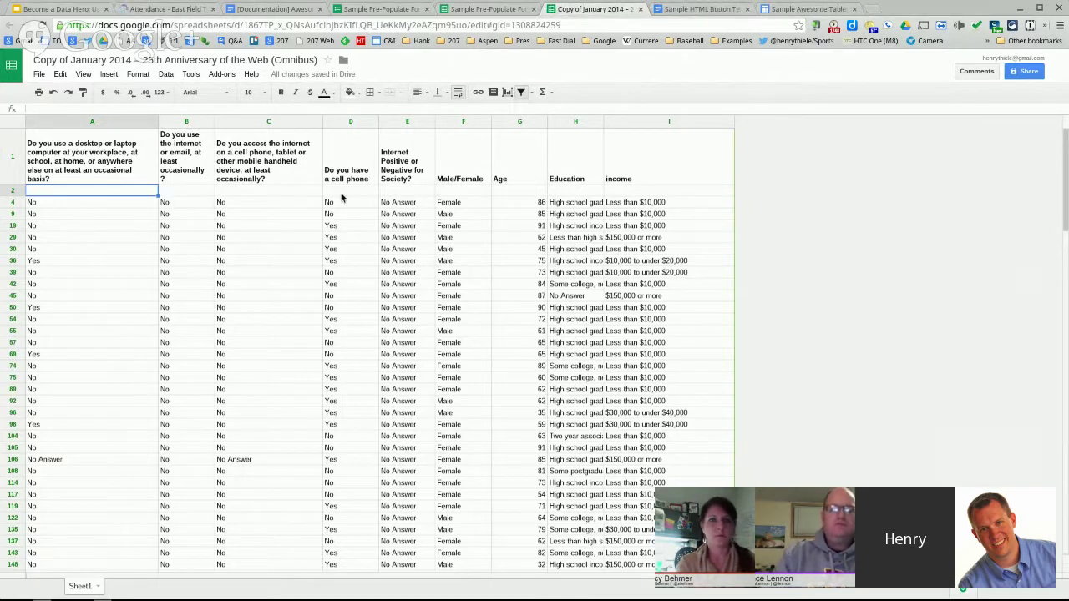
pyautogui.moveTo(123, 193); pyautogui.dragTo(613, 198)
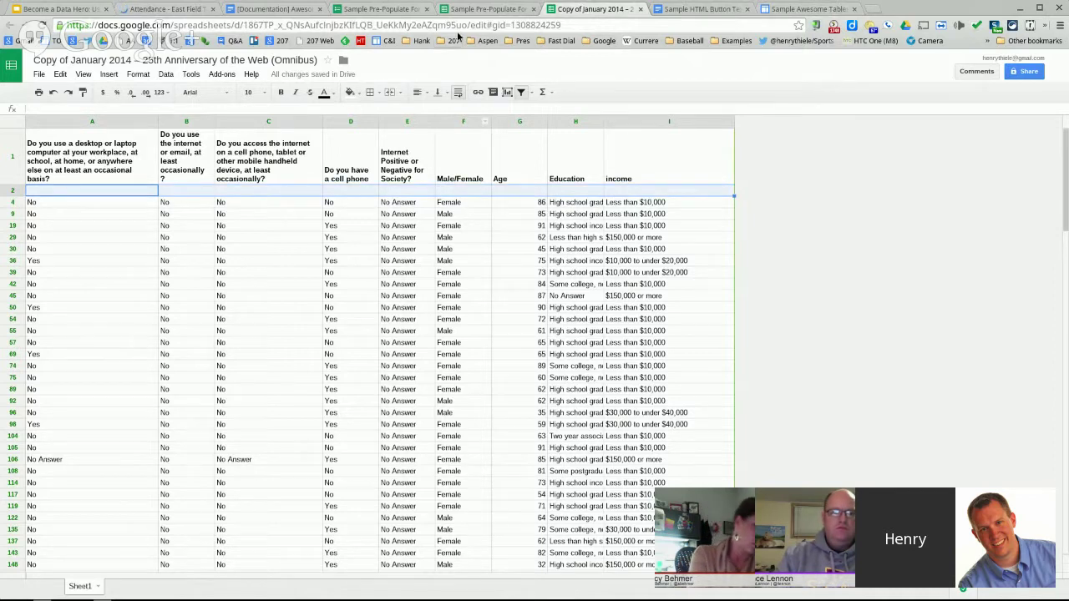
pyautogui.click(289, 12)
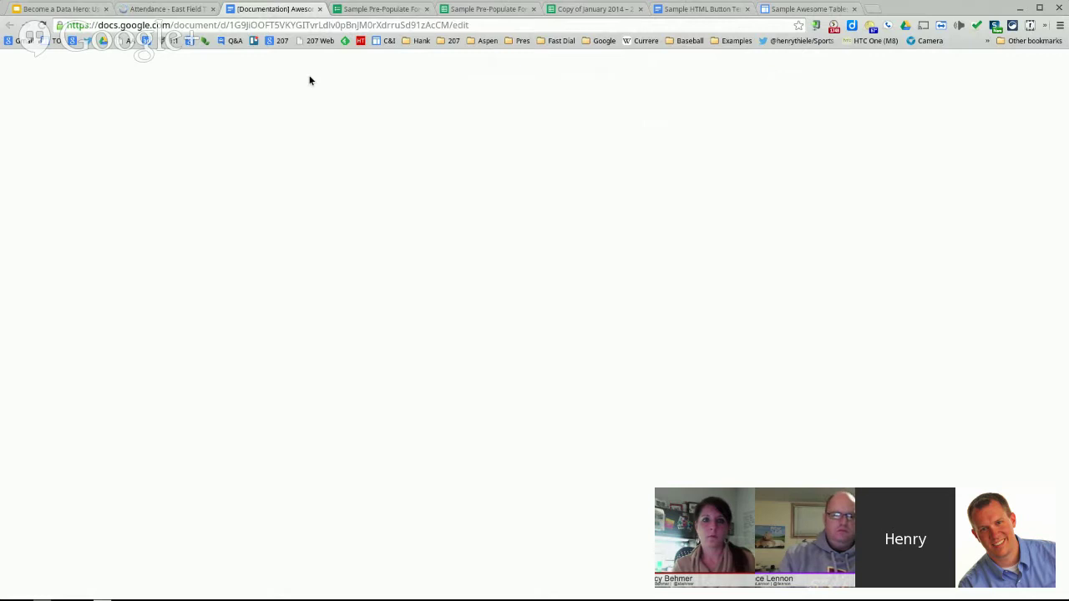
pyautogui.click(175, 10)
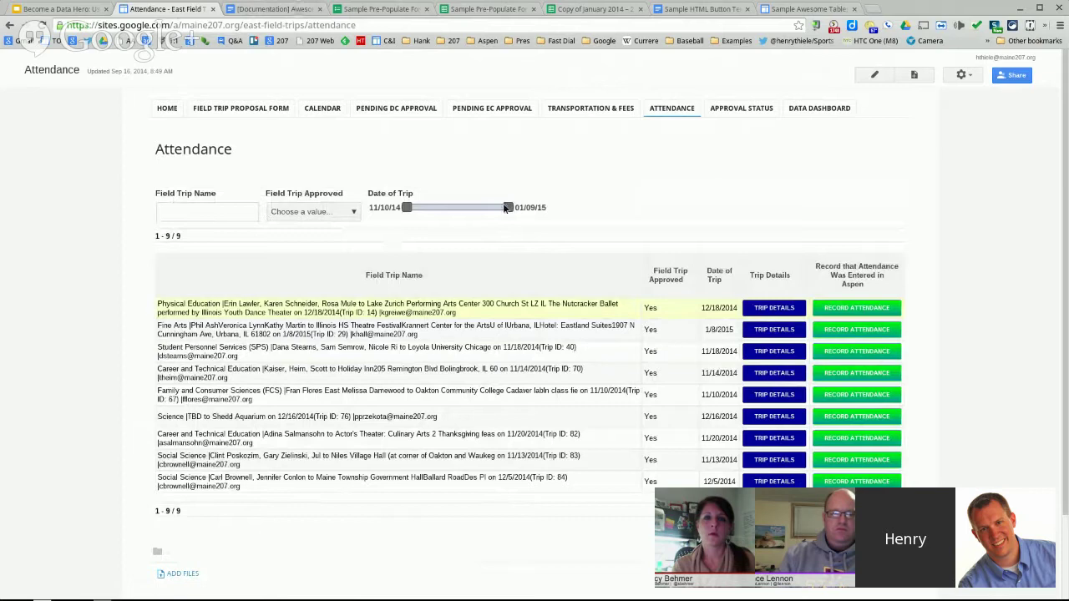
pyautogui.click(596, 9)
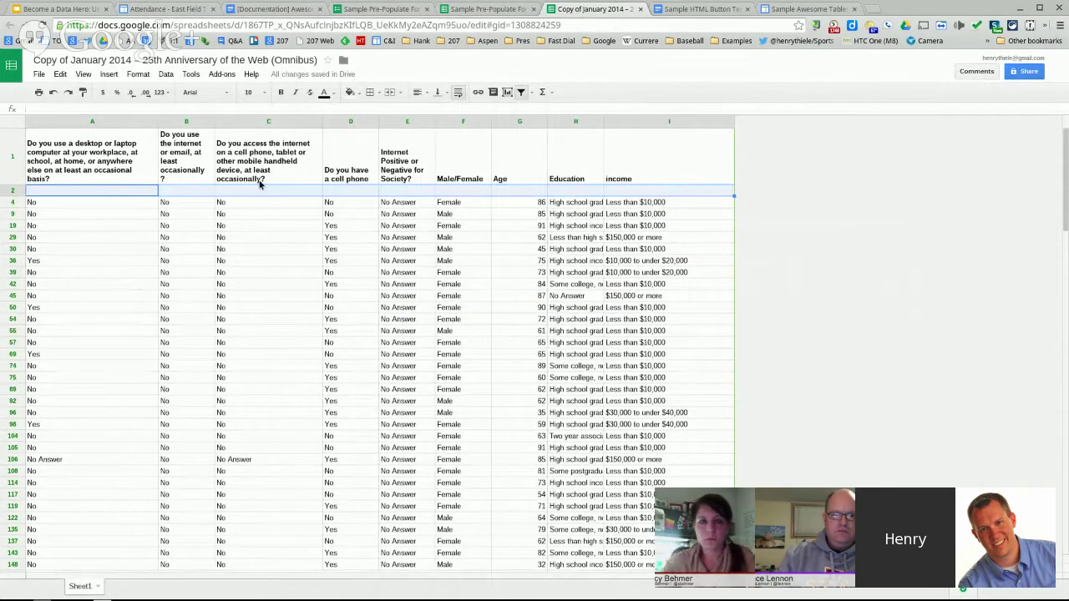
# - Confirm cell A2 under the headers is empty, then return to the Step 1 slide
pyautogui.click(101, 204)
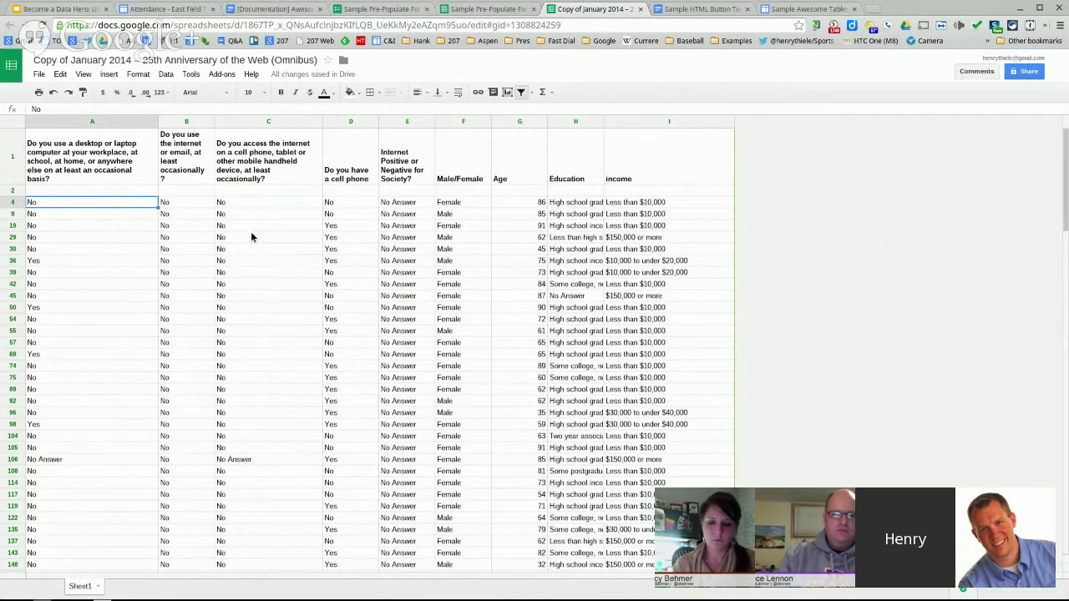
pyautogui.click(101, 190)
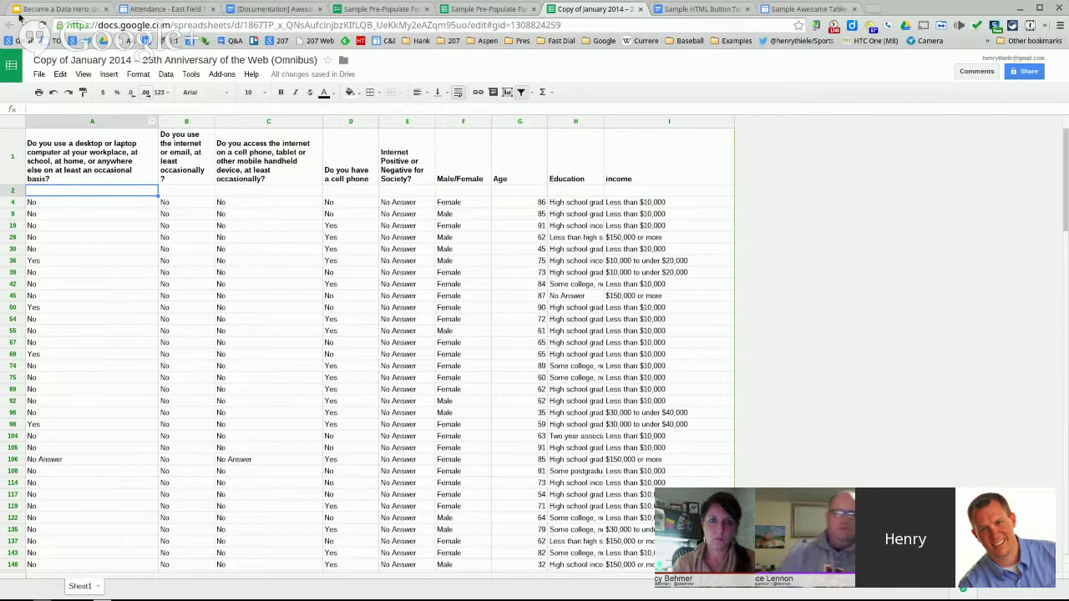
pyautogui.click(65, 9)
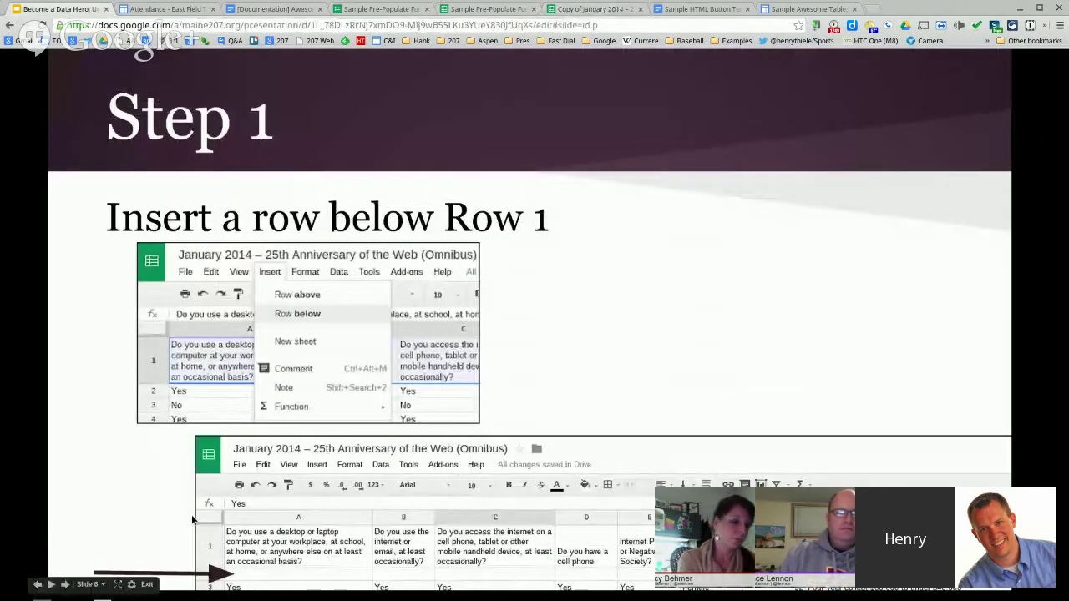
# - Go to the Step 2 slide on CategoryFilter and StringFilter, then back to the 'Copy of January 2014' sheet
pyautogui.click(193, 520)
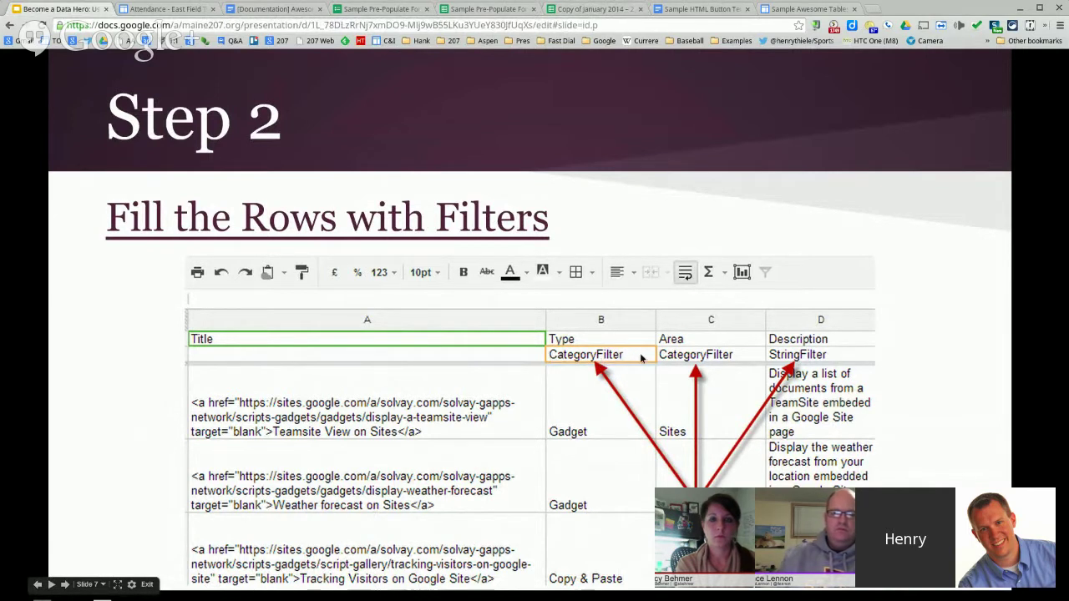
pyautogui.click(588, 9)
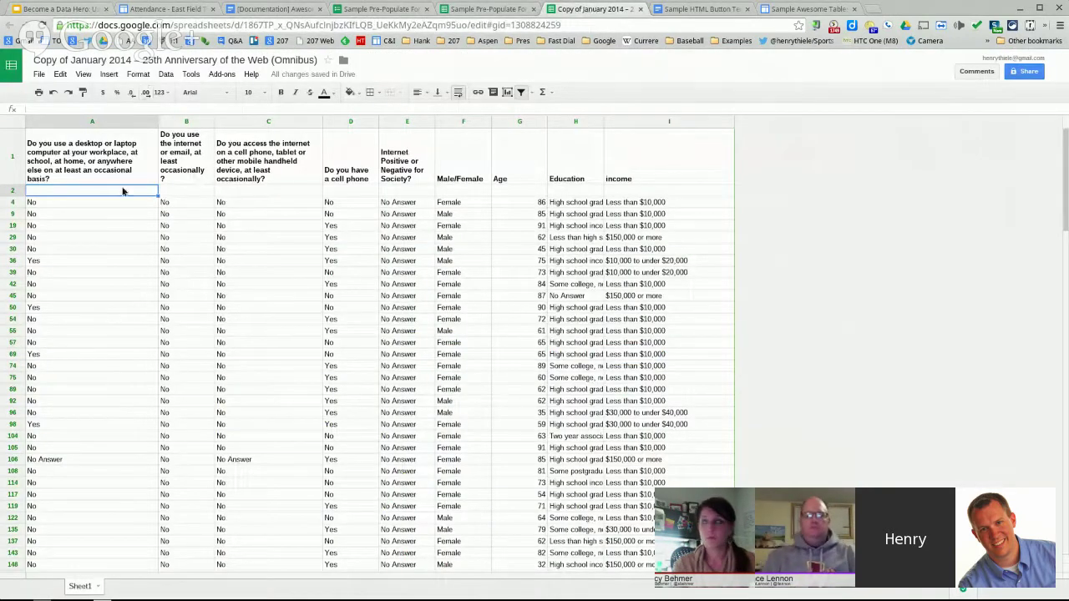
# - Enter CategoryFilter in A2 and fill it across row 2 through column F
pyautogui.write('Category')
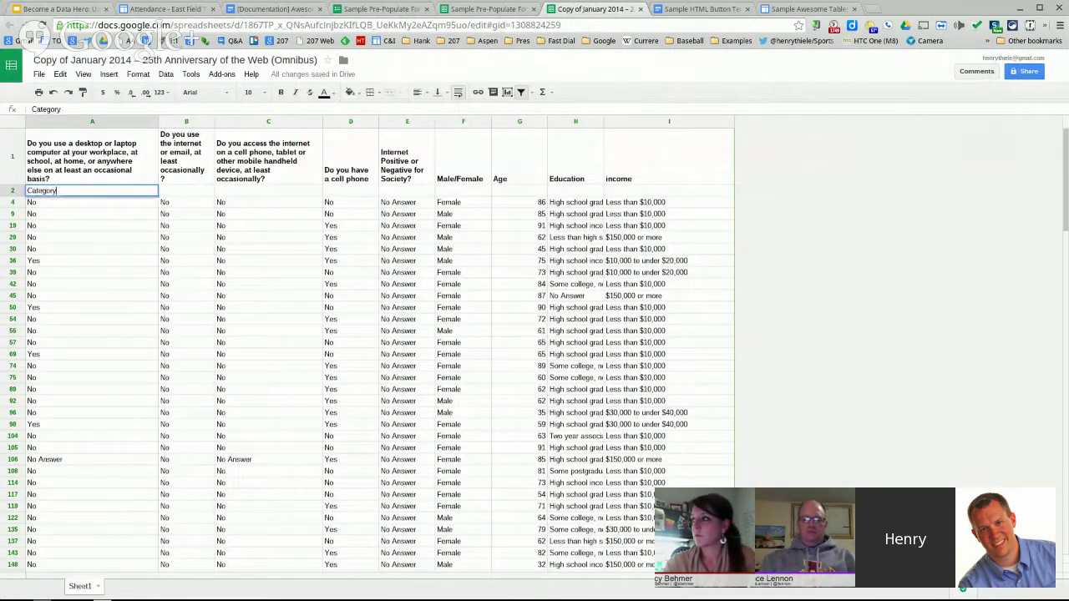
pyautogui.write('Filter')
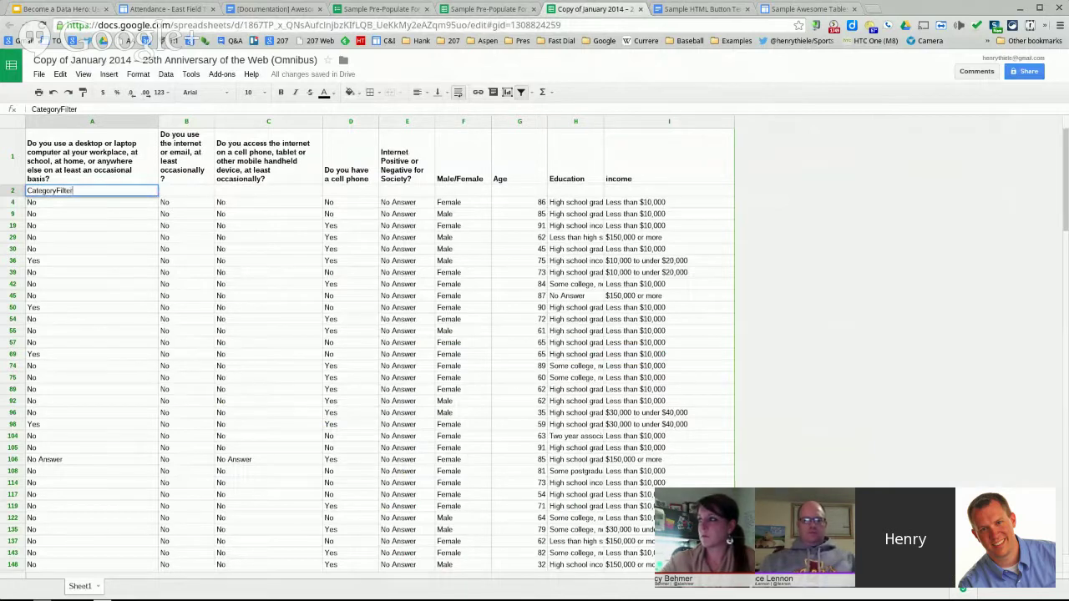
pyautogui.press('Tab')
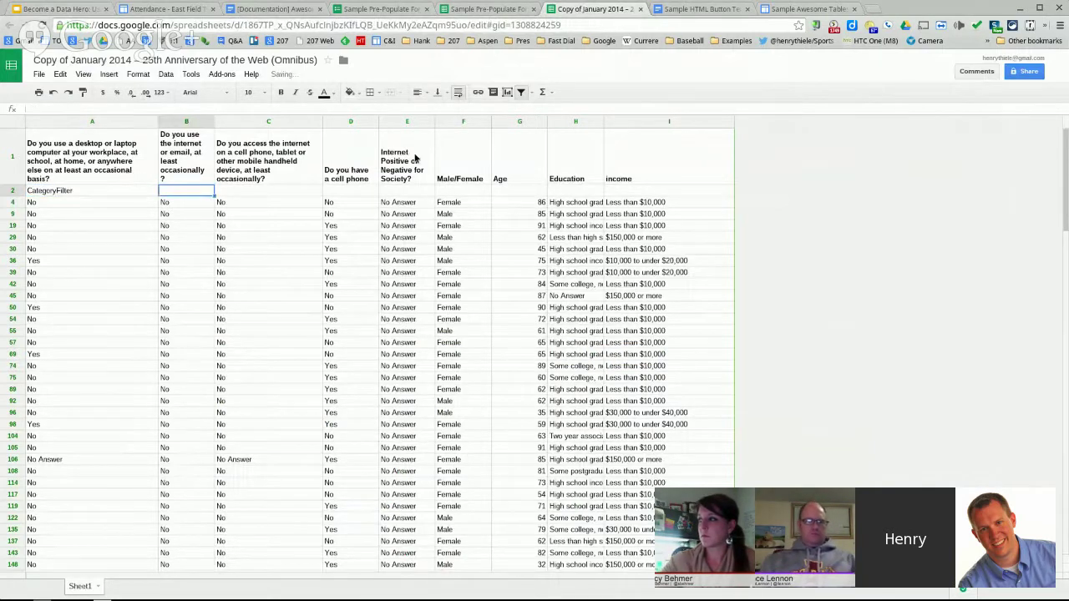
pyautogui.click(100, 190)
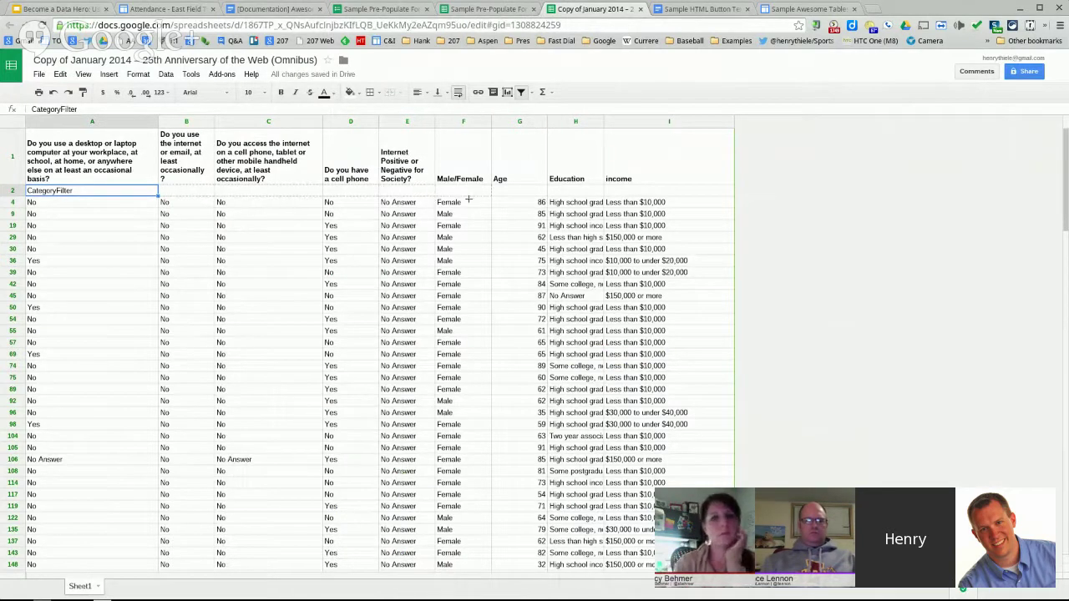
pyautogui.moveTo(157, 195); pyautogui.dragTo(511, 198)
pyautogui.click(520, 211)
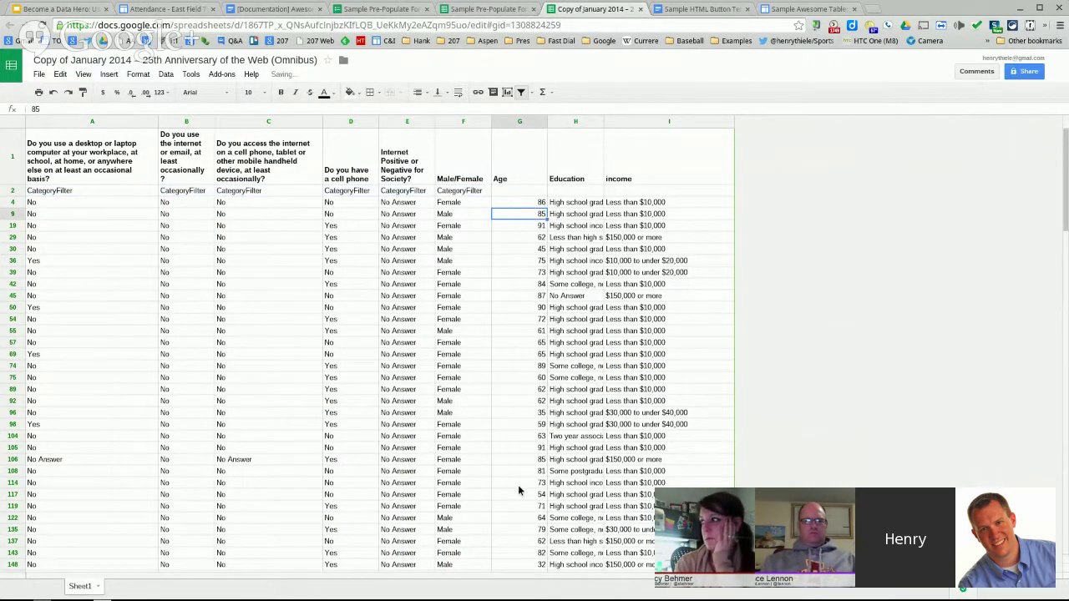
pyautogui.click(526, 192)
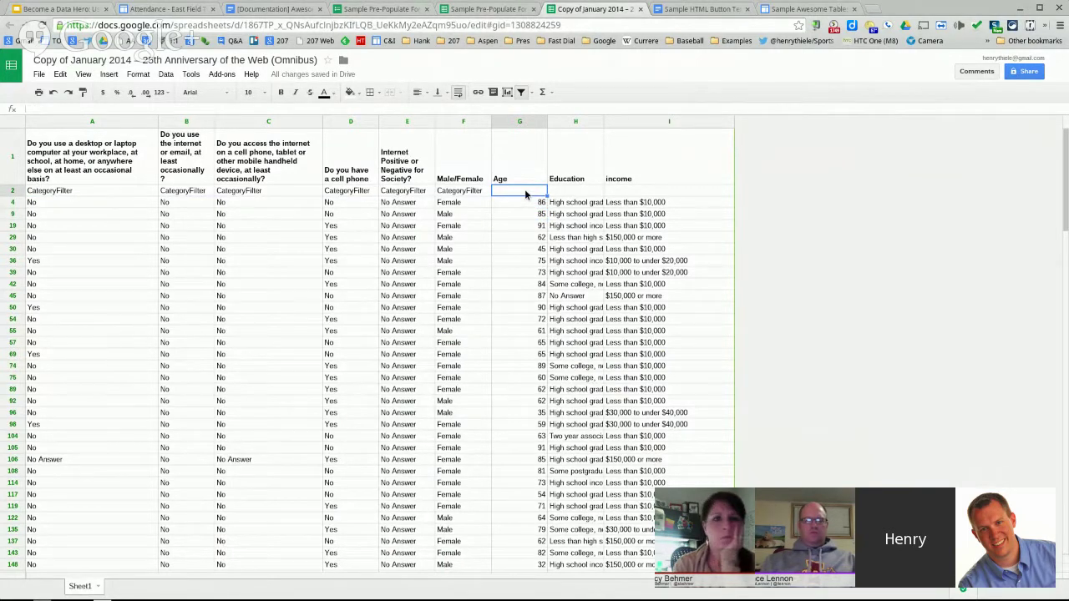
# - Copy CategoryFilter from F2 into H2 and I2, leaving the Age cell G2 blank
pyautogui.click(575, 190)
pyautogui.click(460, 193)
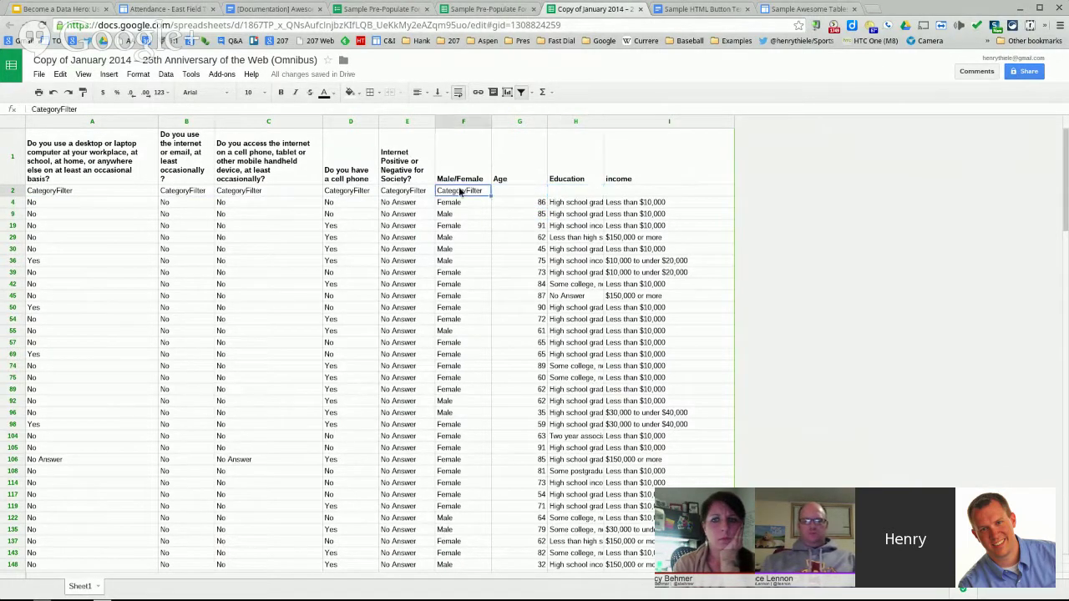
pyautogui.hotkey('ctrl', 'c')
pyautogui.click(542, 189)
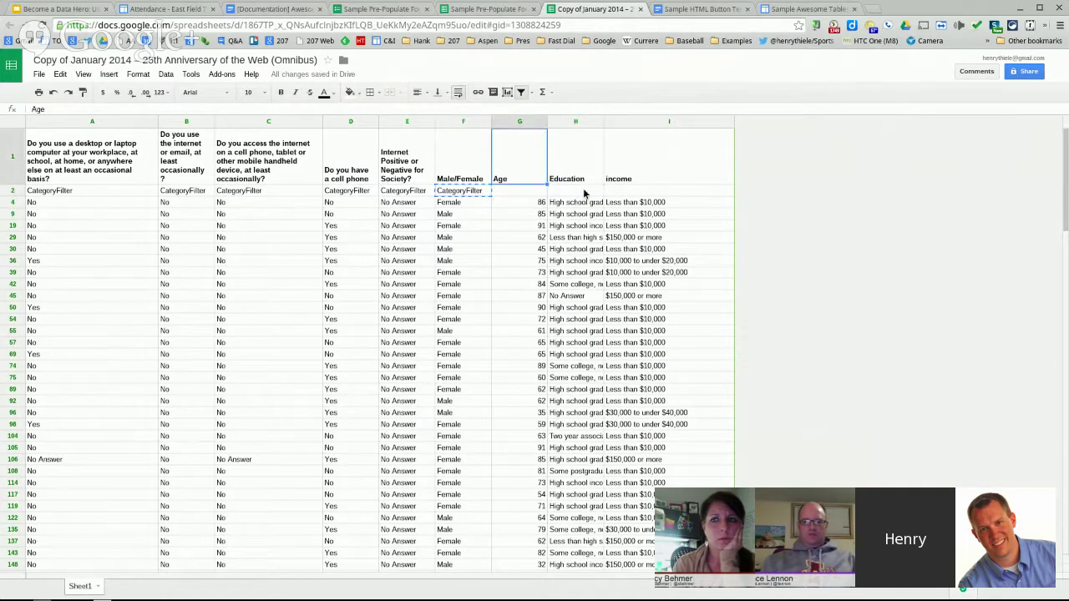
pyautogui.click(586, 194)
pyautogui.hotkey('ctrl', 'v')
pyautogui.click(633, 195)
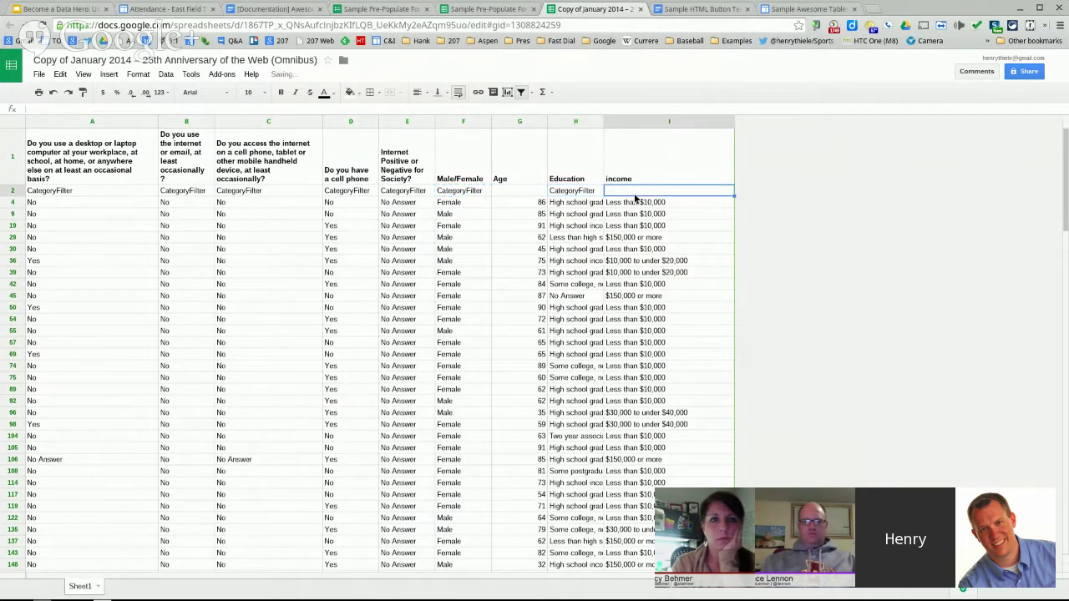
pyautogui.hotkey('ctrl', 'v')
pyautogui.click(636, 227)
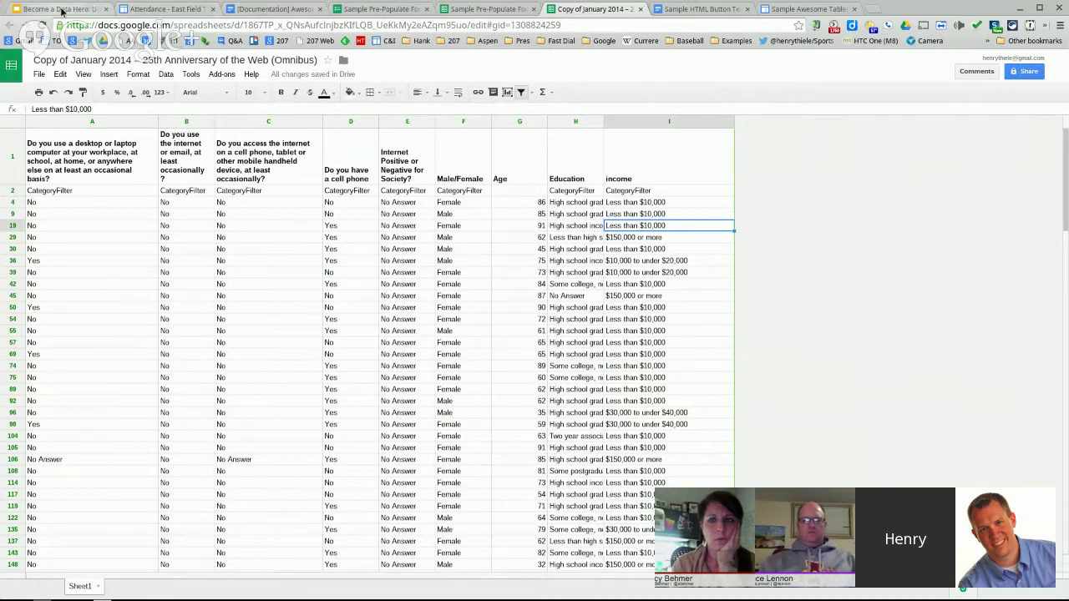
# - Advance the presentation to the String Filter slide, then open the East Field Trips Attendance page
pyautogui.click(52, 9)
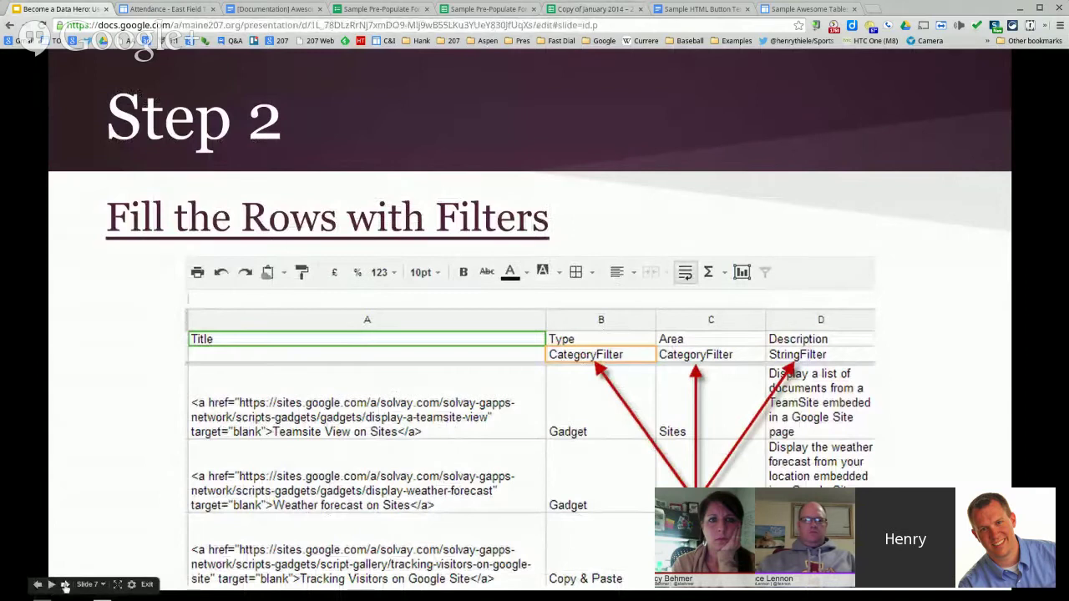
pyautogui.click(355, 439)
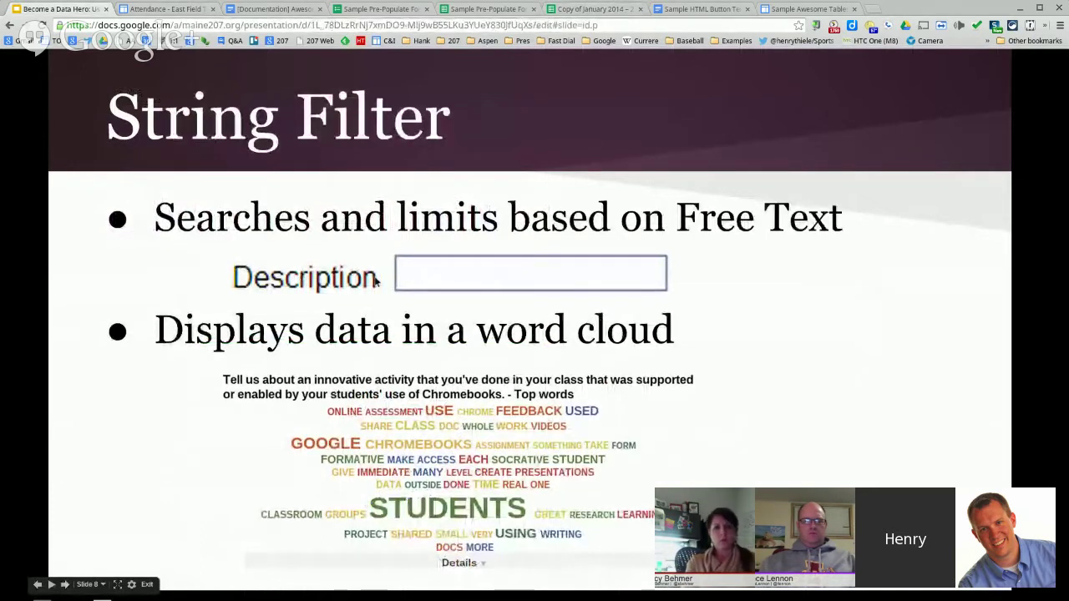
pyautogui.click(186, 4)
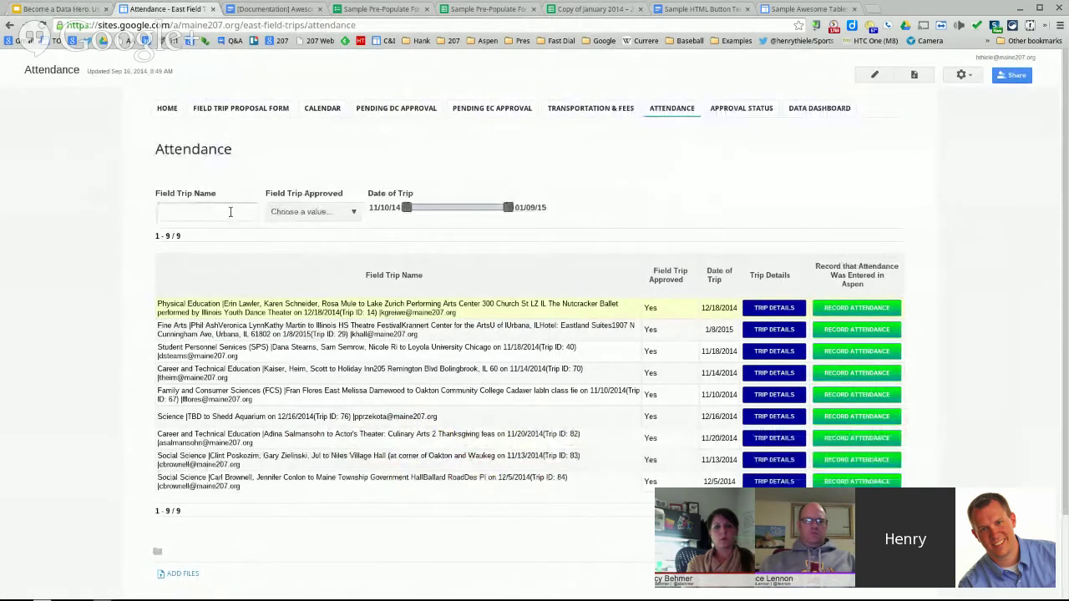
# - Filter the Field Trip Name column by 'Science' to show 4 trips, then return to the presentation
pyautogui.write('ys')
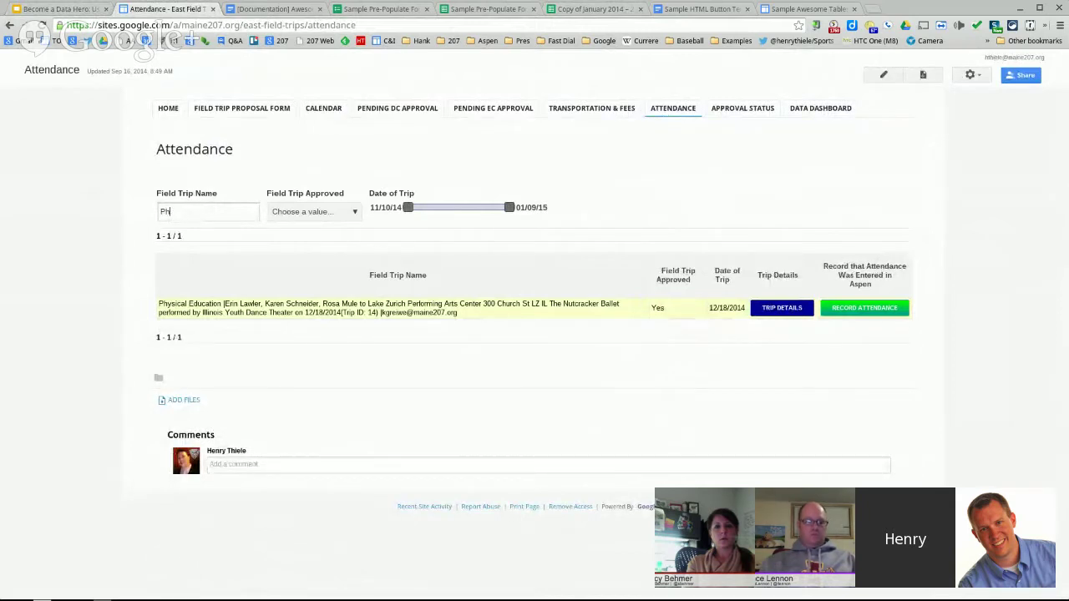
pyautogui.press('BackSpace')
pyautogui.press('BackSpace')
pyautogui.write('Sc')
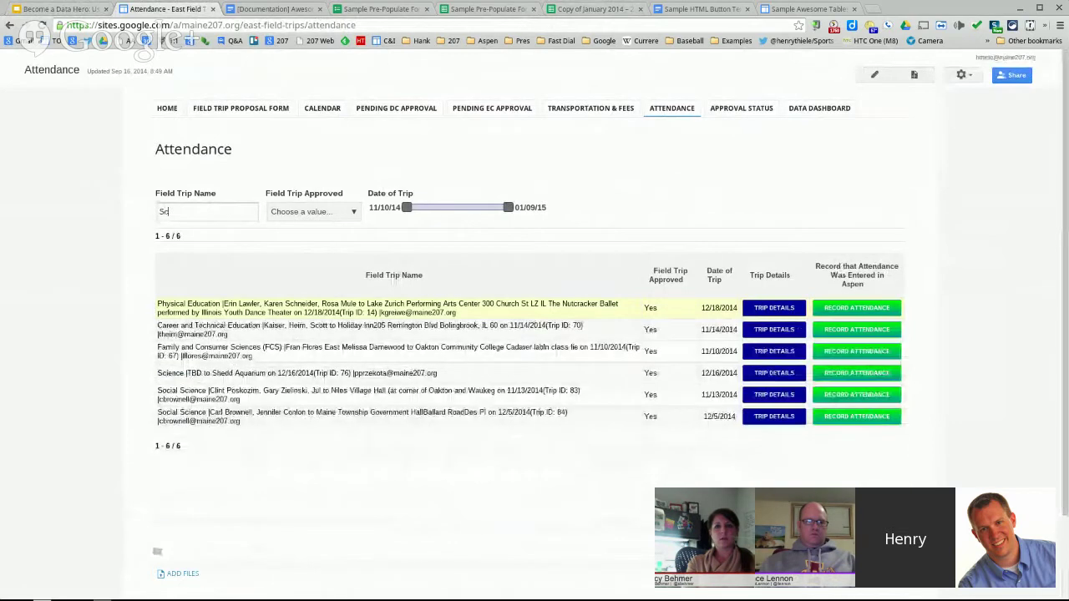
pyautogui.write('i')
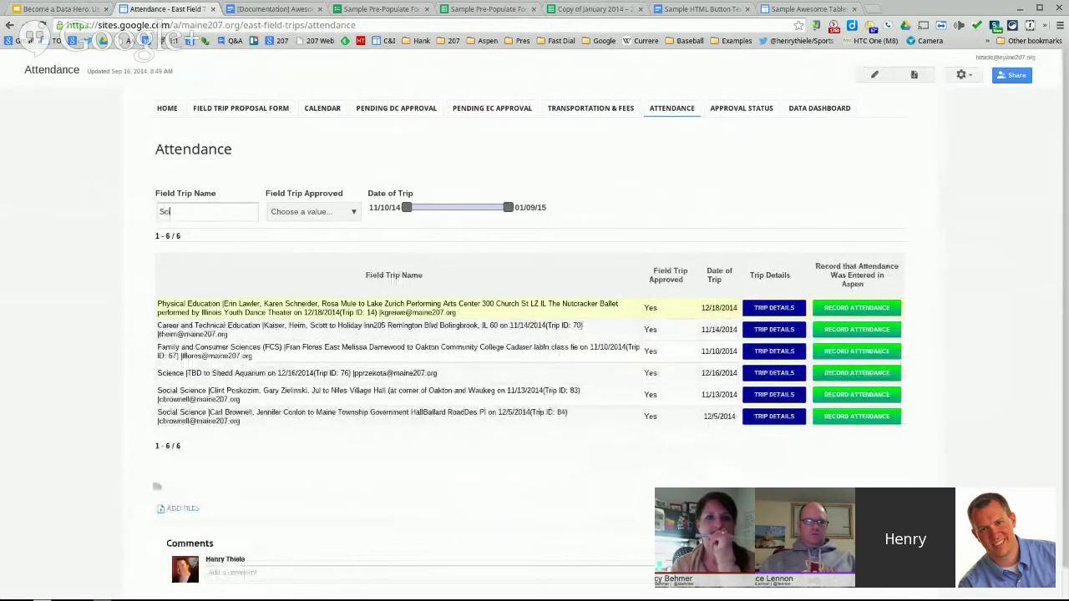
pyautogui.write('ence')
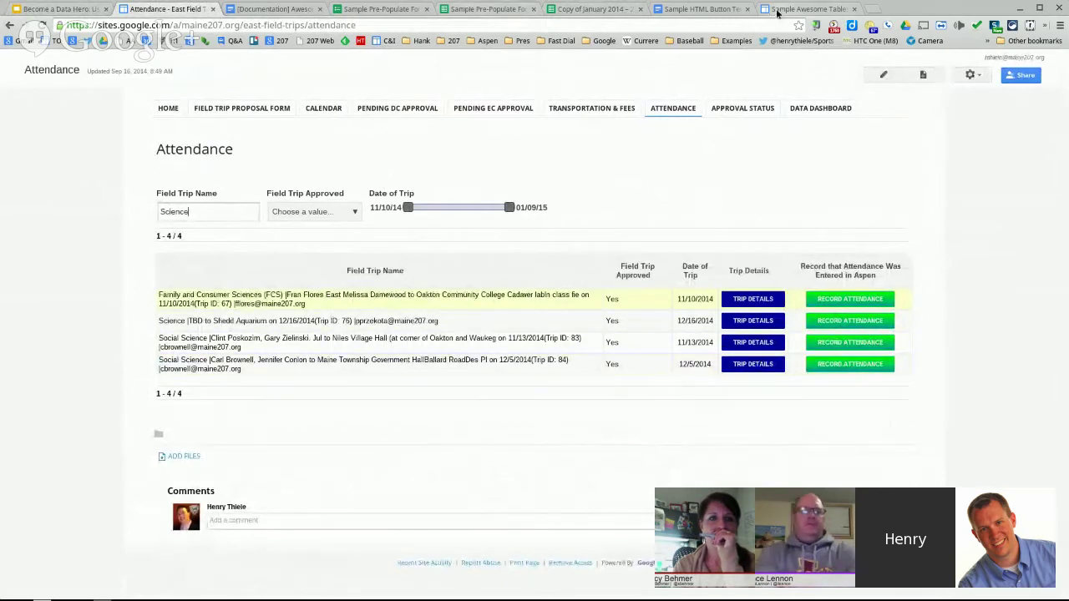
pyautogui.click(92, 12)
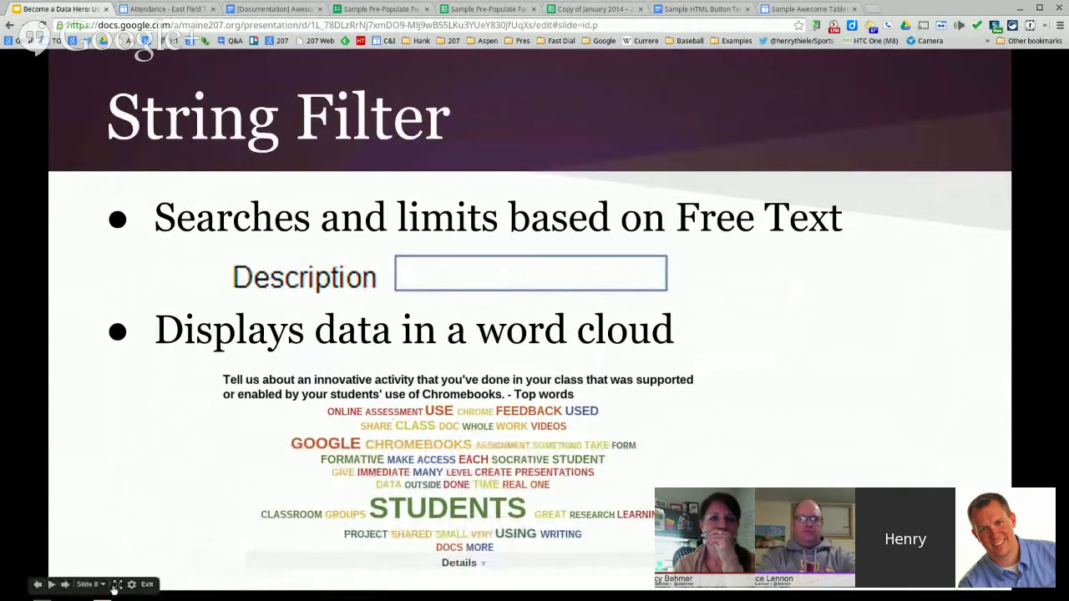
# - Advance to the NumberRangeFilter slide, then switch back to the 'Copy of January 2014' spreadsheet
pyautogui.click(66, 584)
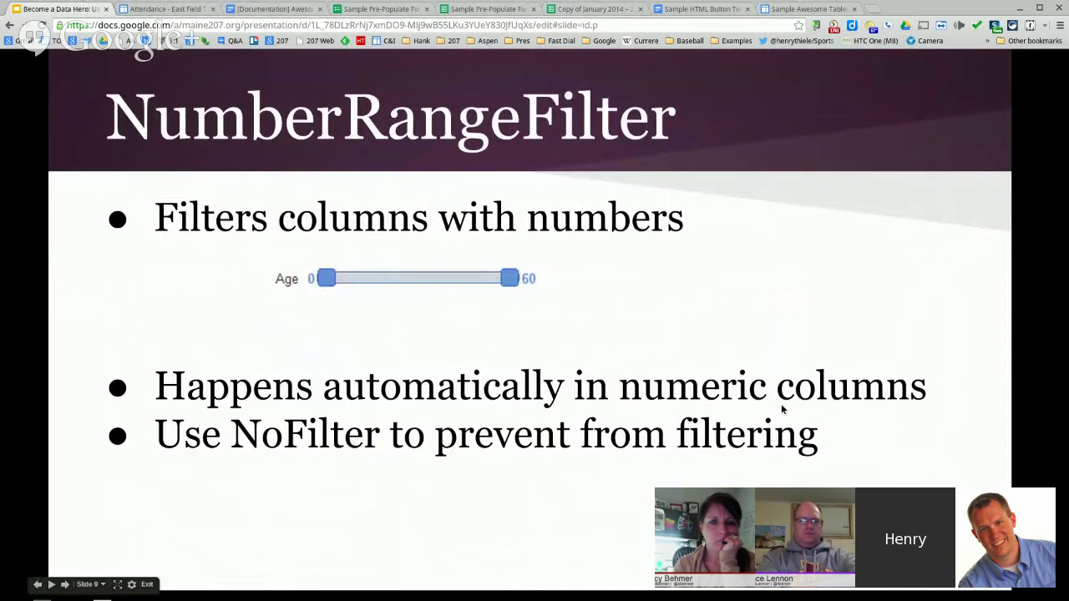
pyautogui.click(582, 10)
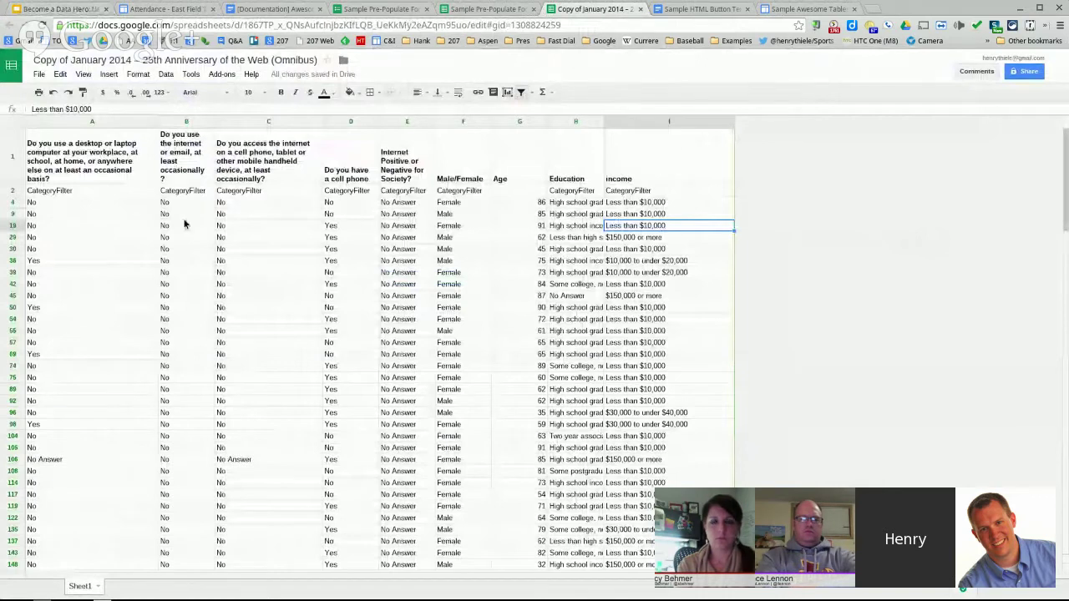
# - Enter NoFilter in the Age column's filter cell G2, then select the Education filter cell H2
pyautogui.click(521, 191)
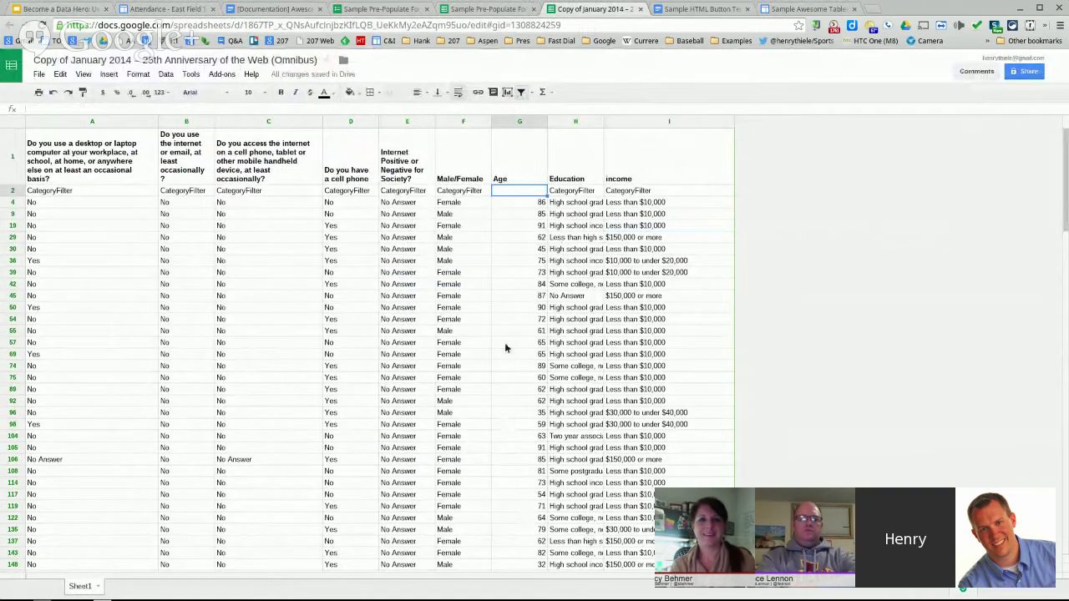
pyautogui.write('No')
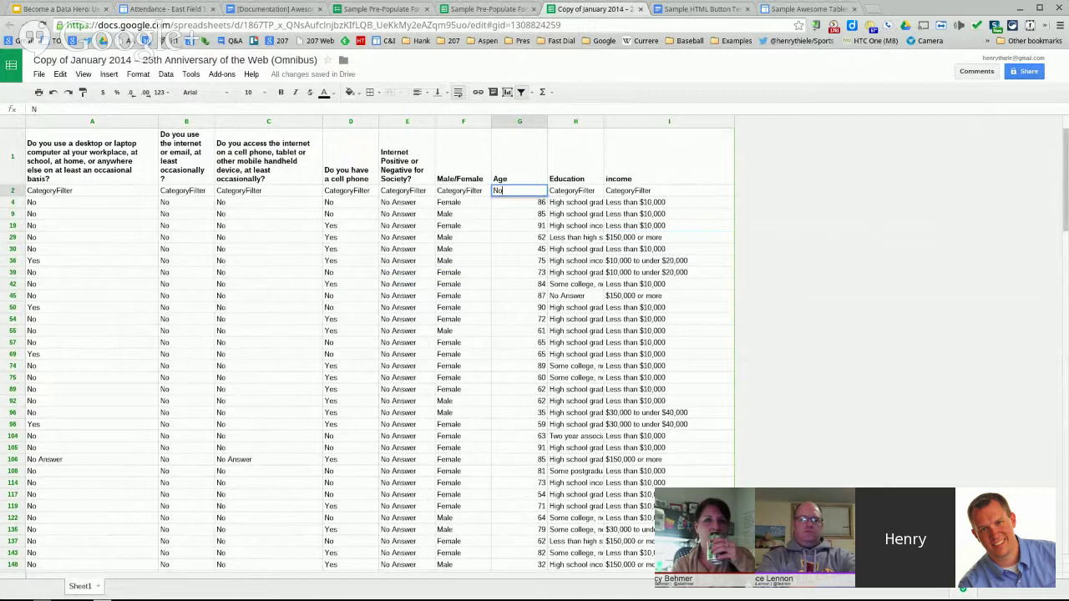
pyautogui.write('Filter')
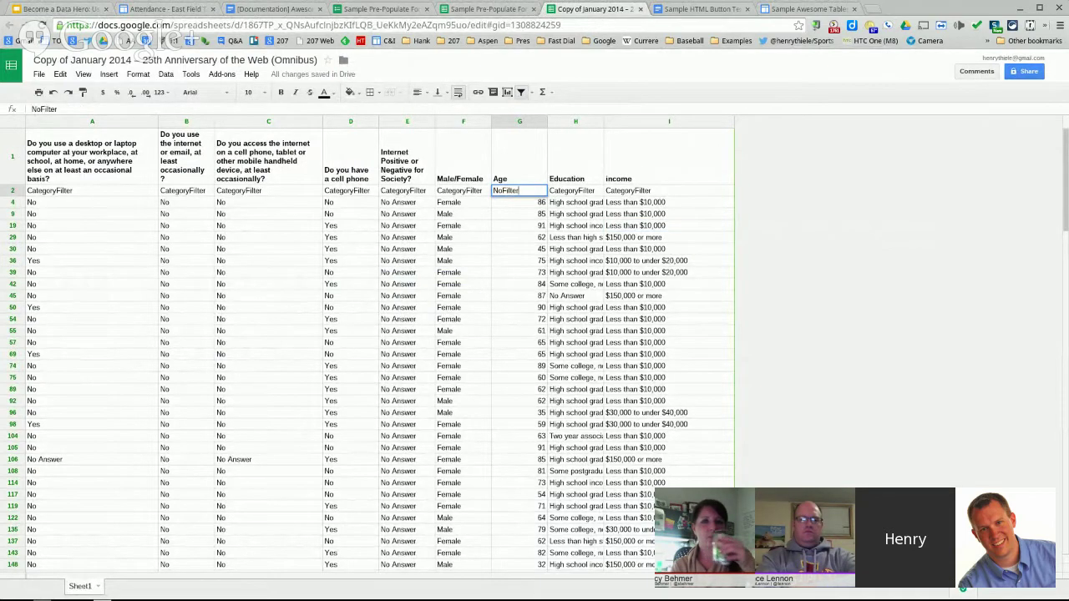
pyautogui.press('Return')
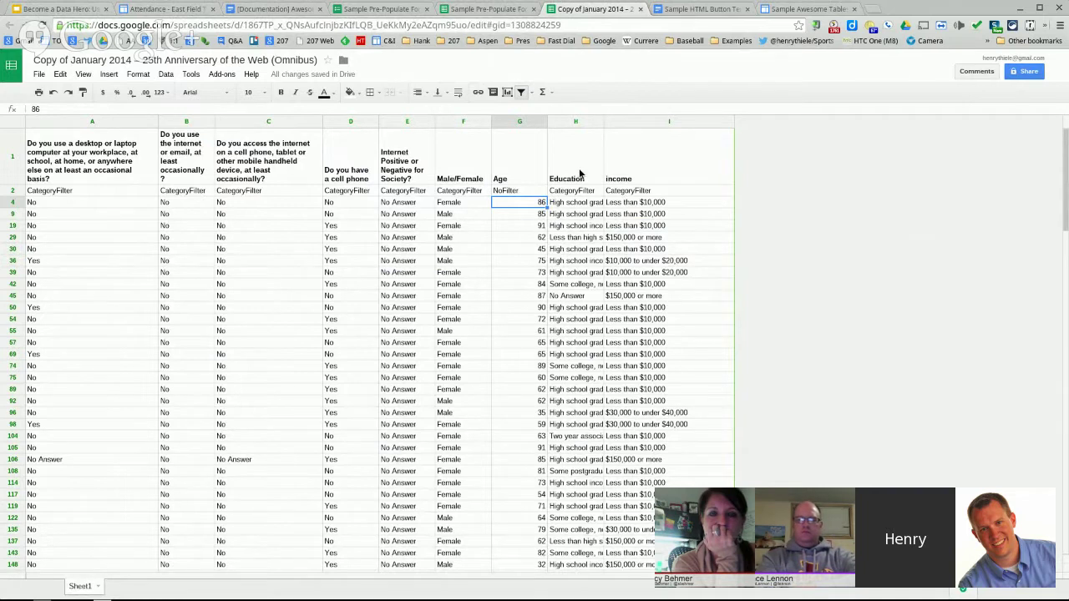
pyautogui.click(583, 191)
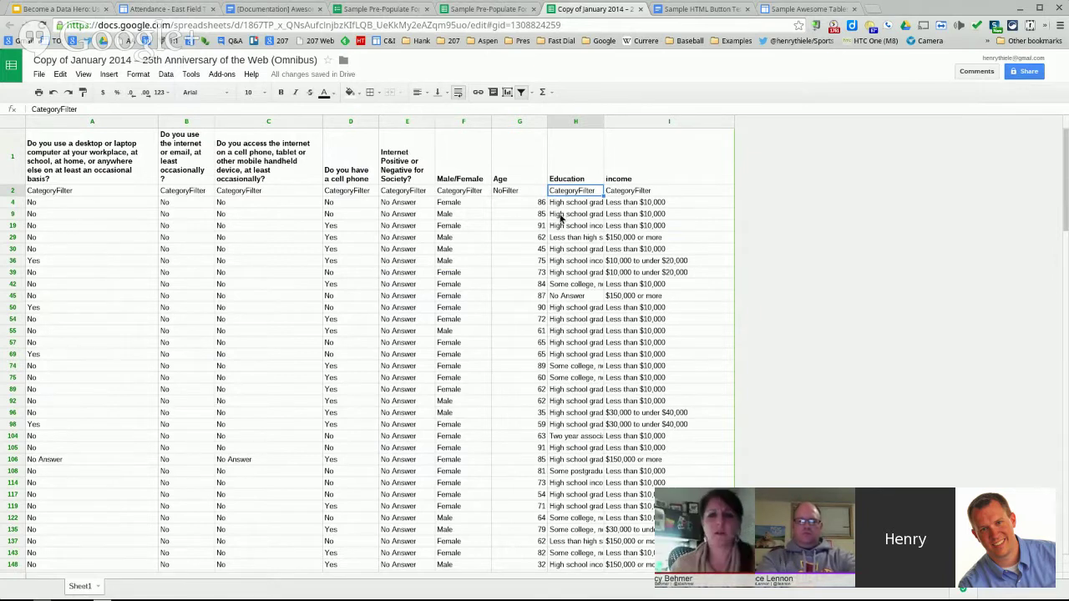
# - Set the Education filter cell H2 to 'CategoryFilter - Hidden'
pyautogui.write('Hid')
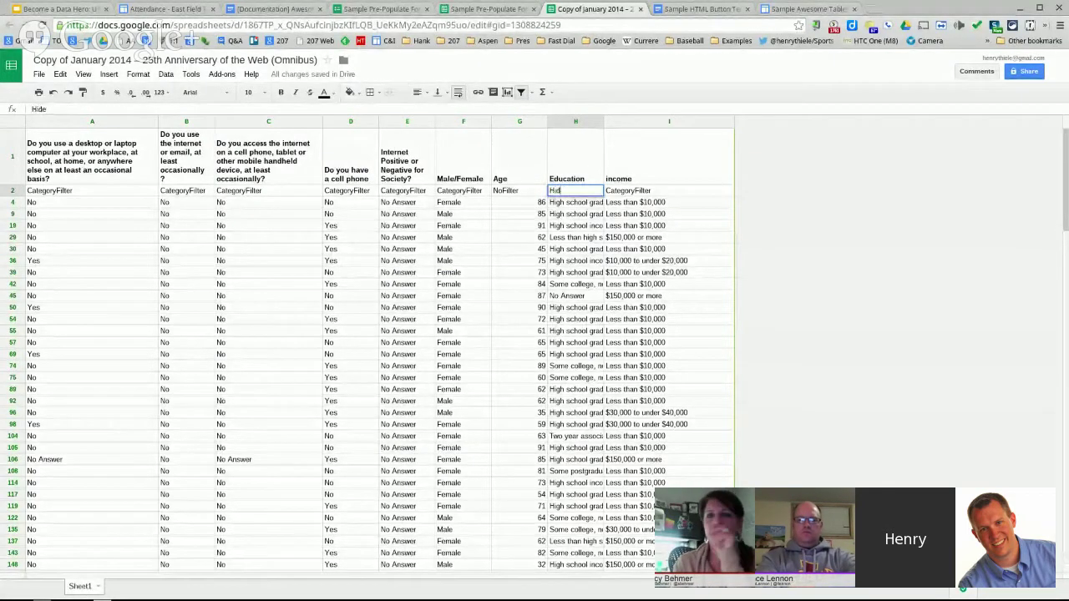
pyautogui.write('de')
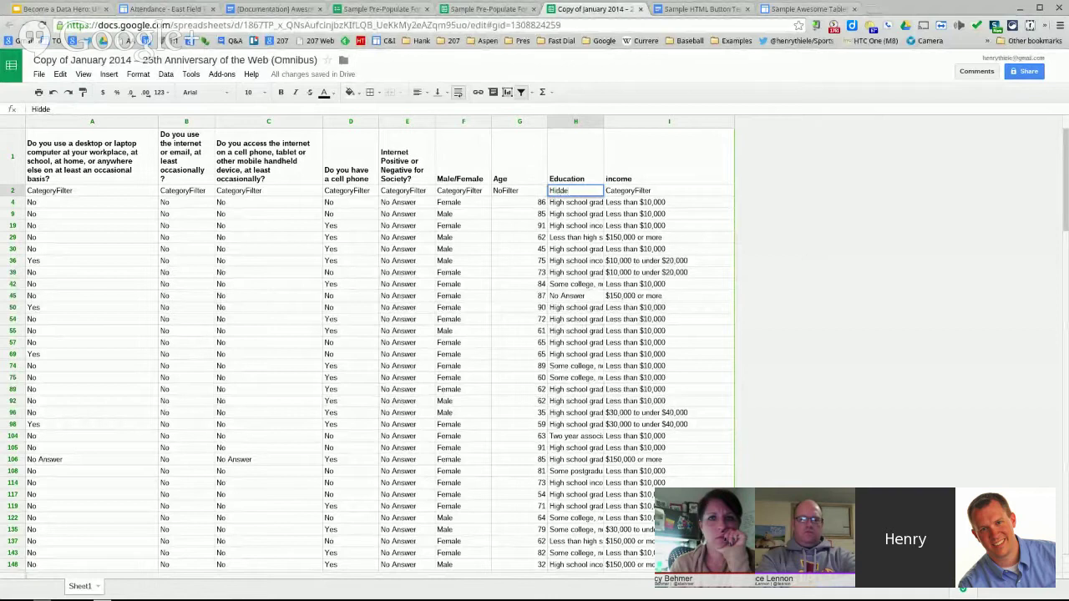
pyautogui.write('n')
pyautogui.press('Return')
pyautogui.click(564, 192)
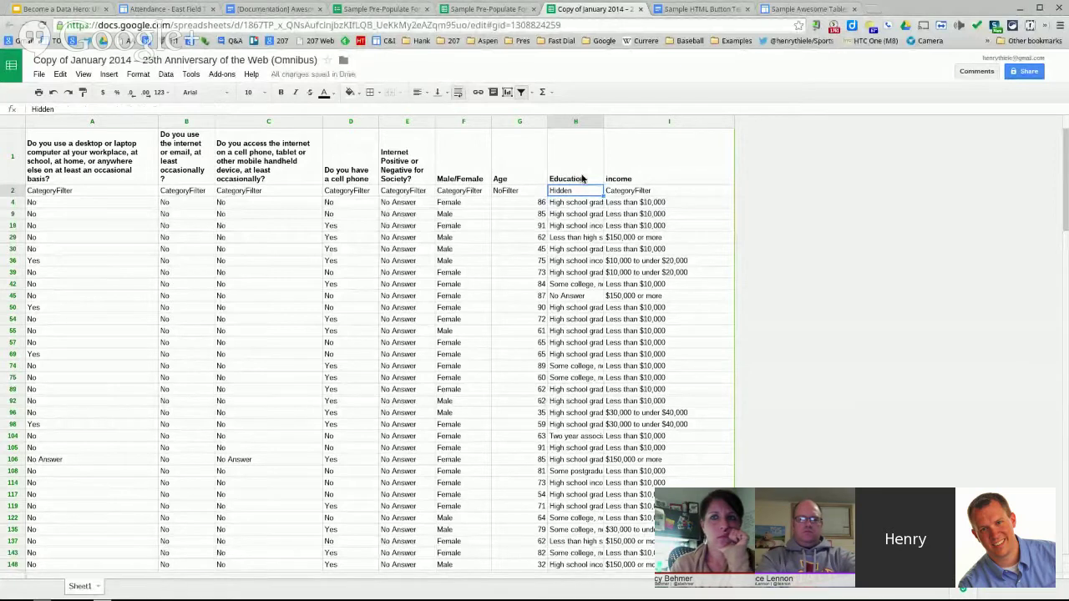
pyautogui.doubleClick(552, 190)
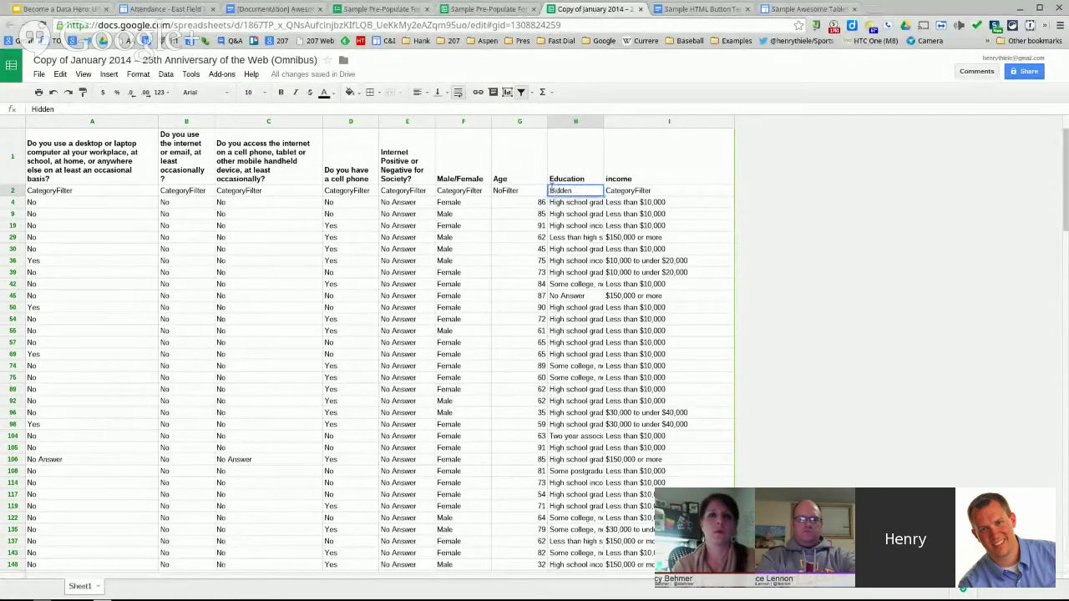
pyautogui.click(551, 190)
pyautogui.write('CategoryFi')
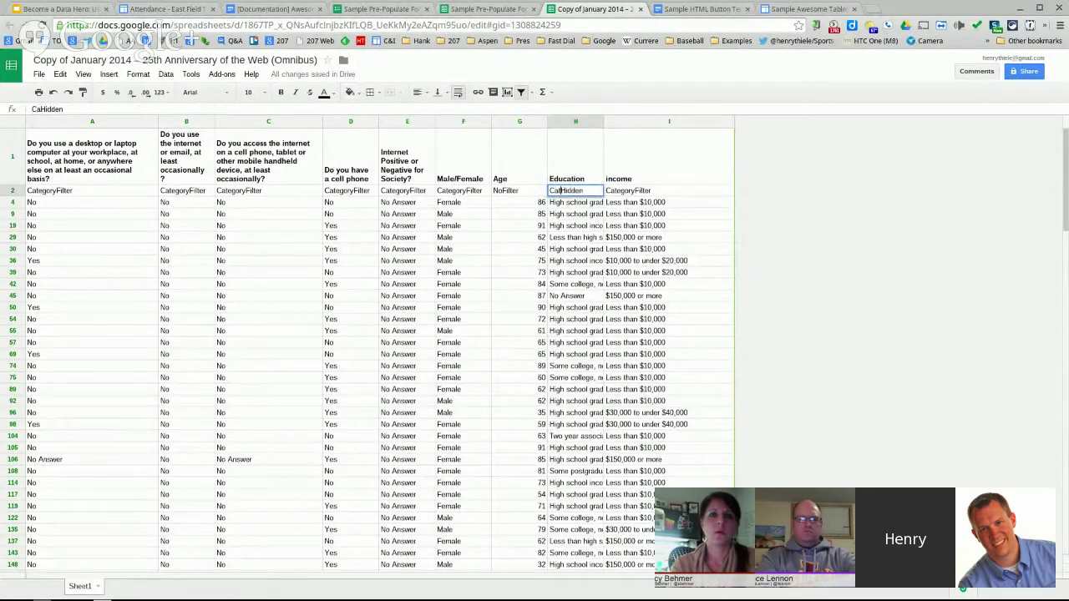
pyautogui.write('lter')
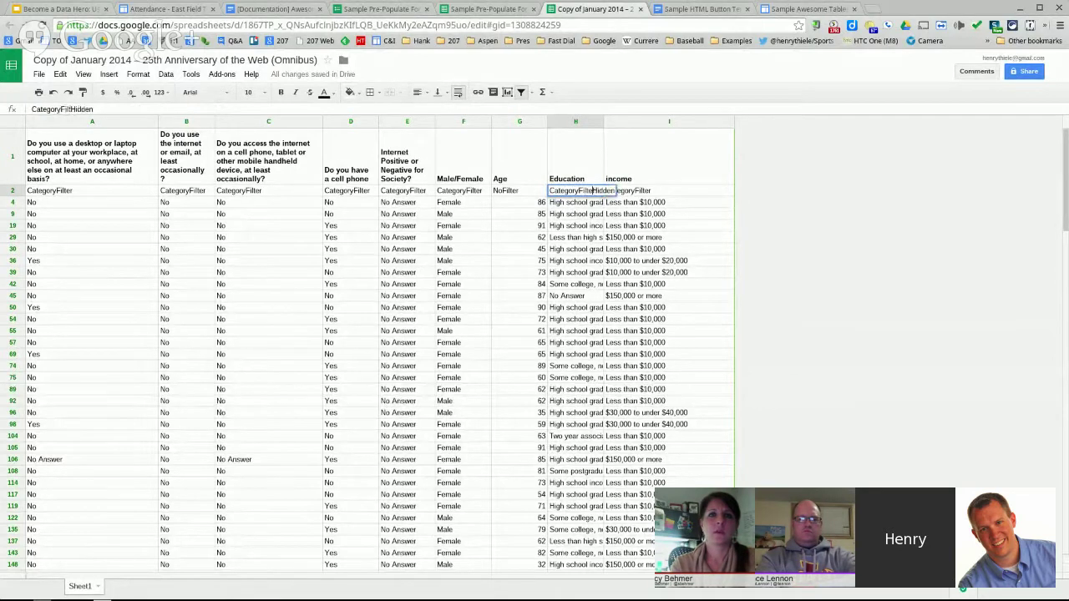
pyautogui.write(' -')
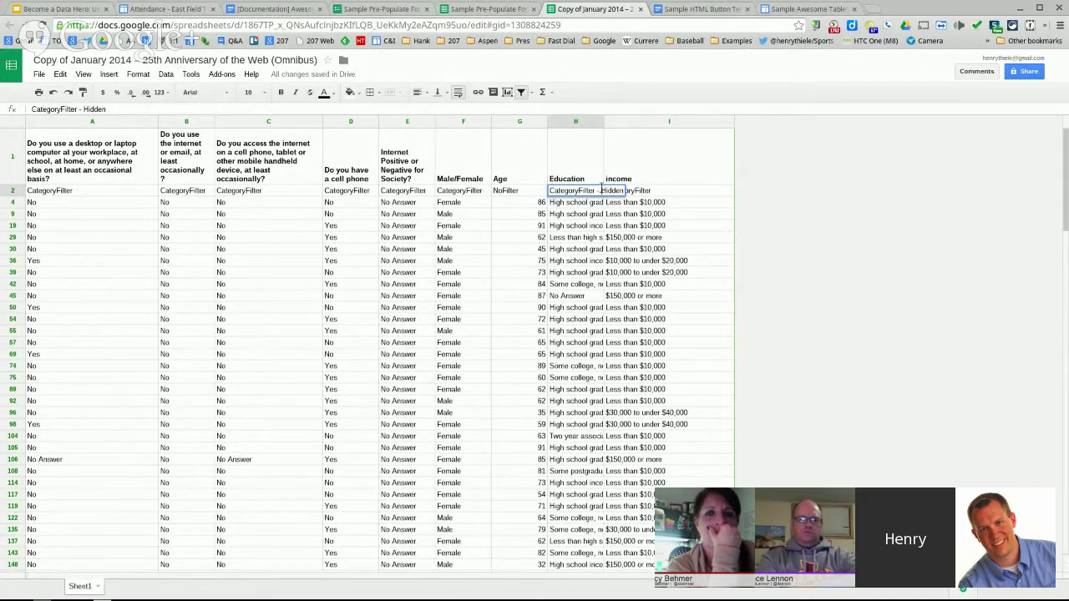
pyautogui.press('Return')
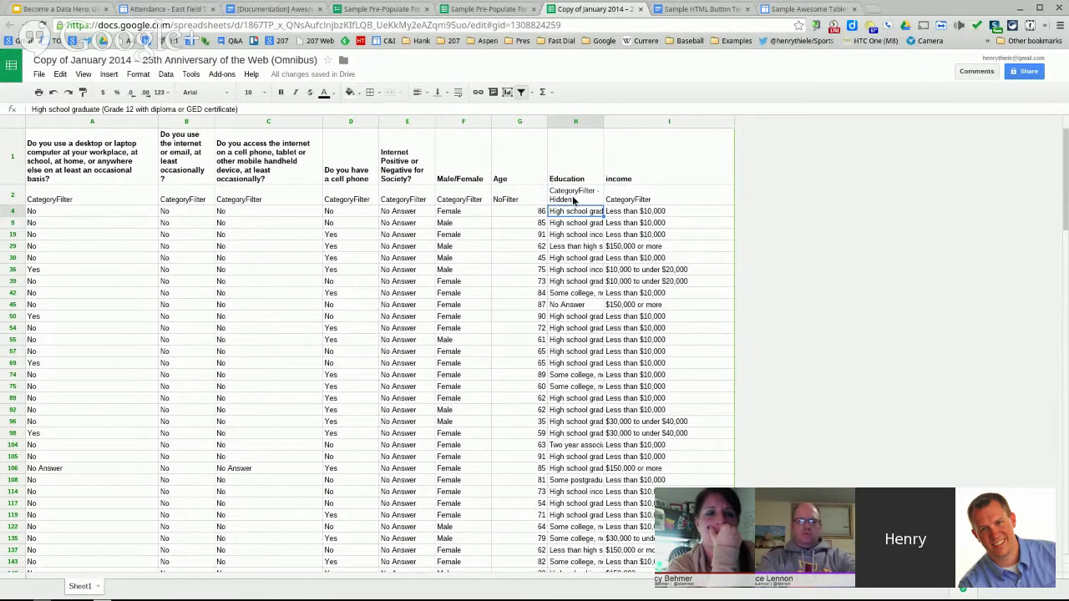
# - Set the income filter cell I2 to Hidden, then switch to the Attendance site page
pyautogui.click(652, 197)
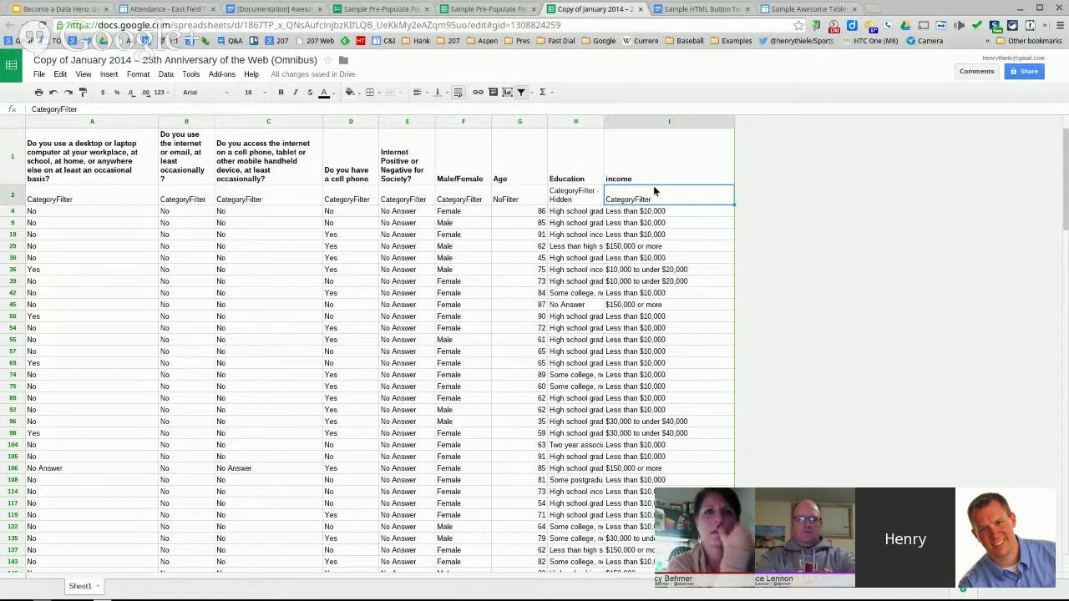
pyautogui.write('Hidden')
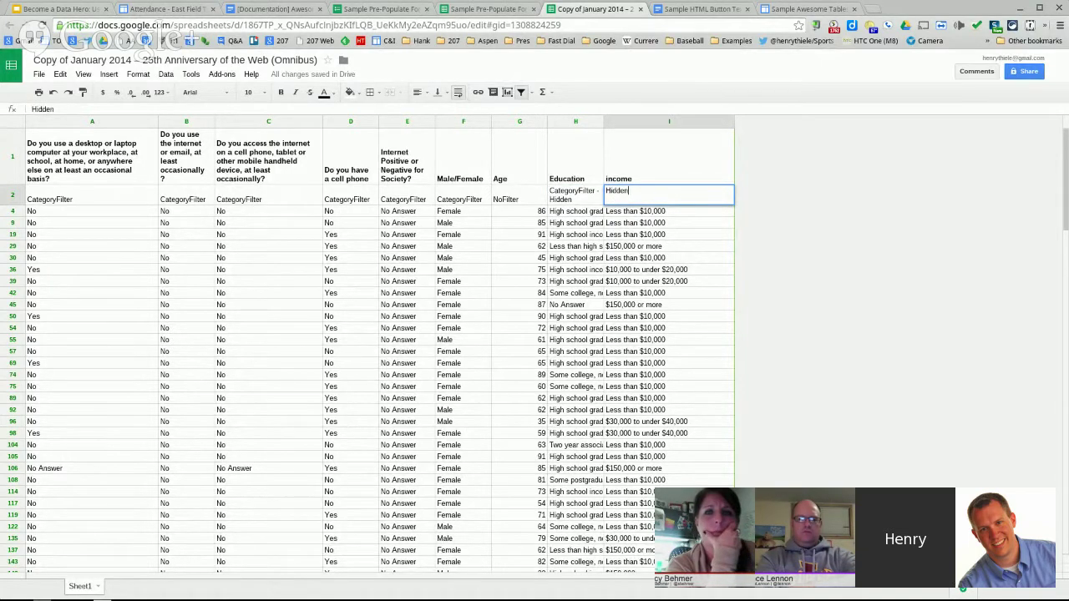
pyautogui.press('Return')
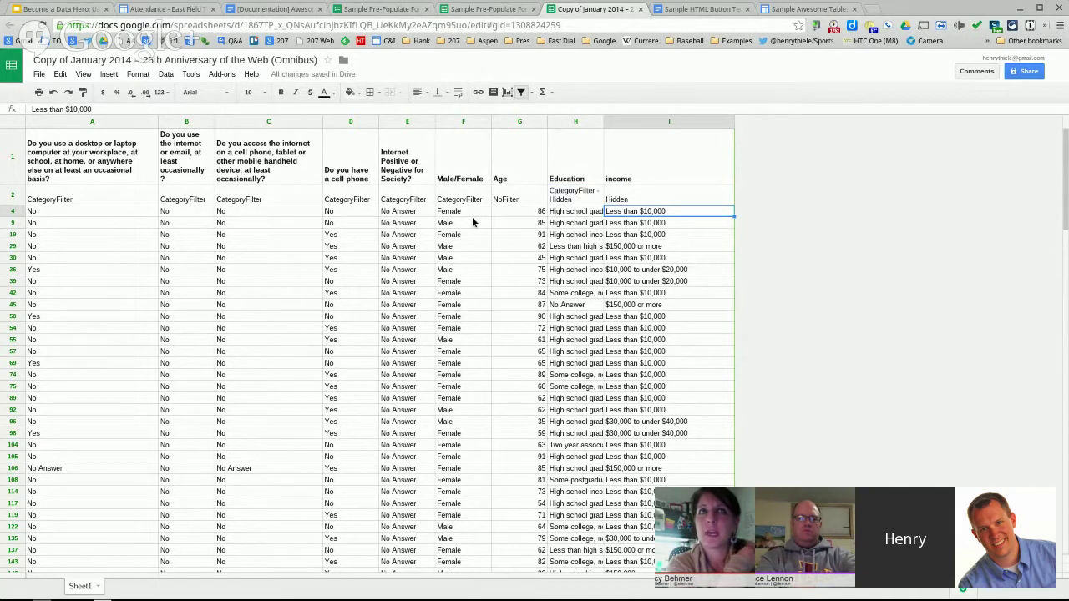
pyautogui.click(167, 7)
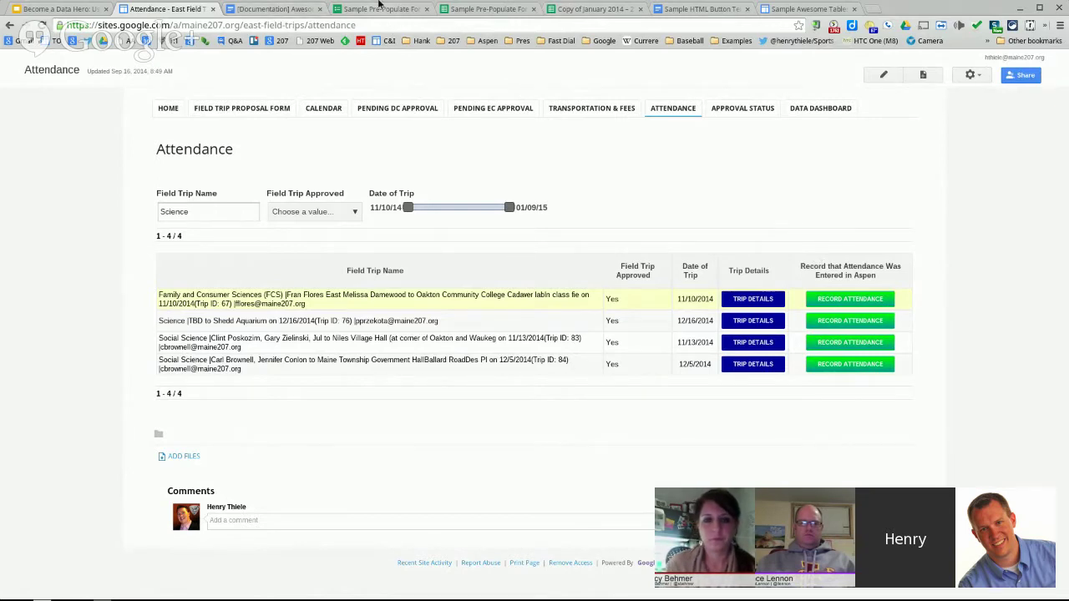
# - In the Awesome Table documentation, jump to section 2.3 Available filters from the contents
pyautogui.click(273, 8)
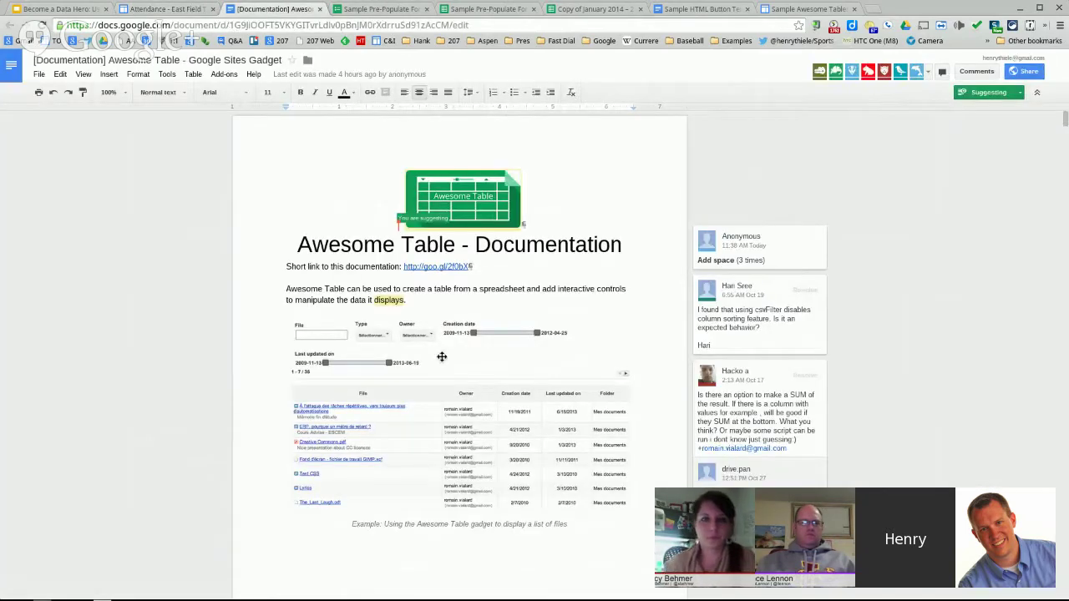
pyautogui.scroll(-1, 409, 330)
pyautogui.scroll(-10, 409, 330)
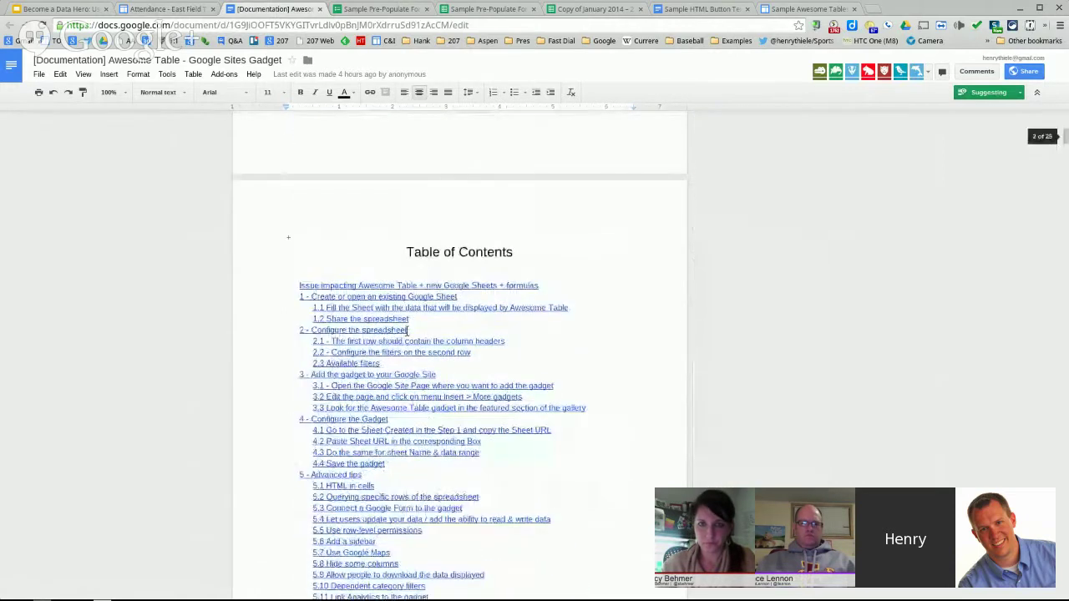
pyautogui.scroll(1, 347, 321)
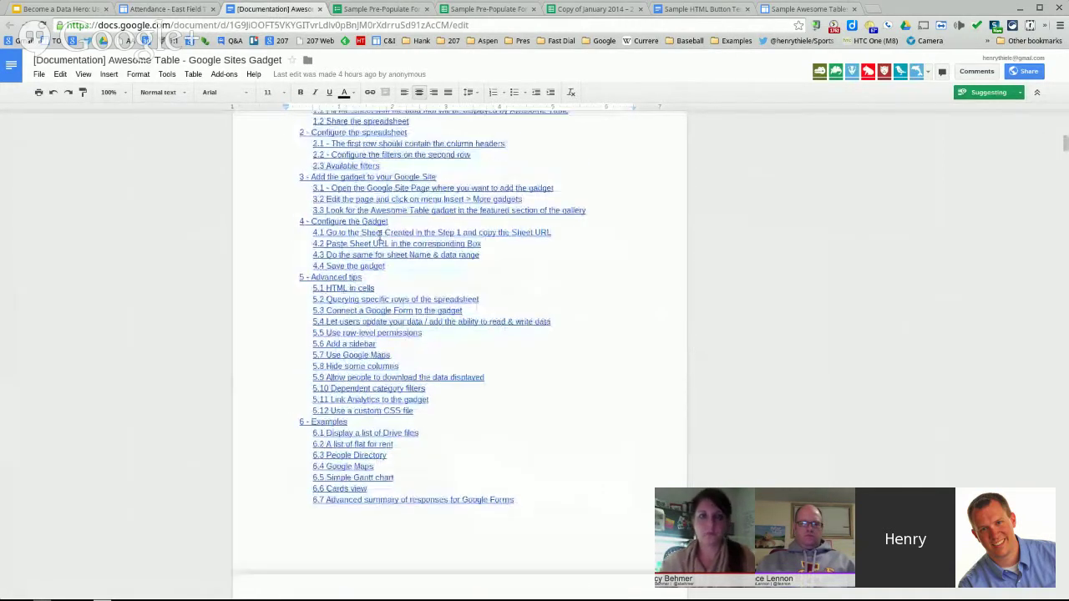
pyautogui.scroll(1, 380, 235)
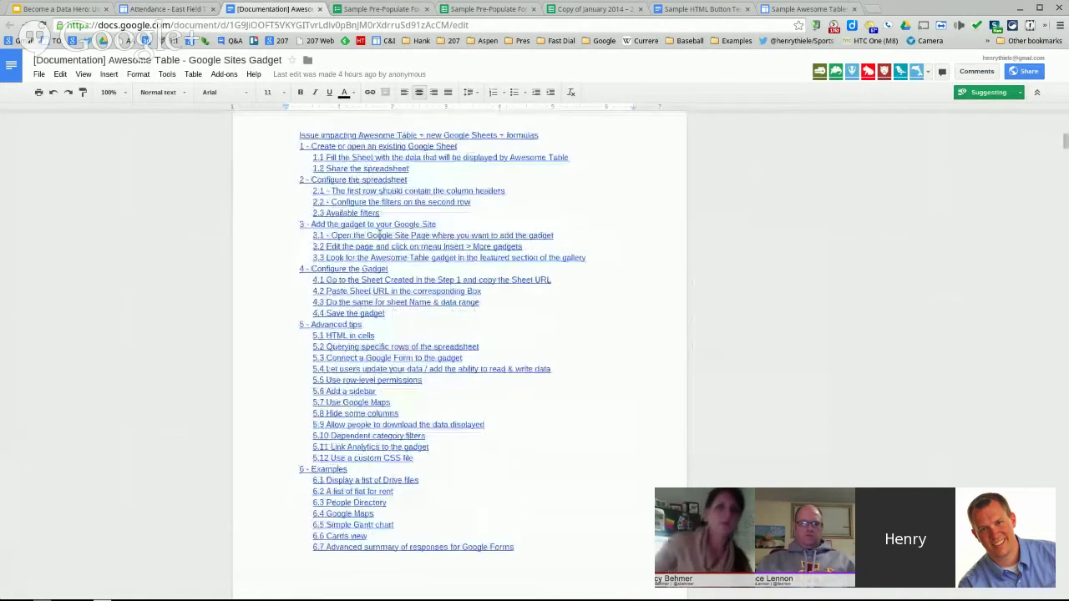
pyautogui.click(364, 213)
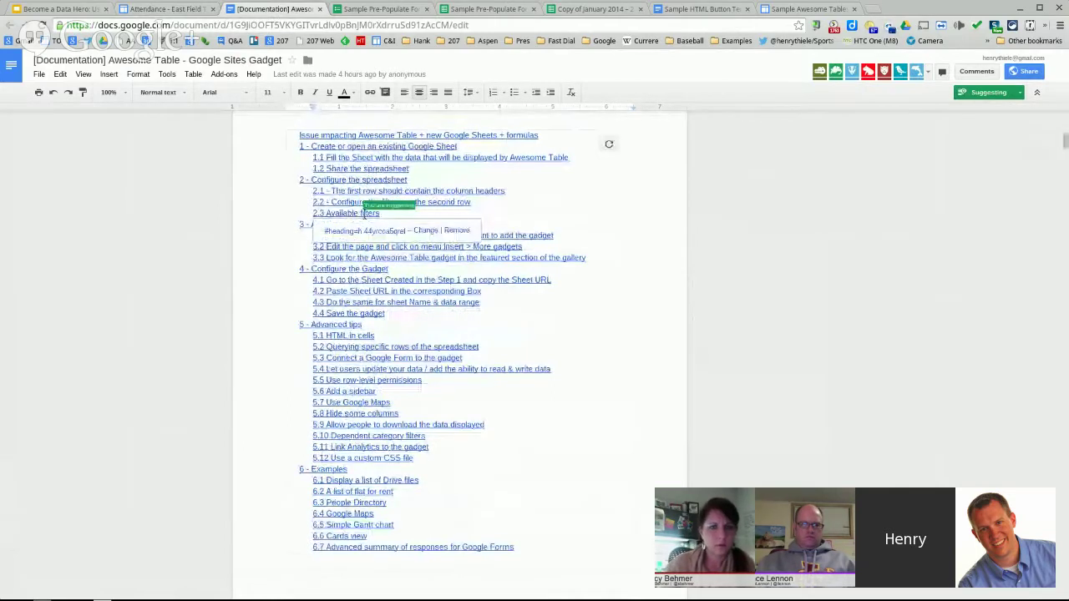
pyautogui.click(370, 232)
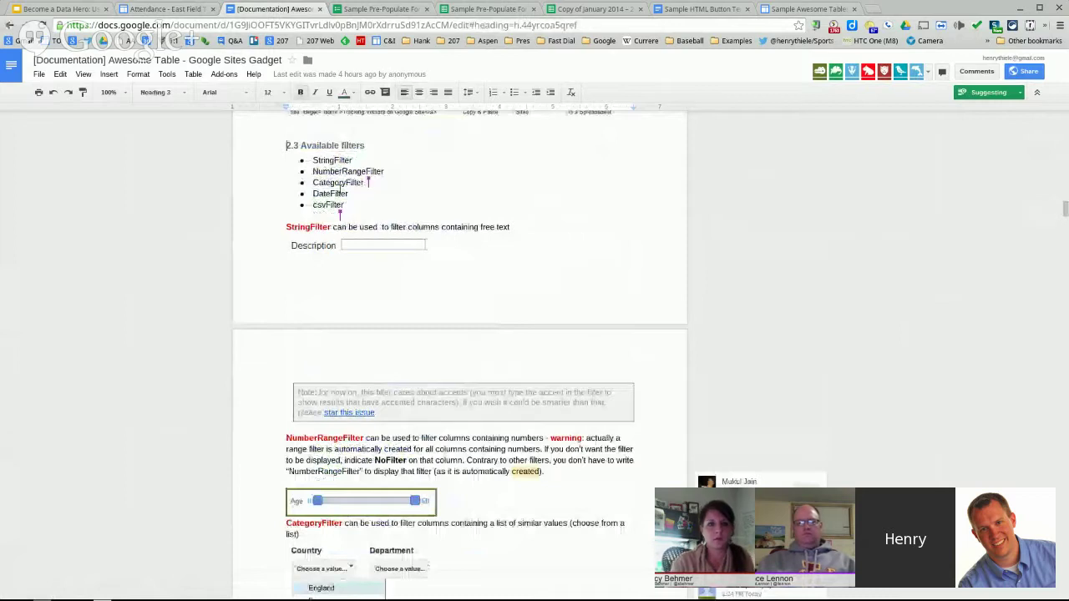
# - Read through the available filters section, then return to the NumberRangeFilter slide
pyautogui.scroll(-3, 459, 385)
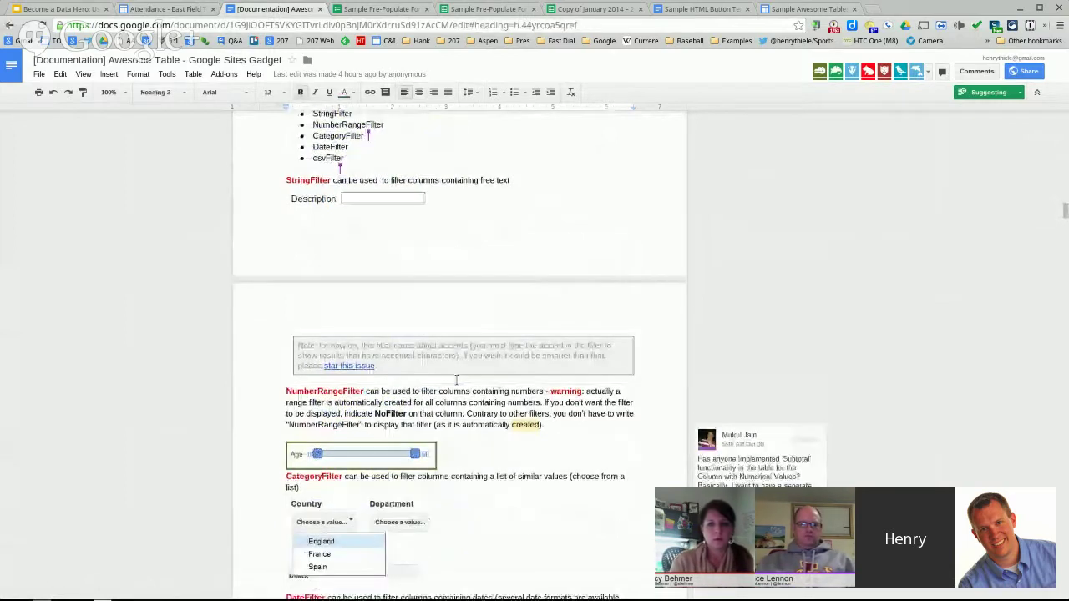
pyautogui.scroll(-1, 456, 380)
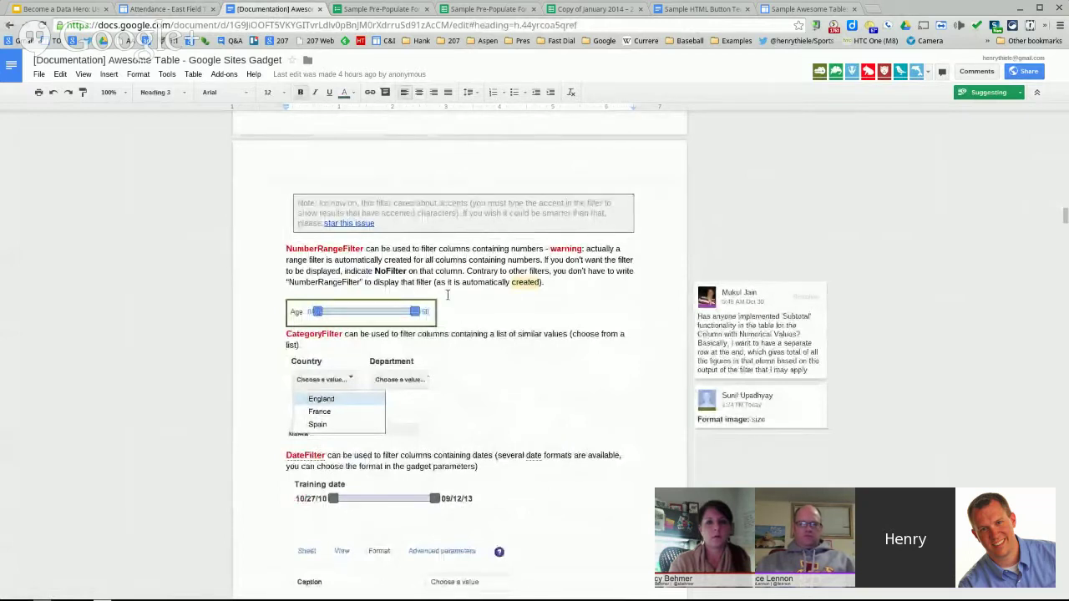
pyautogui.scroll(-2, 447, 295)
pyautogui.scroll(-1, 447, 296)
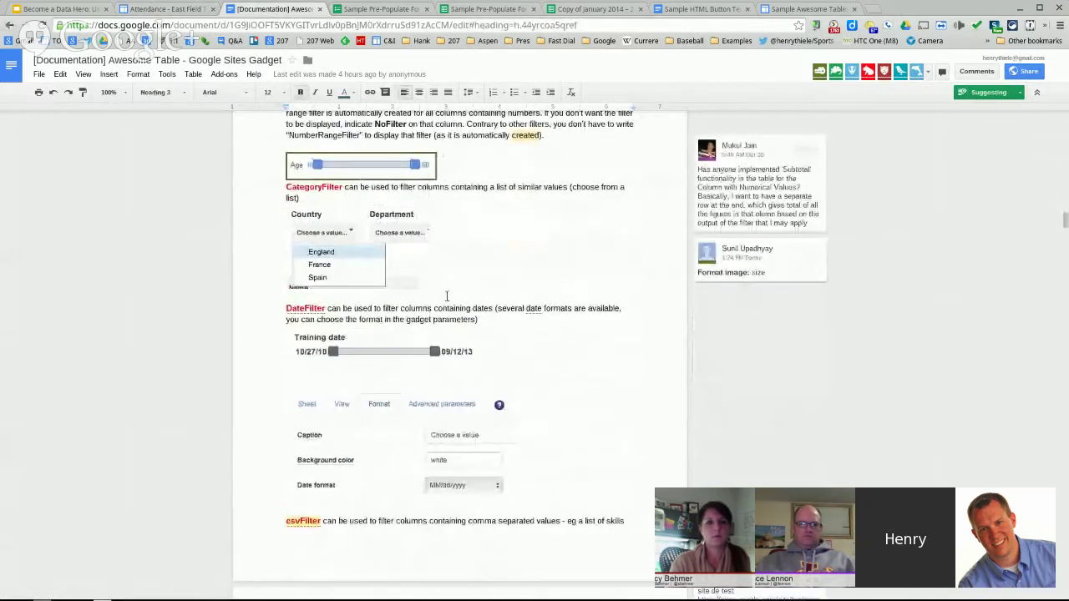
pyautogui.scroll(-1, 446, 296)
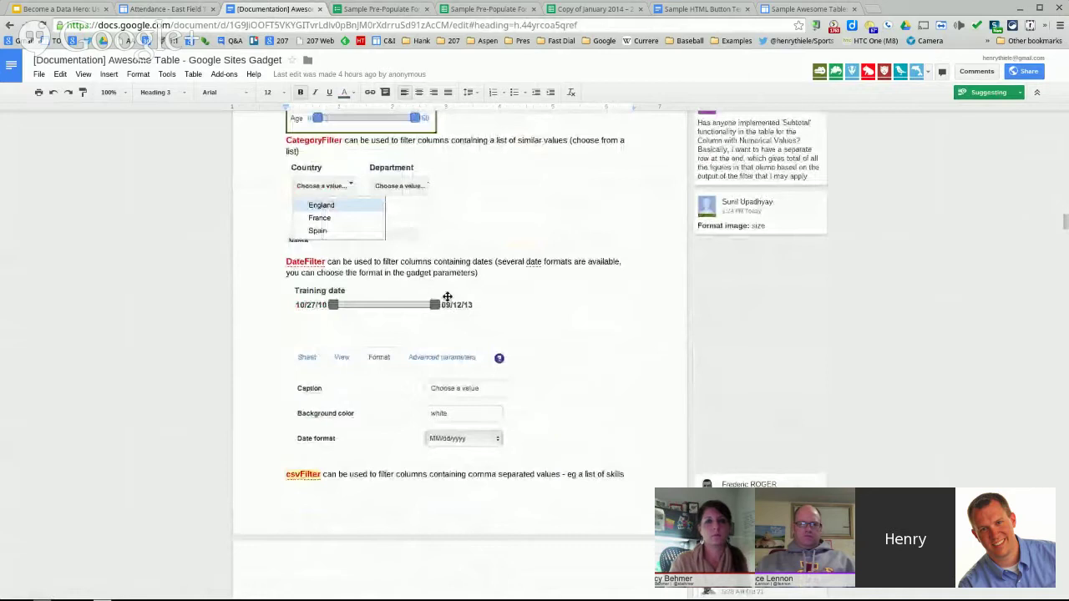
pyautogui.scroll(-2, 447, 297)
pyautogui.scroll(-3, 382, 349)
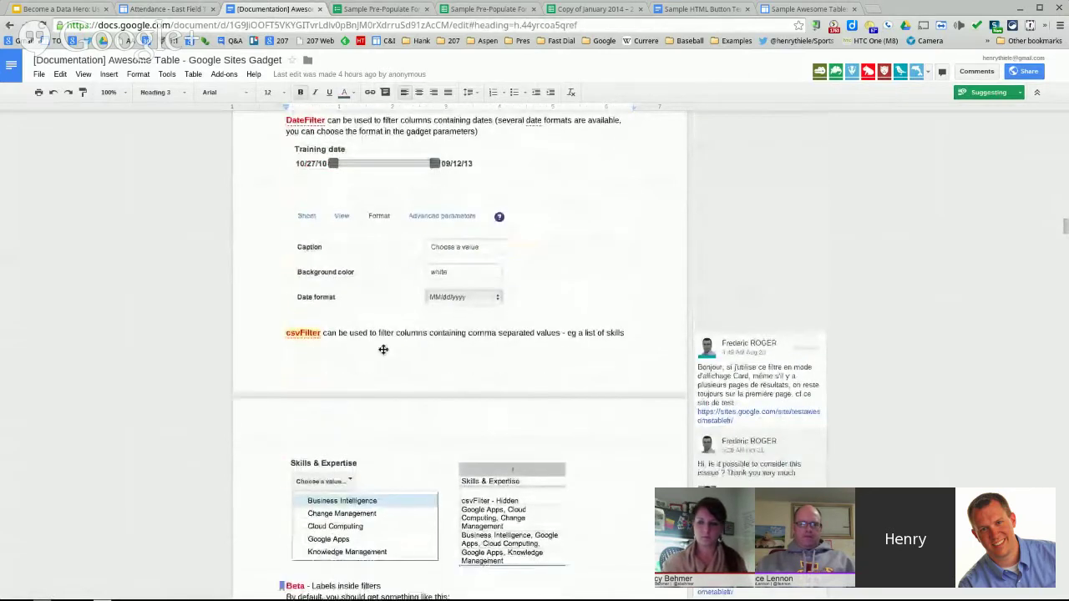
pyautogui.scroll(-1, 551, 414)
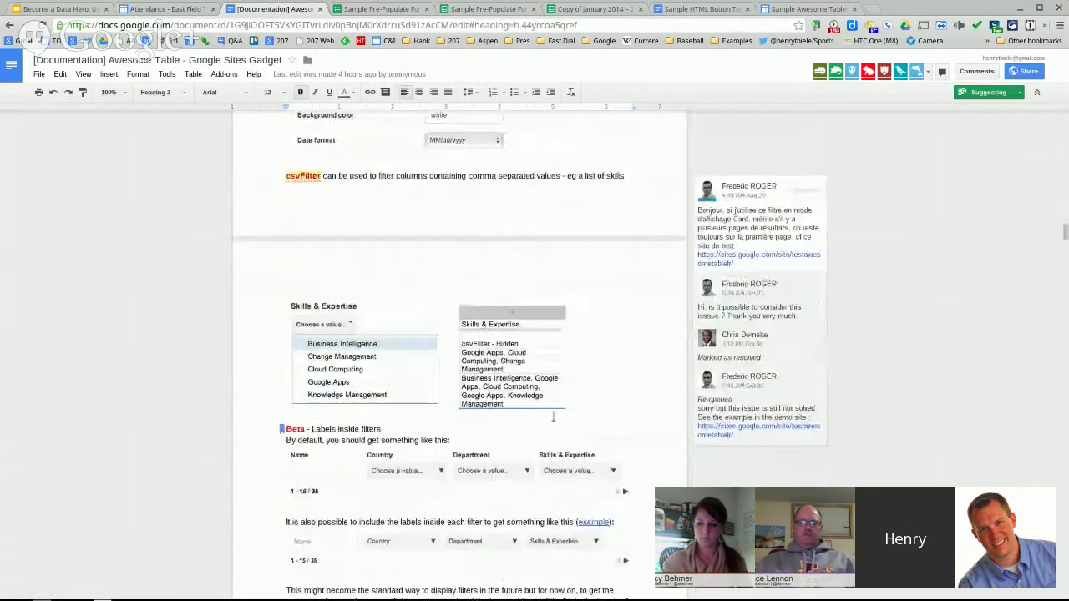
pyautogui.scroll(-1, 618, 380)
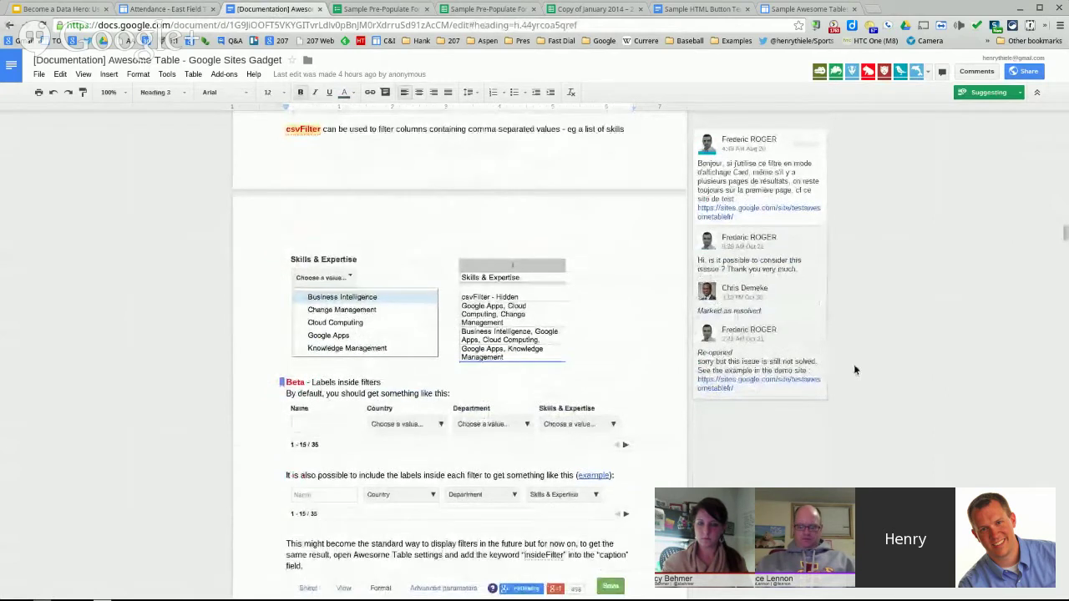
pyautogui.click(70, 6)
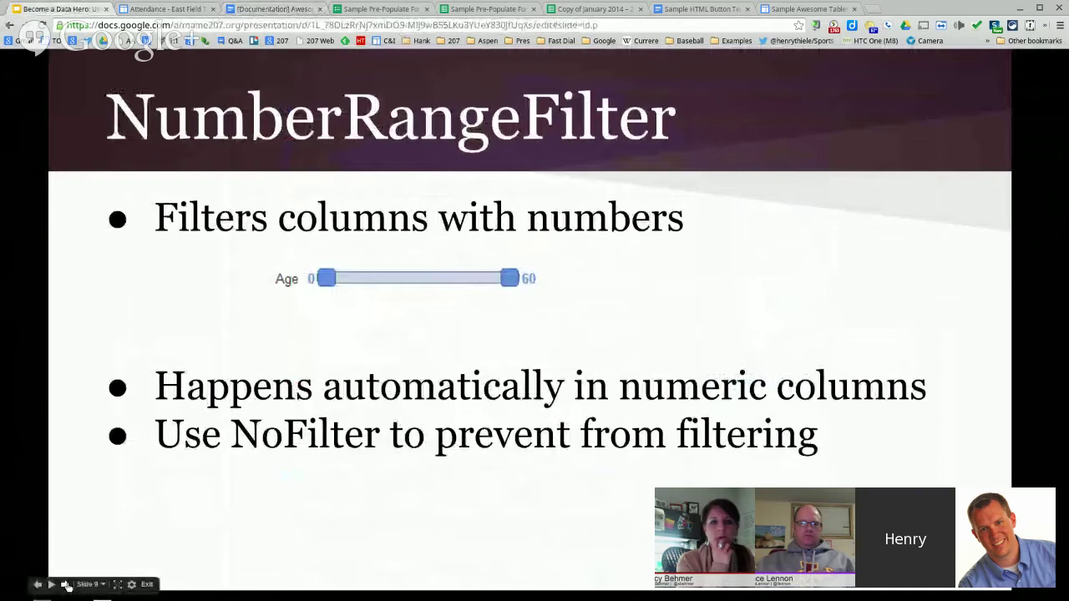
# - Step through the CategoryFilter, DateFilter and csvFilter slides, then switch to the Sample Pre-Populate Form editor
pyautogui.click(66, 584)
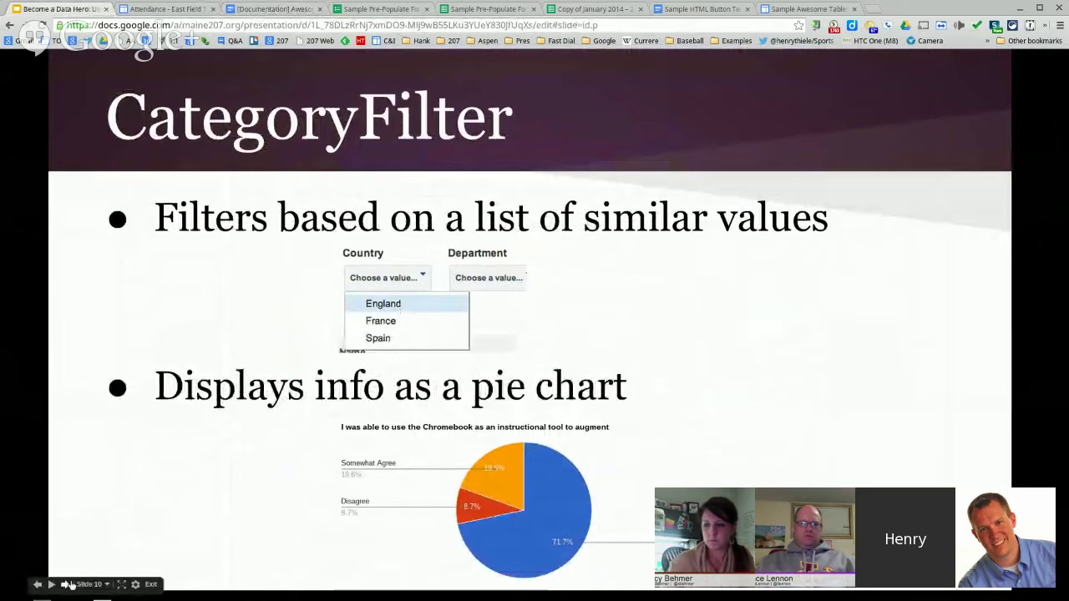
pyautogui.click(68, 585)
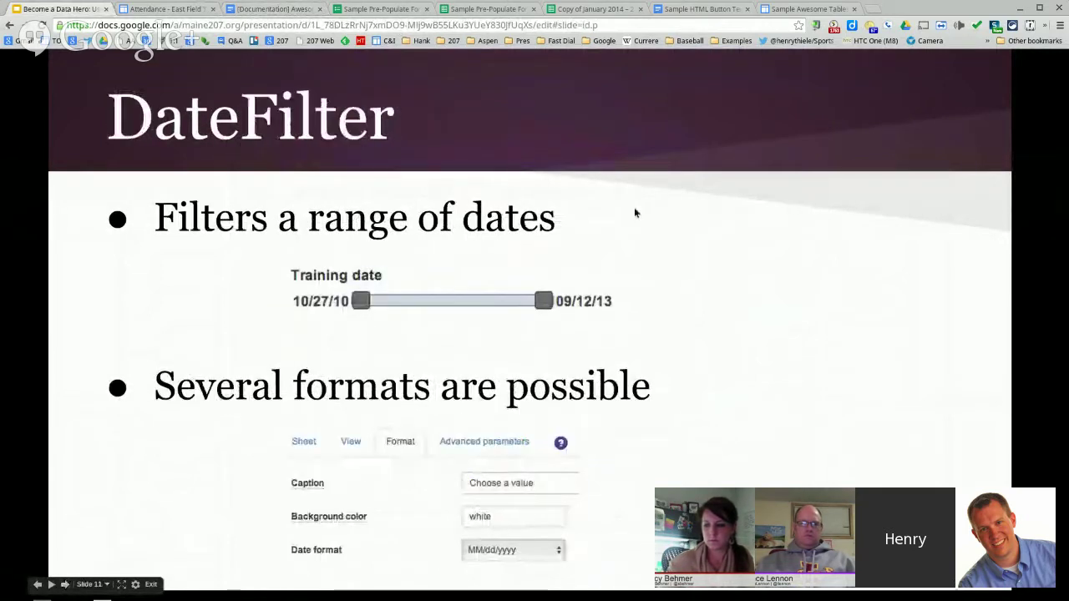
pyautogui.click(66, 584)
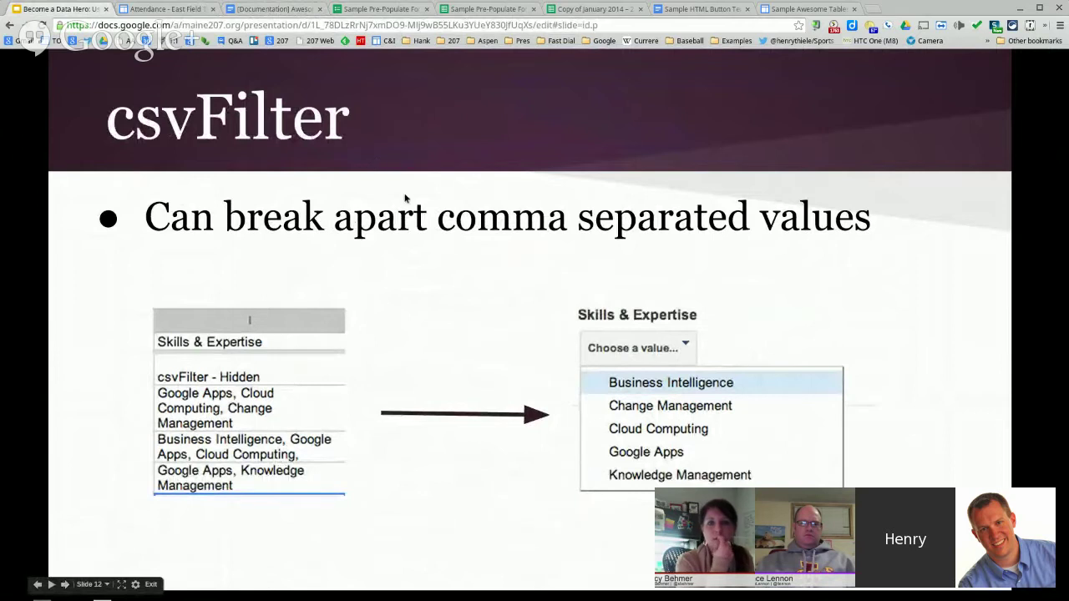
pyautogui.click(391, 10)
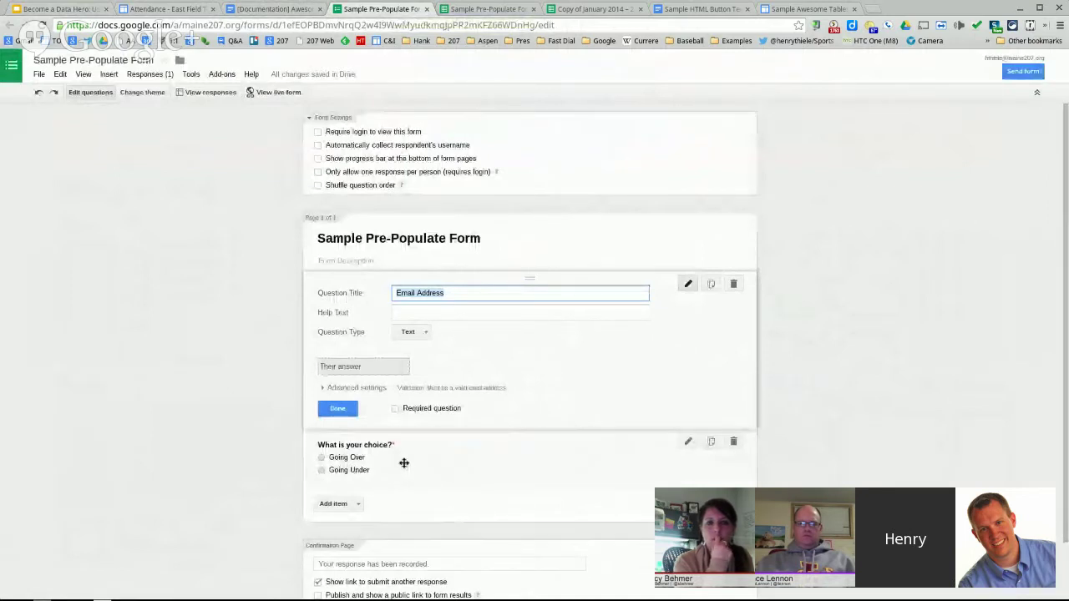
# - Create a new blank Untitled form from File > New > Form
pyautogui.click(40, 74)
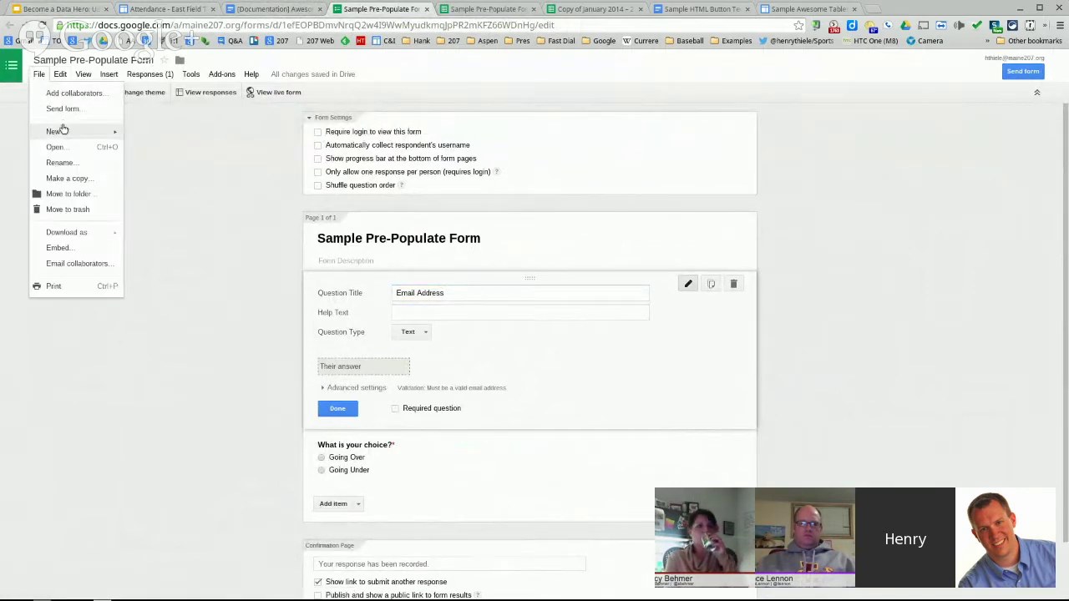
pyautogui.moveTo(66, 132)
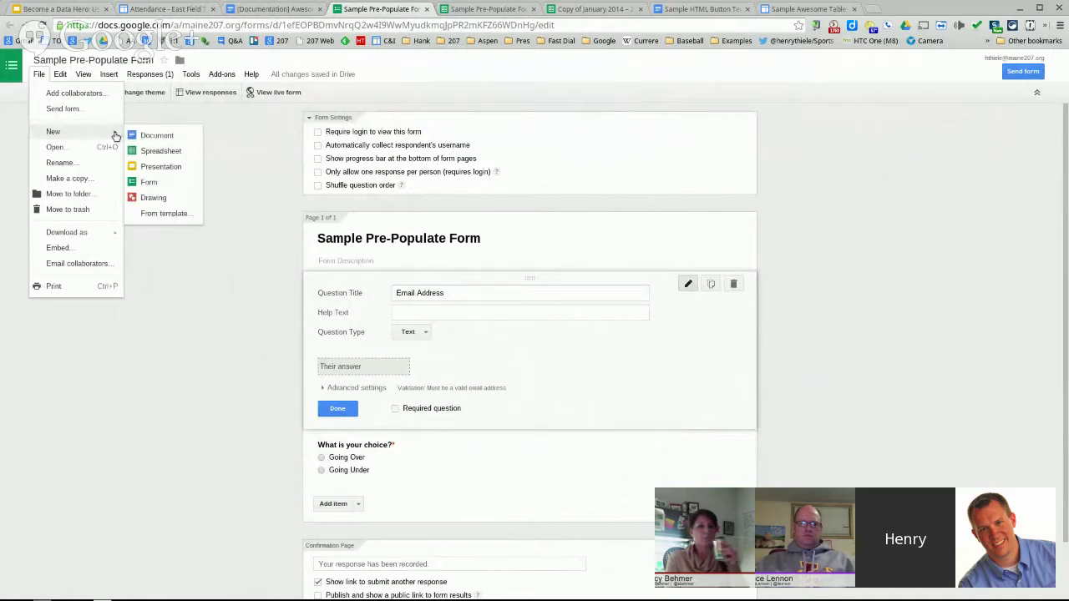
pyautogui.click(148, 182)
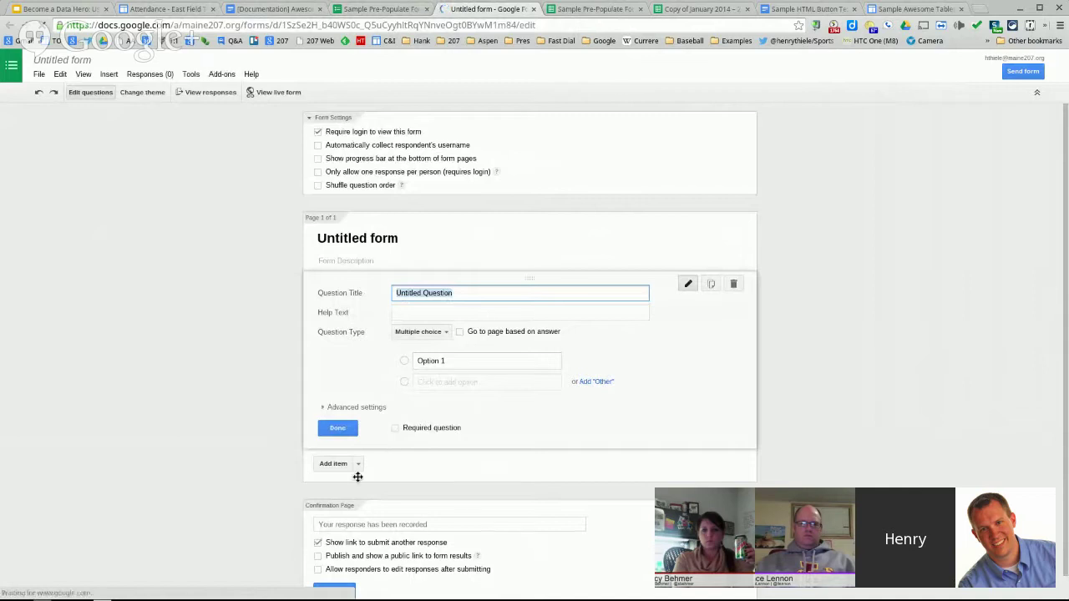
# - Add a checkbox question titled 'question 2'
pyautogui.click(358, 465)
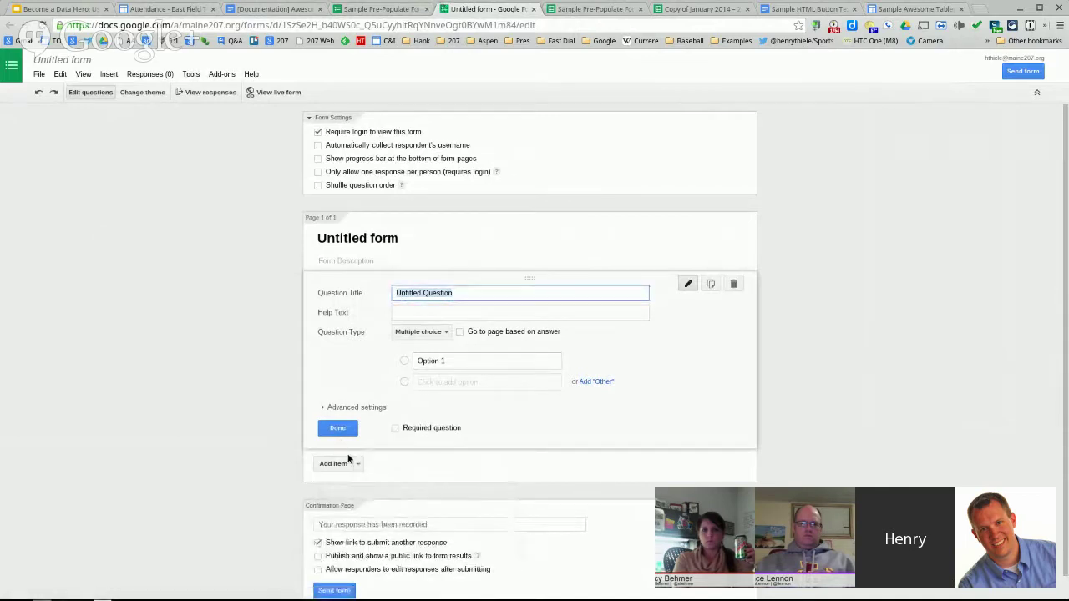
pyautogui.click(357, 466)
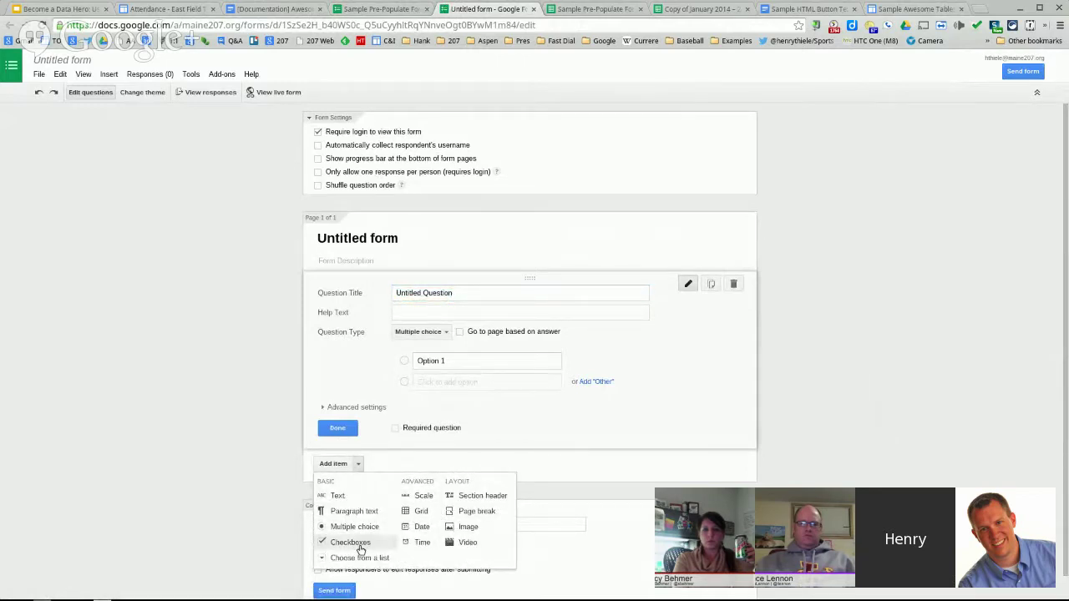
pyautogui.click(360, 545)
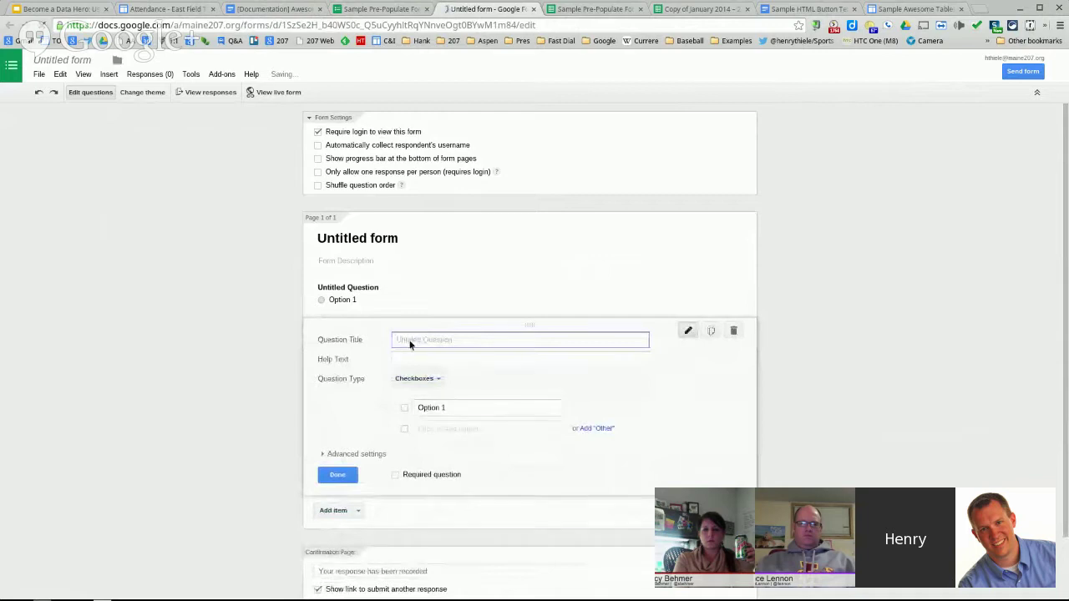
pyautogui.write('question')
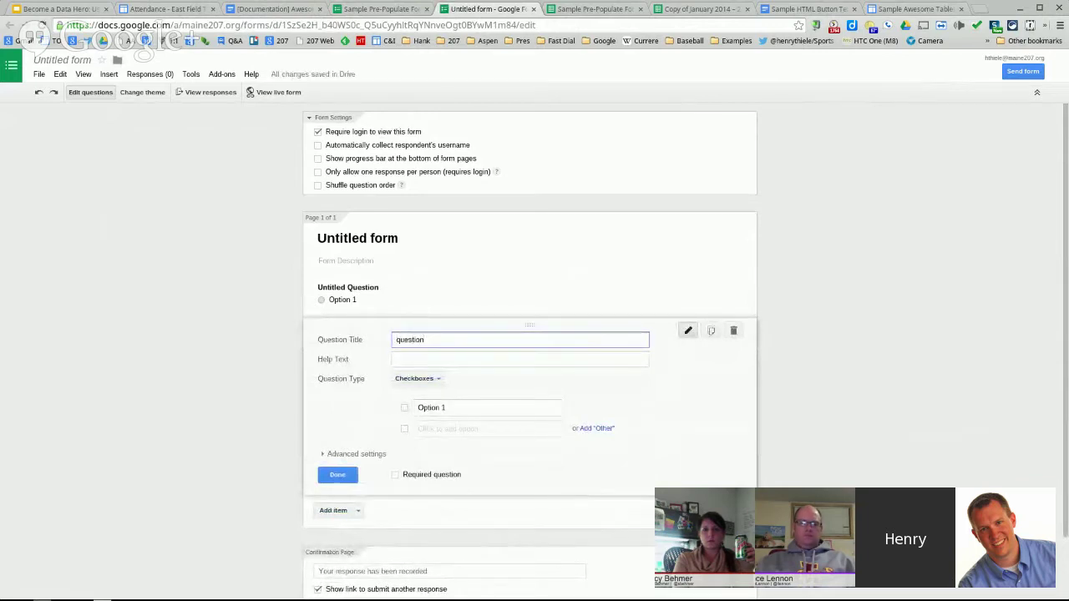
pyautogui.write(' 23')
pyautogui.press('BackSpace')
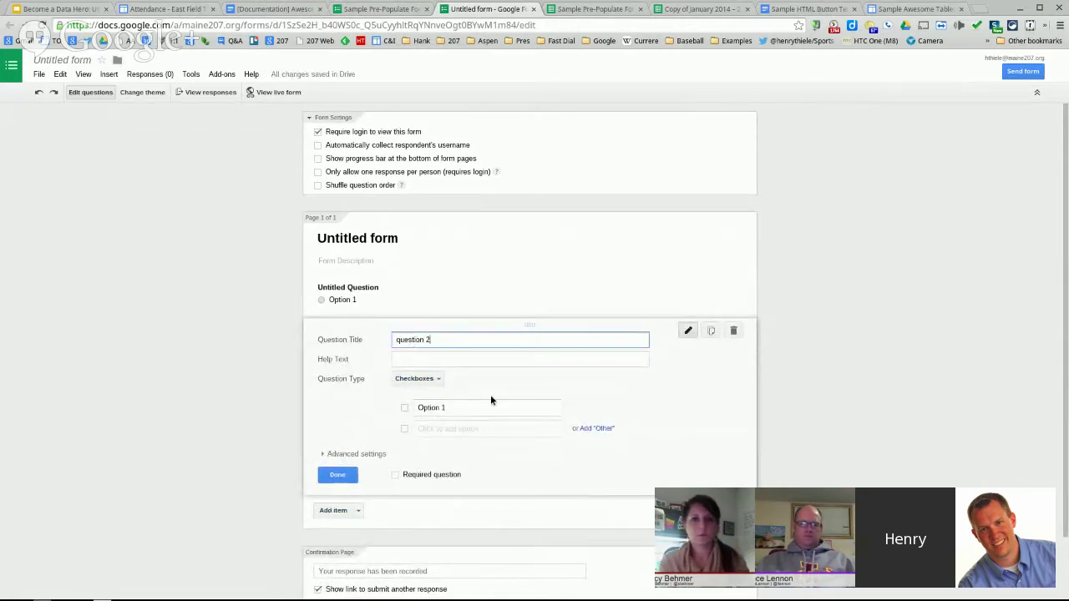
# - Give the checkbox question options A, B and C, then view the live form
pyautogui.click(497, 408)
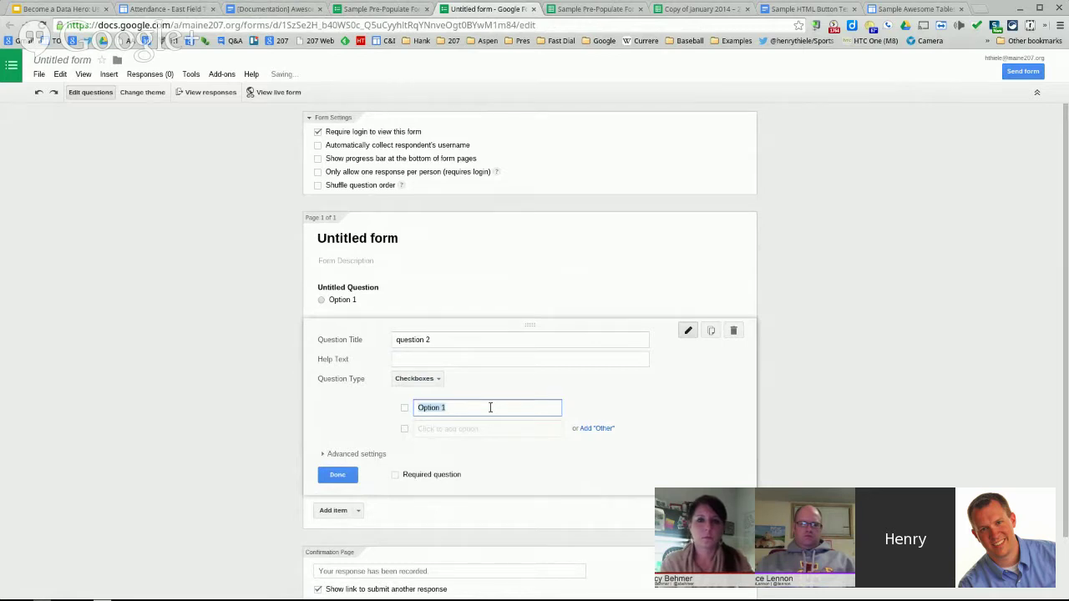
pyautogui.write('A')
pyautogui.press('Tab')
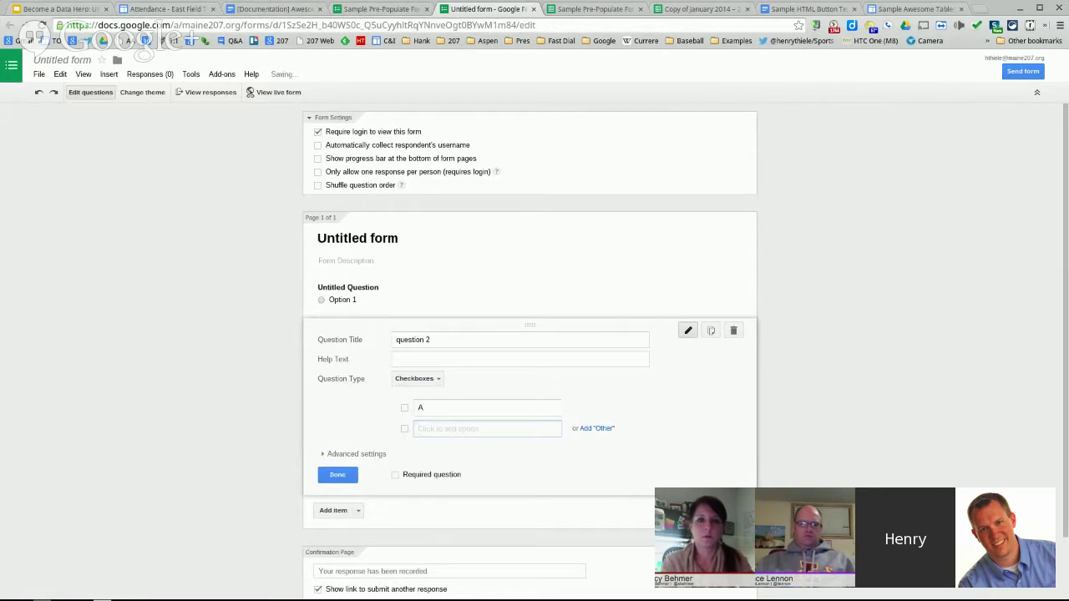
pyautogui.write('B')
pyautogui.press('Tab')
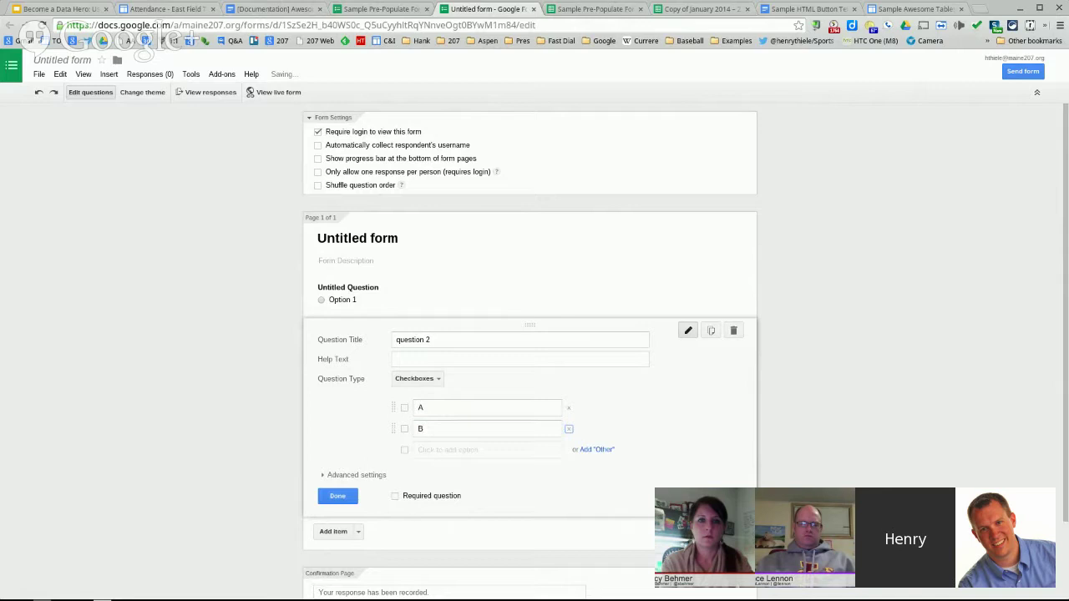
pyautogui.press('Tab')
pyautogui.write('C')
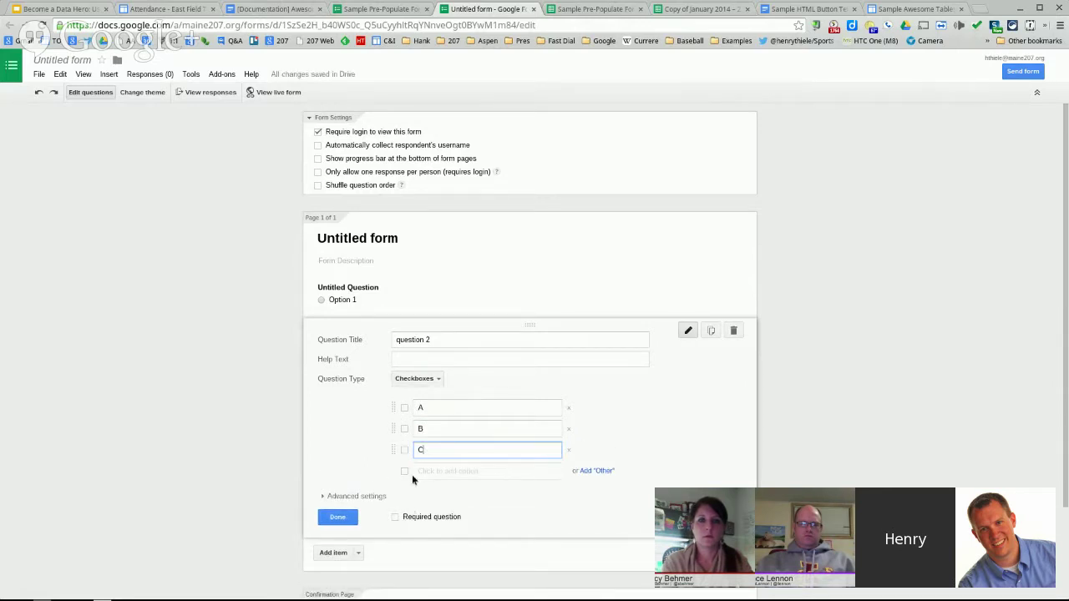
pyautogui.click(278, 92)
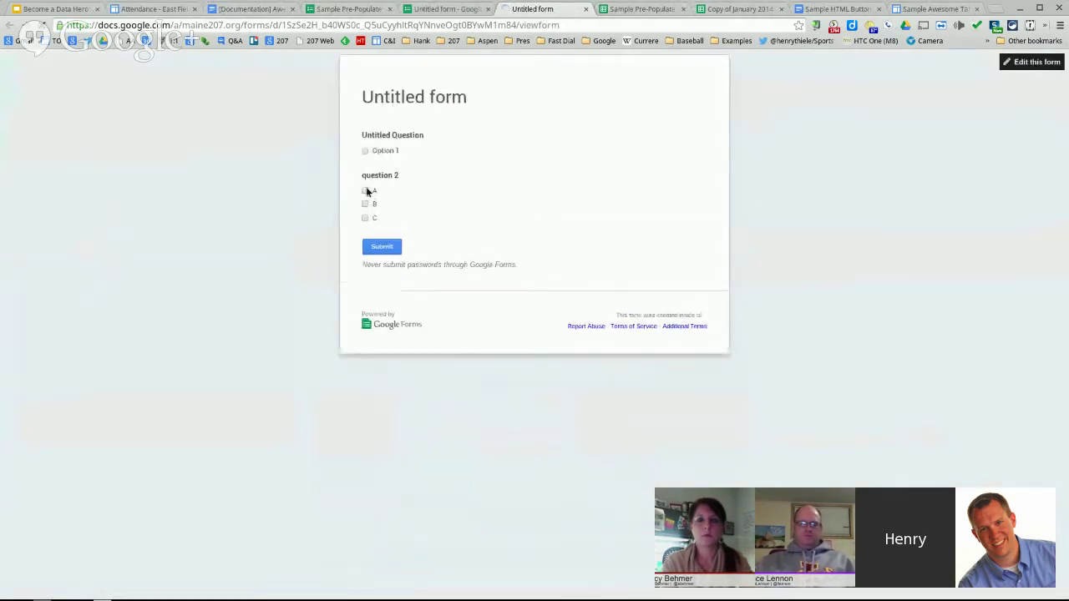
# - Submit a test response, then create the linked 'Untitled form (Responses)' spreadsheet
pyautogui.click(365, 192)
pyautogui.click(382, 248)
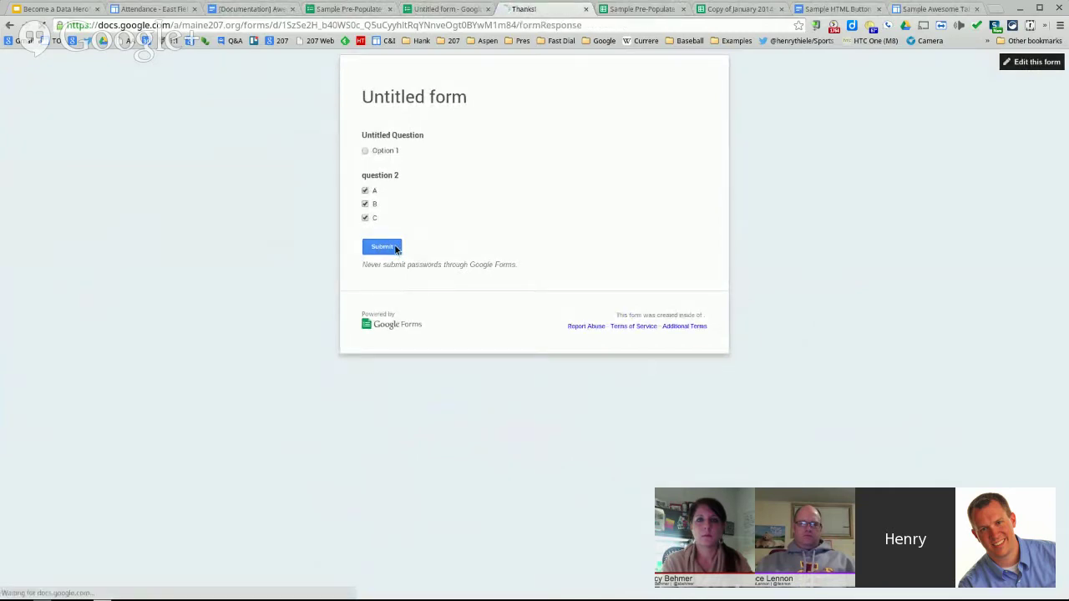
pyautogui.click(438, 10)
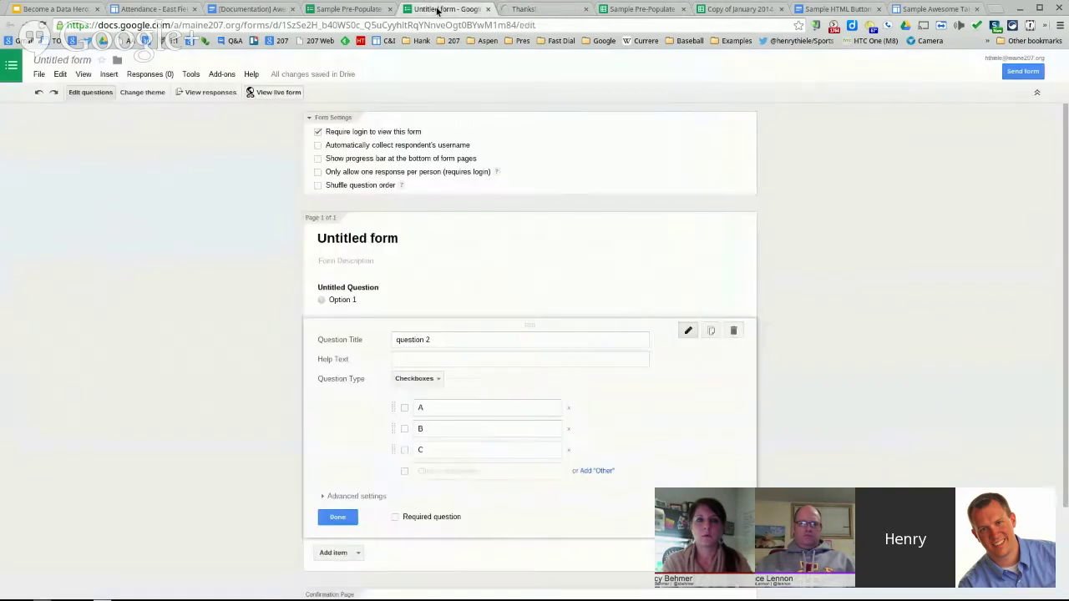
pyautogui.click(225, 95)
pyautogui.click(460, 363)
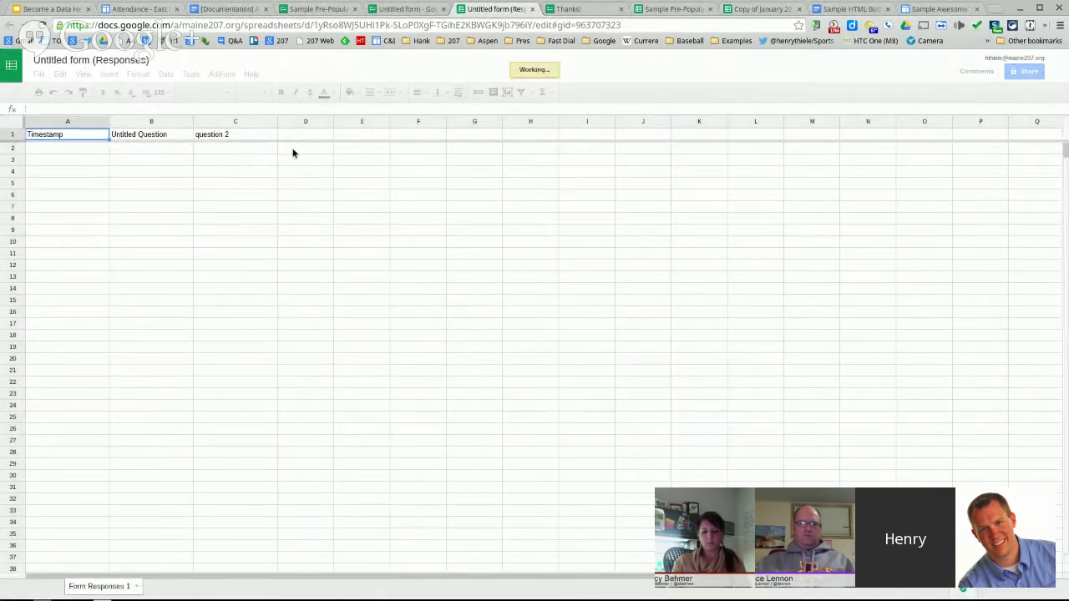
# - Enter header A in D1, abandoning an unfinished SEARCH formula in D2
pyautogui.click(292, 153)
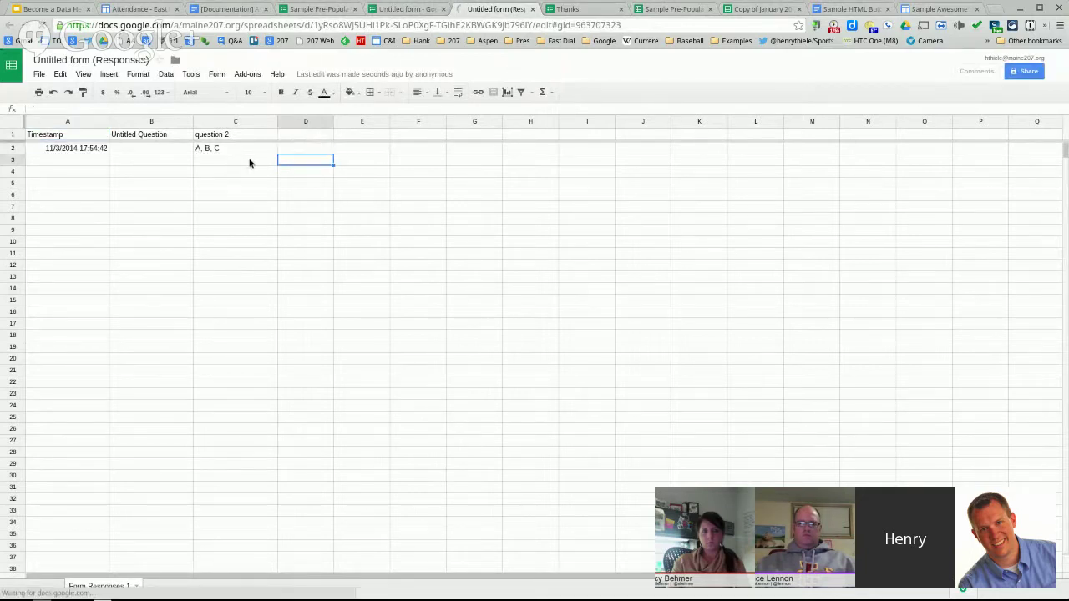
pyautogui.click(301, 137)
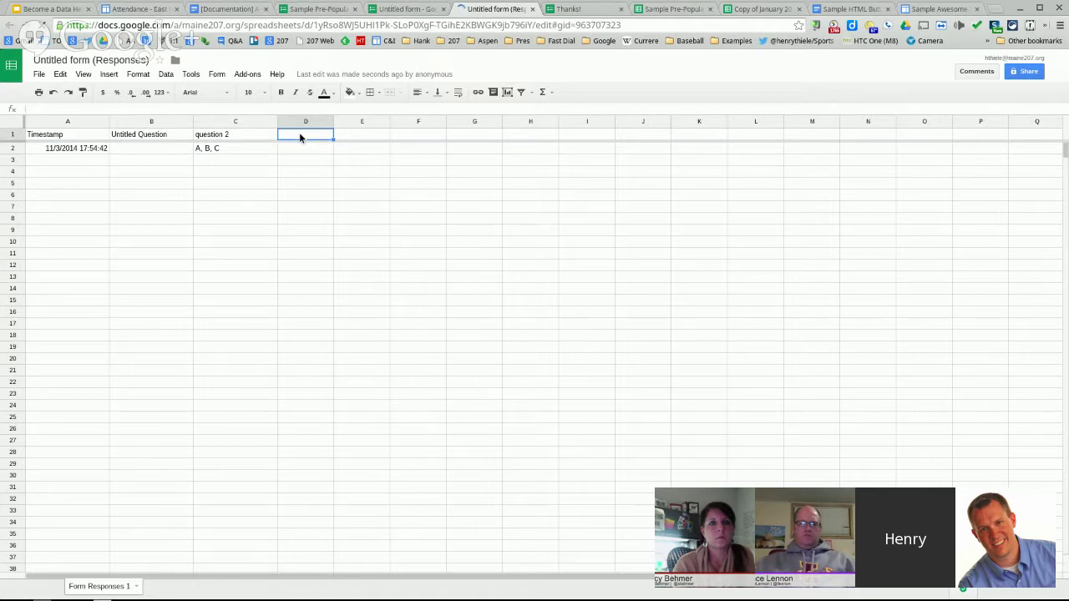
pyautogui.write('A')
pyautogui.press('Return')
pyautogui.write('IF')
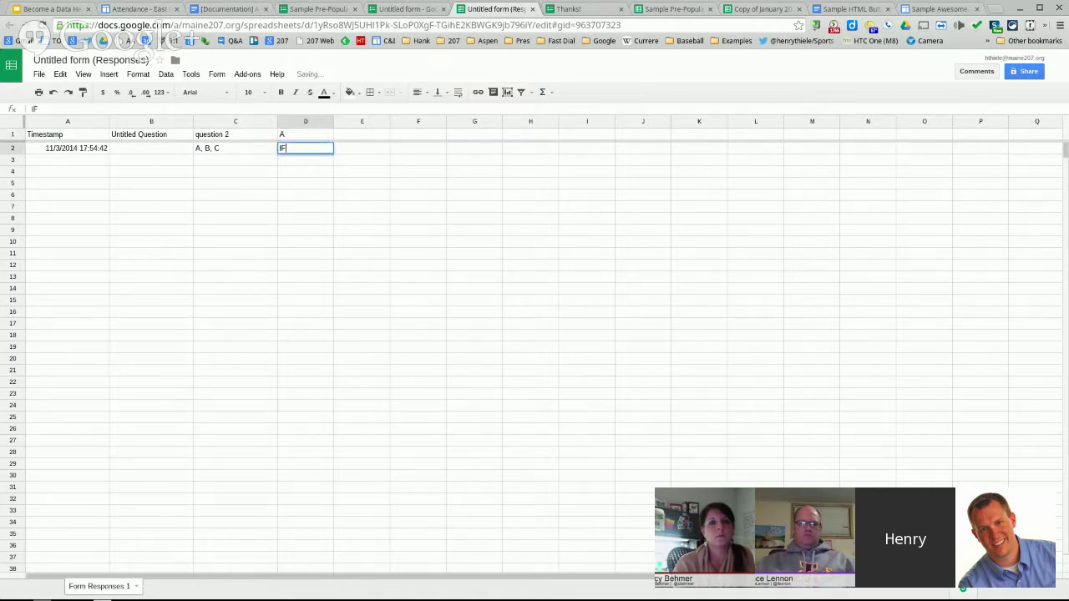
pyautogui.press('BackSpace')
pyautogui.press('BackSpace')
pyautogui.write('=searc')
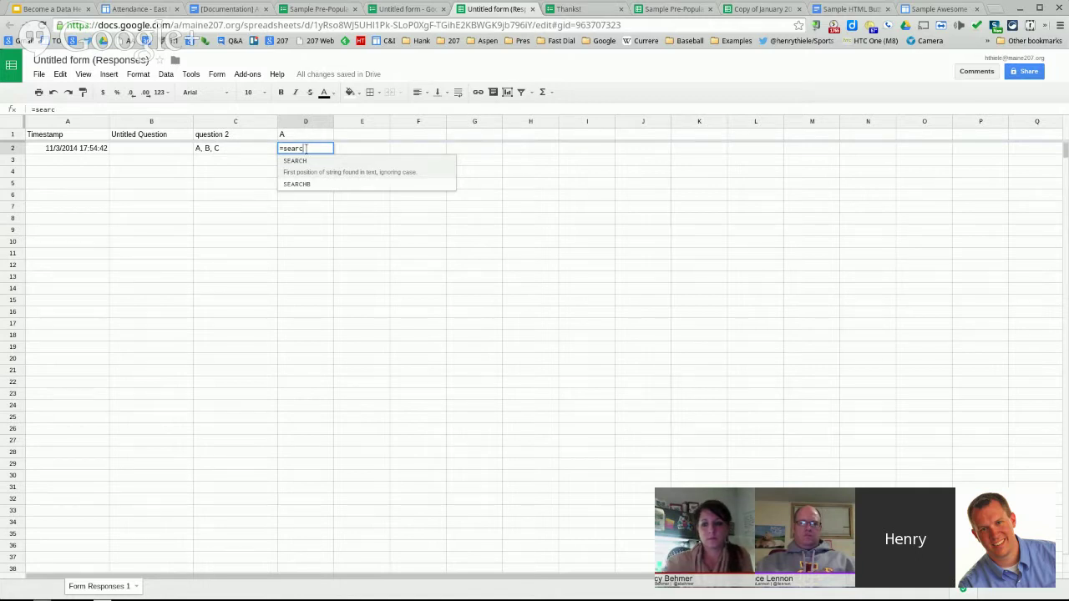
pyautogui.press('Escape')
pyautogui.click(392, 206)
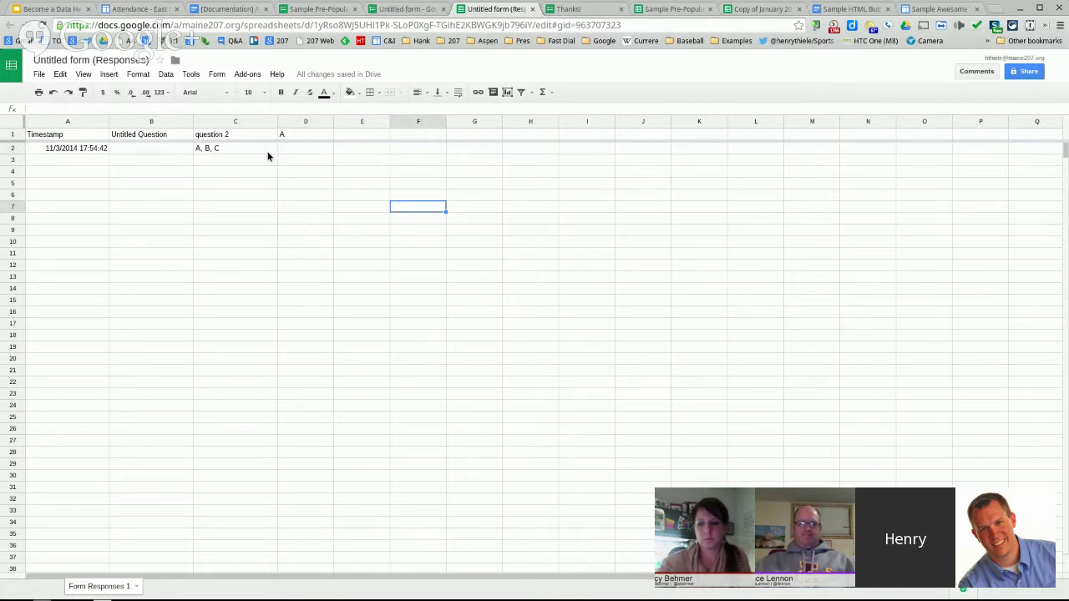
# - Enter headers B, C, 'A,B' and 'A,C' in cells E1 through H1
pyautogui.click(354, 134)
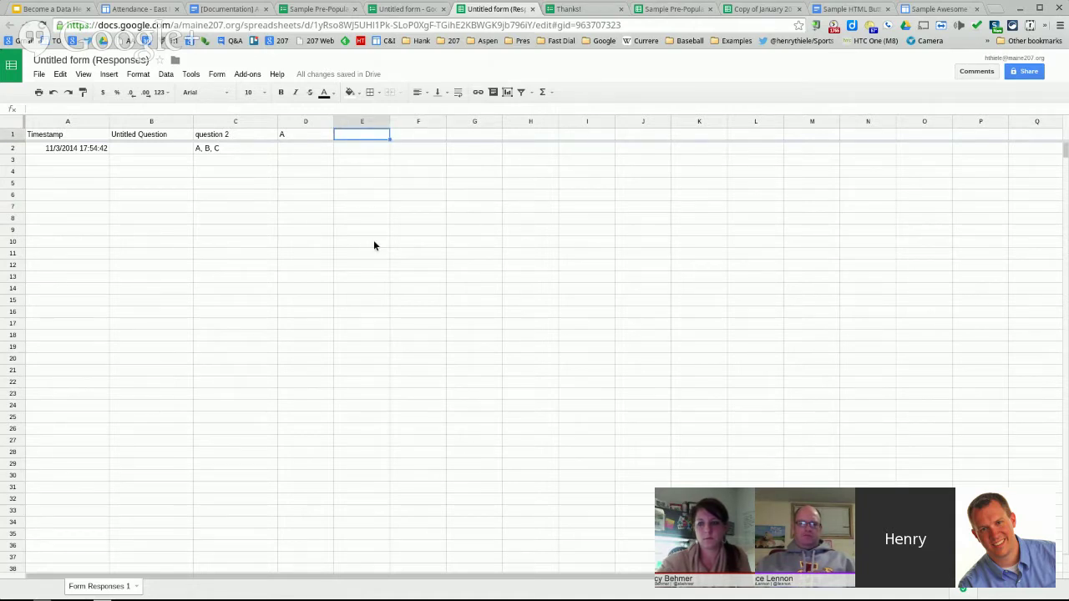
pyautogui.write('B')
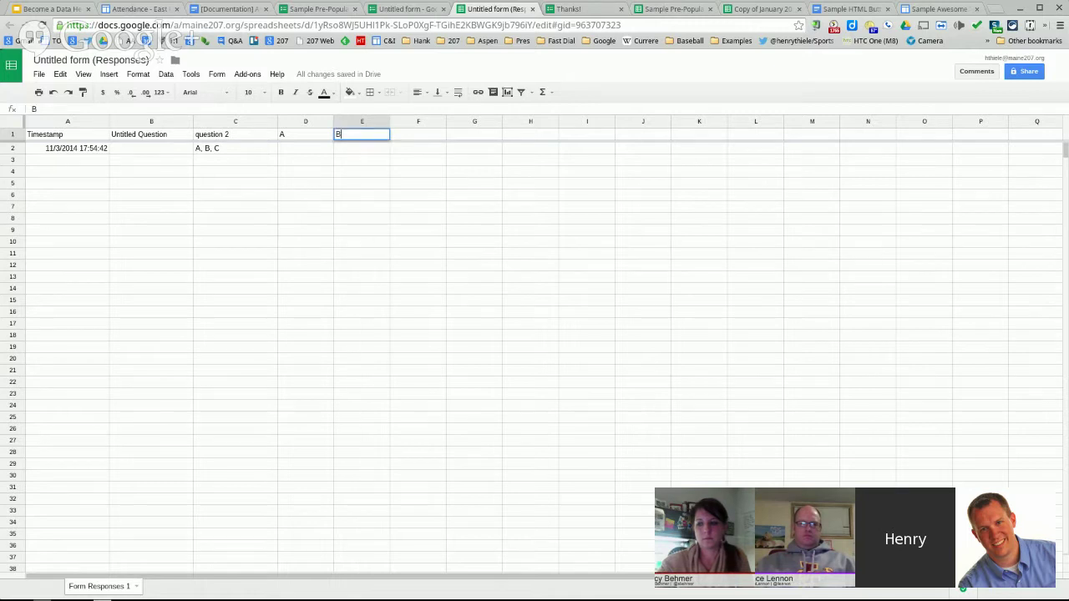
pyautogui.press('Tab')
pyautogui.write('C')
pyautogui.press('Tab')
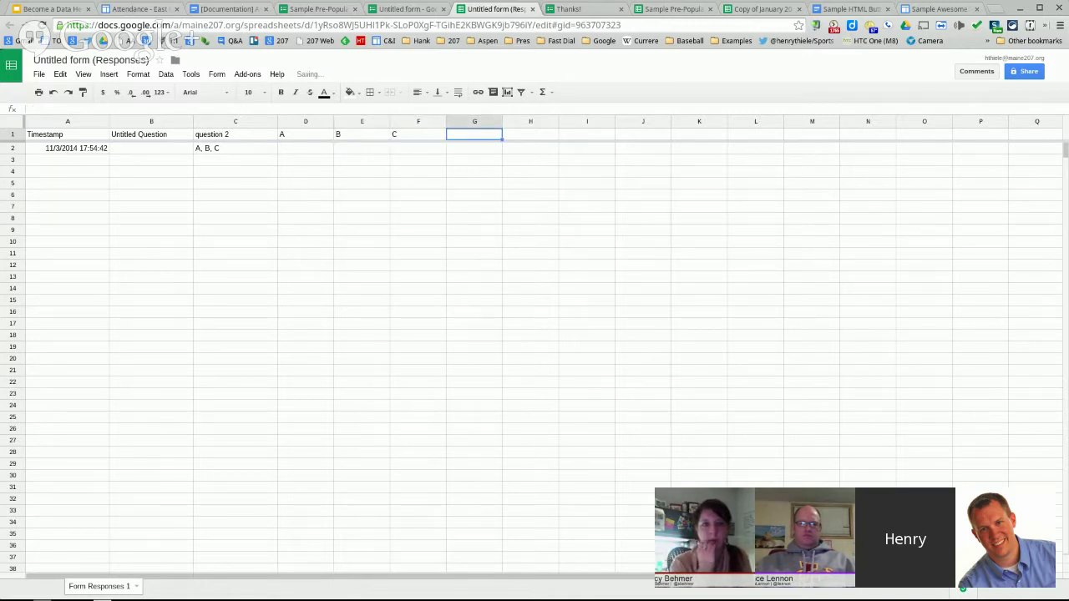
pyautogui.write('A,B')
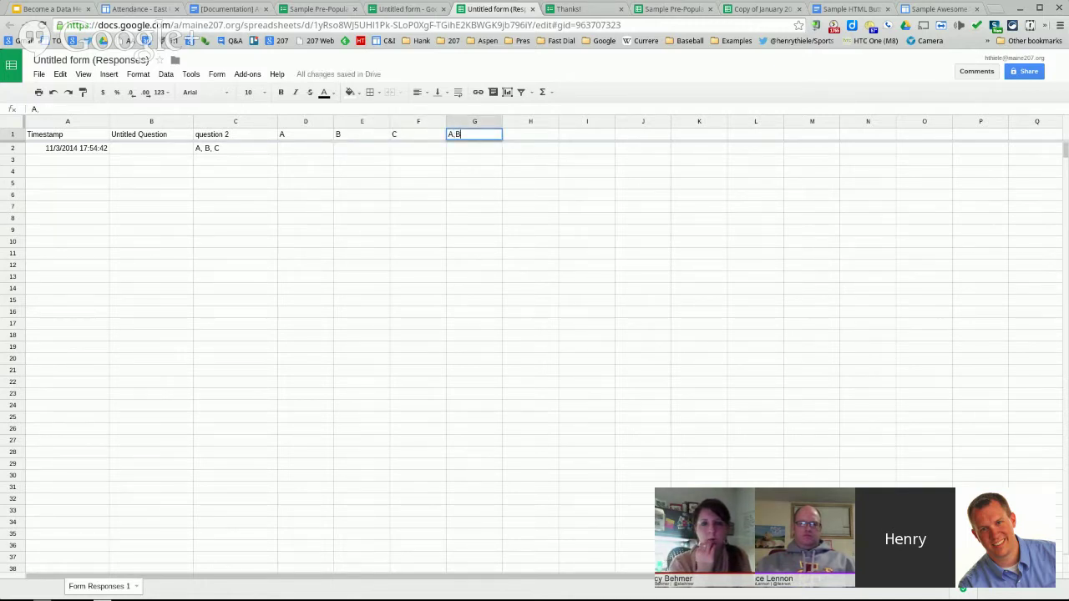
pyautogui.press('Tab')
pyautogui.write('A,C')
pyautogui.press('Return')
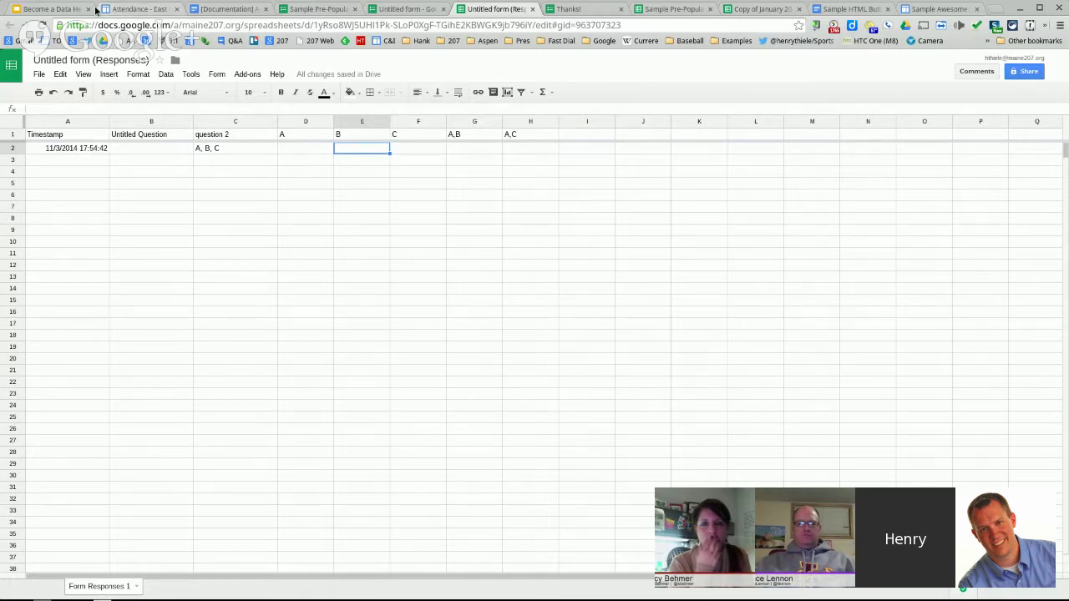
# - Compare the csvFilter slide with the form and responses sheet, then reopen the 'Copy of January 2014' spreadsheet
pyautogui.click(58, 10)
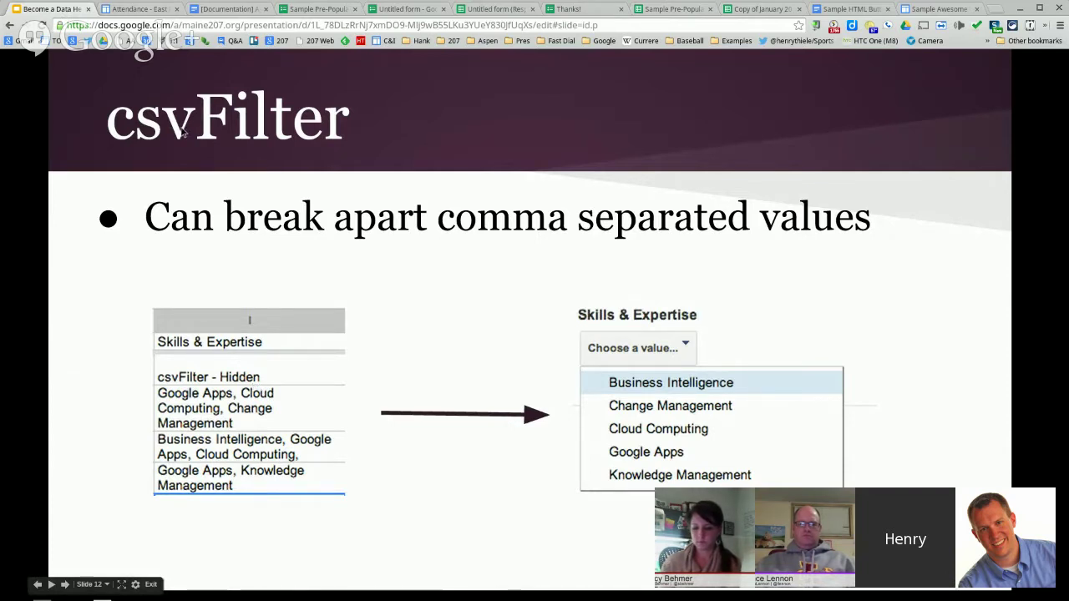
pyautogui.click(477, 10)
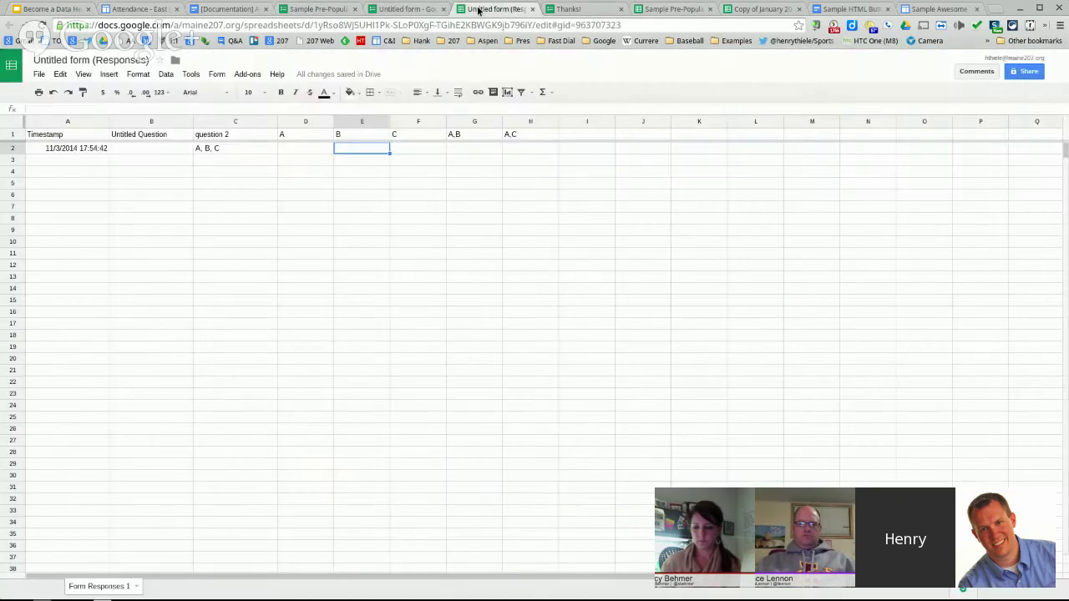
pyautogui.click(408, 8)
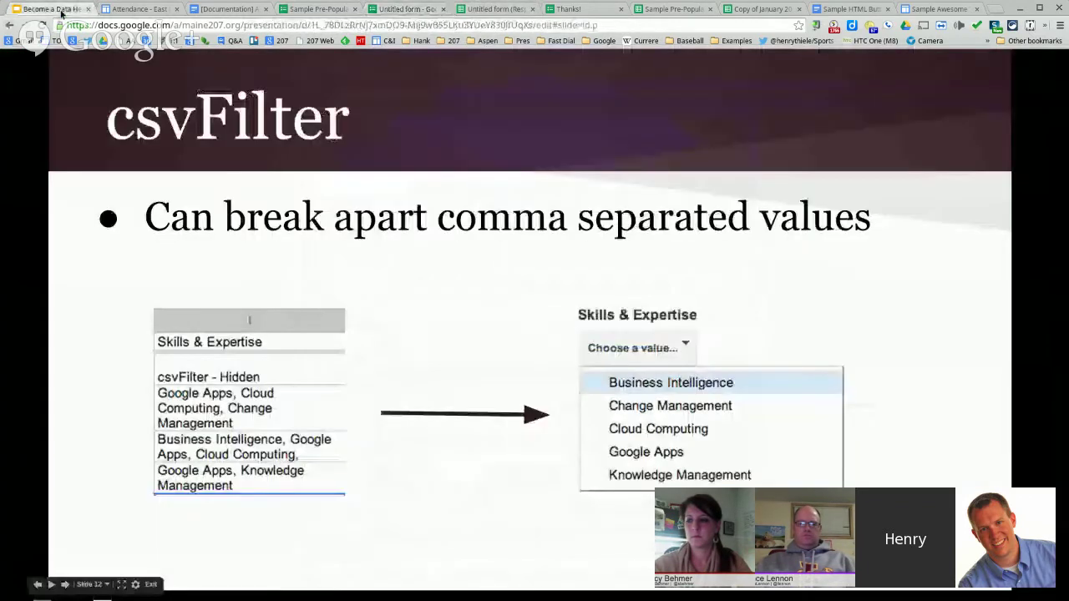
pyautogui.click(50, 8)
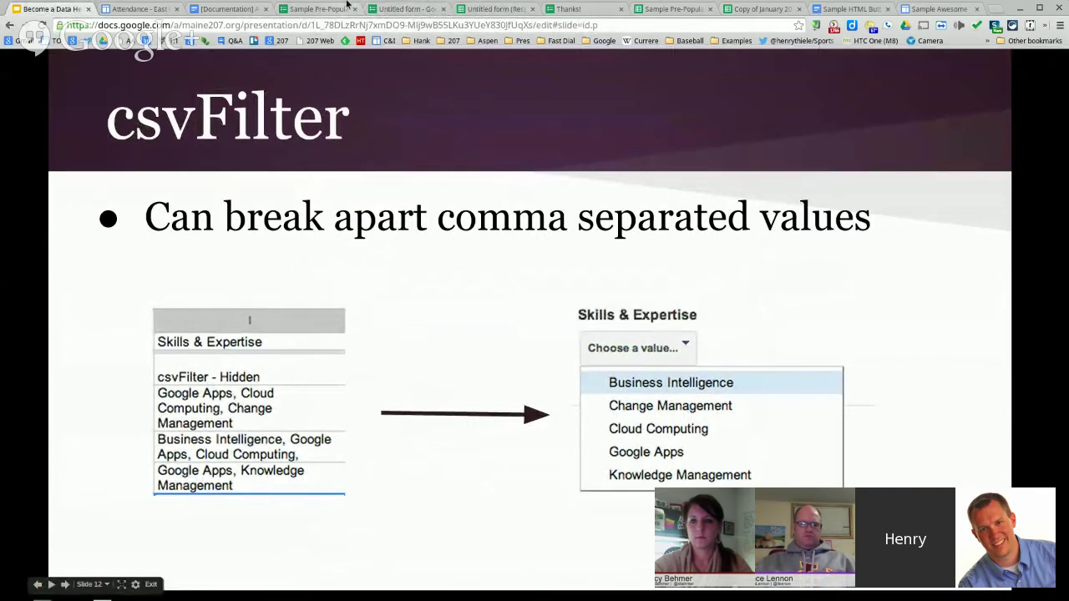
pyautogui.click(753, 9)
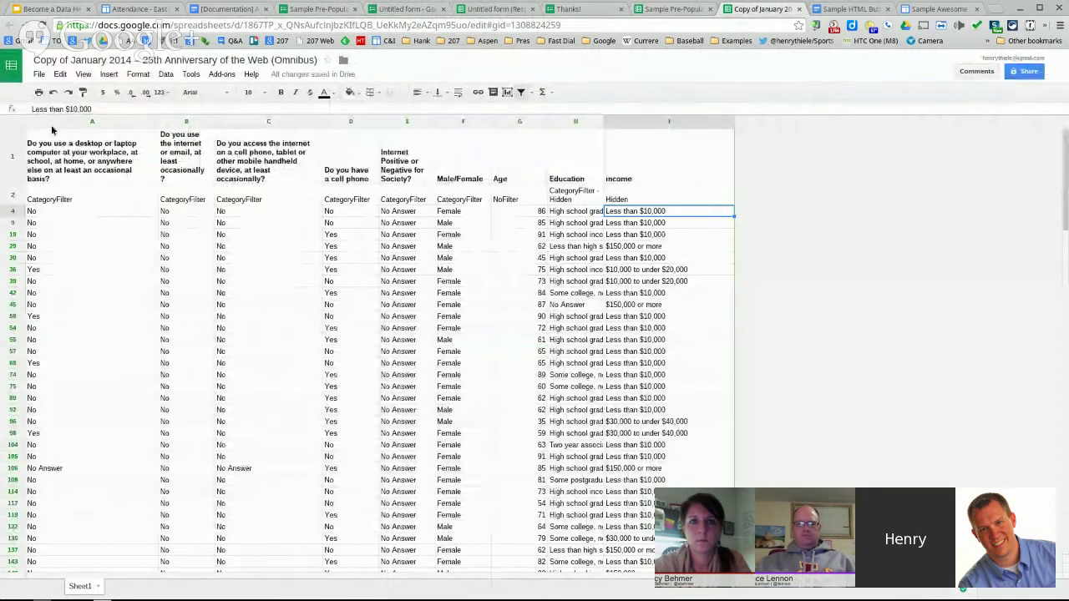
# - Move to the Step 3 slide, check both spreadsheets, then edit the Sample Awesome Tables Home page
pyautogui.click(17, 8)
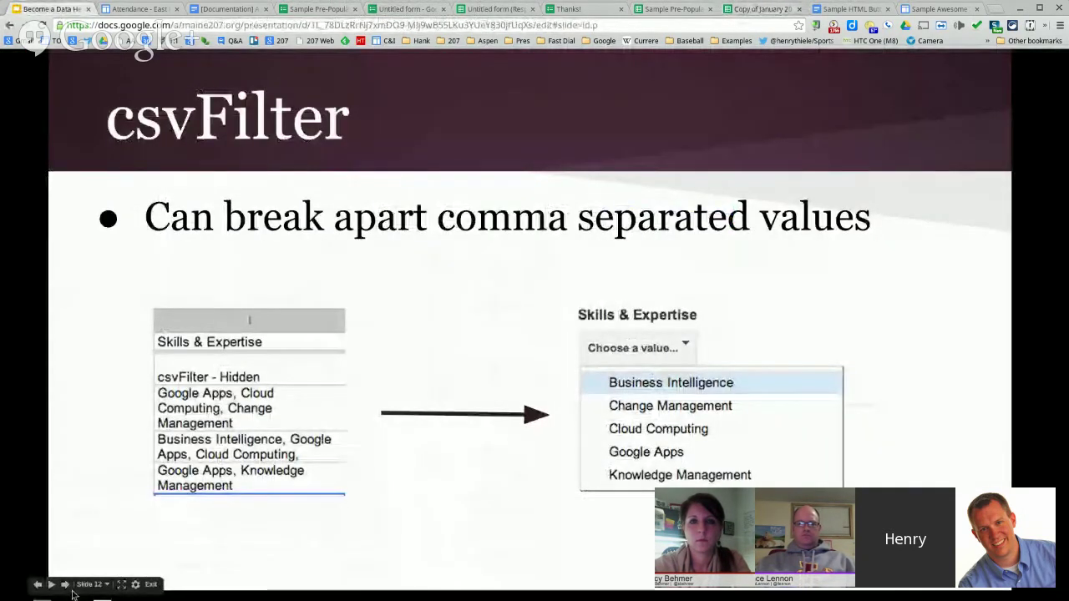
pyautogui.click(65, 585)
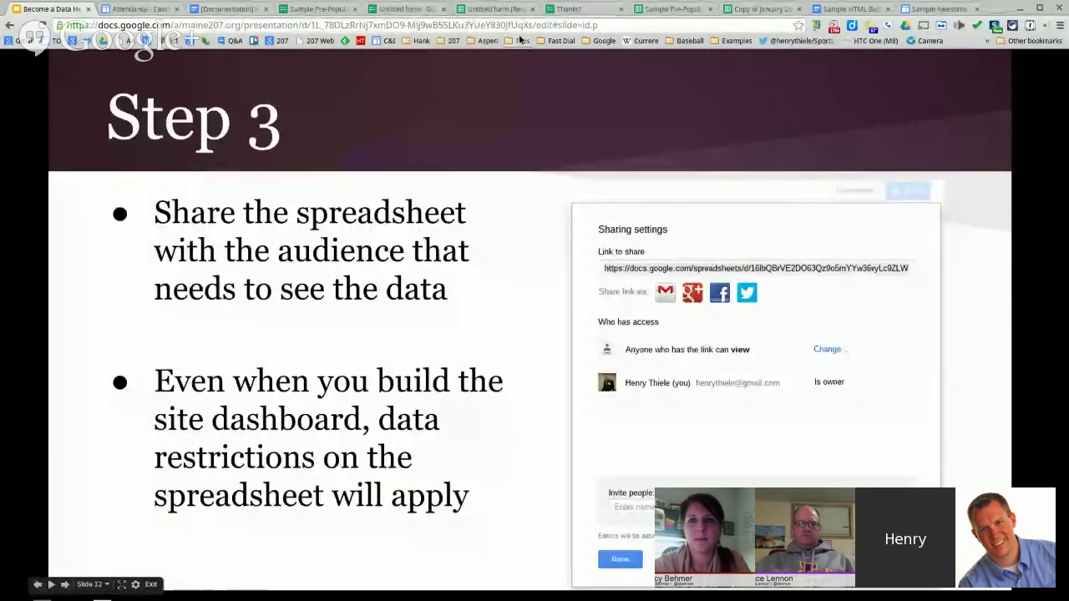
pyautogui.click(663, 11)
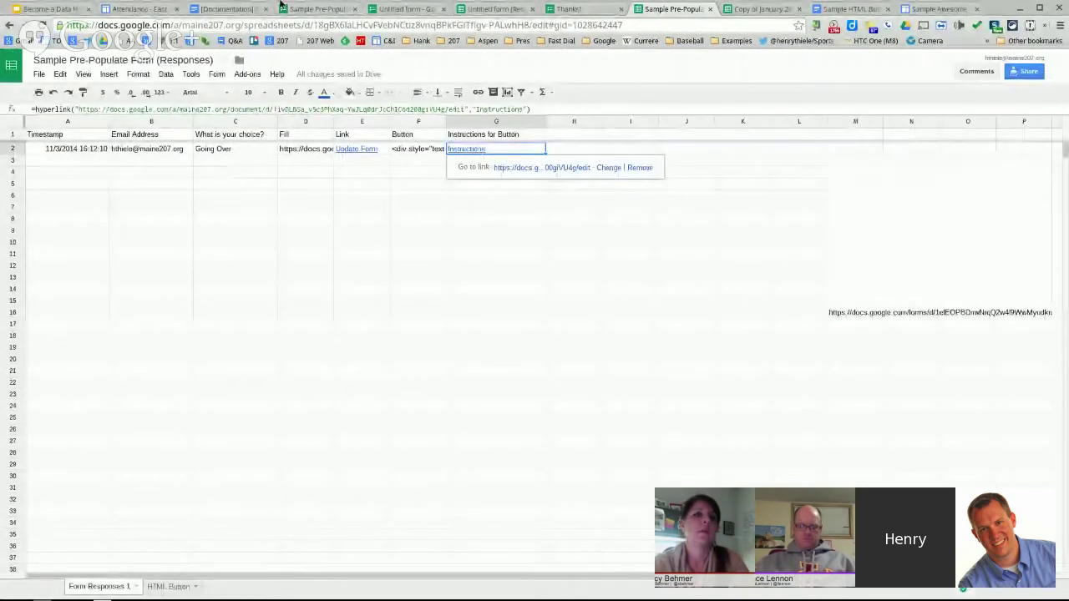
pyautogui.click(751, 9)
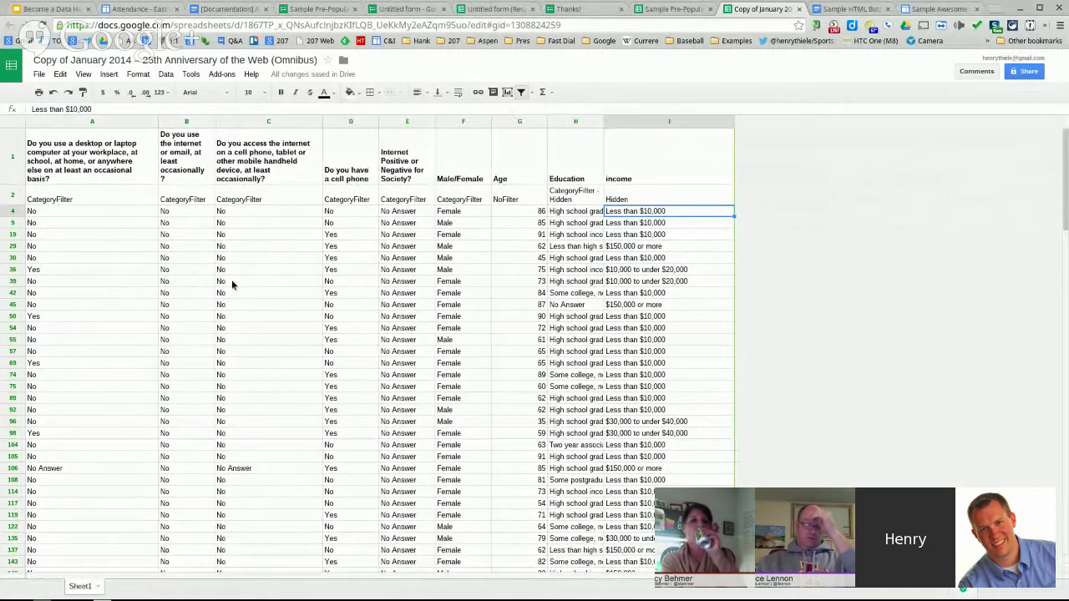
pyautogui.click(958, 7)
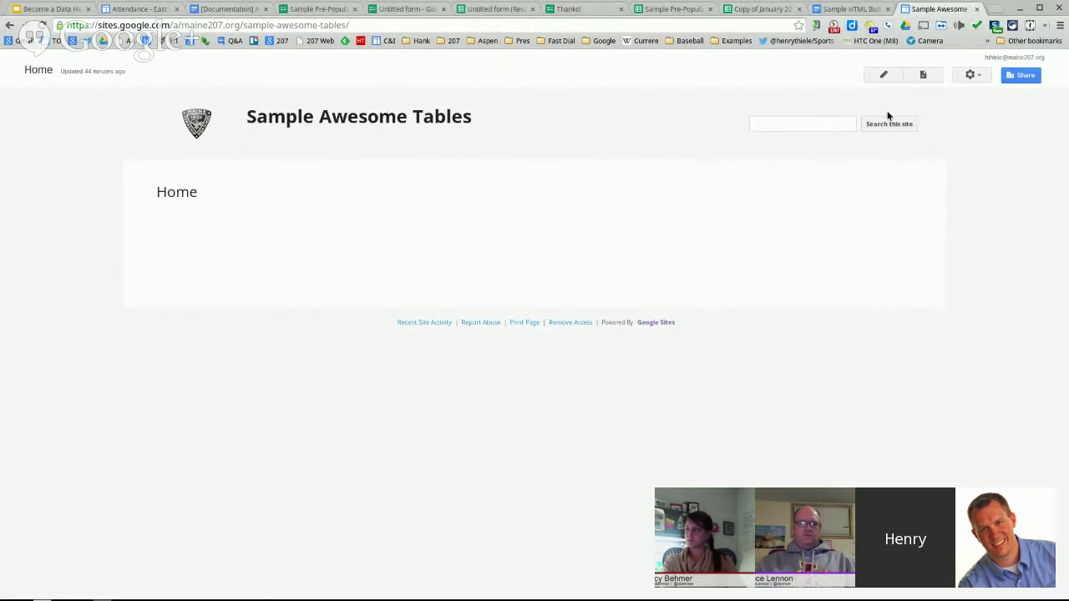
pyautogui.click(884, 76)
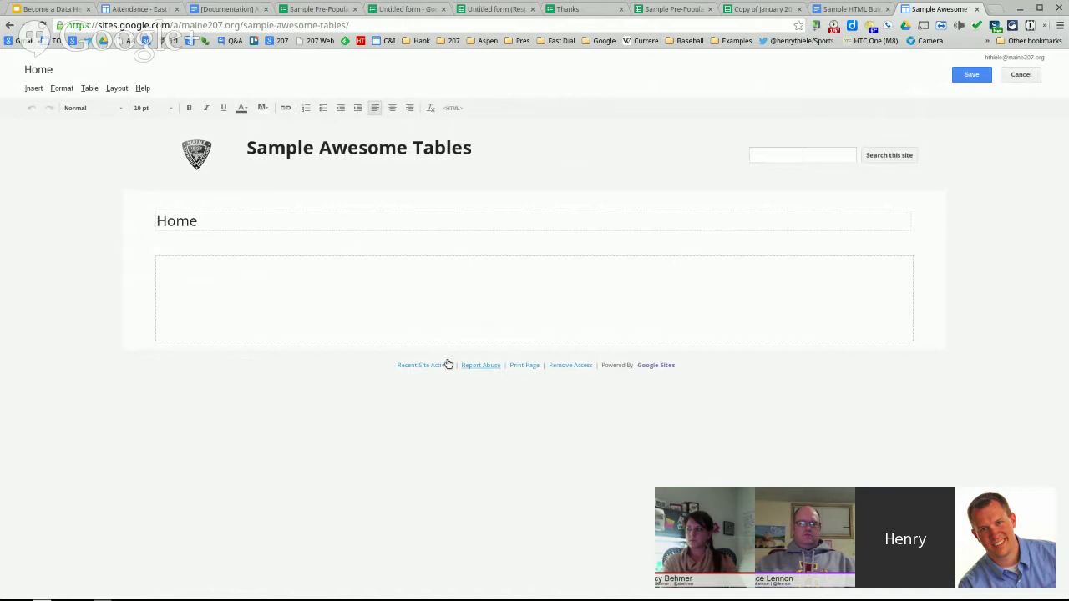
# - Search the gadget gallery for 'Awesome' and select the Awesome Table gadget
pyautogui.click(34, 90)
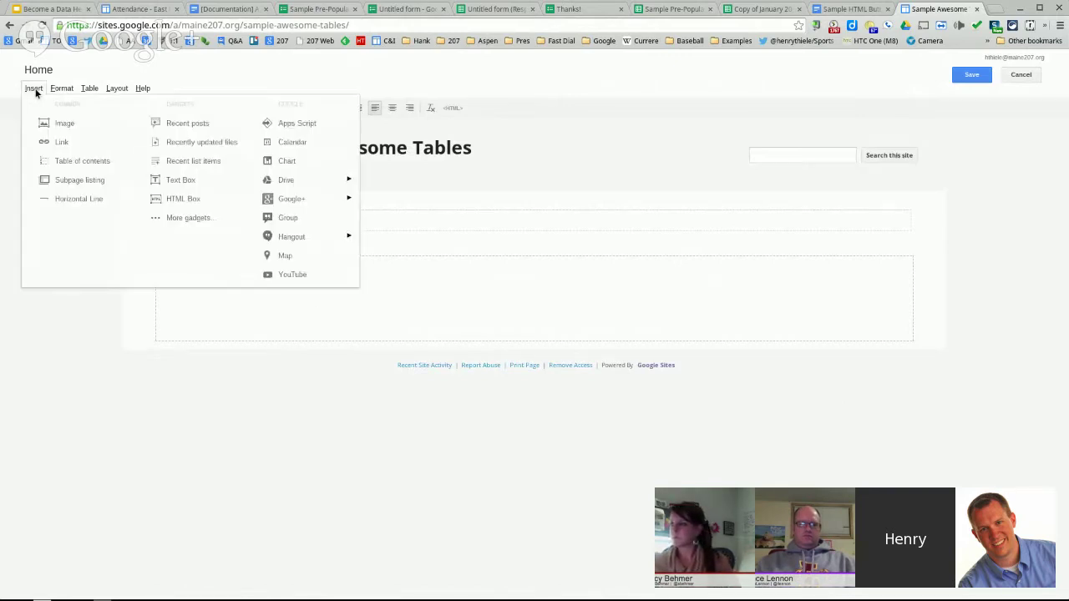
pyautogui.click(189, 218)
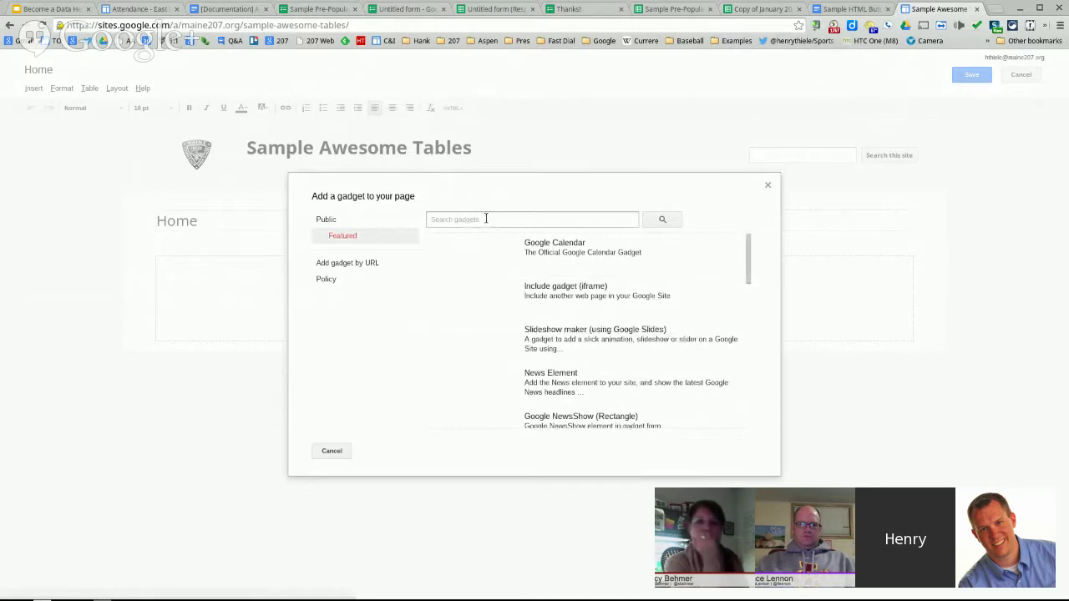
pyautogui.write('Awesome')
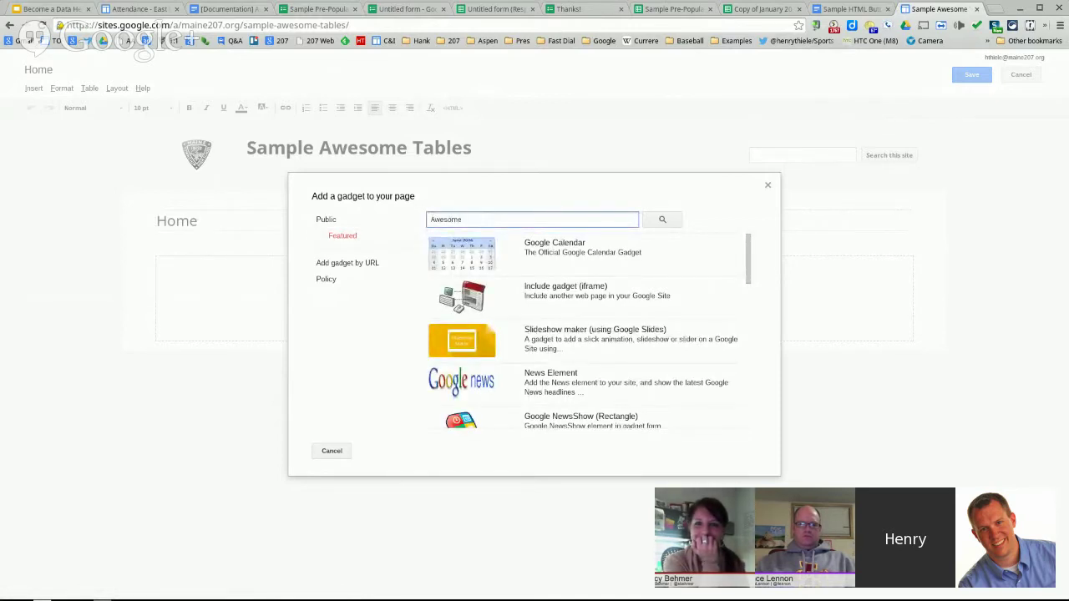
pyautogui.press('Return')
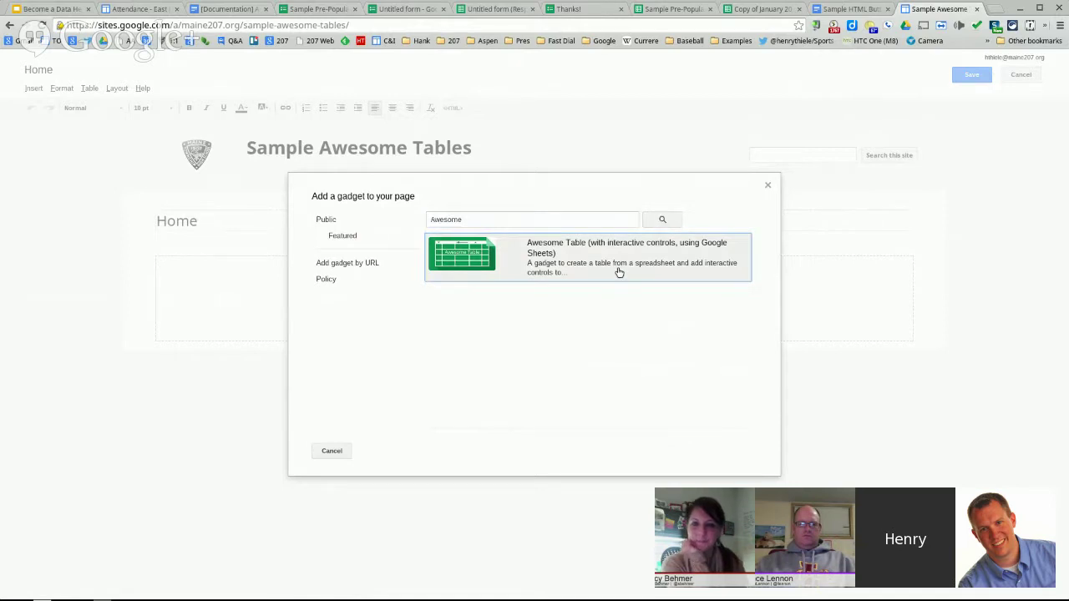
pyautogui.click(619, 272)
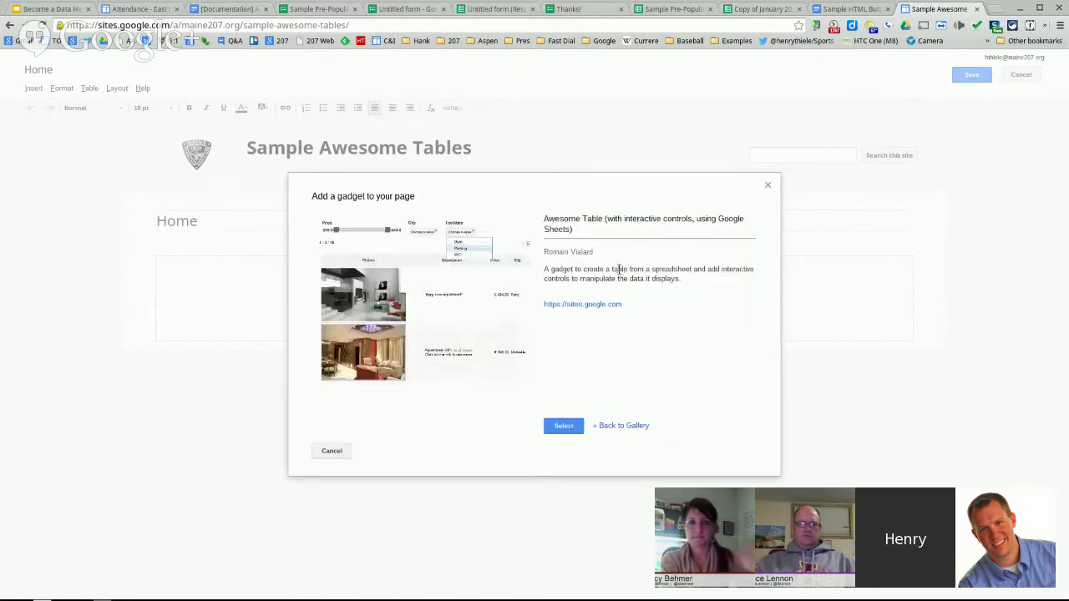
pyautogui.click(566, 427)
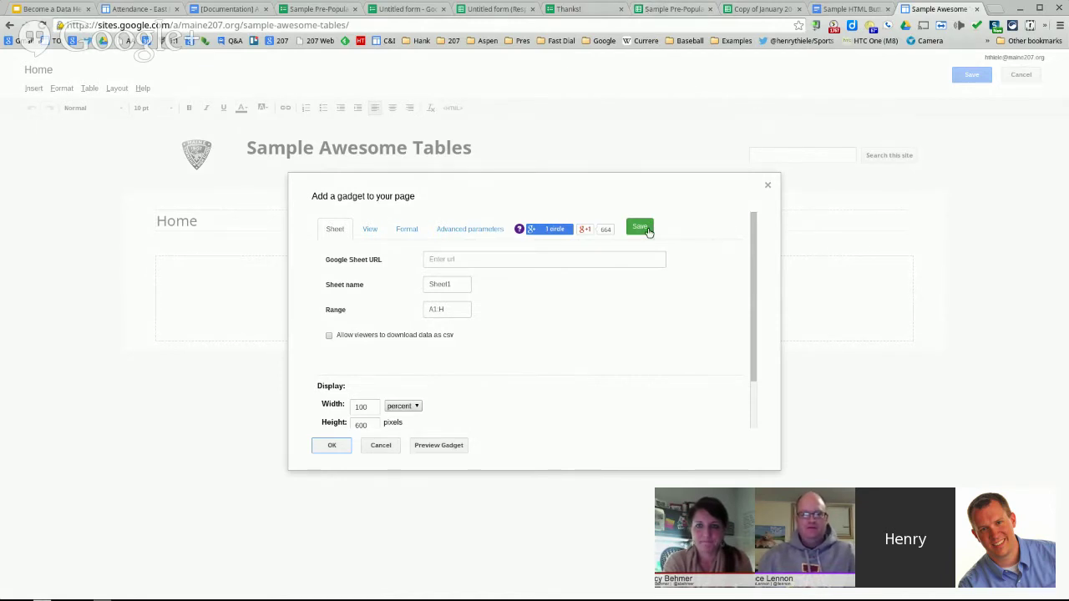
# - Copy the survey spreadsheet's web address into the gadget's Google Sheet URL field
pyautogui.click(754, 9)
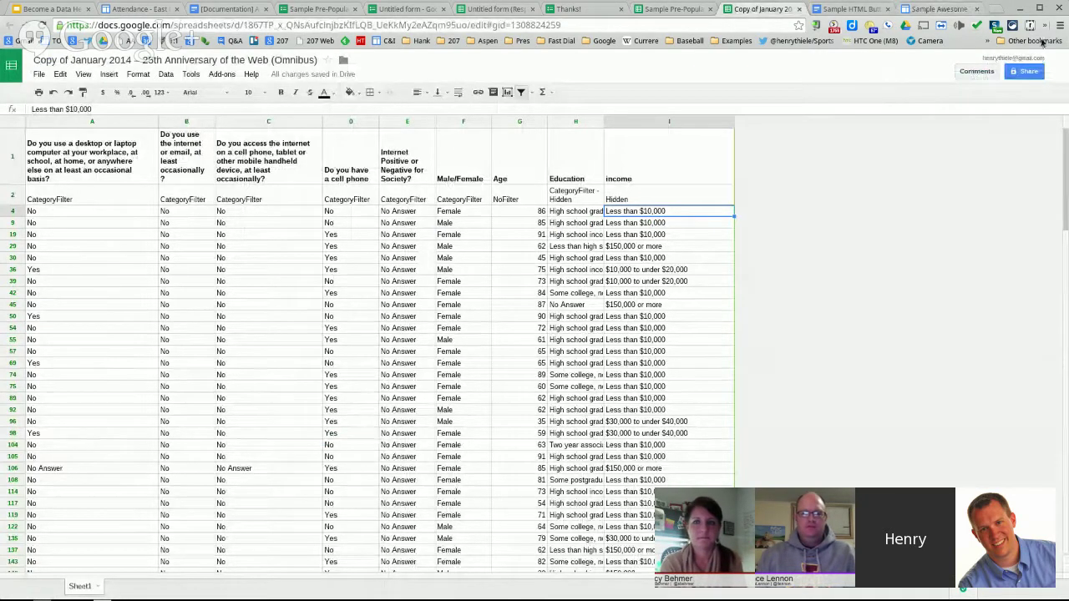
pyautogui.click(940, 10)
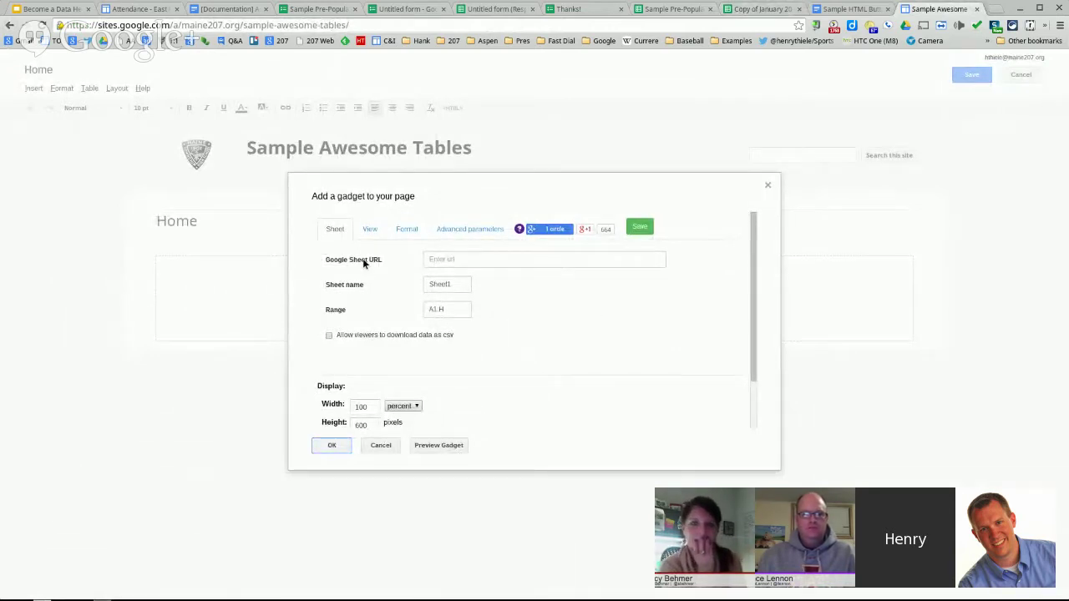
pyautogui.click(762, 9)
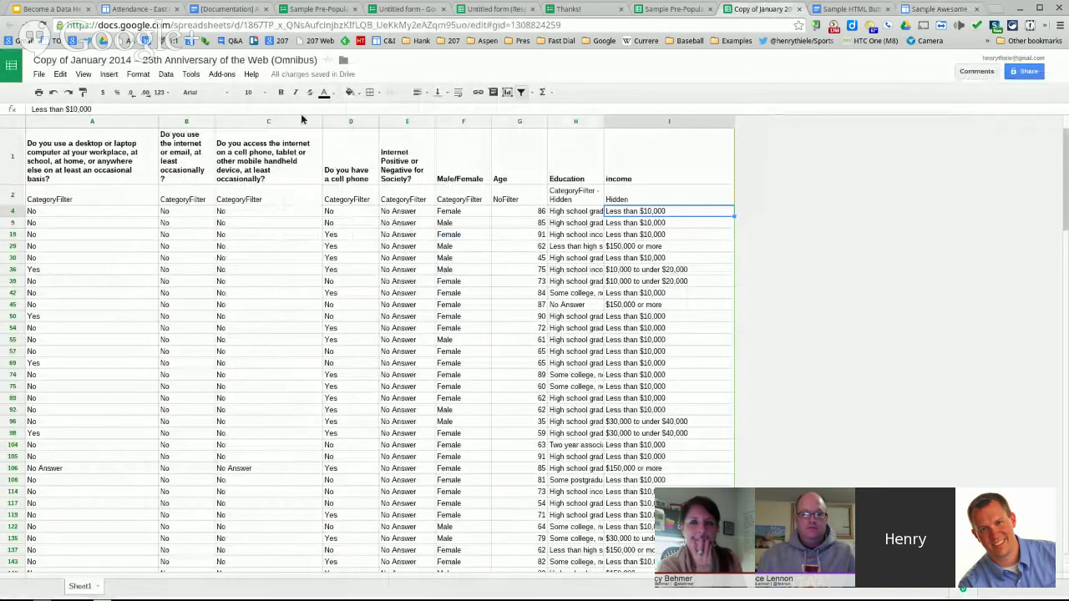
pyautogui.click(125, 25)
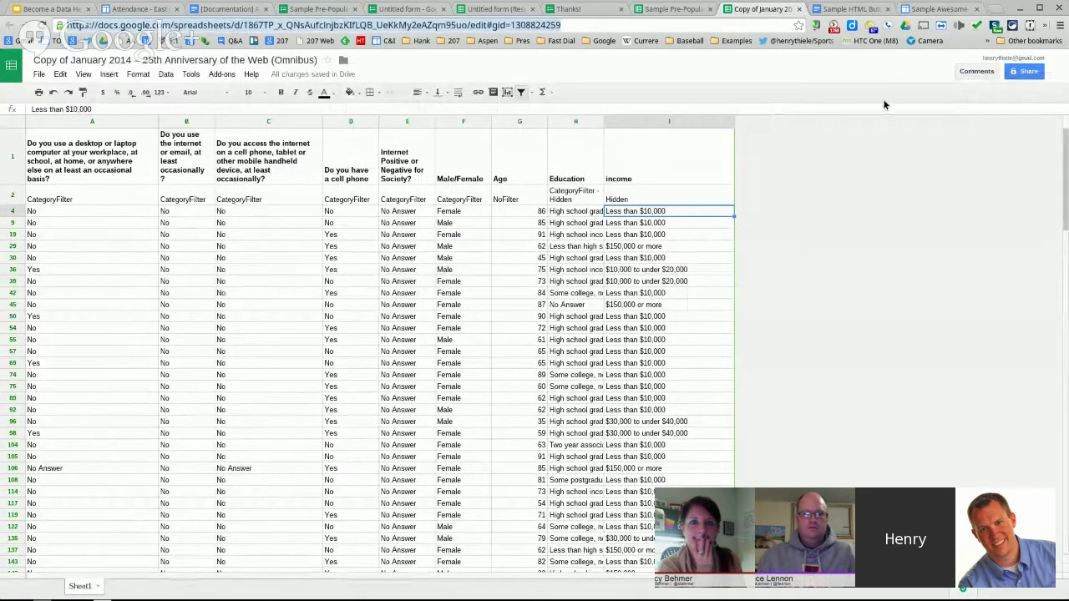
pyautogui.click(594, 24)
pyautogui.moveTo(595, 25); pyautogui.dragTo(66, 25)
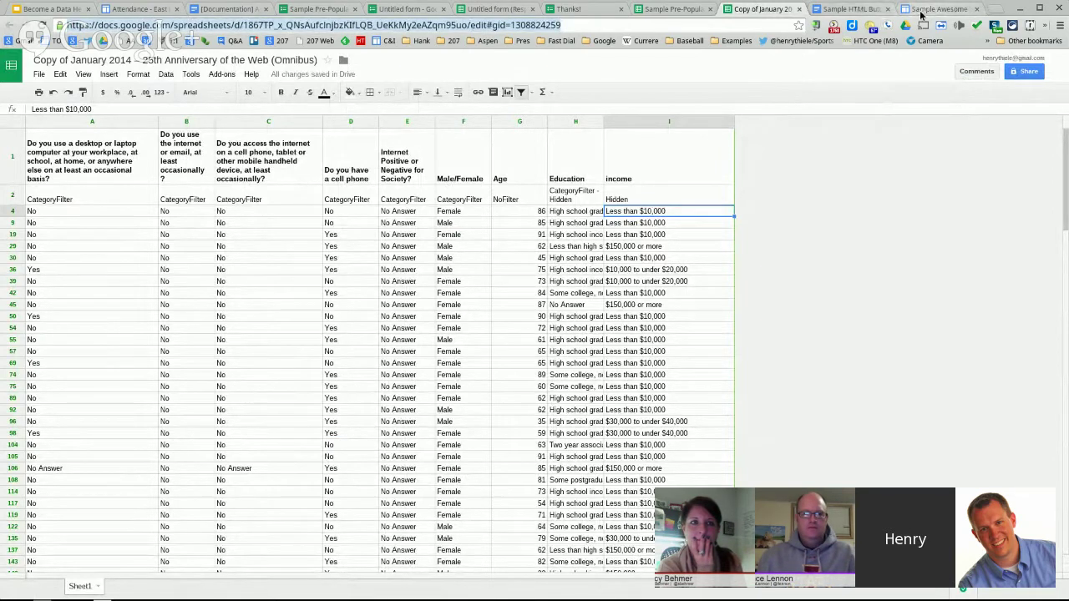
pyautogui.click(924, 9)
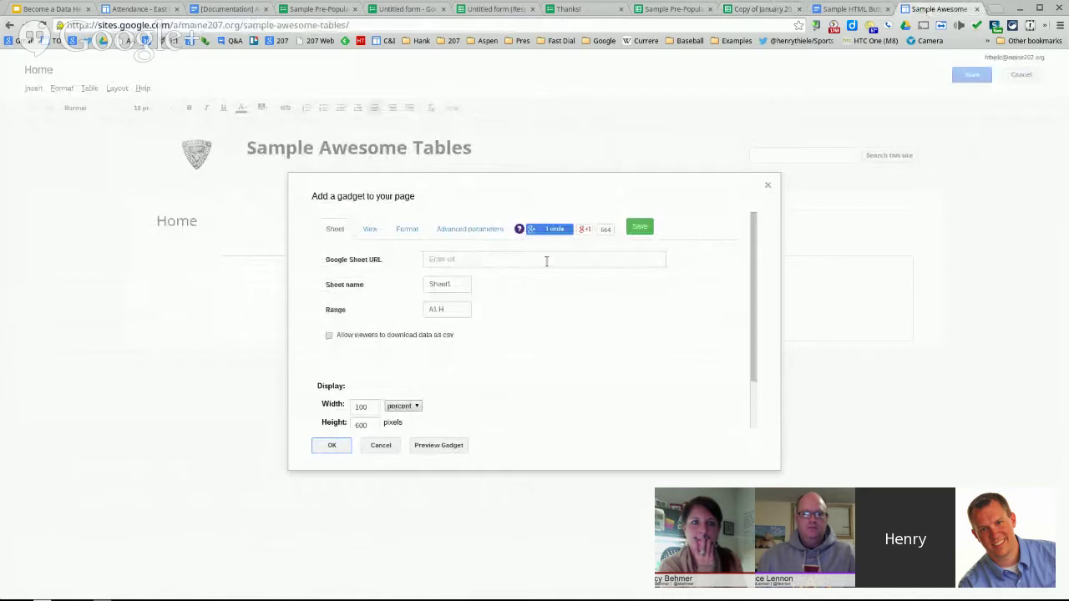
pyautogui.click(504, 259)
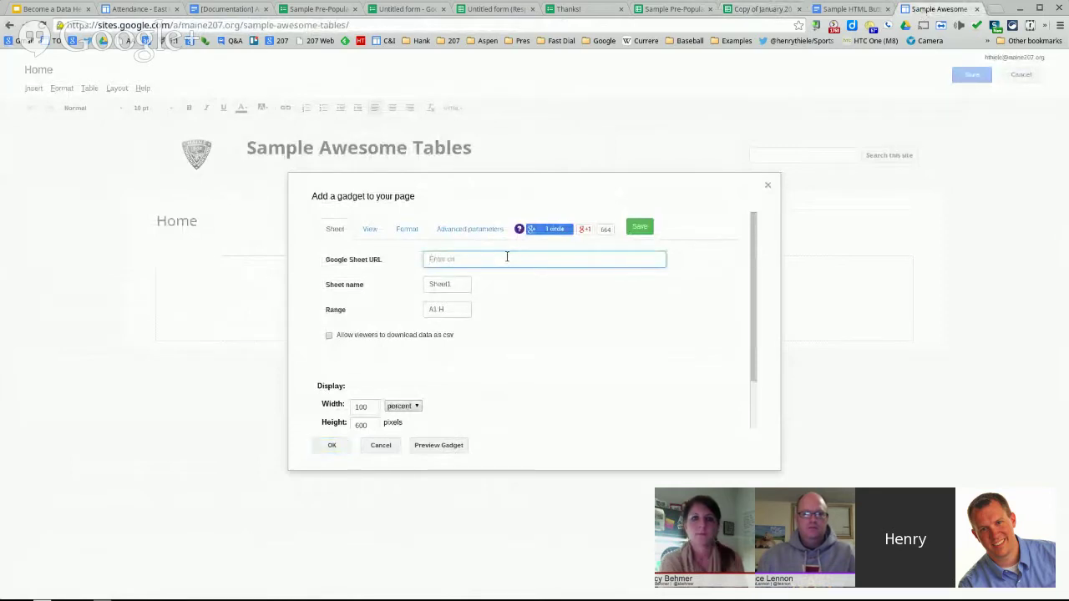
pyautogui.hotkey('ctrl', 'v')
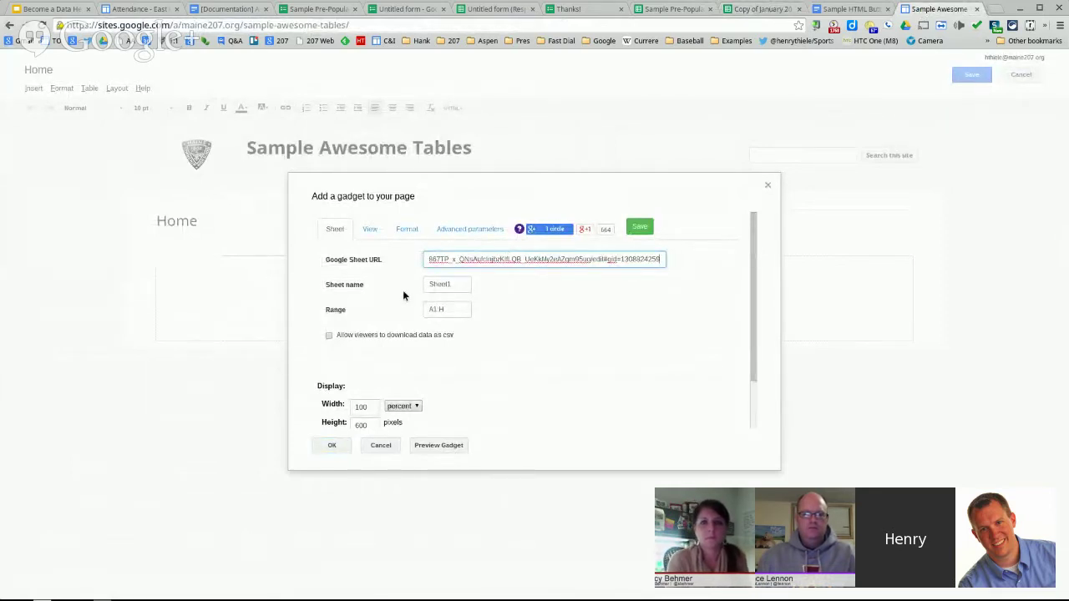
# - Confirm the spreadsheet's tab name and keep Sheet1 as the gadget's sheet name
pyautogui.click(744, 11)
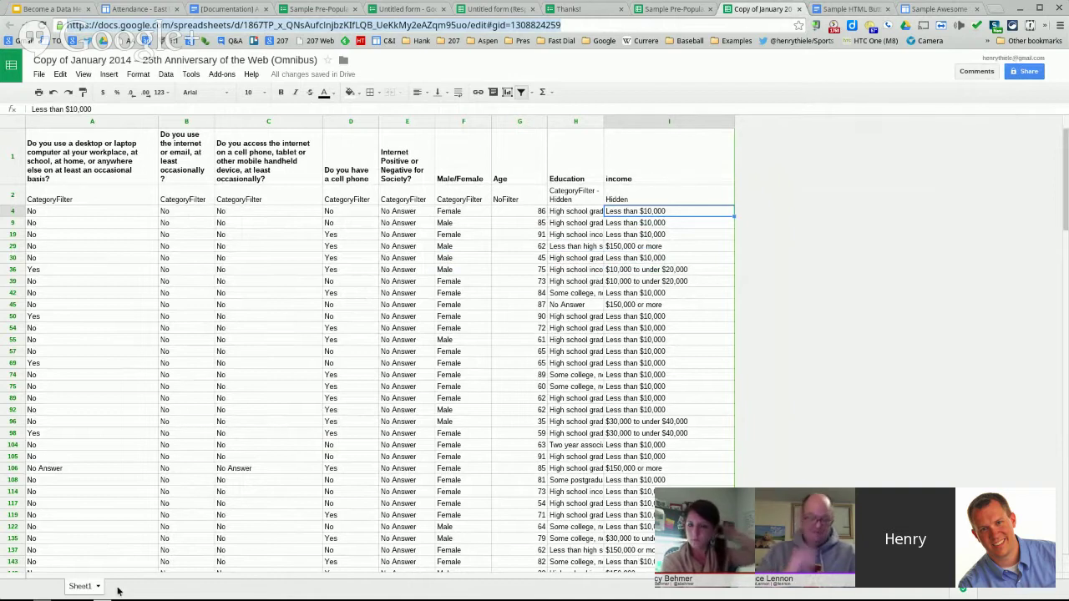
pyautogui.doubleClick(85, 589)
pyautogui.hotkey('ctrl', 'c')
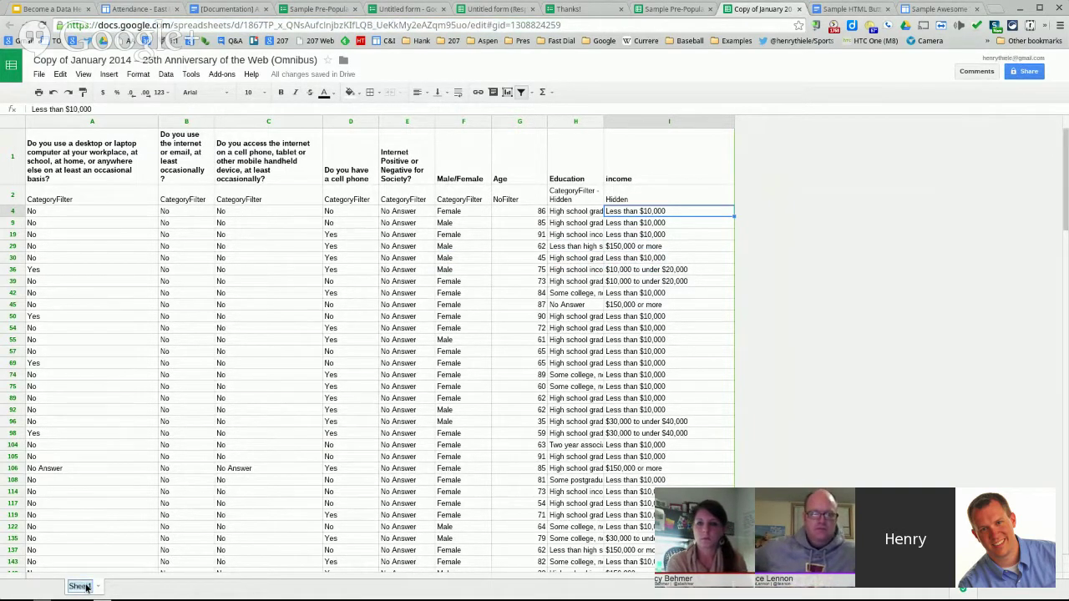
pyautogui.click(115, 539)
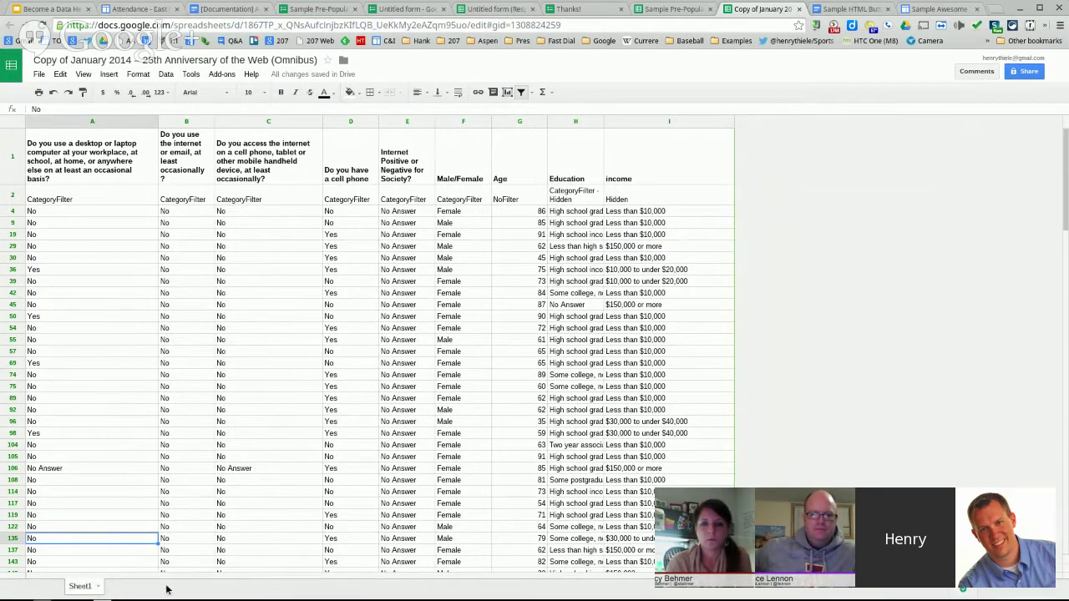
pyautogui.click(934, 8)
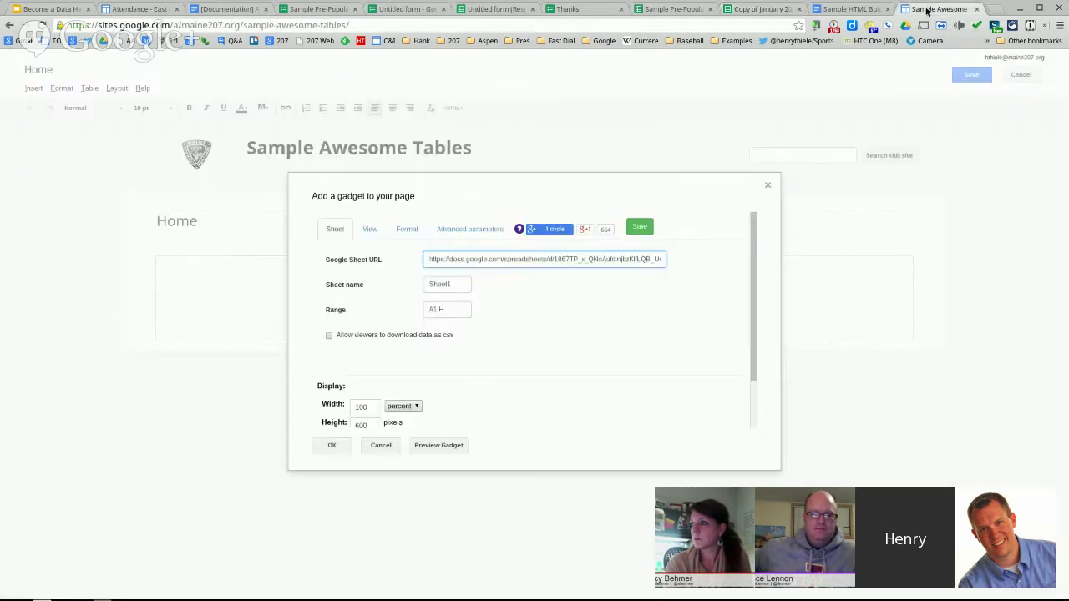
pyautogui.doubleClick(453, 284)
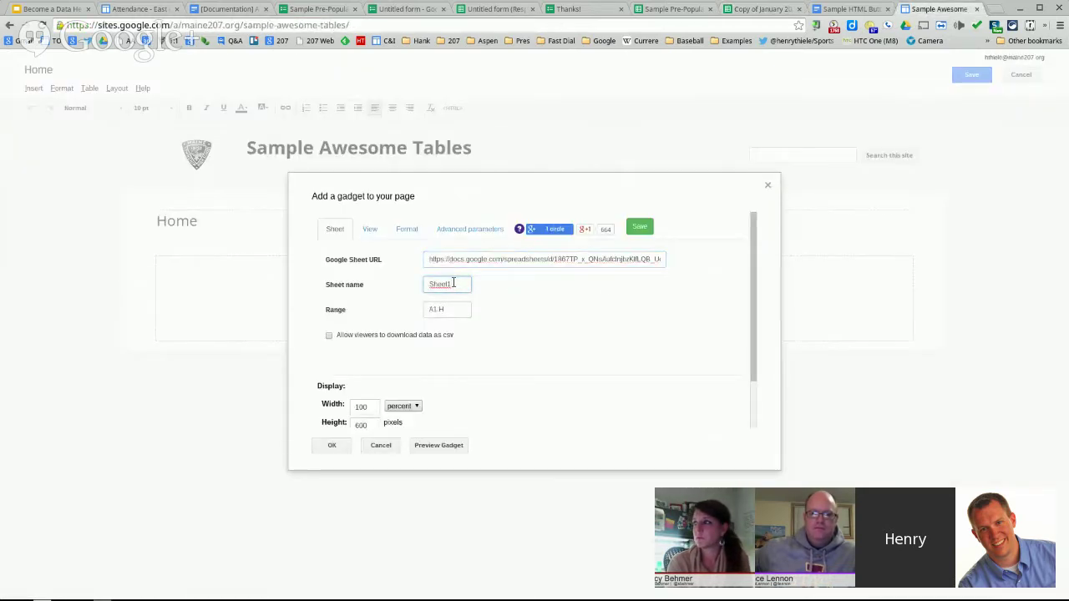
pyautogui.hotkey('ctrl', 'v')
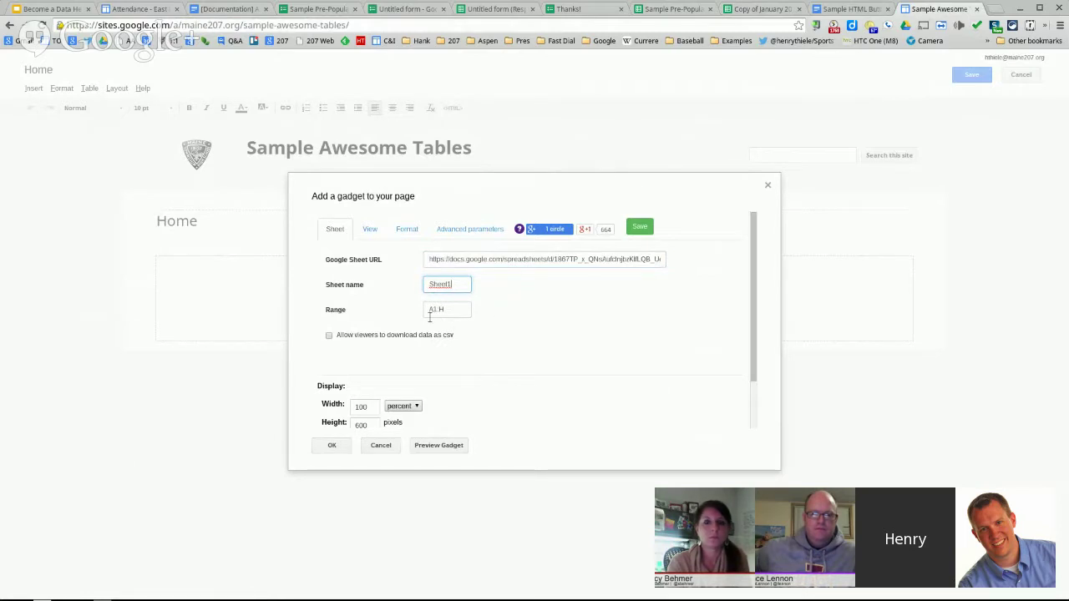
# - Set F2's filter entry to Hidden and paste E2's CategoryFilter into I2 for income
pyautogui.click(748, 12)
pyautogui.click(59, 146)
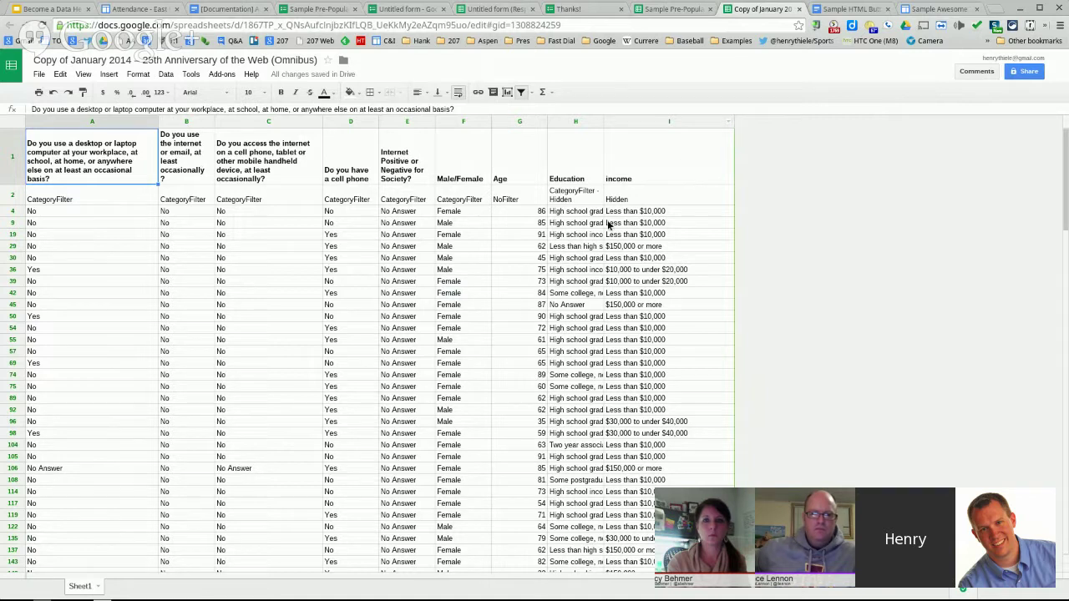
pyautogui.click(652, 198)
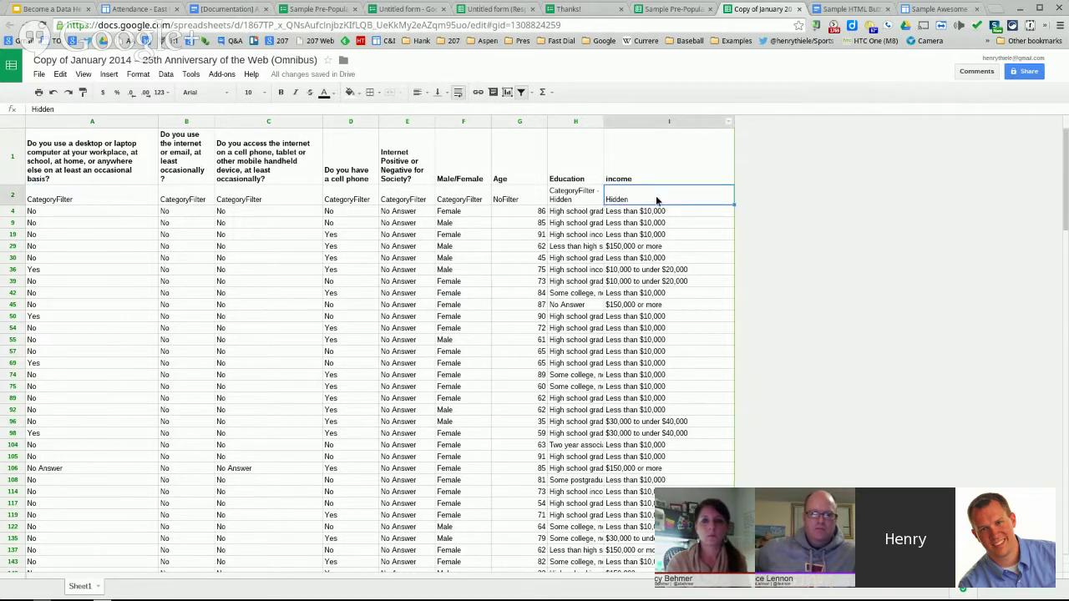
pyautogui.click(470, 202)
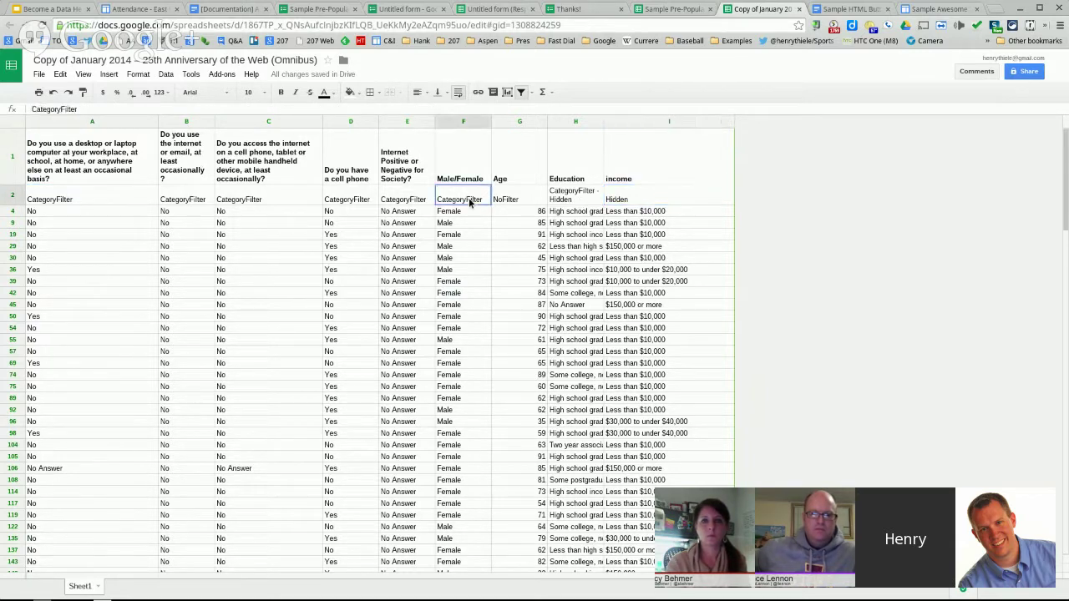
pyautogui.write('Hidden')
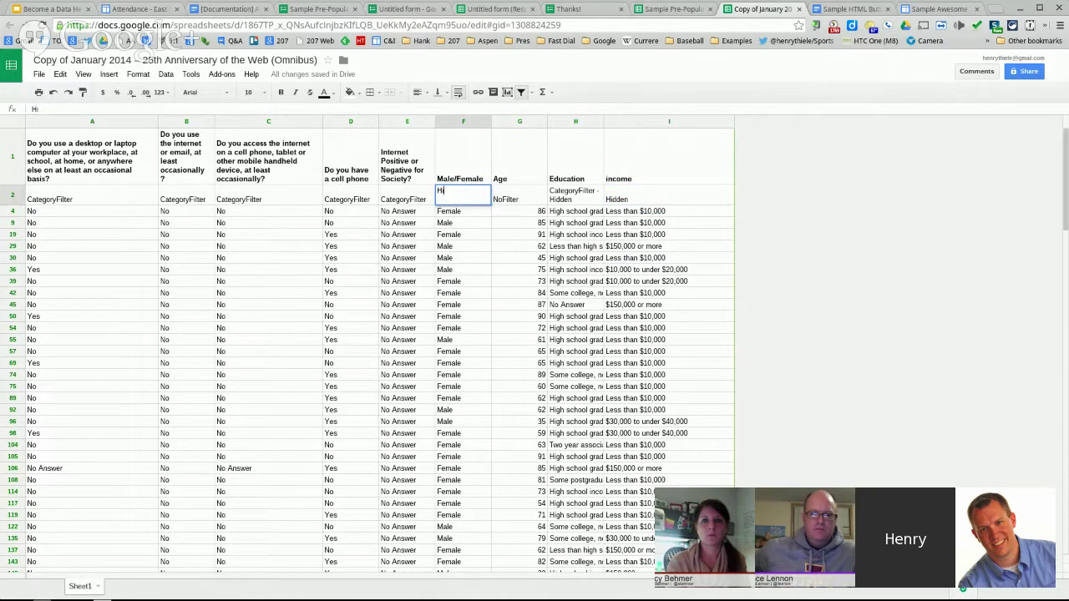
pyautogui.click(643, 199)
pyautogui.click(410, 202)
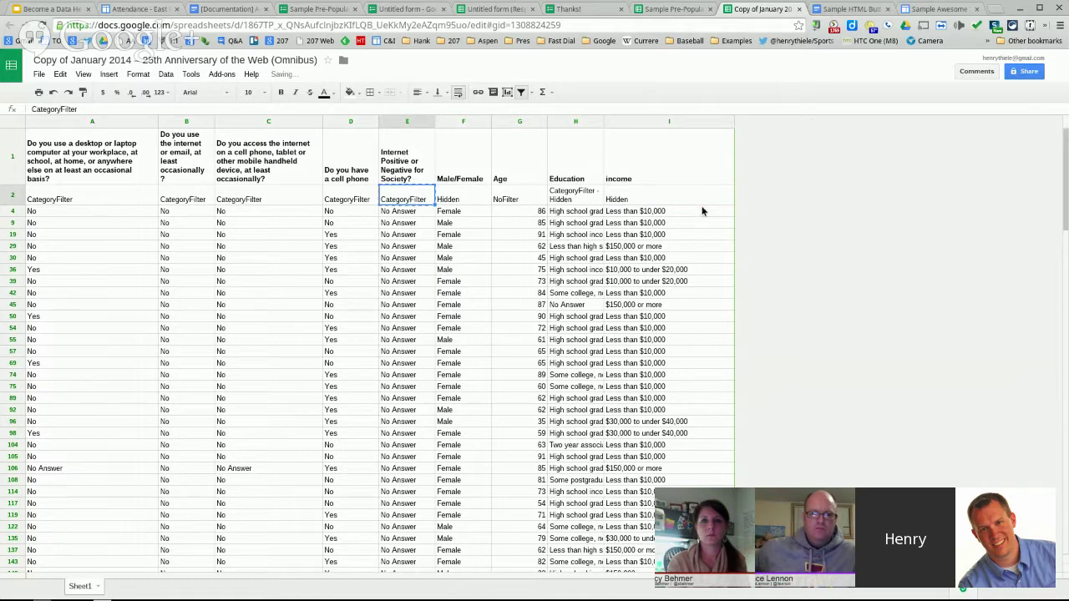
pyautogui.click(646, 193)
pyautogui.write('CategoryFilter')
pyautogui.click(690, 256)
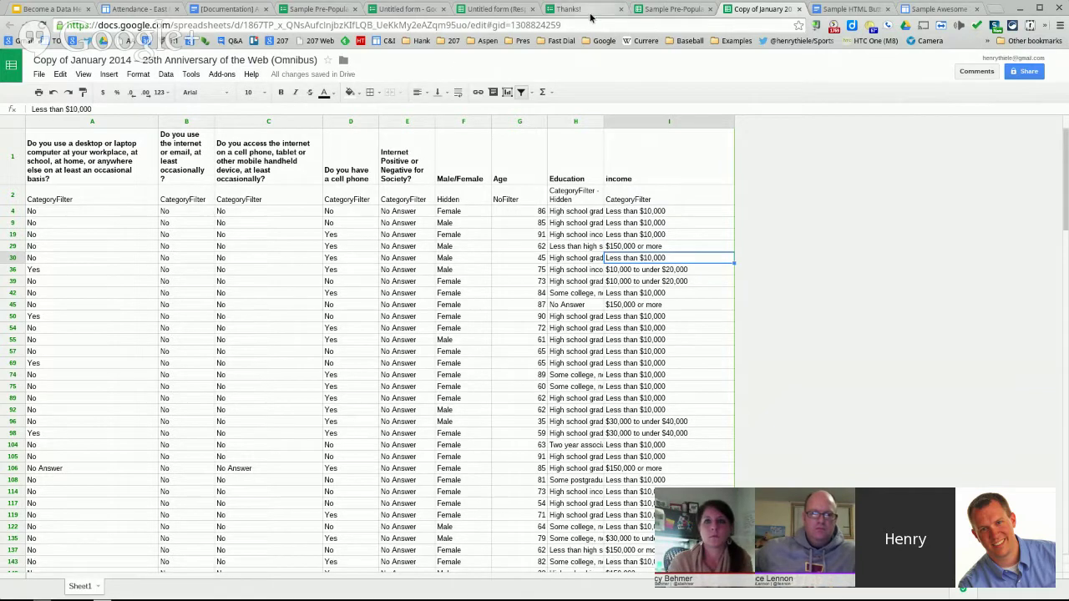
# - Widen the gadget's data range to A1:I to include the income column
pyautogui.click(936, 9)
pyautogui.click(450, 314)
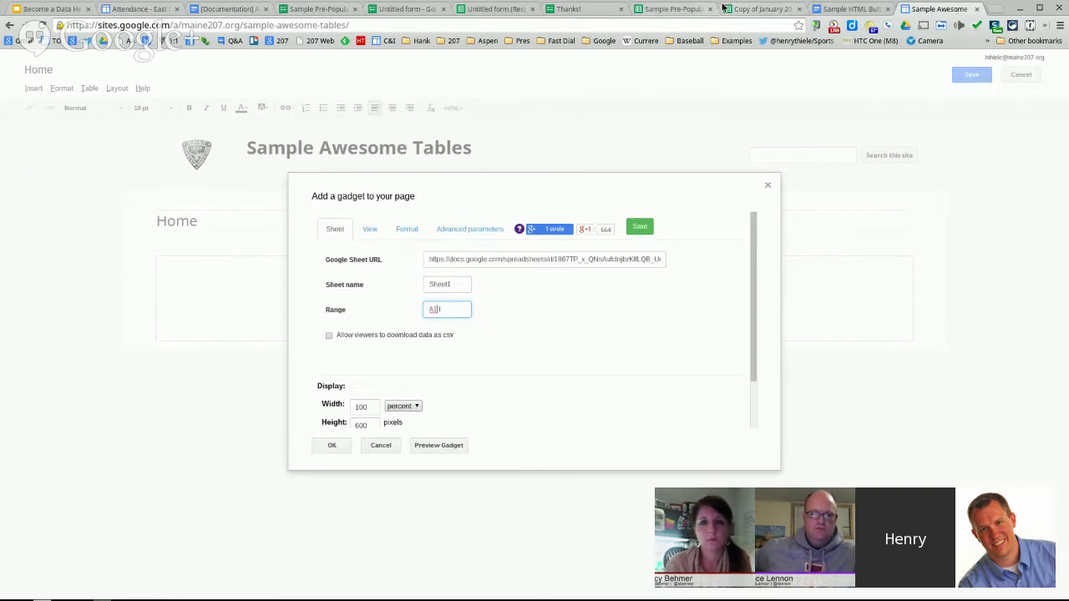
pyautogui.click(756, 9)
pyautogui.click(101, 145)
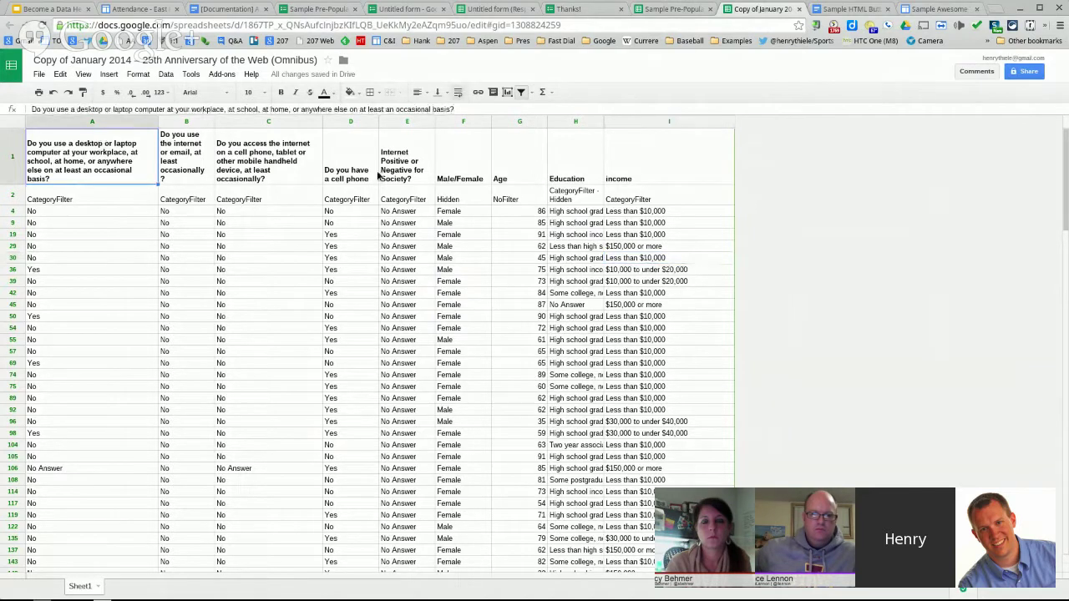
pyautogui.scroll(-20, 695, 257)
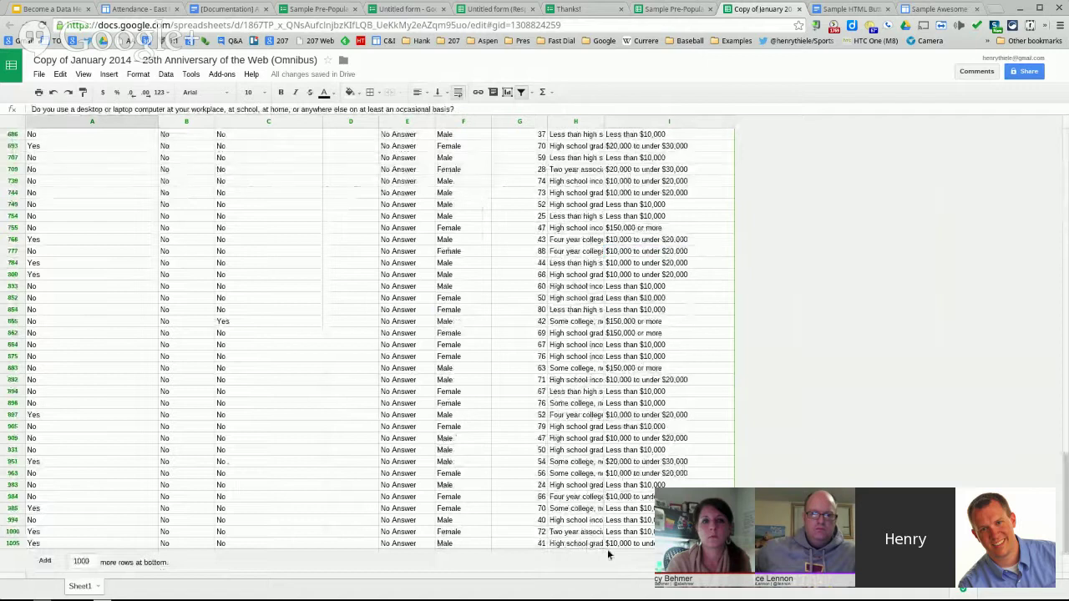
pyautogui.click(634, 544)
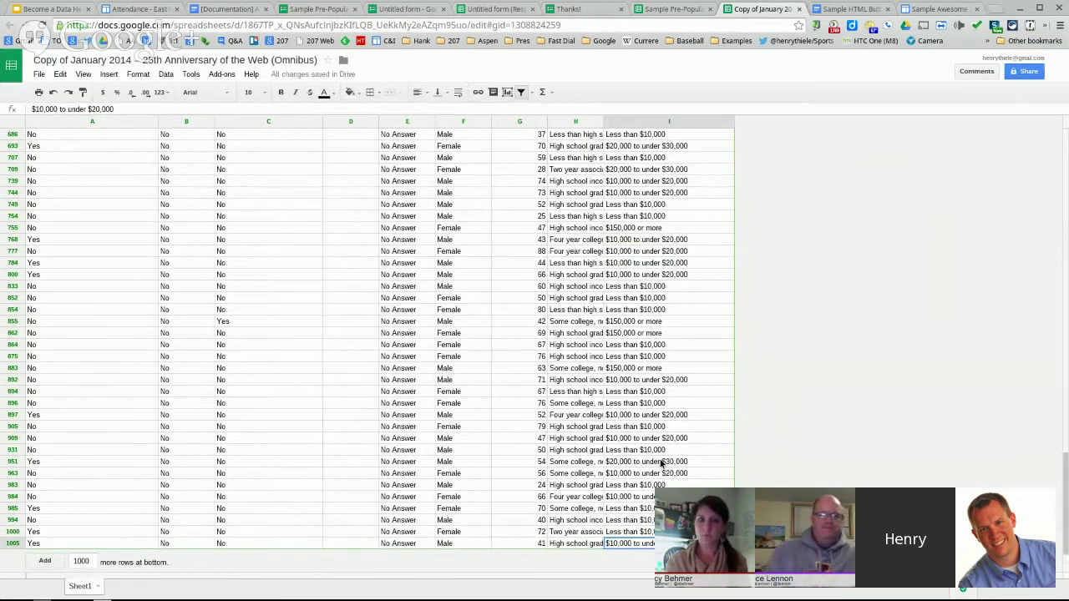
pyautogui.click(912, 8)
pyautogui.click(456, 310)
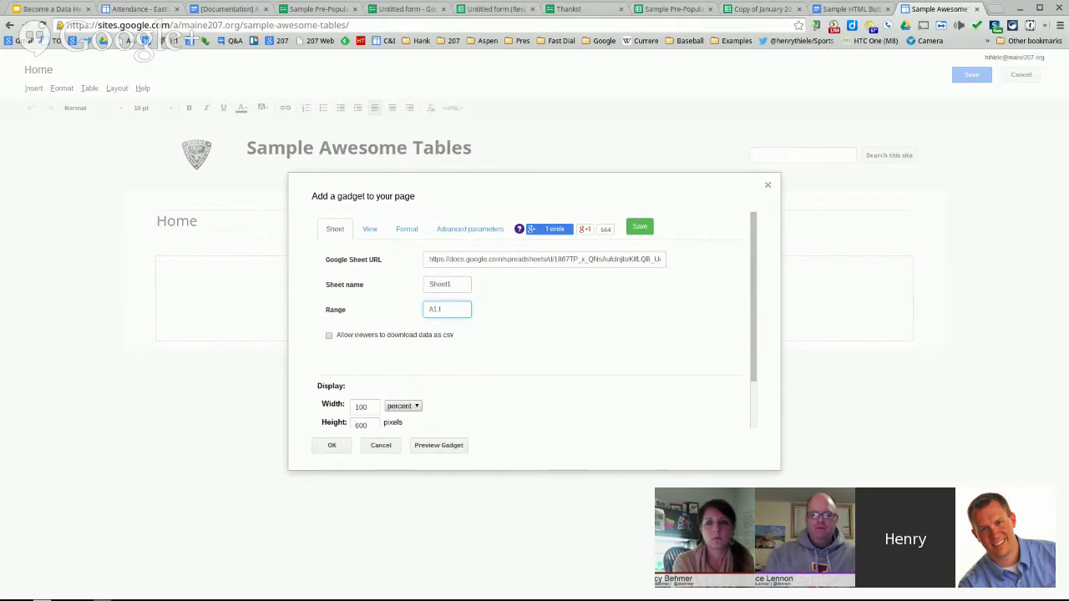
# - Leave csv downloads turned off and save the gadget's settings
pyautogui.click(444, 337)
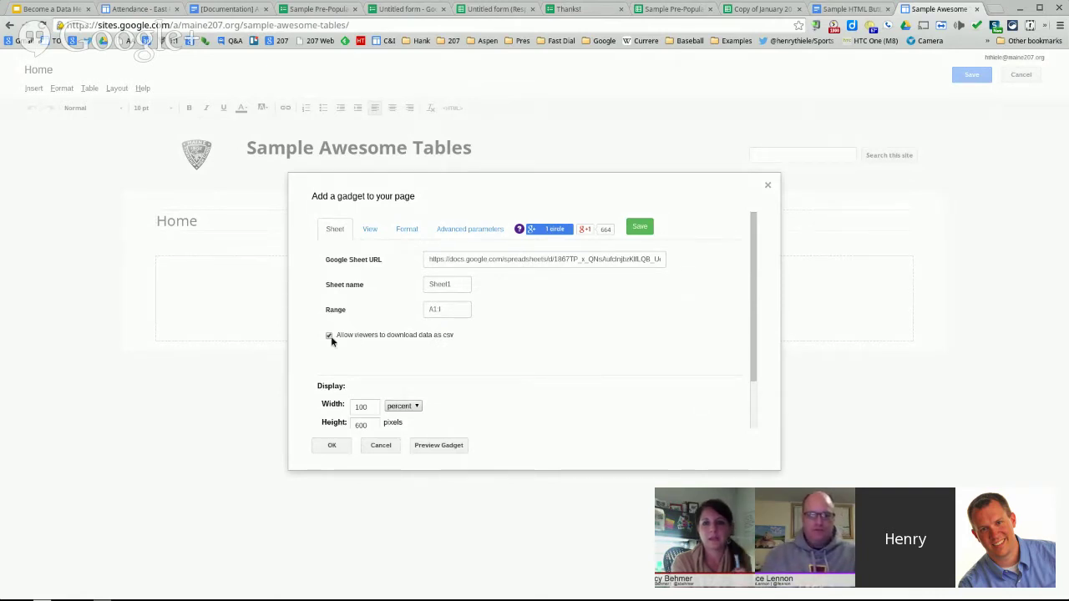
pyautogui.click(329, 335)
pyautogui.moveTo(753, 309); pyautogui.dragTo(742, 378)
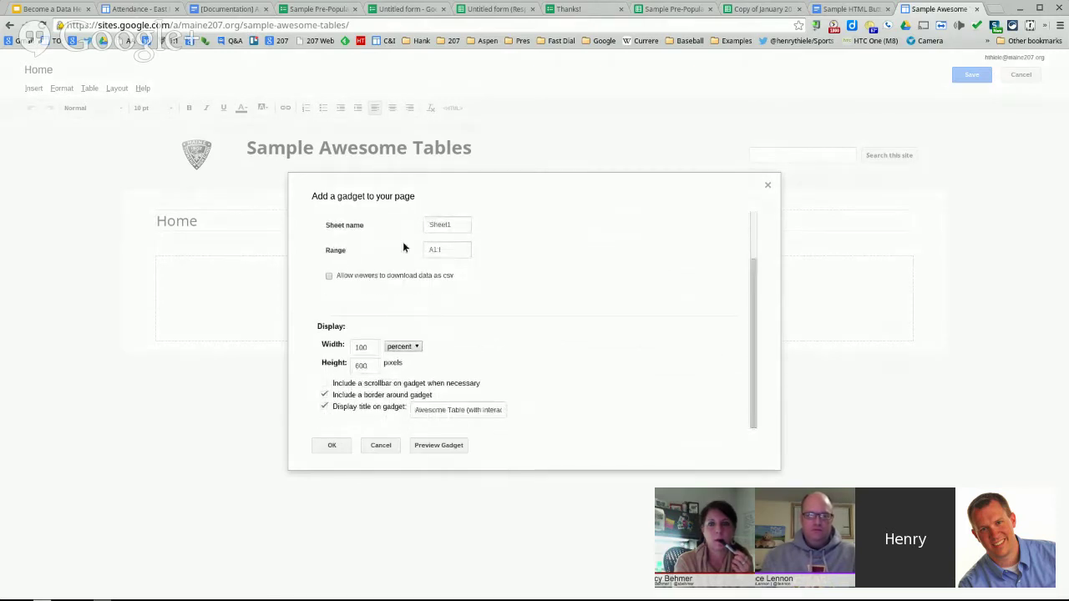
pyautogui.click(329, 275)
pyautogui.click(330, 275)
pyautogui.scroll(3, 620, 349)
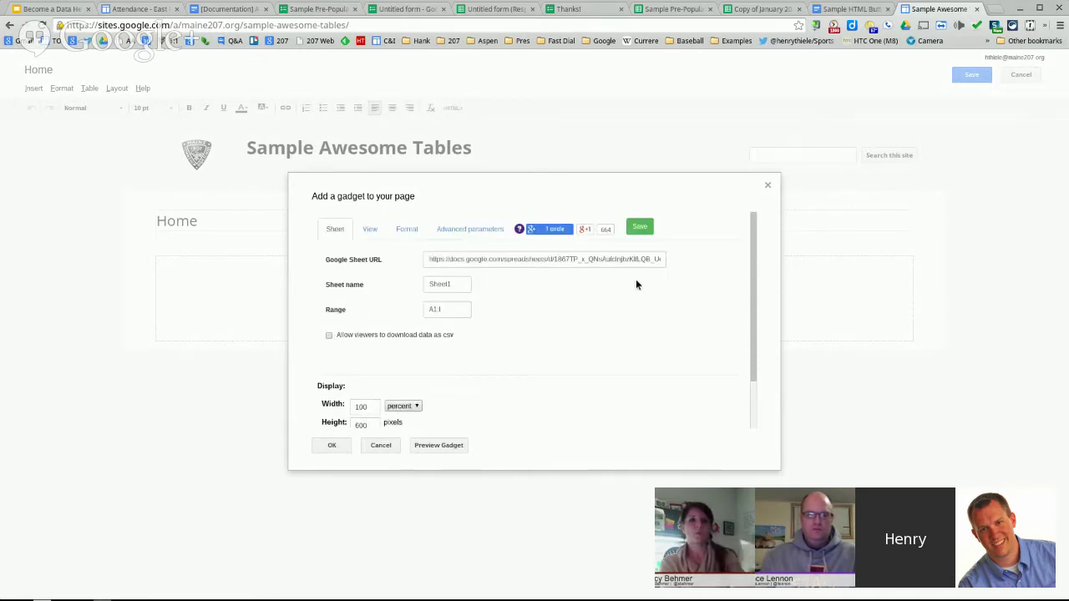
pyautogui.click(640, 226)
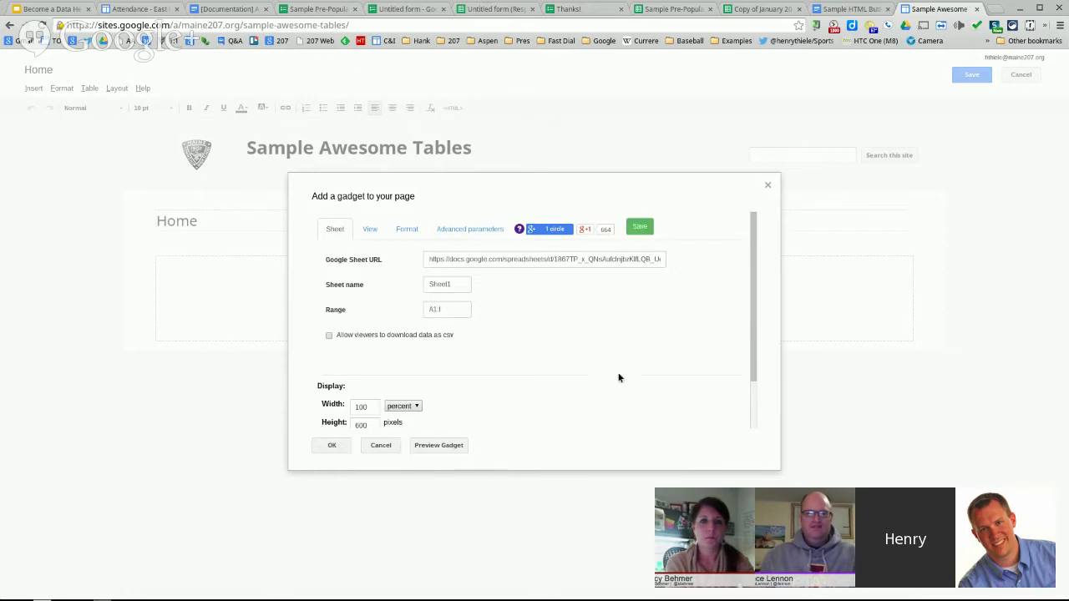
# - Uncheck Display title on gadget and show the display-type choices with Table selected
pyautogui.scroll(-2, 342, 398)
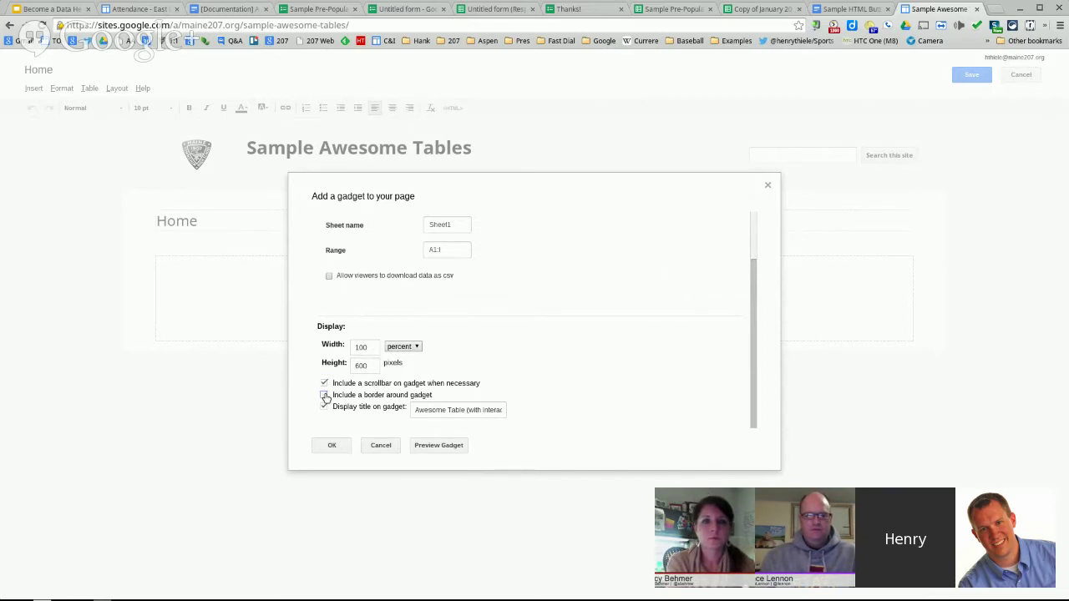
pyautogui.click(325, 406)
pyautogui.scroll(2, 570, 371)
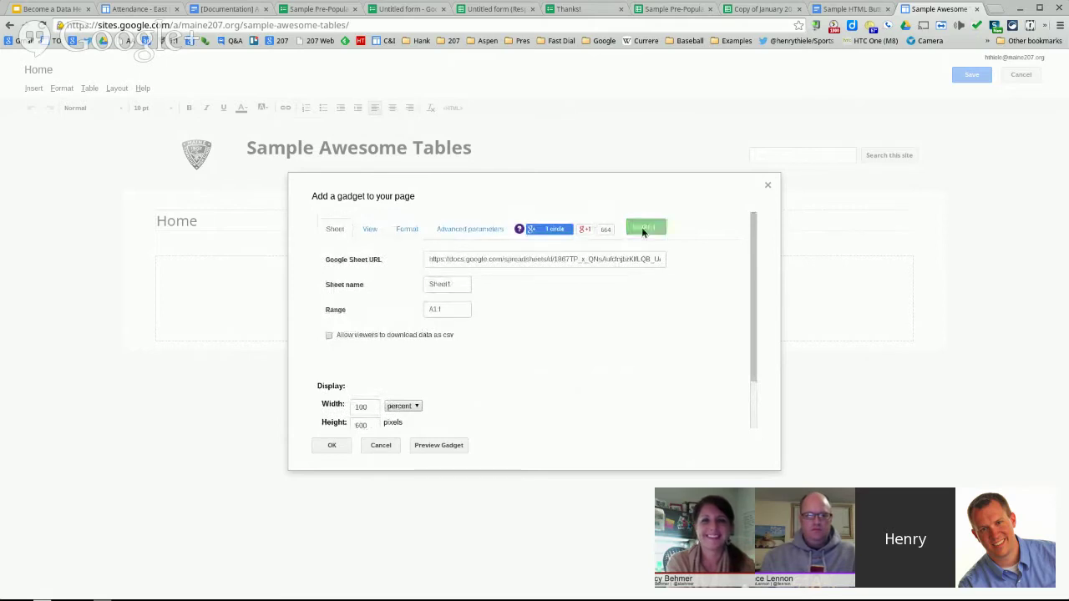
pyautogui.click(370, 232)
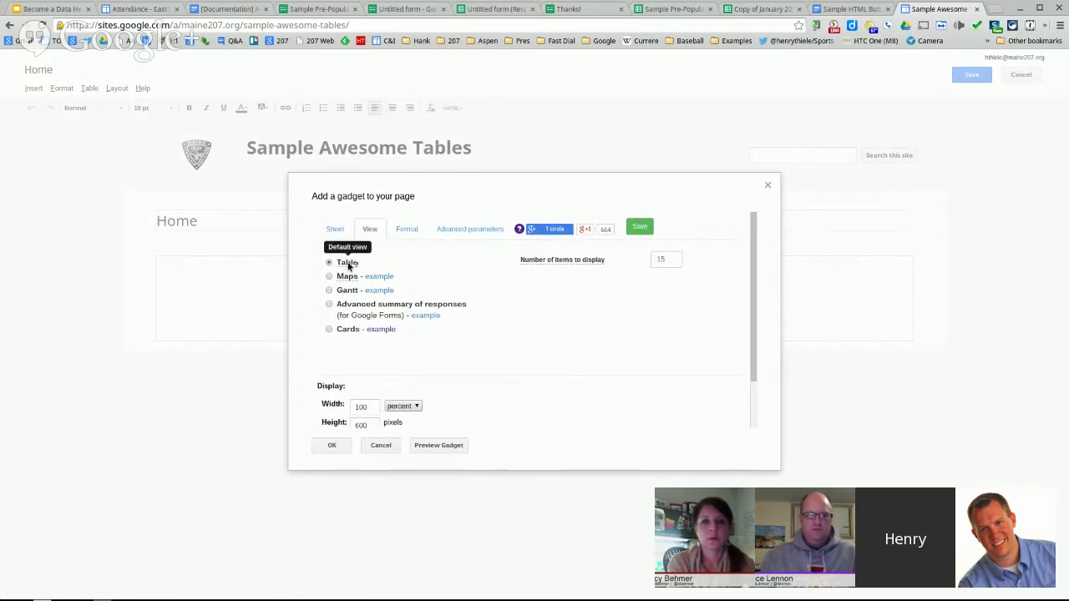
# - Review the Format and Advanced parameters tabs, insert the Awesome Table gadget, and save the Home page
pyautogui.click(760, 8)
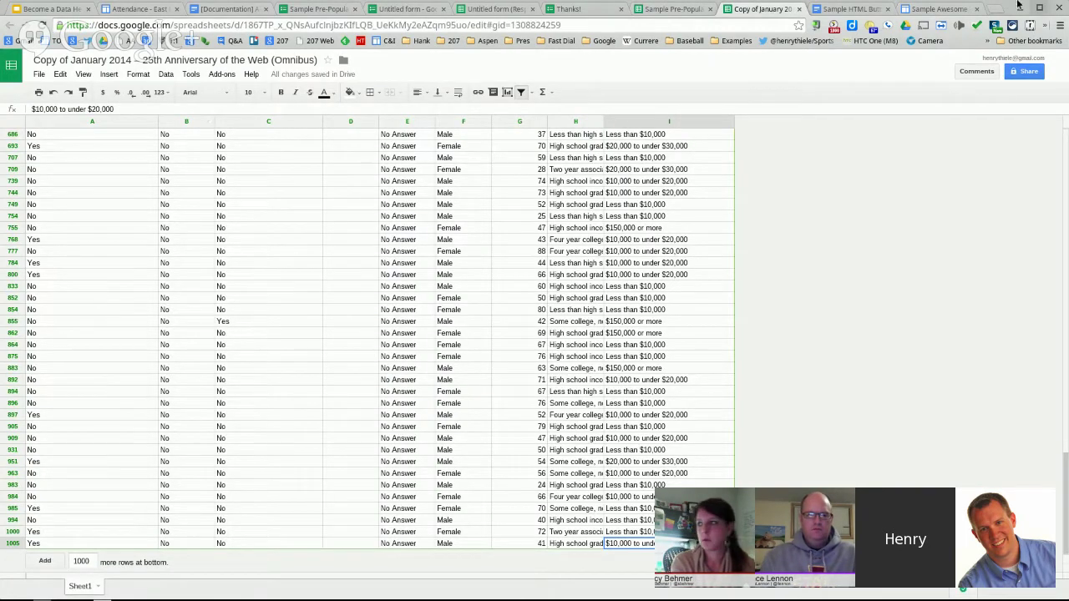
pyautogui.click(936, 8)
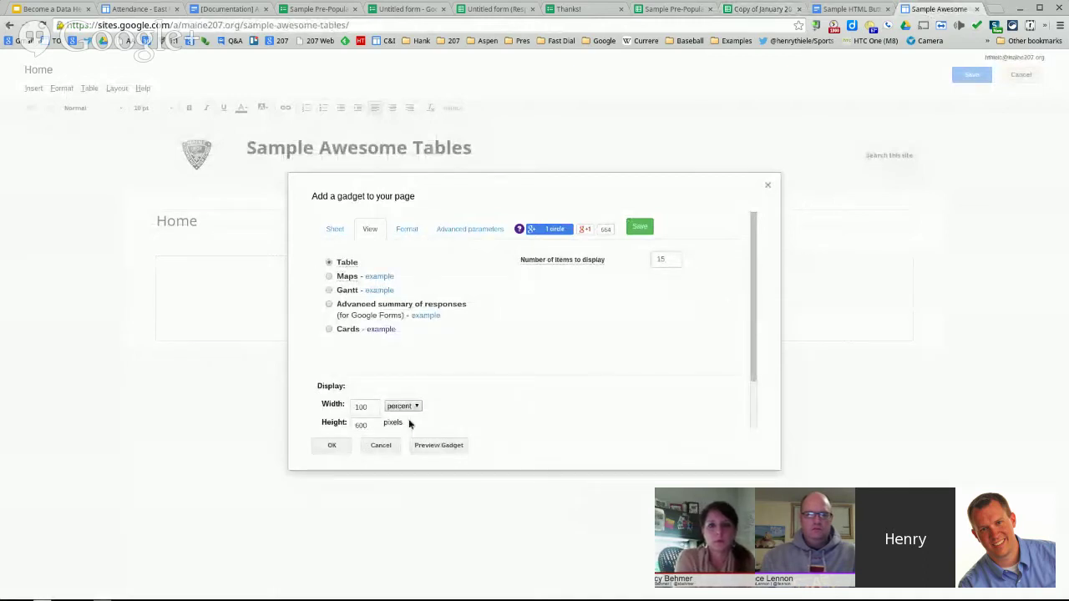
pyautogui.click(418, 231)
pyautogui.click(470, 234)
pyautogui.click(373, 231)
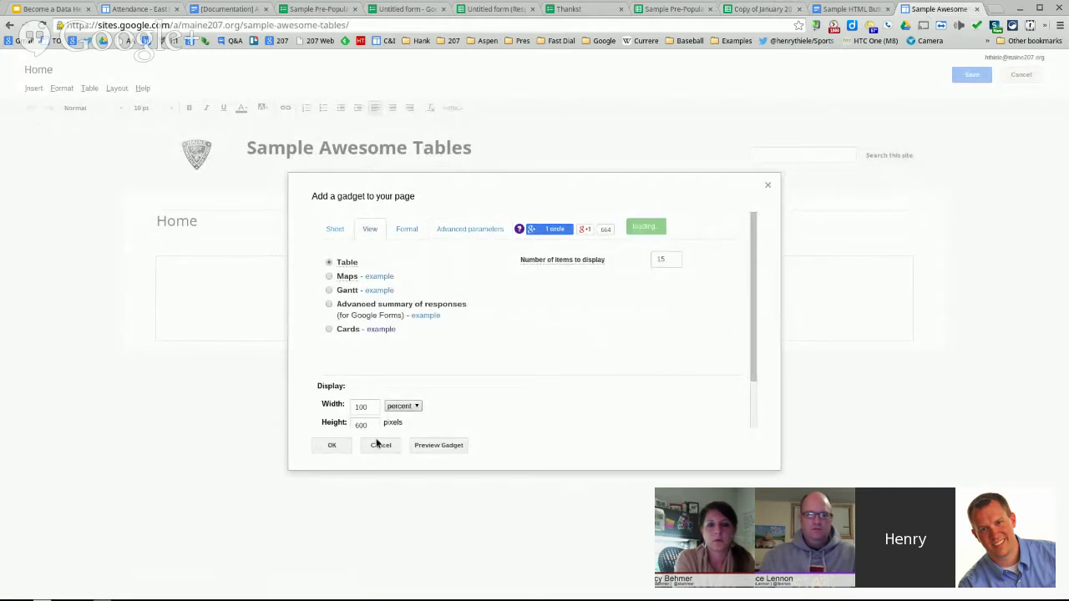
pyautogui.click(332, 446)
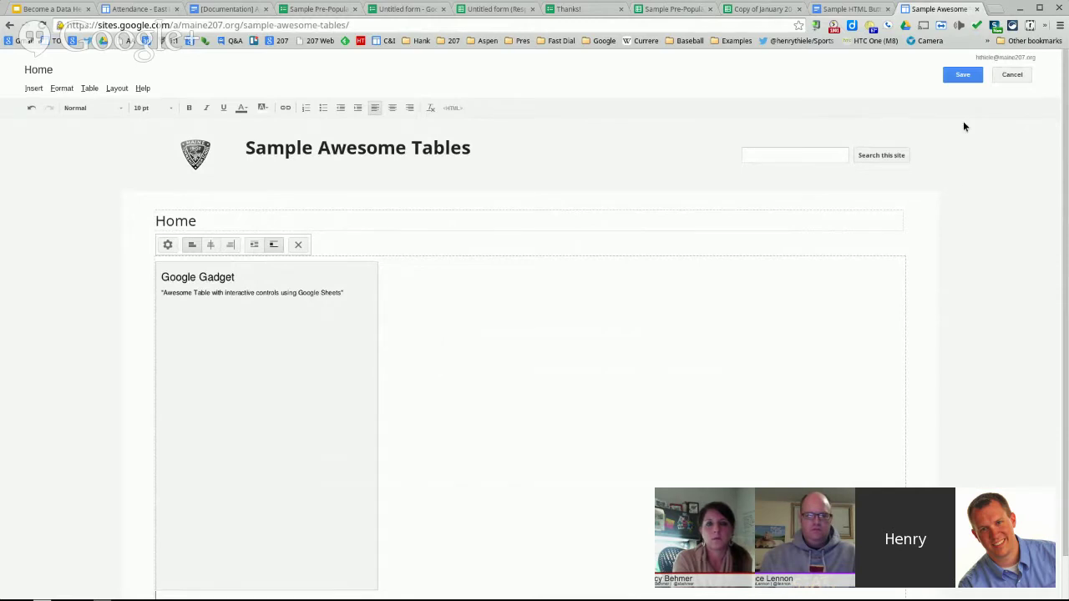
pyautogui.click(961, 78)
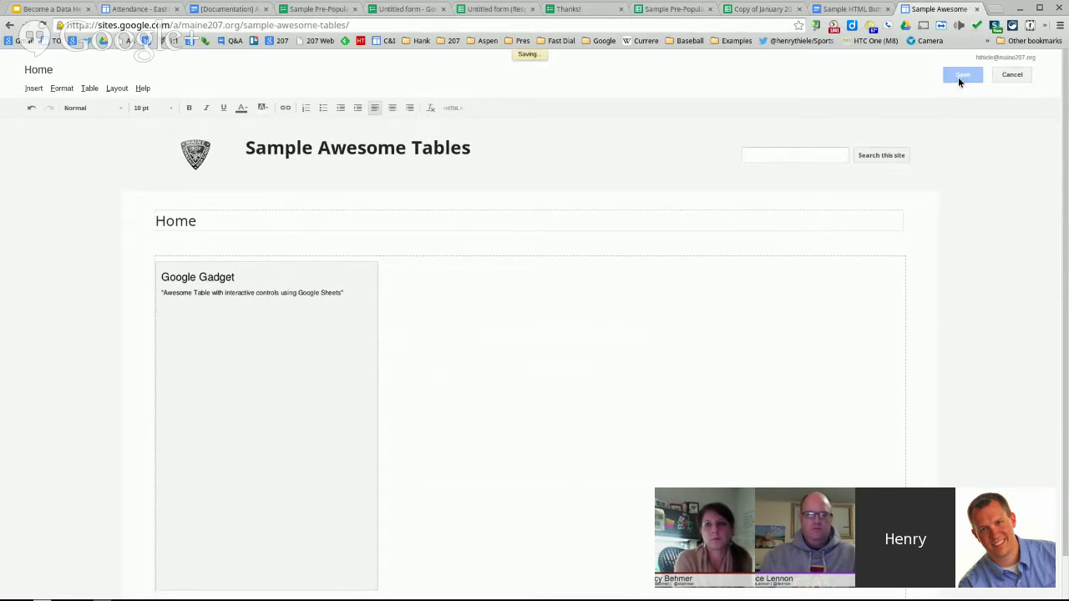
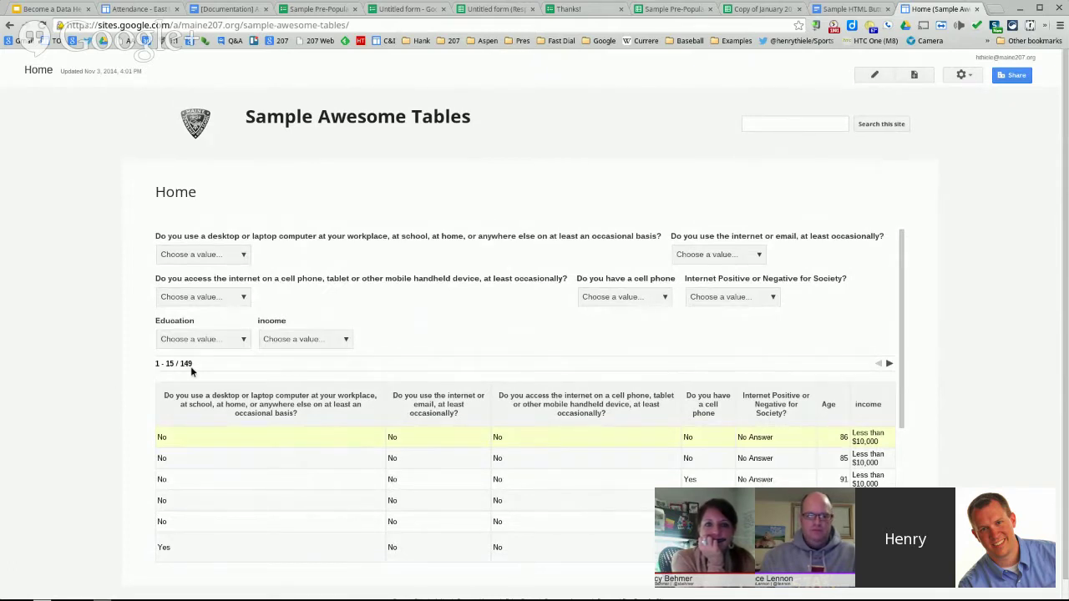
# - Filter the responses to 'No' on the first question, page through results, then remove the filter
pyautogui.scroll(-2, 336, 367)
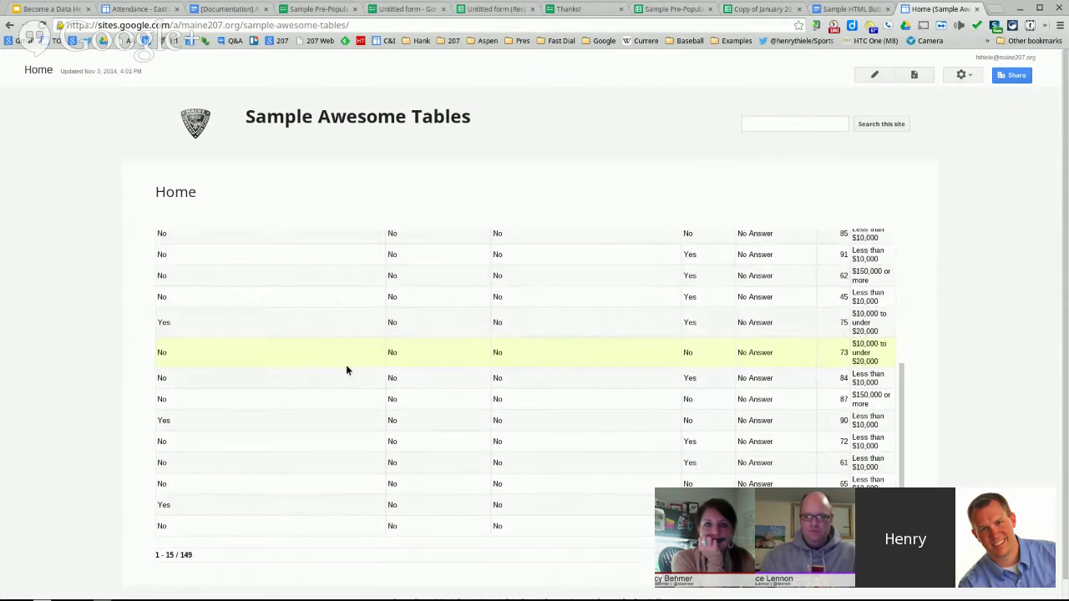
pyautogui.scroll(2, 345, 364)
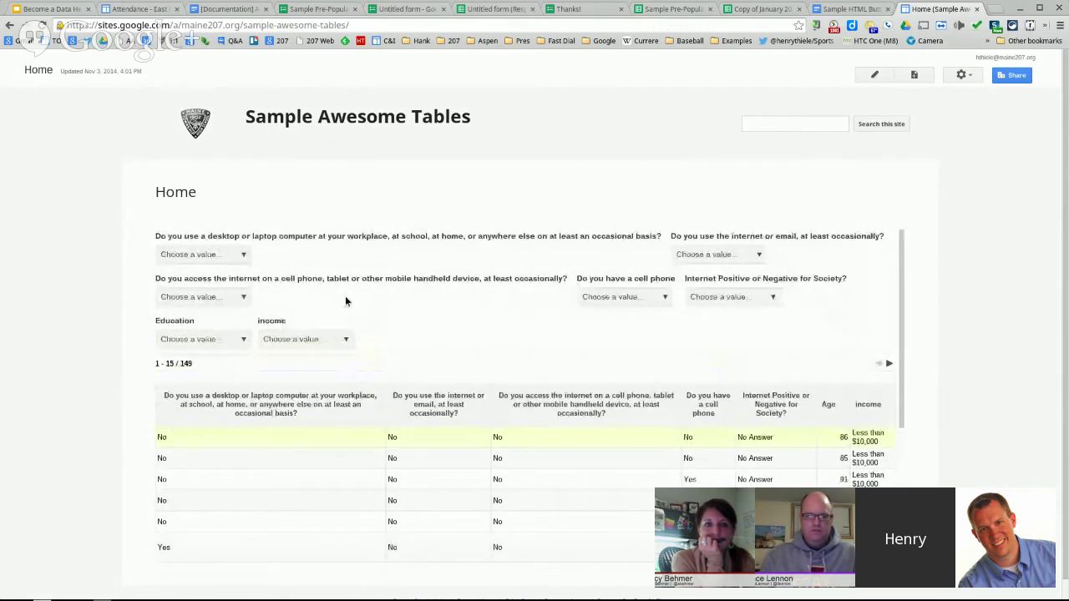
pyautogui.click(244, 255)
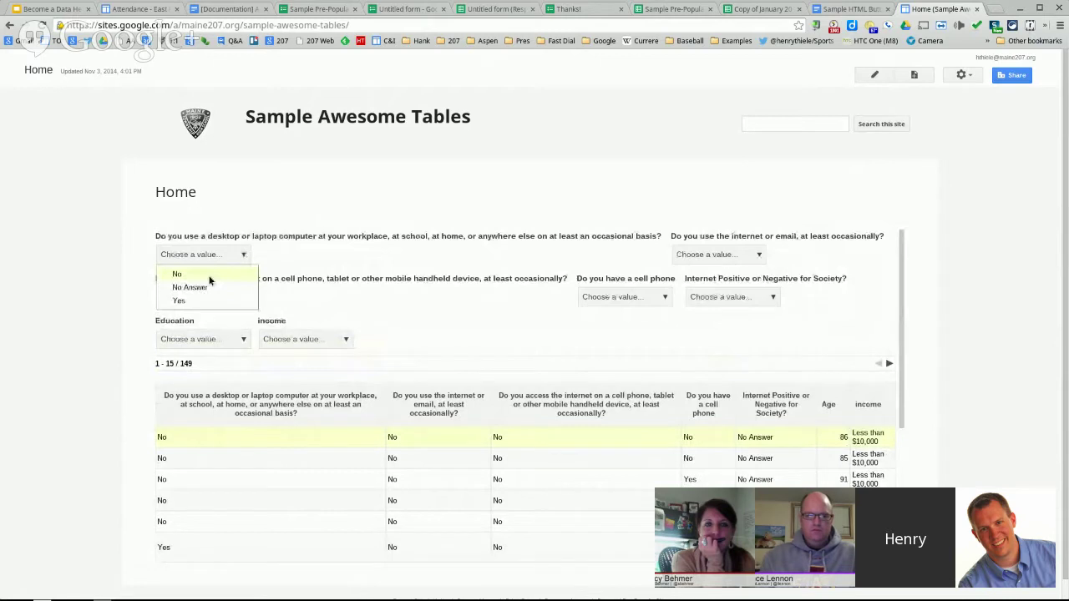
pyautogui.click(209, 280)
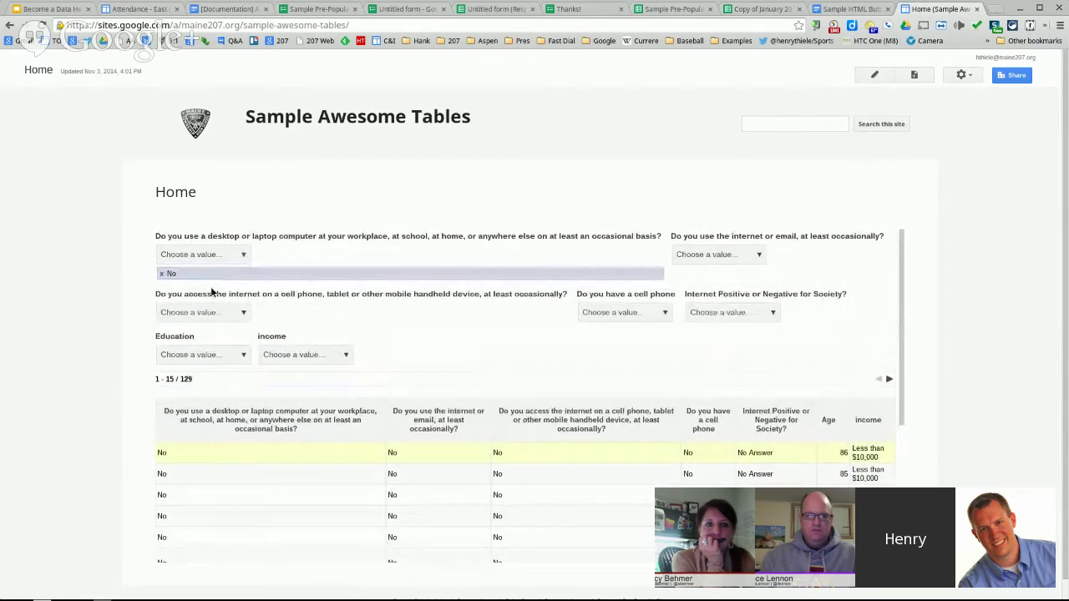
pyautogui.scroll(-3, 643, 453)
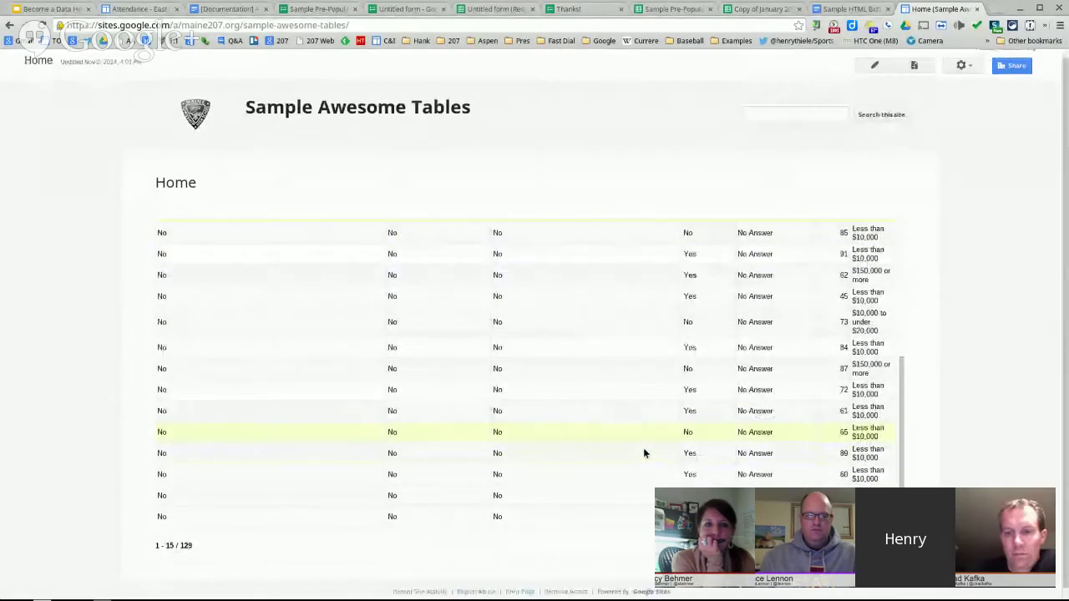
pyautogui.scroll(3, 644, 452)
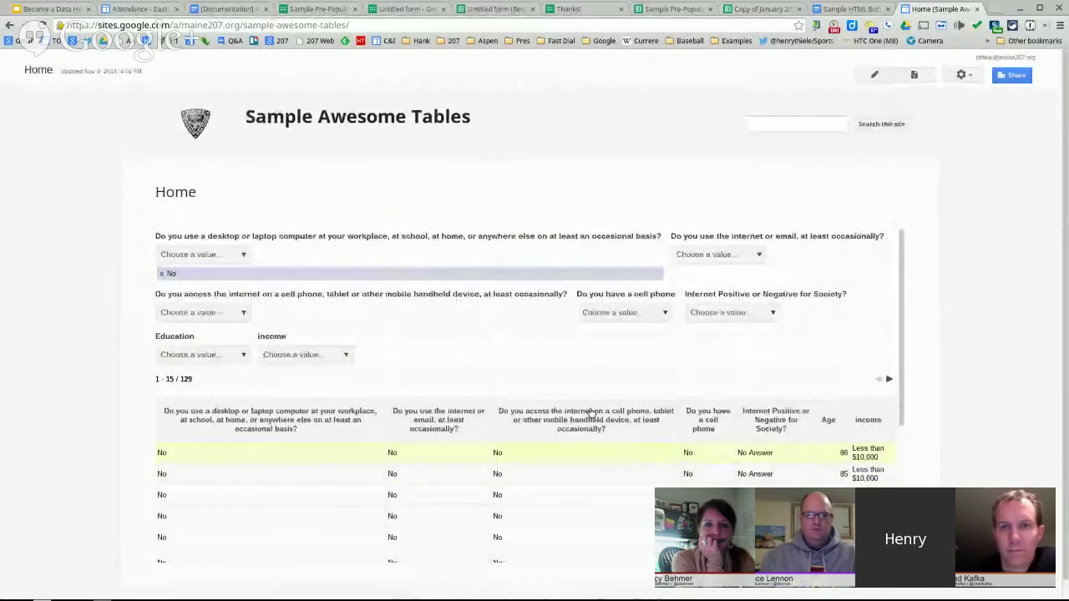
pyautogui.click(889, 380)
pyautogui.click(889, 381)
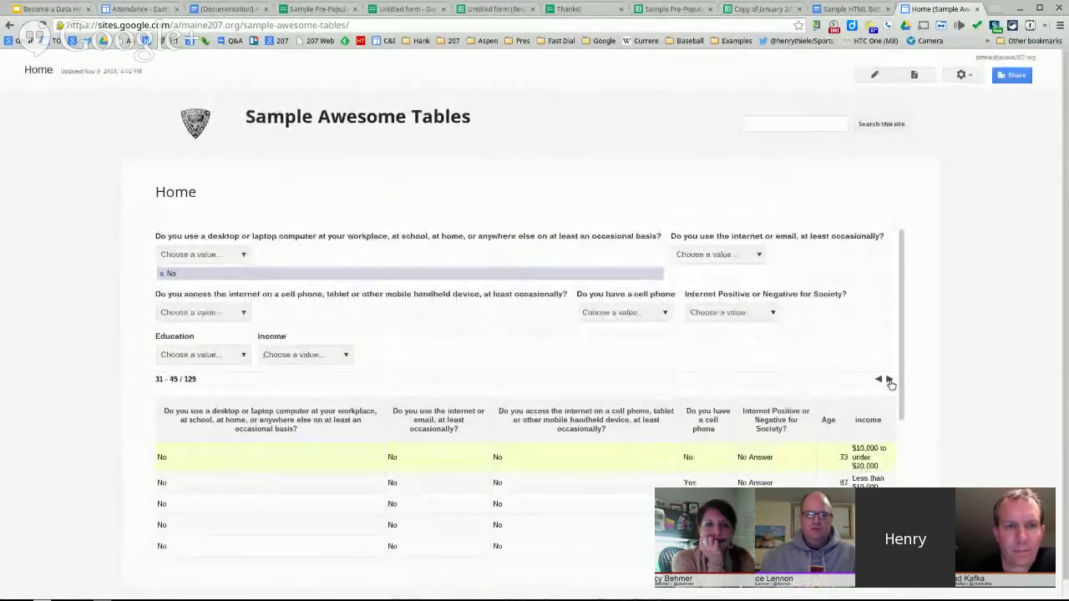
pyautogui.click(881, 380)
pyautogui.click(882, 381)
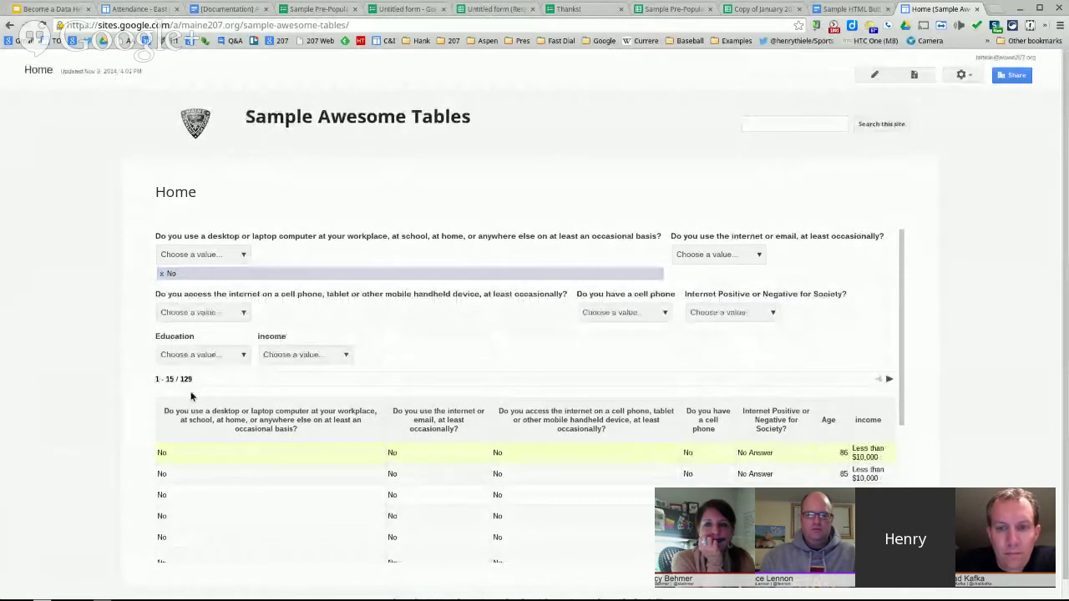
pyautogui.click(163, 274)
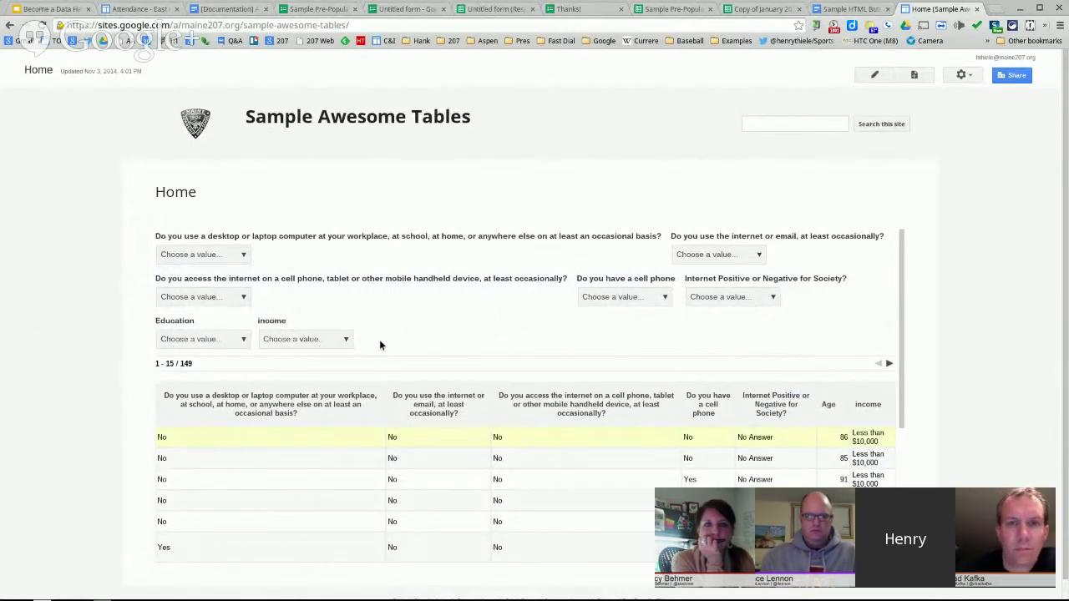
# - Delete NoFilter from cell G2 under Age in the spreadsheet and reload the Sites page
pyautogui.click(750, 10)
pyautogui.scroll(5, 491, 276)
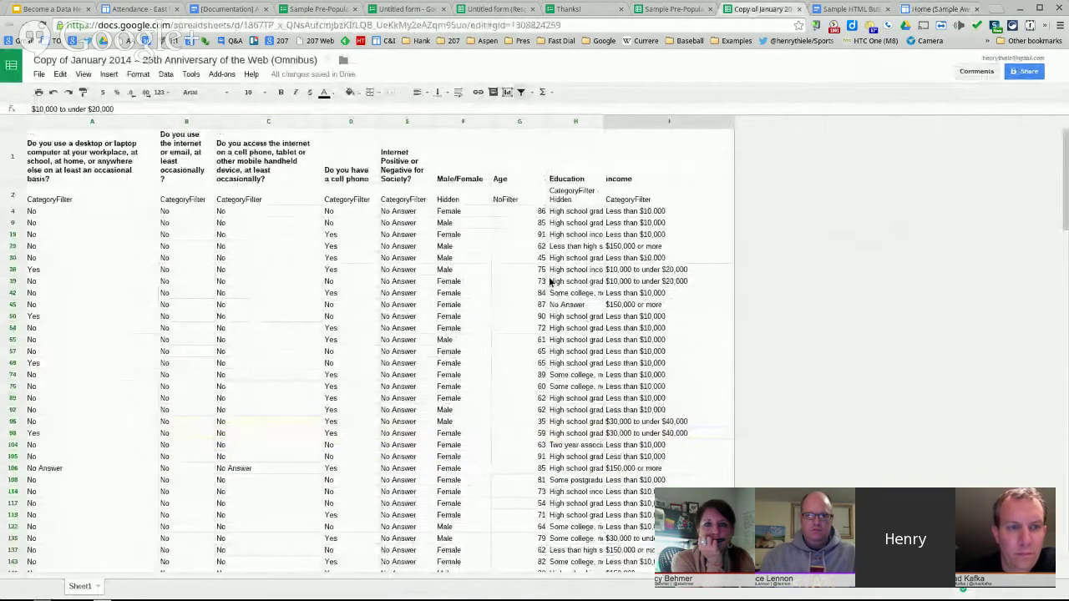
pyautogui.click(499, 199)
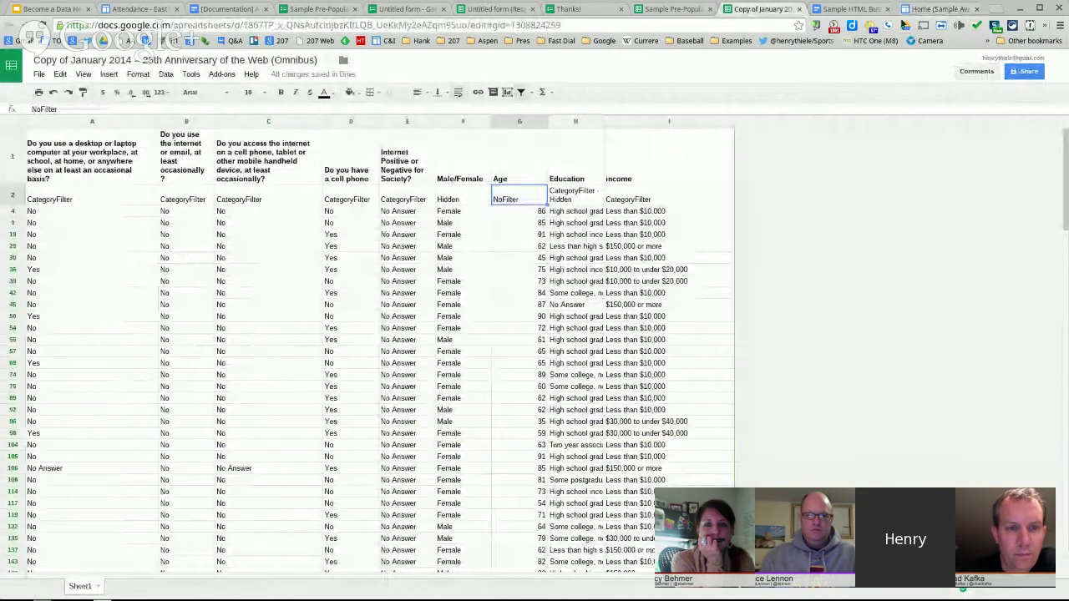
pyautogui.click(923, 10)
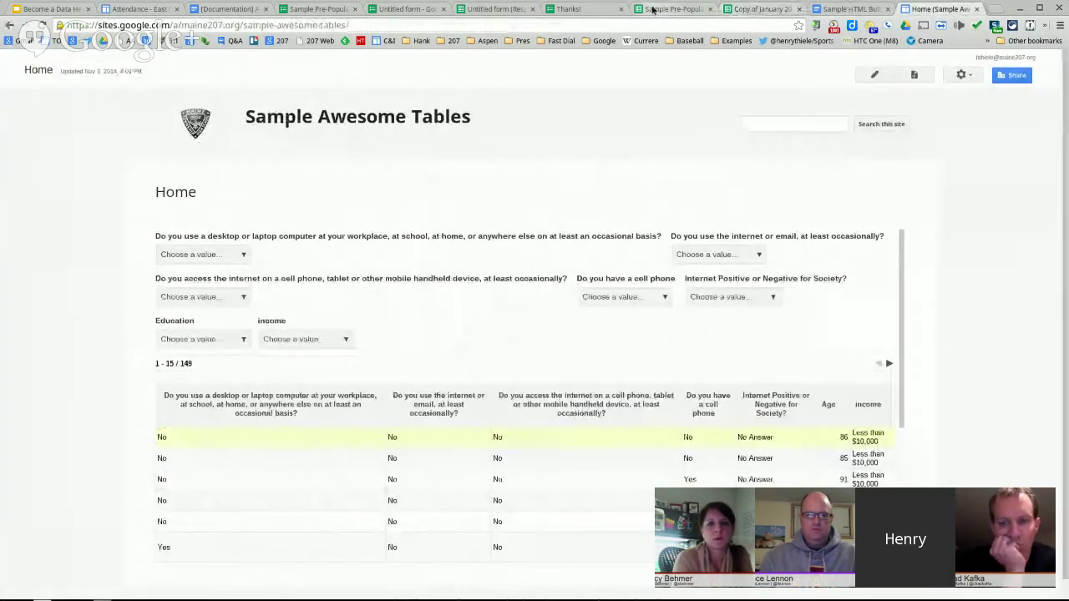
pyautogui.click(768, 9)
pyautogui.press('Delete')
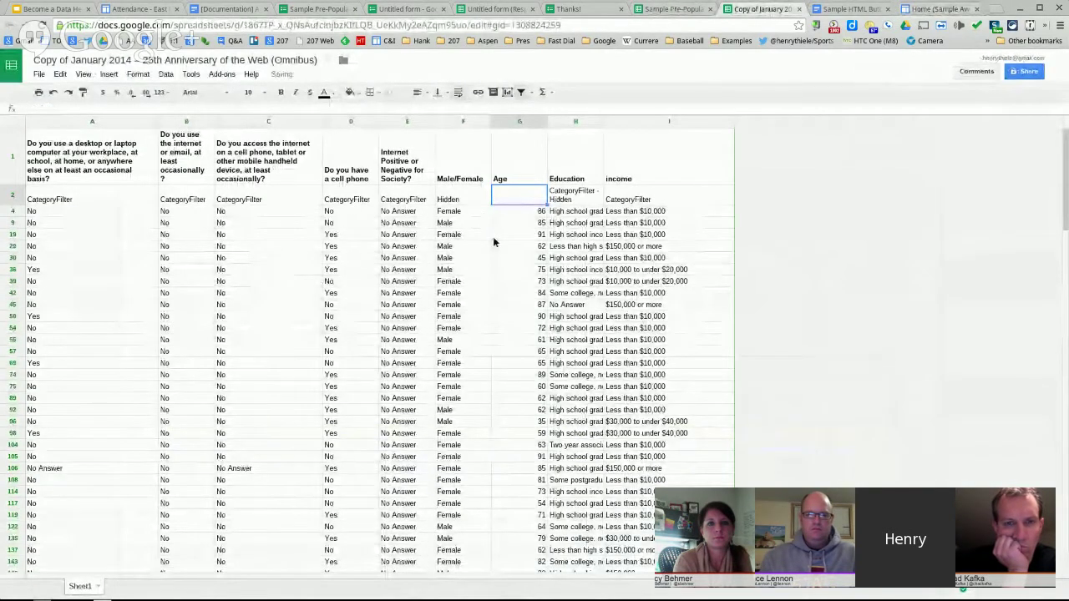
pyautogui.click(705, 171)
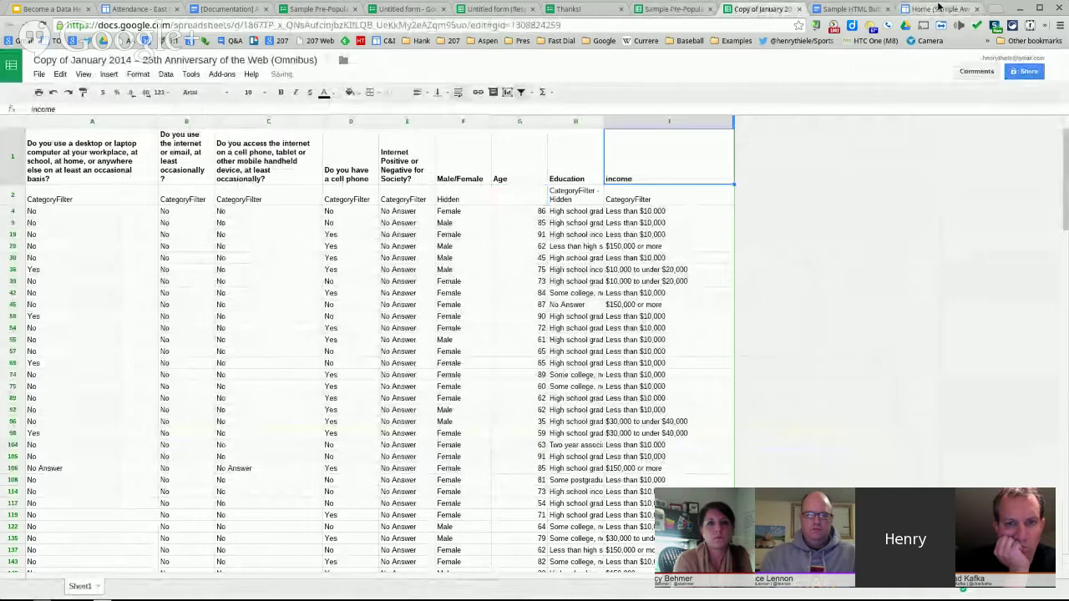
pyautogui.click(939, 8)
pyautogui.click(42, 25)
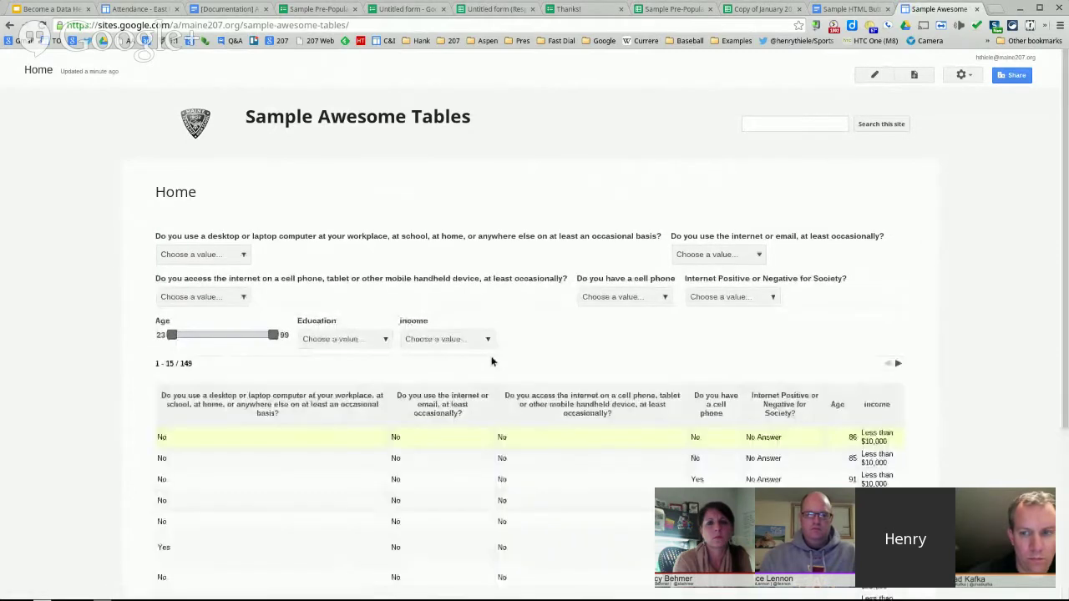
# - Narrow the Age slider to 47–79, then return it to the full 23–99 range
pyautogui.moveTo(172, 335); pyautogui.dragTo(203, 335)
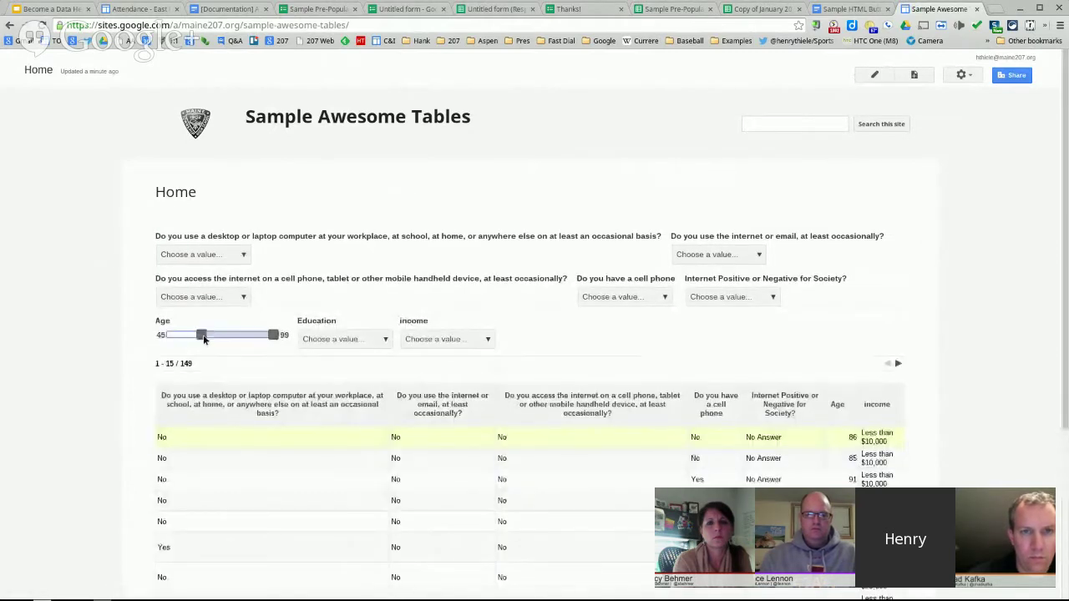
pyautogui.moveTo(272, 335); pyautogui.dragTo(240, 341)
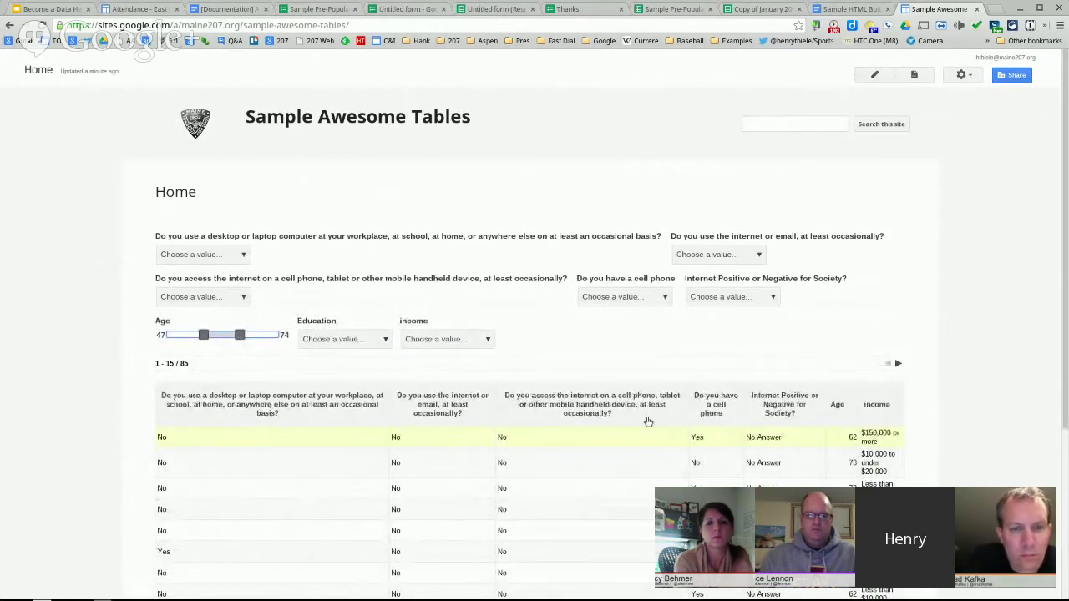
pyautogui.moveTo(204, 334); pyautogui.dragTo(171, 335)
pyautogui.moveTo(240, 335); pyautogui.dragTo(280, 337)
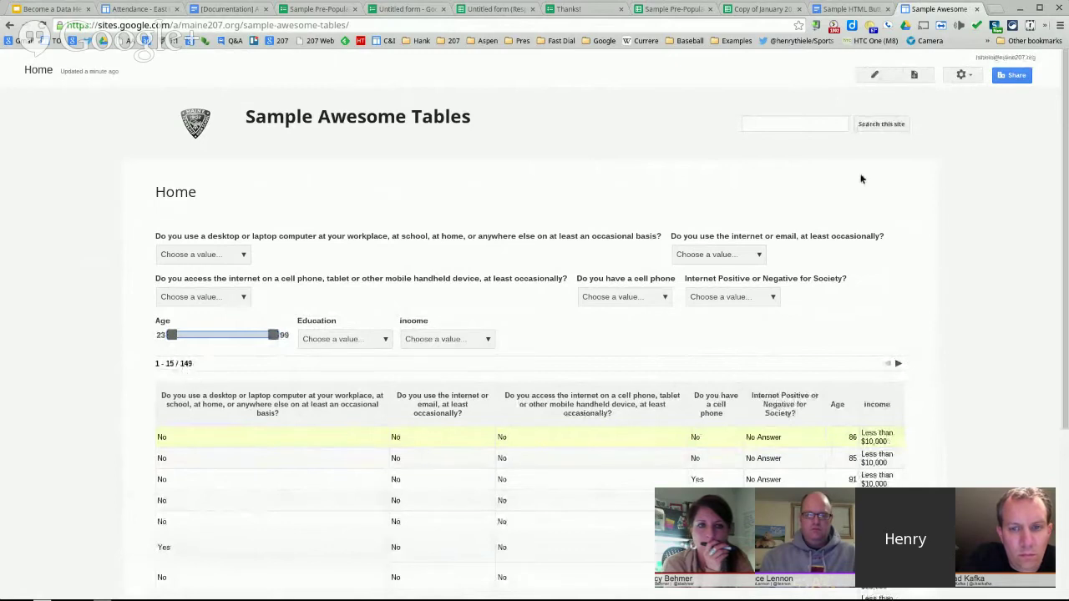
# - Edit the page, set the gadget's View tab Number of items to display to 1000, and save
pyautogui.click(965, 77)
pyautogui.click(773, 95)
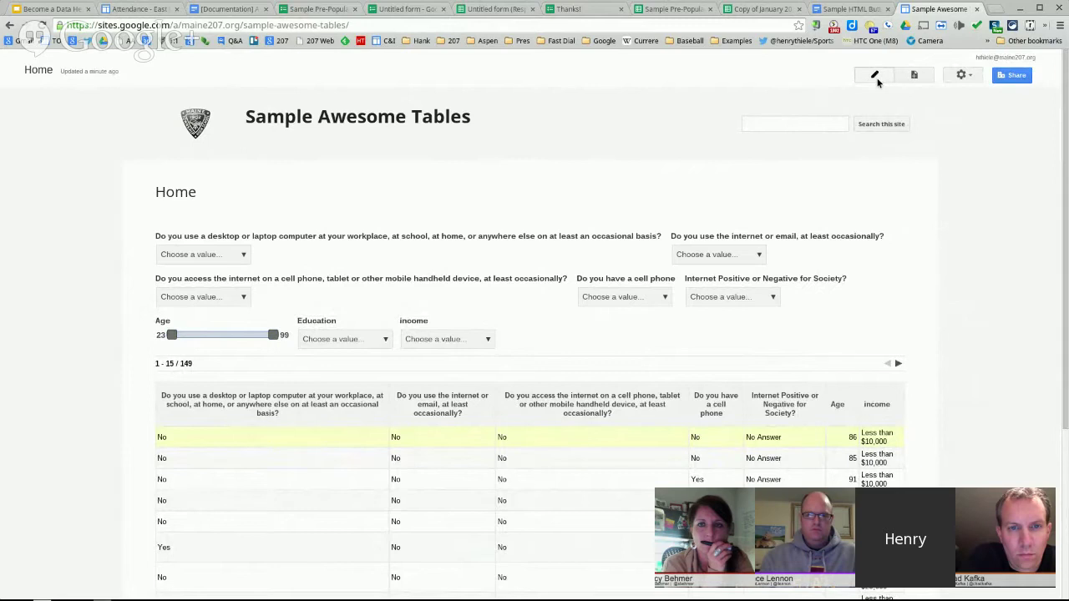
pyautogui.click(876, 78)
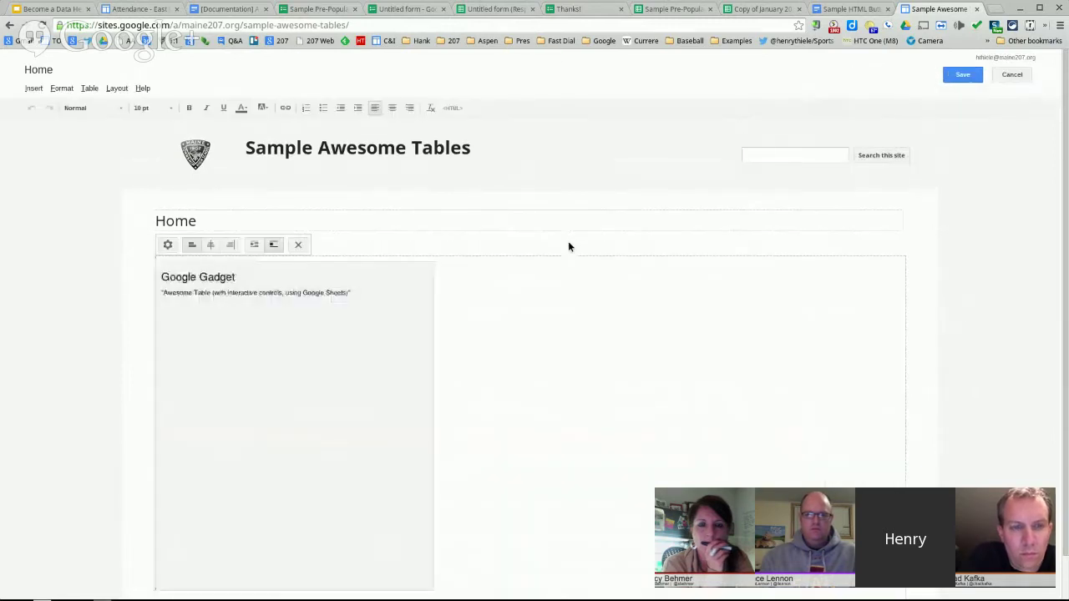
pyautogui.click(167, 244)
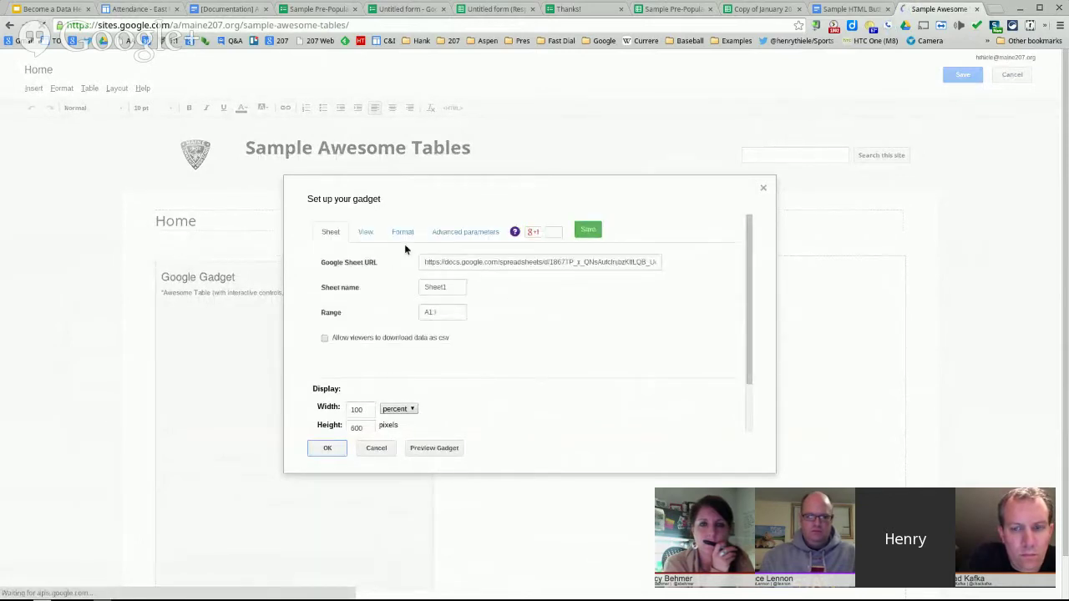
pyautogui.click(366, 232)
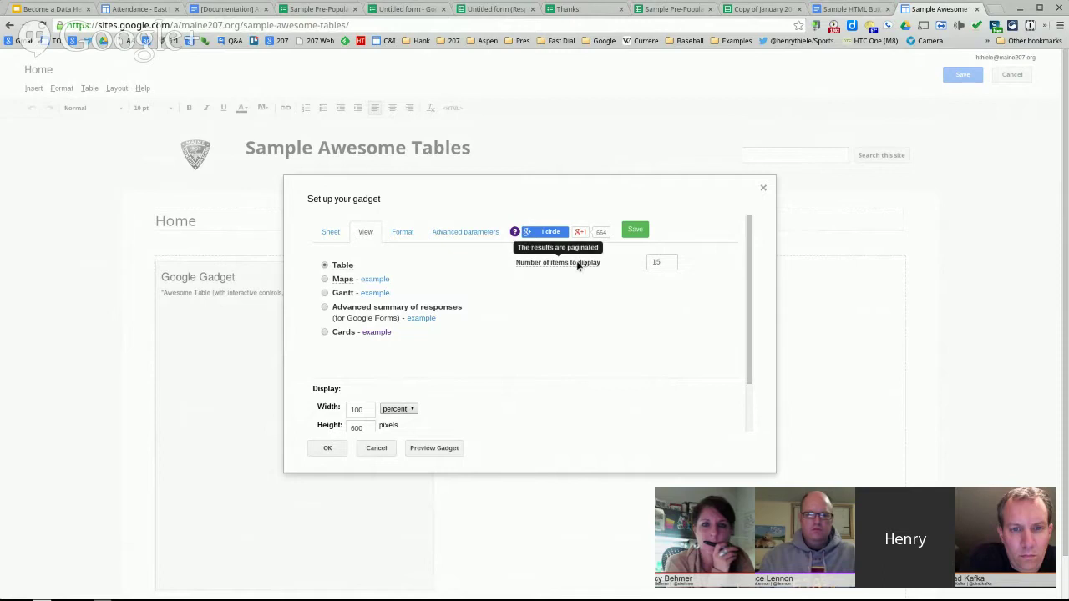
pyautogui.click(667, 264)
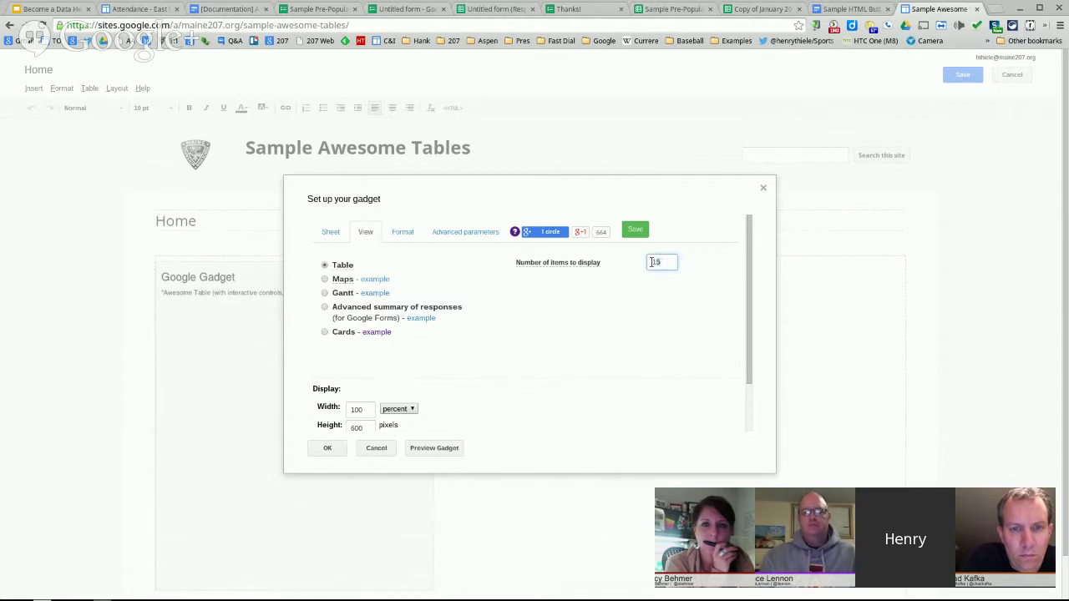
pyautogui.write('100')
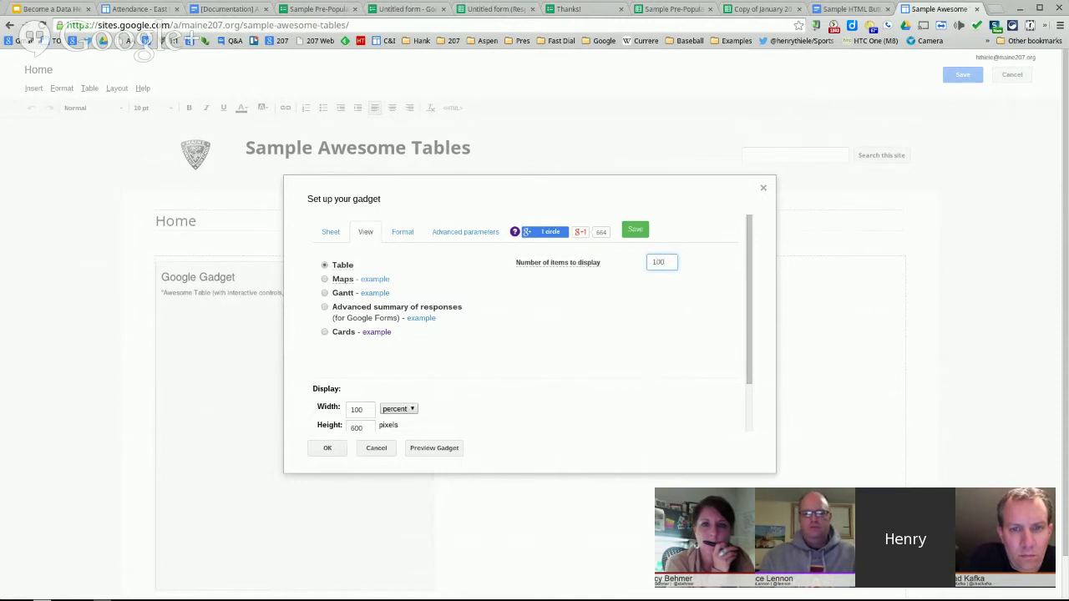
pyautogui.write('0')
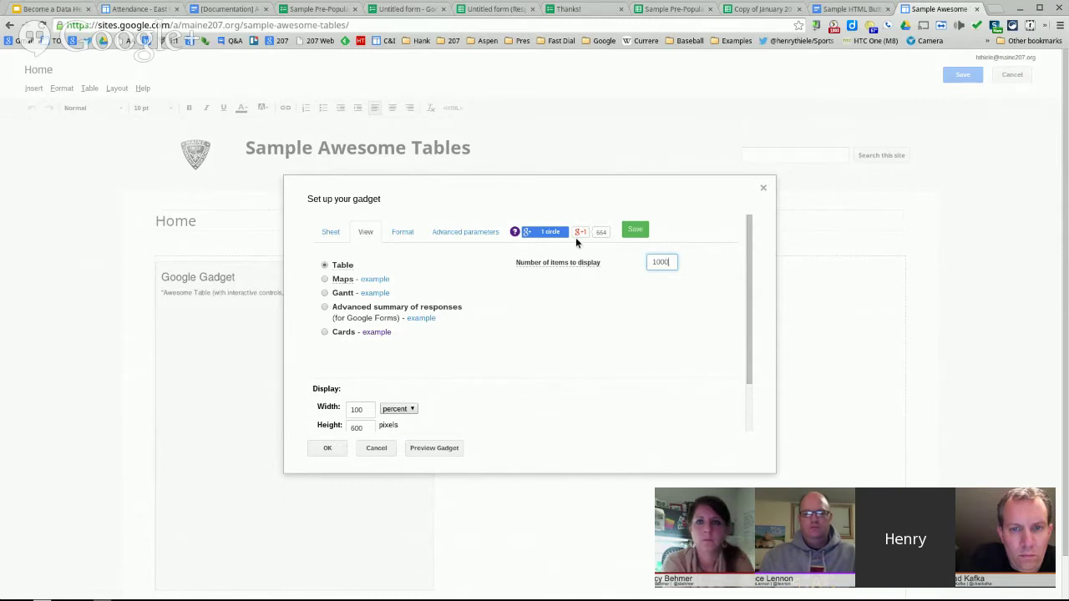
pyautogui.click(634, 230)
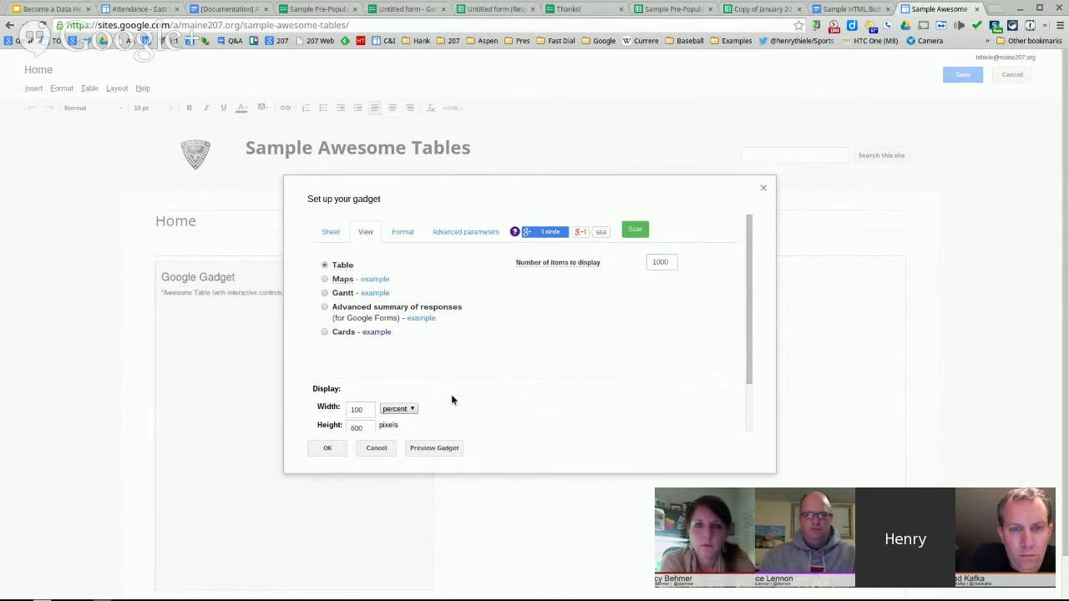
pyautogui.click(330, 446)
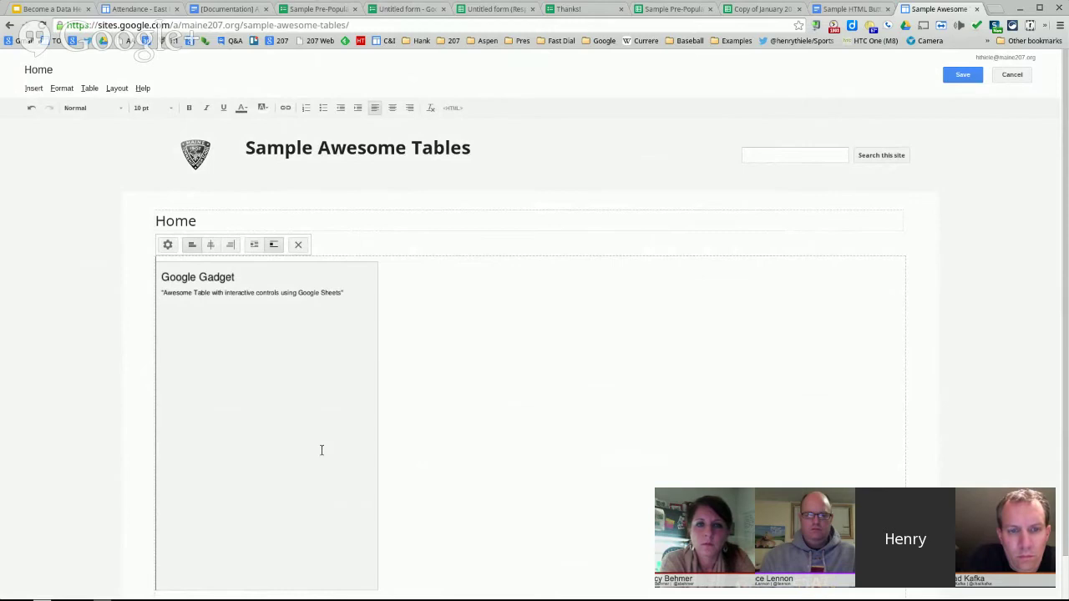
pyautogui.click(963, 74)
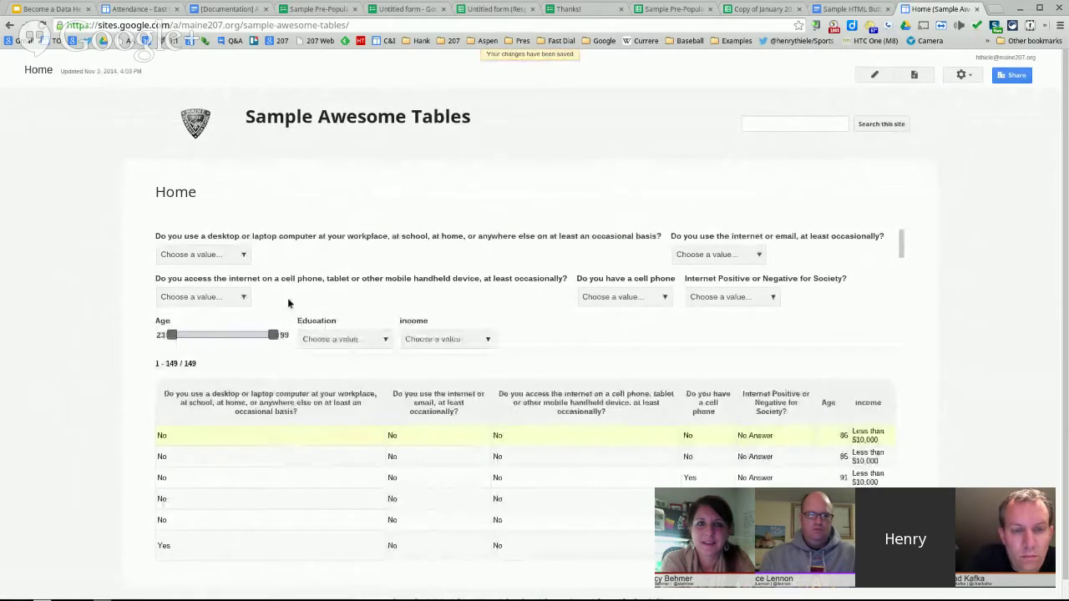
# - Scroll through the table, then switch to the Copy of January 2014 source spreadsheet
pyautogui.scroll(-5, 345, 451)
pyautogui.scroll(-10, 344, 445)
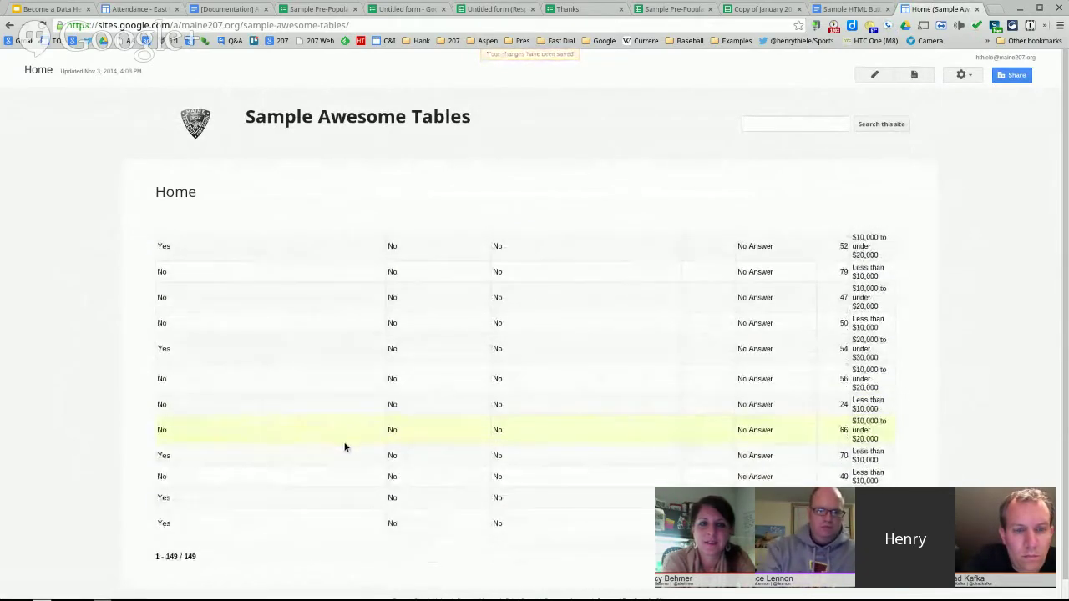
pyautogui.scroll(10, 344, 446)
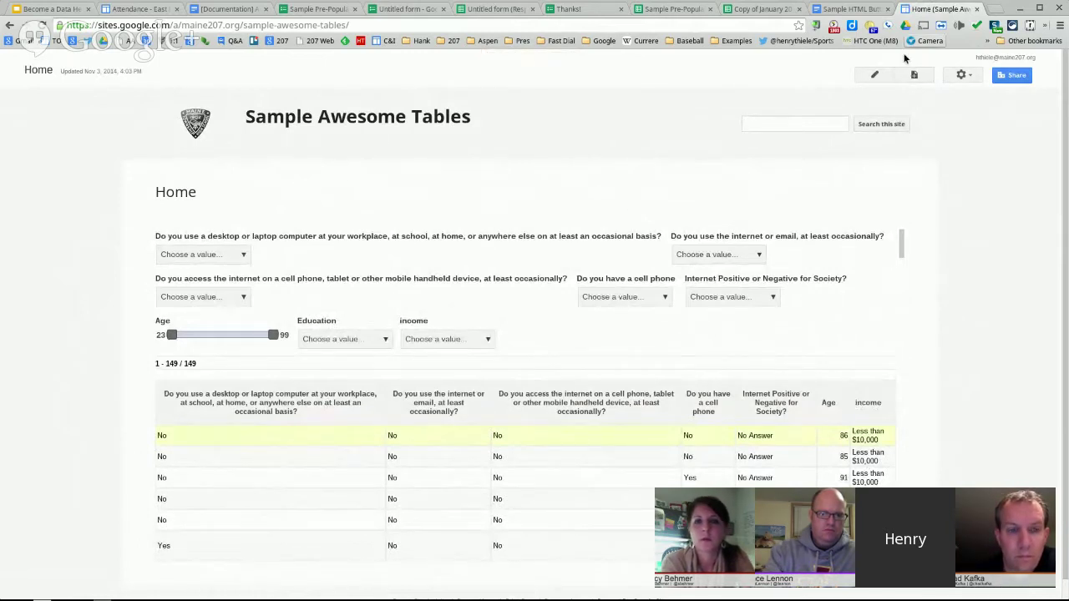
pyautogui.click(760, 10)
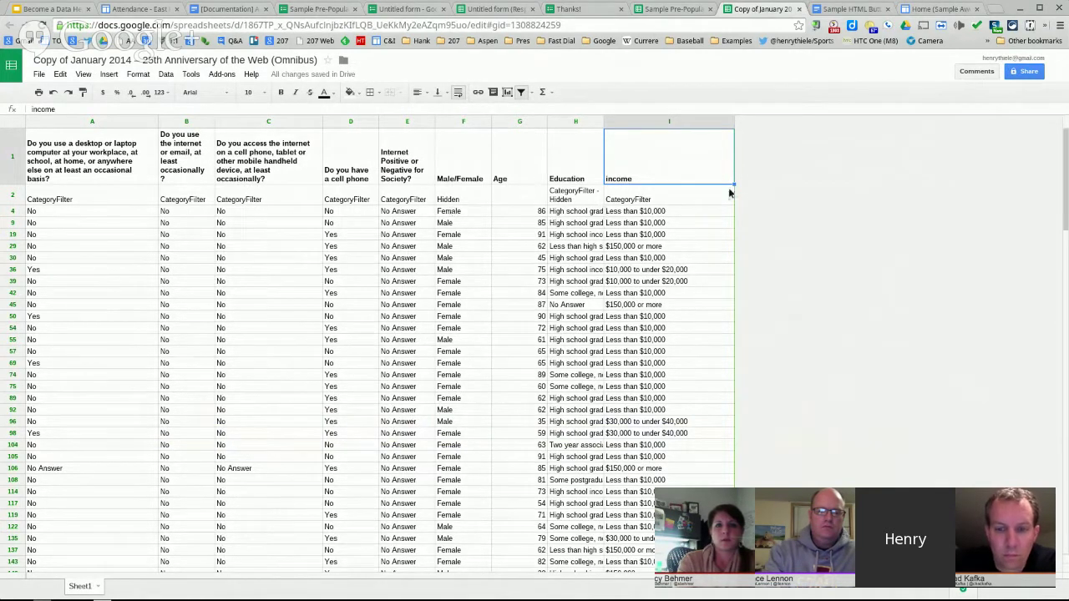
# - Replace CategoryFilter with StringFilter in cell I2 for the income column, then return to the site
pyautogui.click(660, 200)
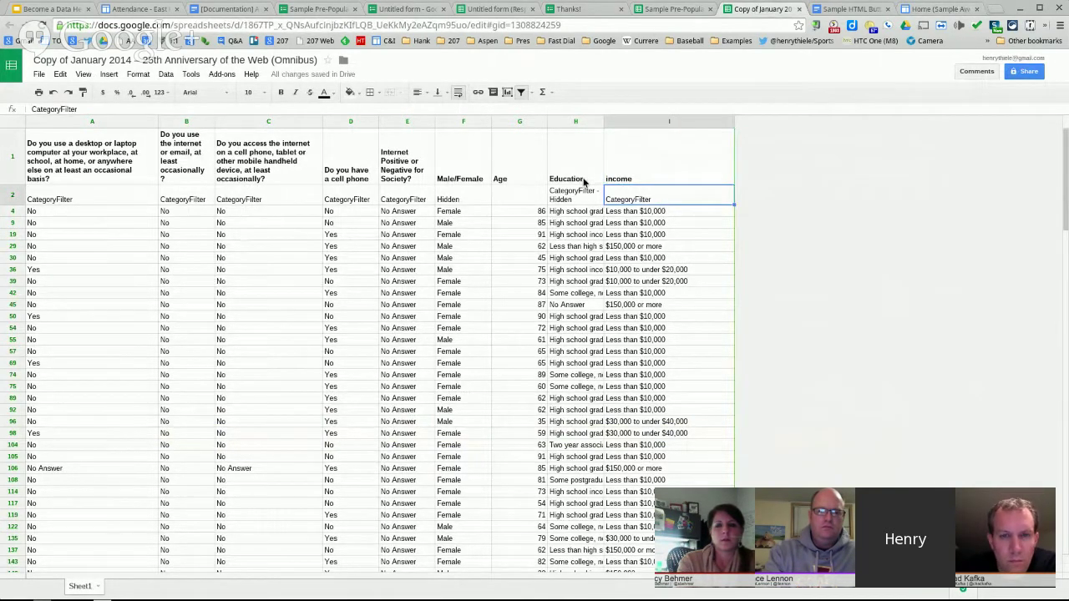
pyautogui.click(573, 197)
pyautogui.click(681, 202)
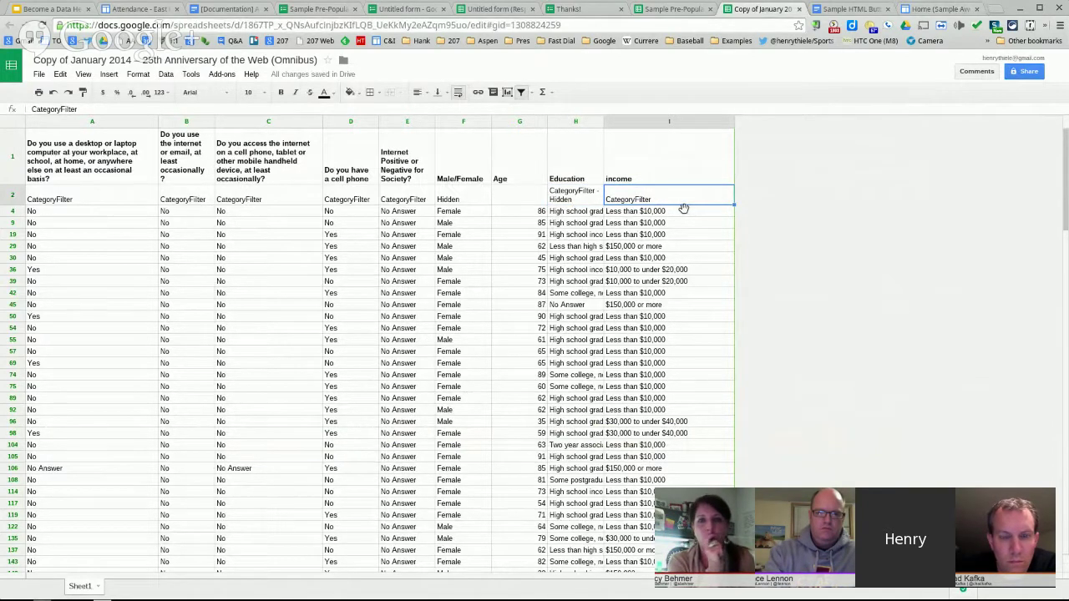
pyautogui.write('Strin')
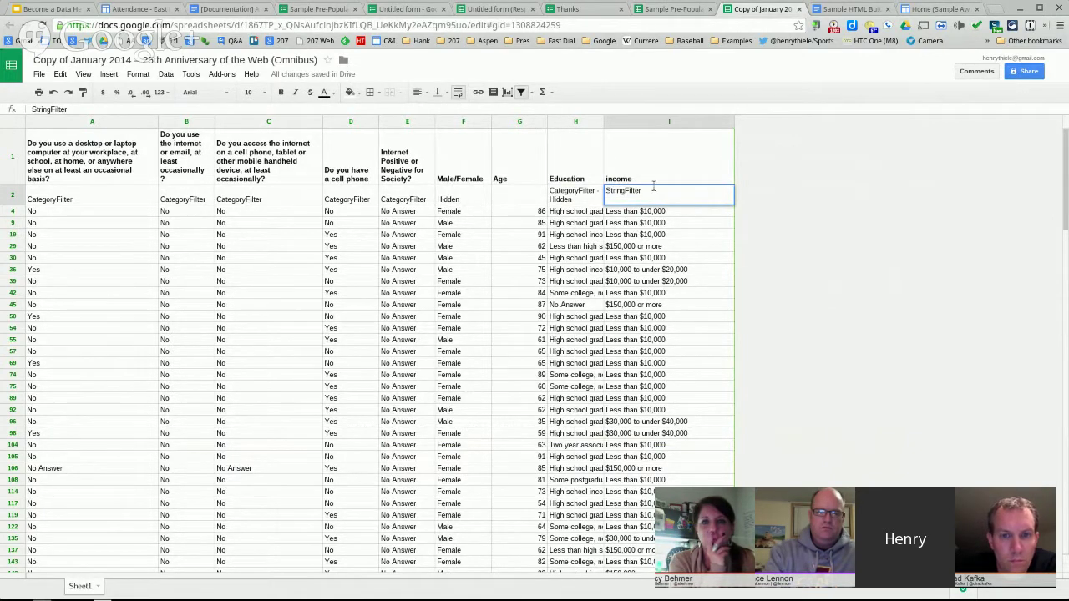
pyautogui.click(671, 158)
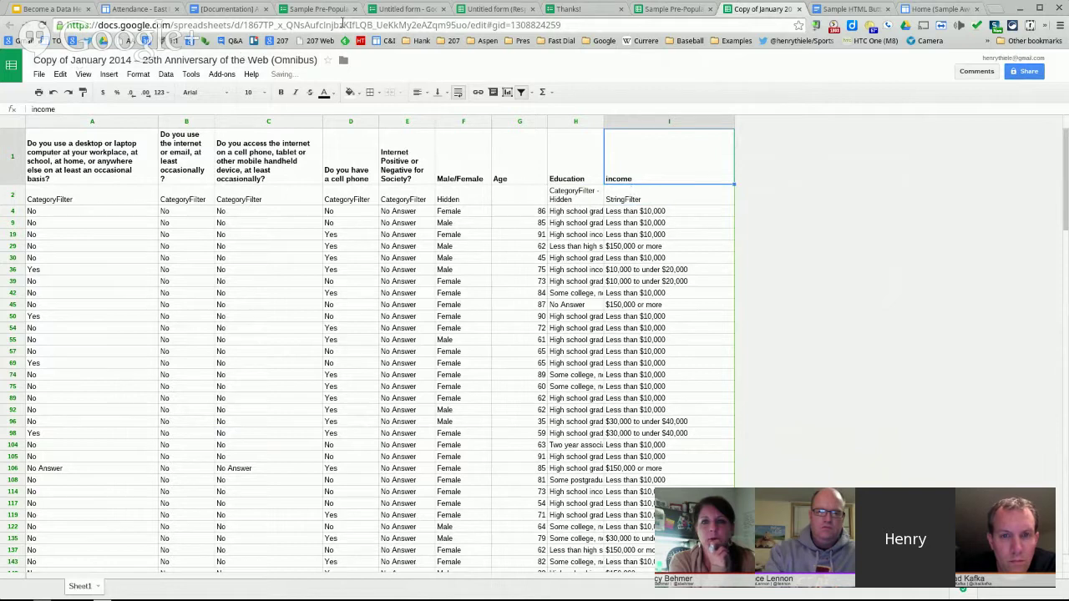
pyautogui.click(938, 8)
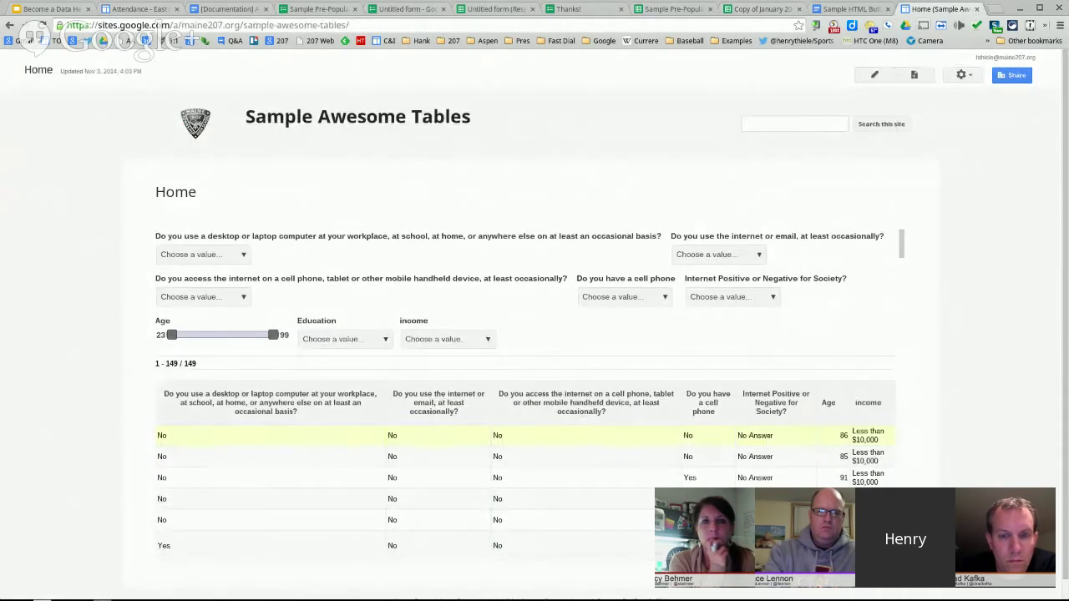
# - Reload the Sites page and try the new free-text income filter box
pyautogui.click(42, 25)
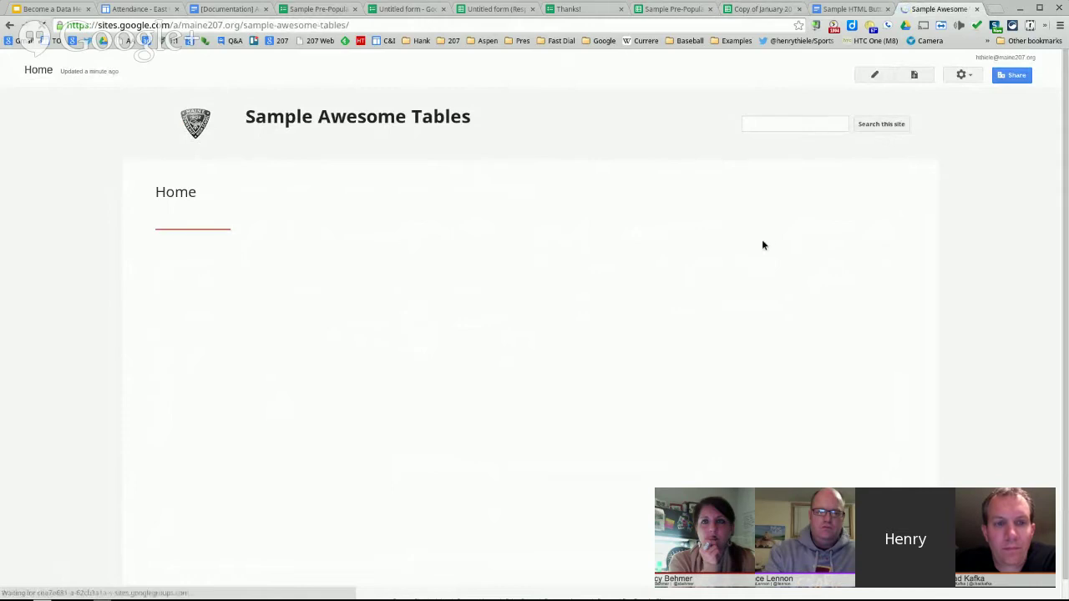
pyautogui.click(426, 340)
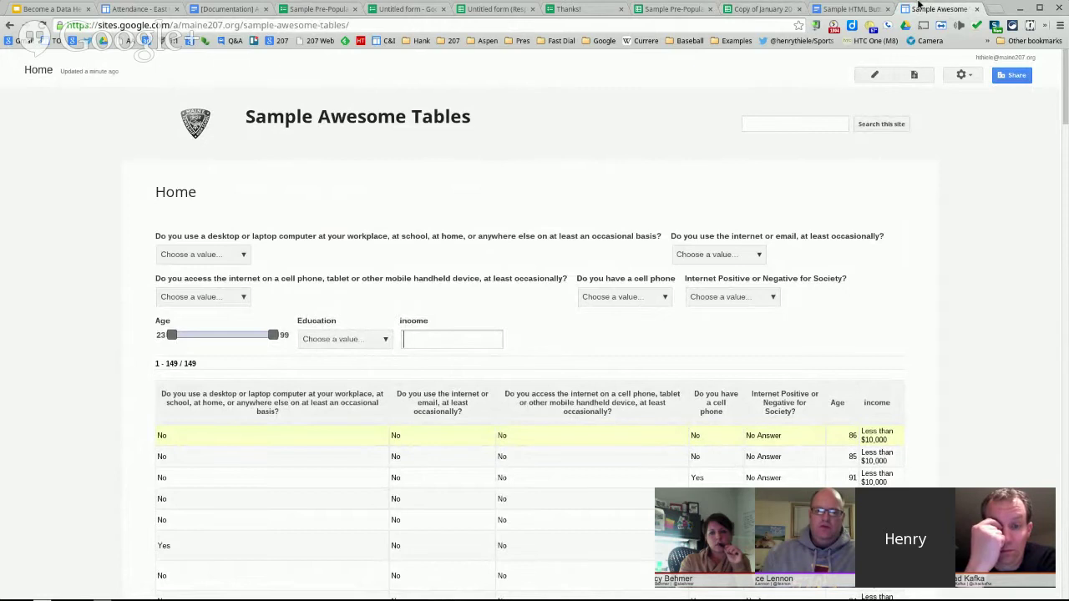
pyautogui.click(760, 9)
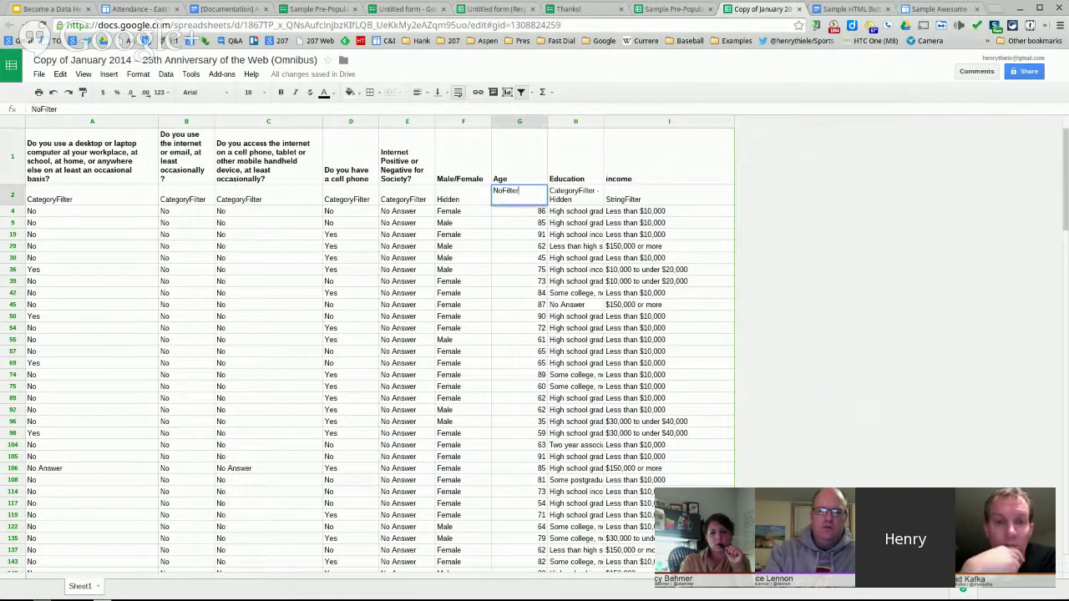
# - Set Age's G2 cell to NoFilter and reload the site, removing the Age slider
pyautogui.click(572, 270)
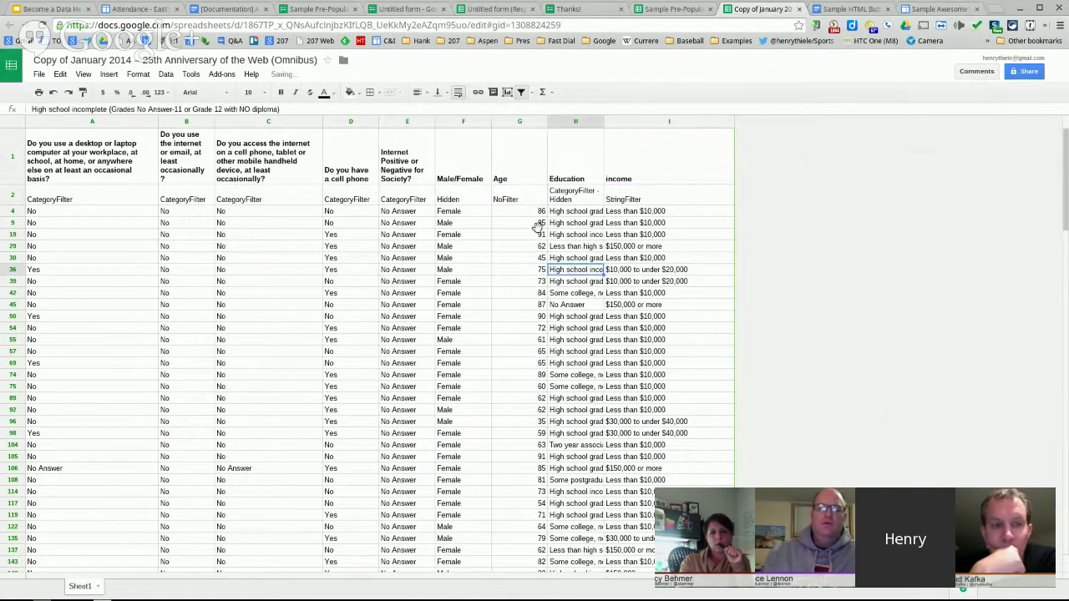
pyautogui.click(942, 8)
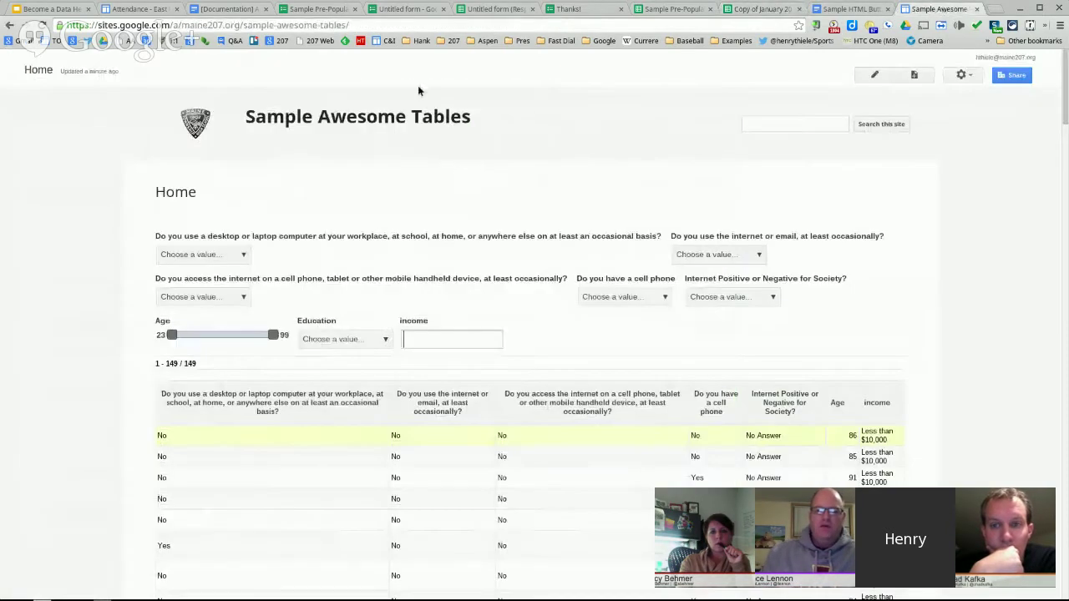
pyautogui.click(43, 25)
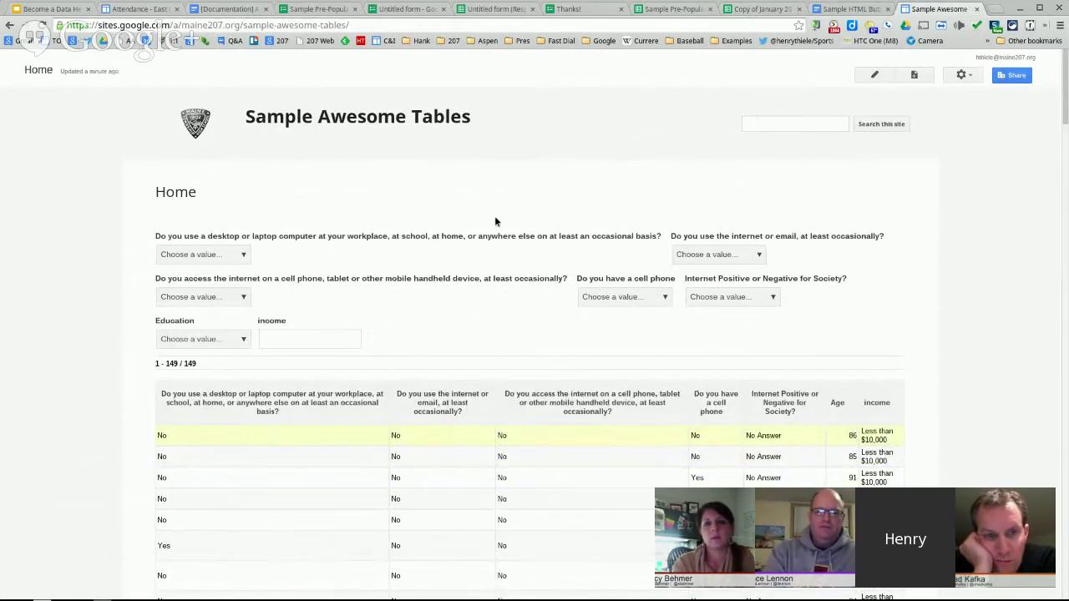
pyautogui.click(738, 8)
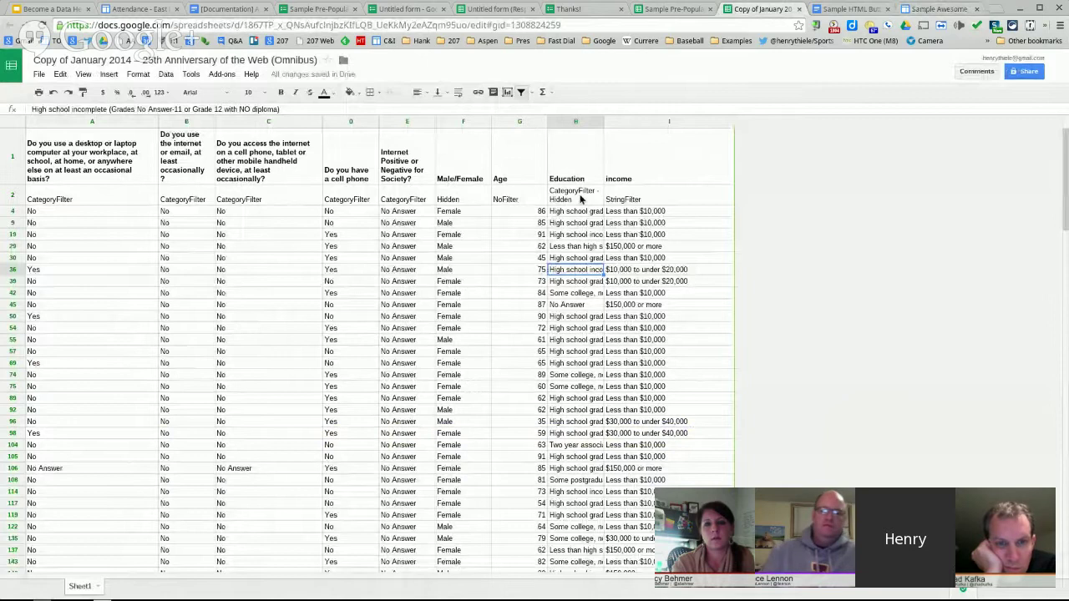
# - Enter Hidden in G2 for Age, keeping the 23–99 slider but dropping the Age table column
pyautogui.click(582, 201)
pyautogui.click(522, 198)
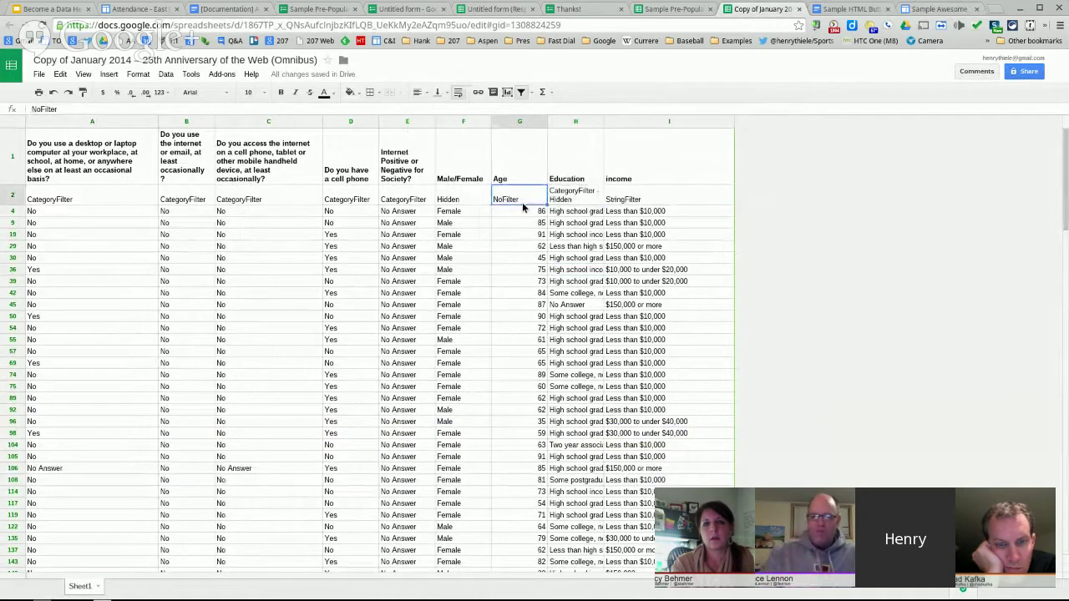
pyautogui.write('Hidden')
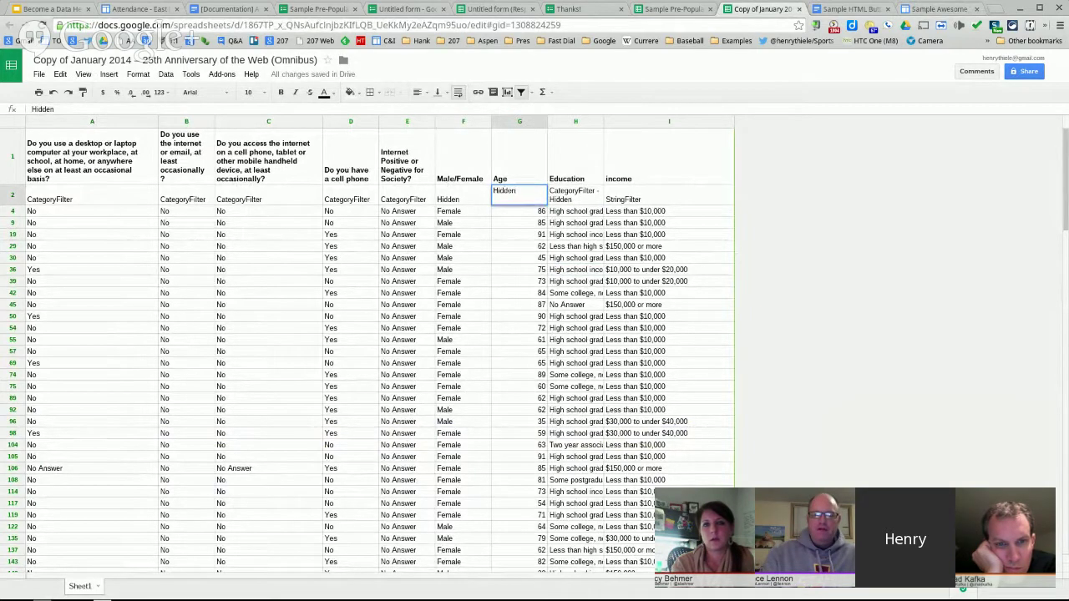
pyautogui.press('Return')
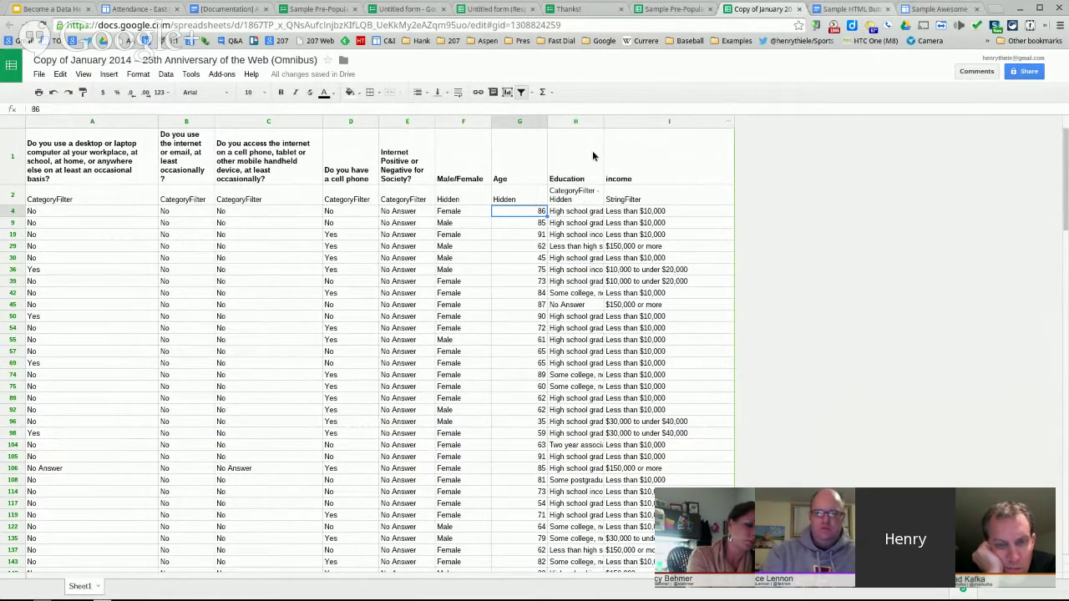
pyautogui.click(939, 8)
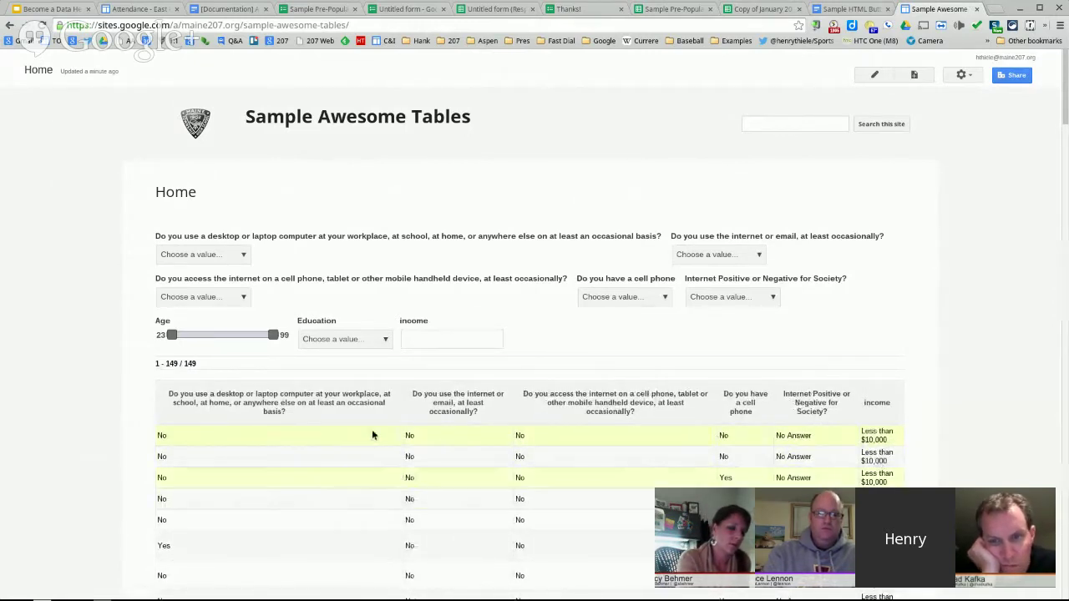
# - Drag the Age slider's maximum to 36, leaving 9 responses, then open the Home page editor
pyautogui.moveTo(273, 335); pyautogui.dragTo(191, 335)
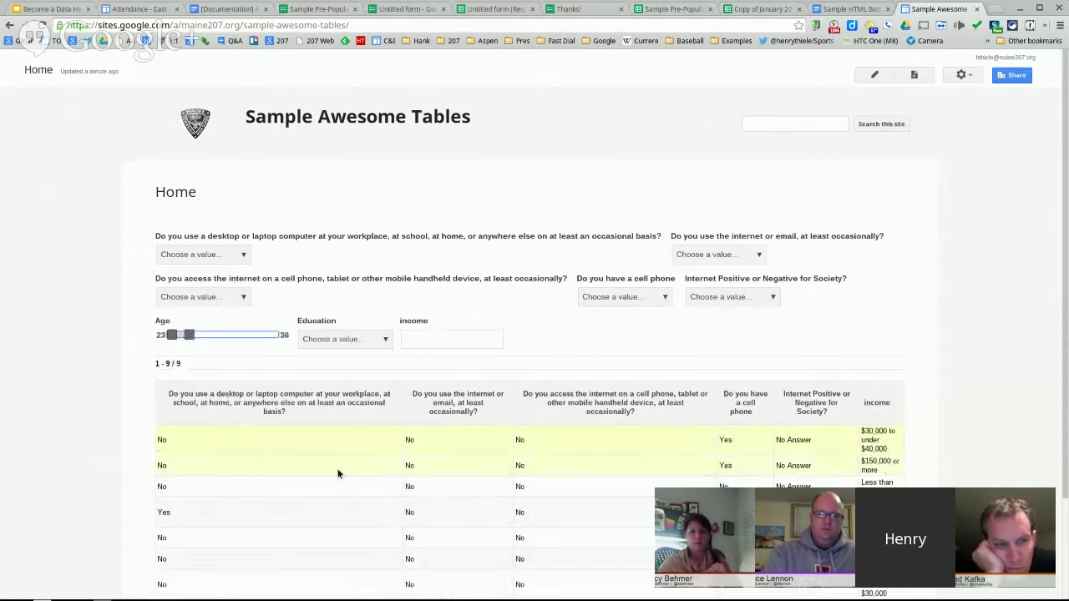
pyautogui.scroll(-3, 628, 476)
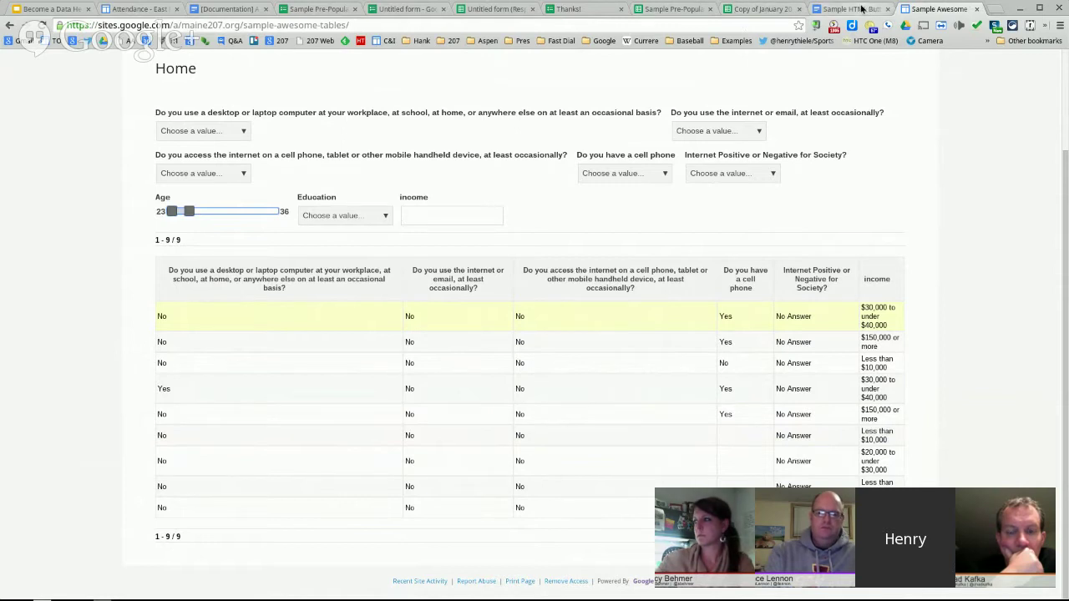
pyautogui.click(762, 9)
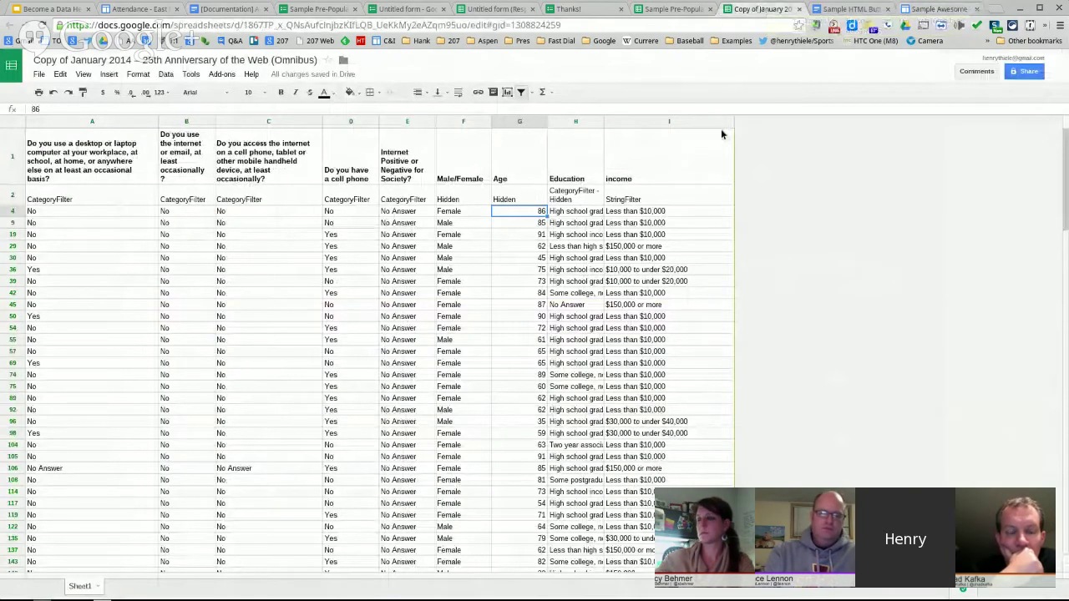
pyautogui.click(938, 9)
pyautogui.scroll(2, 786, 259)
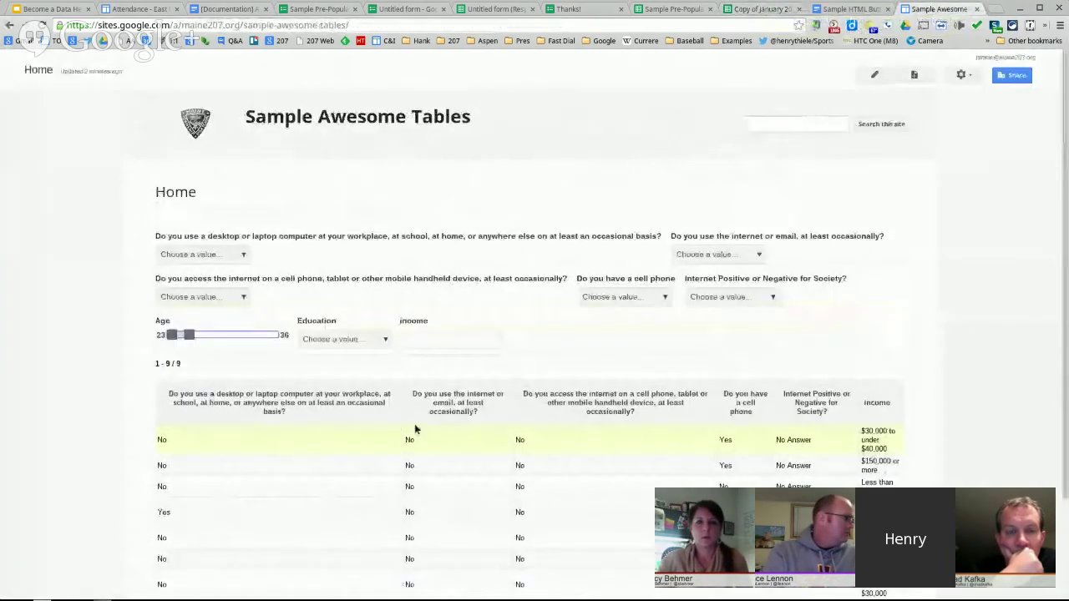
pyautogui.click(875, 76)
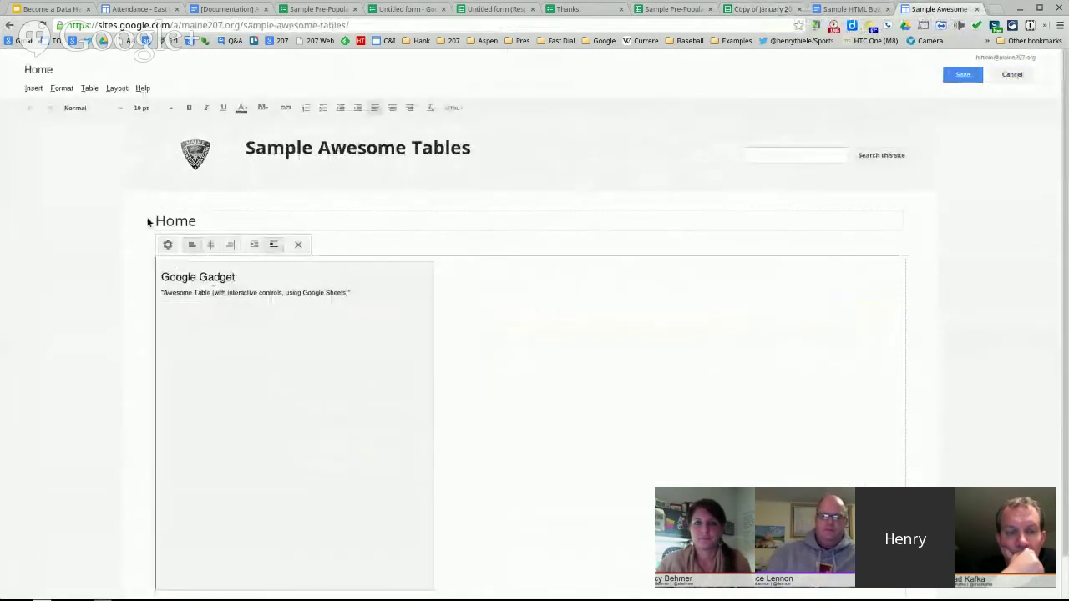
# - Open the Awesome Table gadget's Set up your gadget dialog, then switch to the Sample Pre-Populate Form editor
pyautogui.click(167, 247)
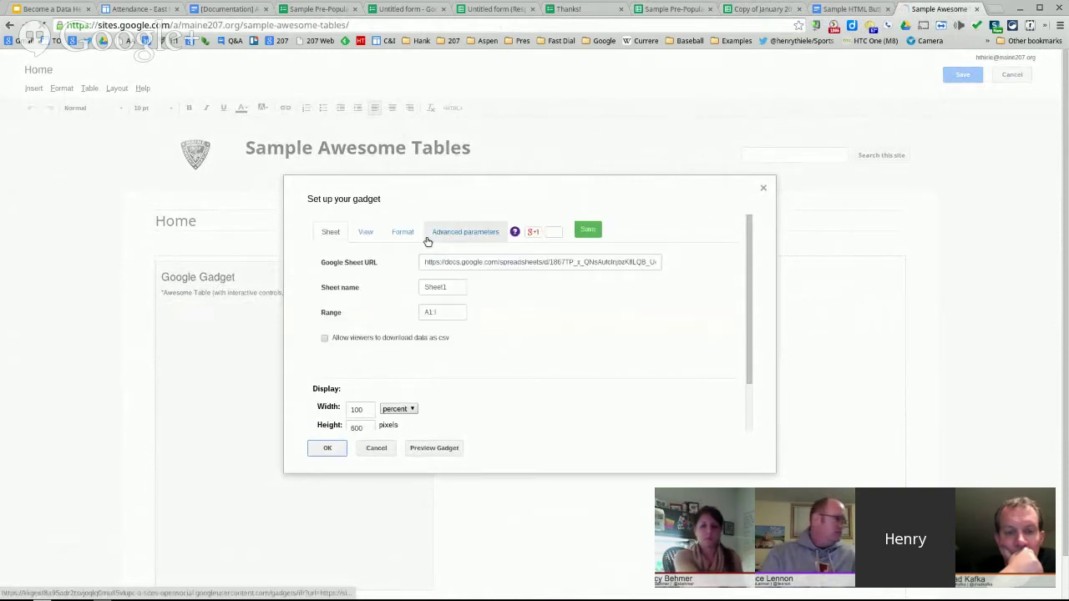
pyautogui.click(362, 8)
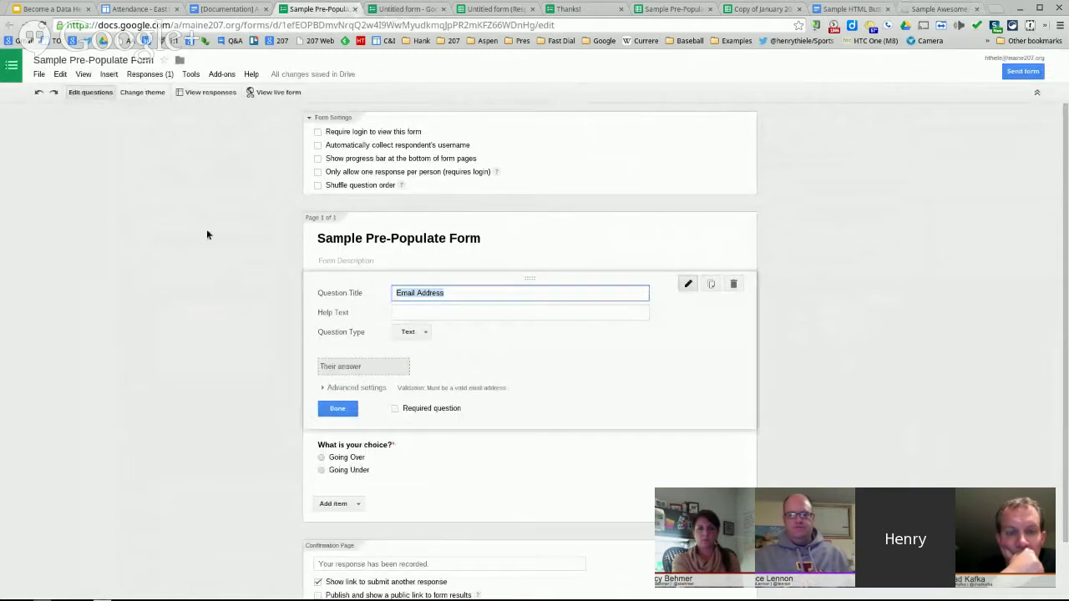
# - Check the form's response summary (1 response, Going Over at 100%), then return to the Sites tab
pyautogui.click(168, 75)
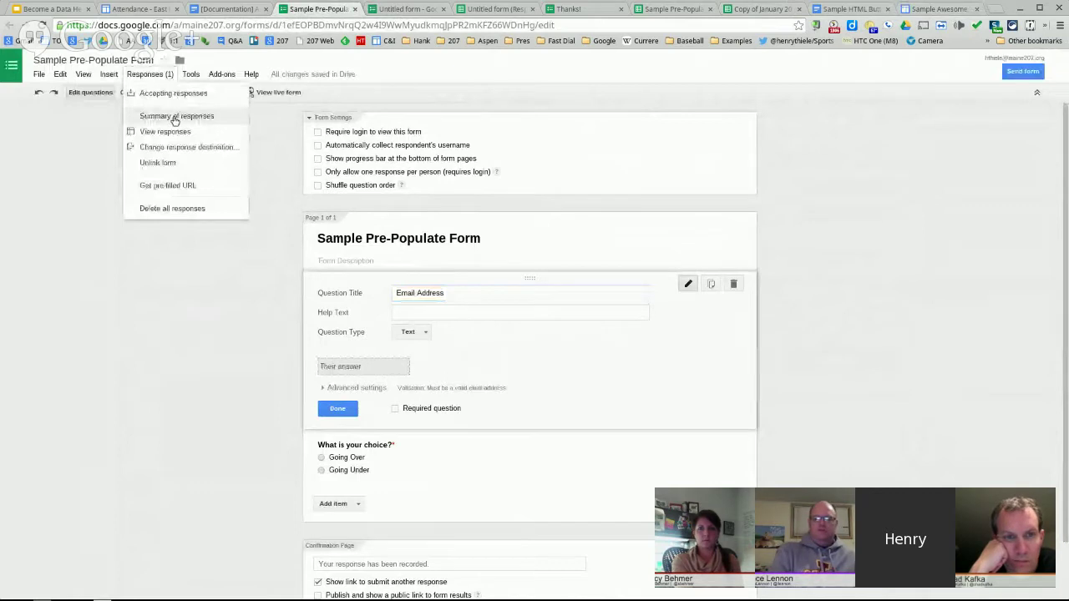
pyautogui.click(176, 116)
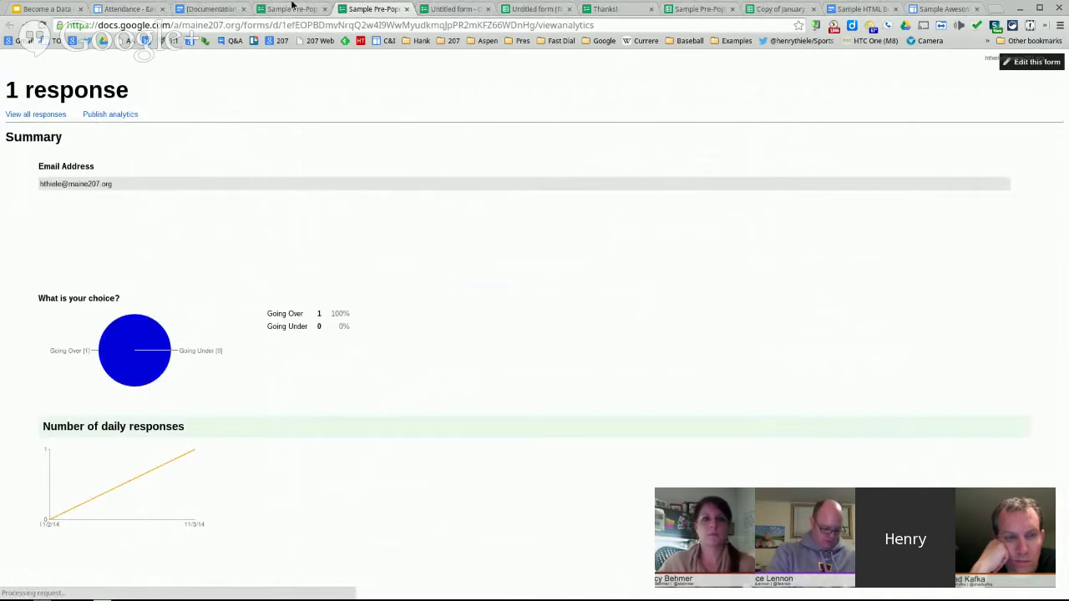
pyautogui.click(407, 10)
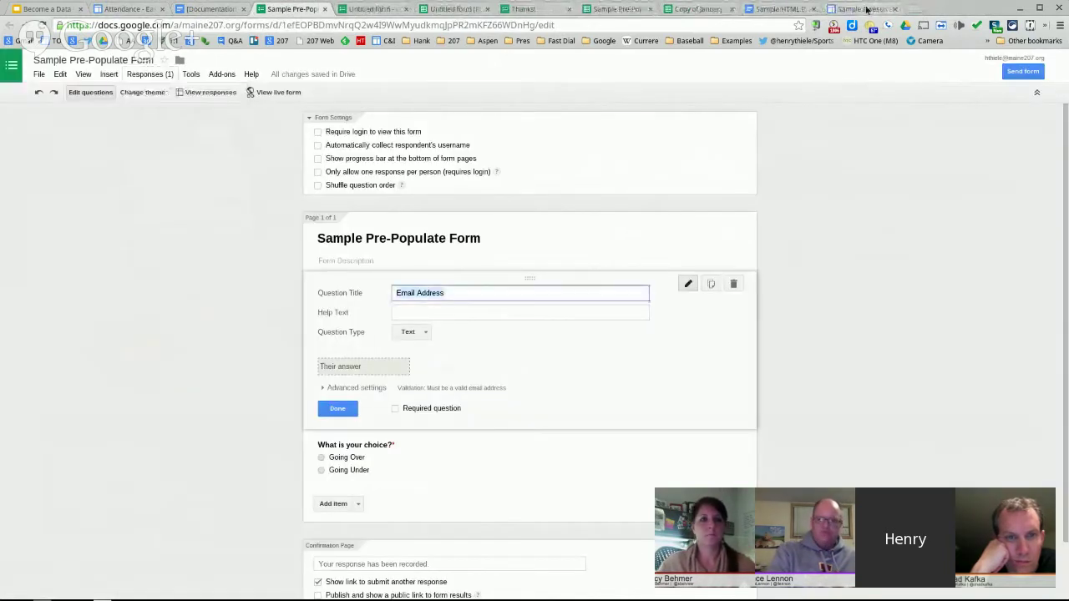
pyautogui.click(867, 9)
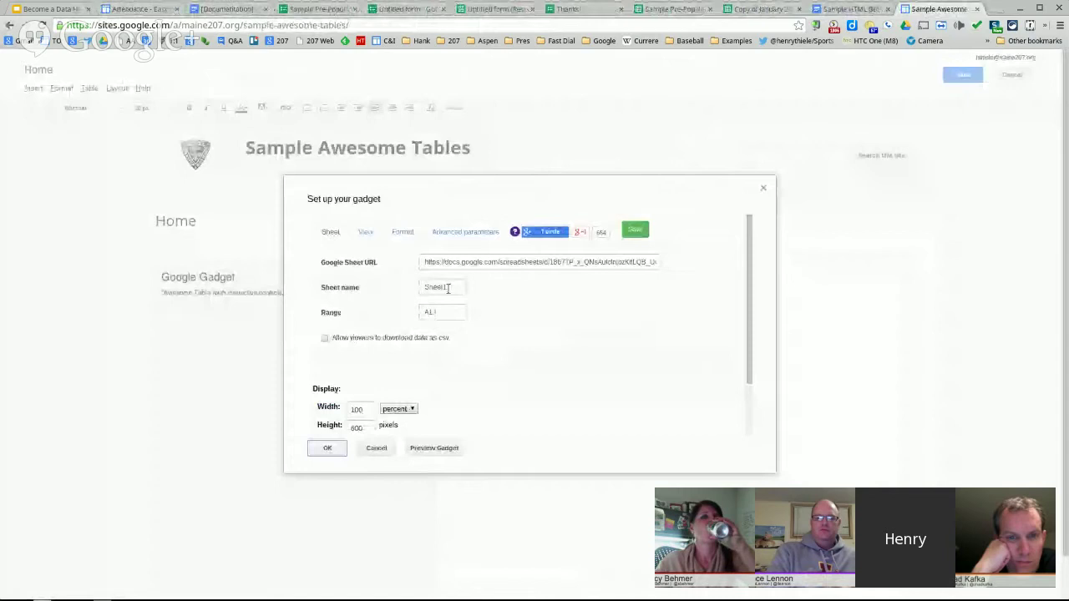
# - Insert the Awesome Table gadget with the Advanced summary of responses view and save the page
pyautogui.click(372, 240)
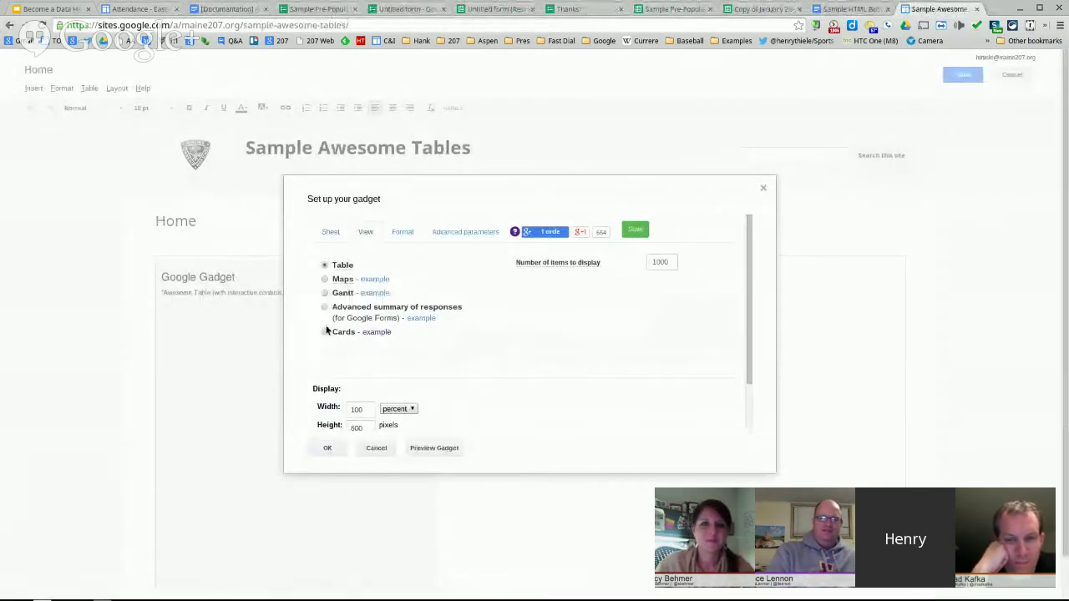
pyautogui.click(325, 308)
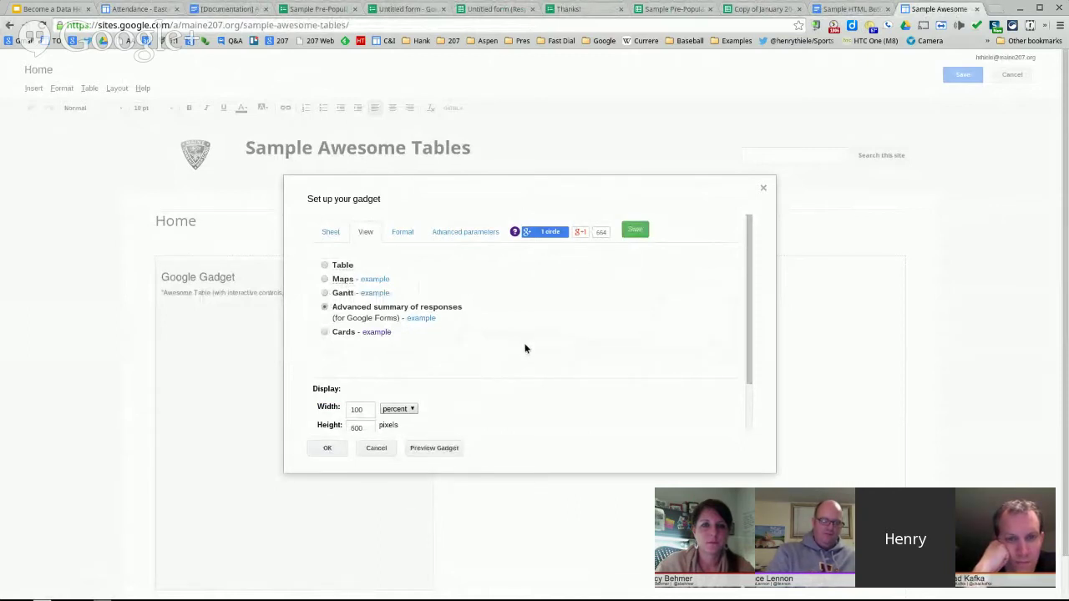
pyautogui.click(327, 449)
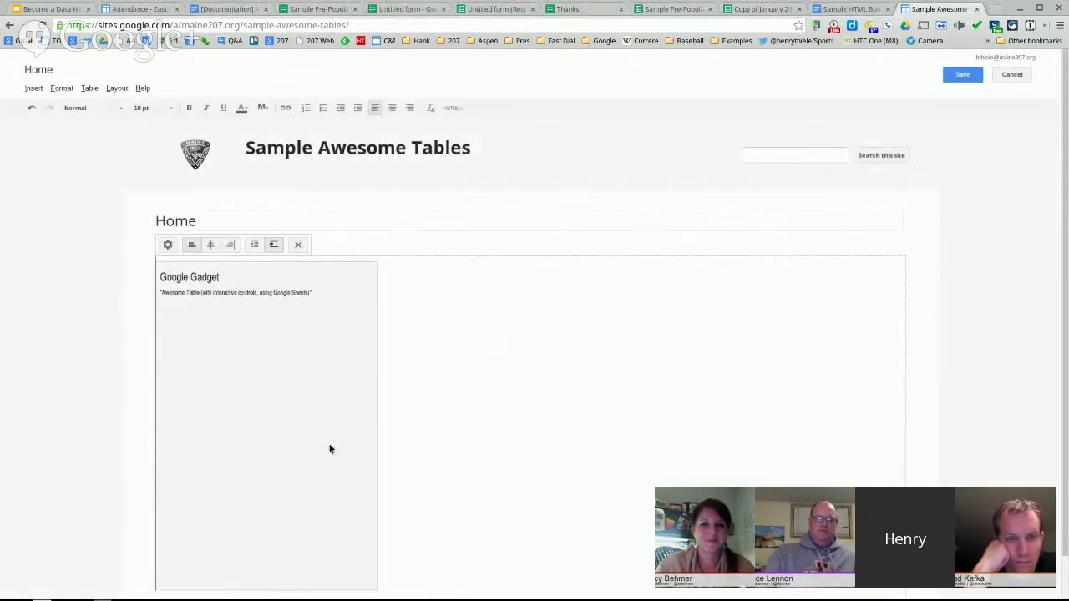
pyautogui.click(961, 71)
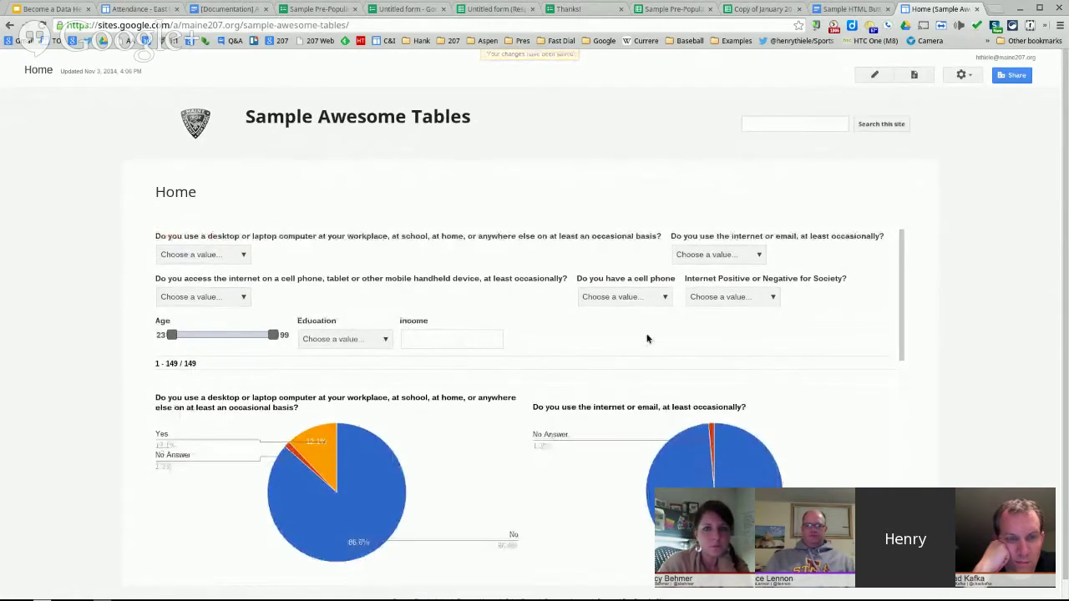
# - Narrow the Age slider filter to the 23–49 range
pyautogui.scroll(-5, 639, 334)
pyautogui.scroll(-5, 608, 334)
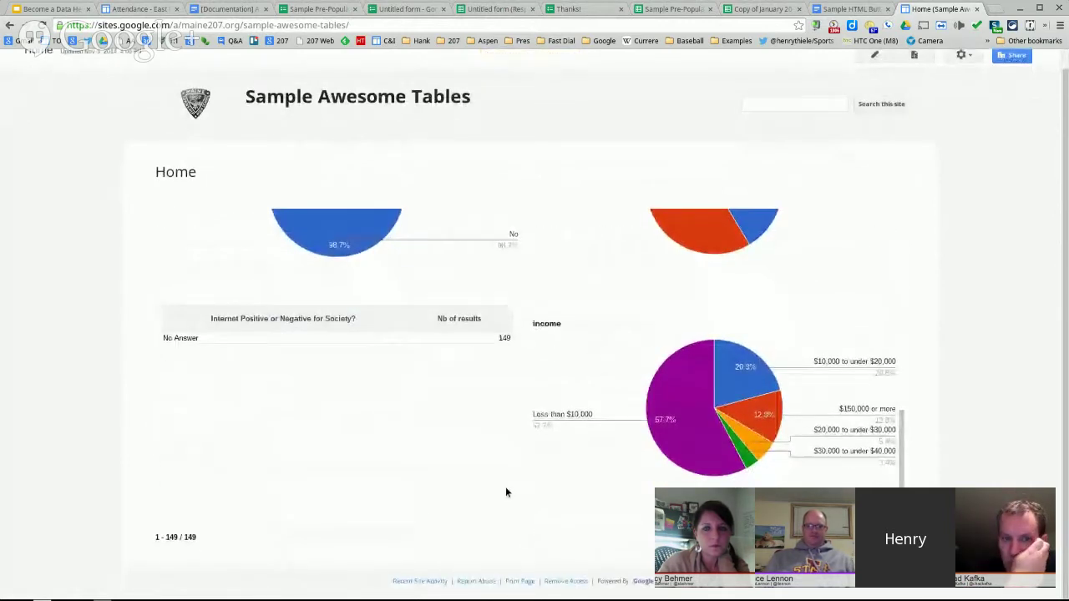
pyautogui.scroll(10, 506, 491)
pyautogui.scroll(1, 505, 491)
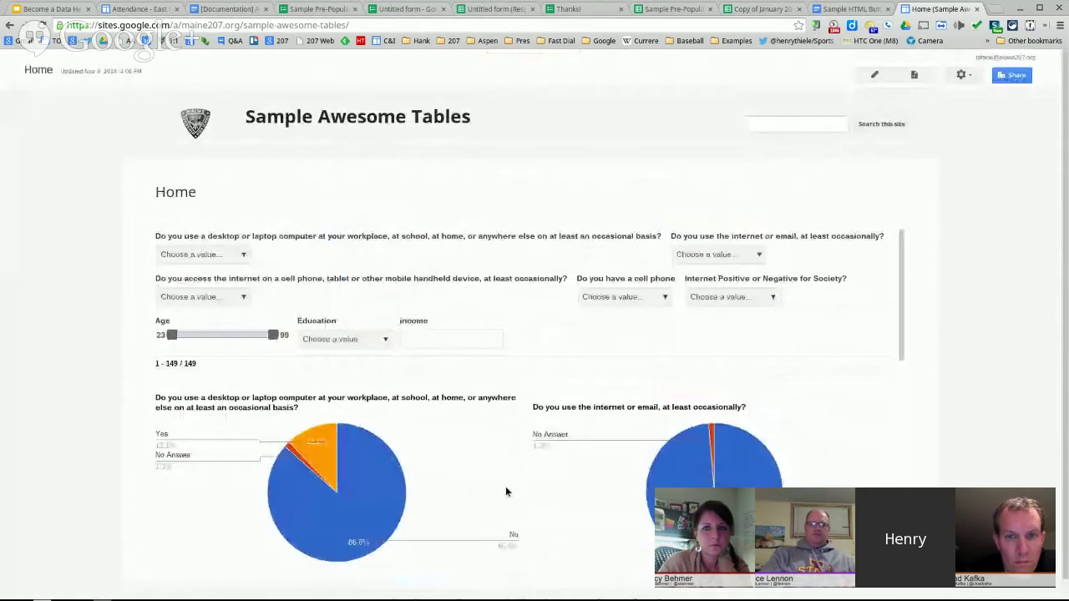
pyautogui.moveTo(274, 336); pyautogui.dragTo(207, 335)
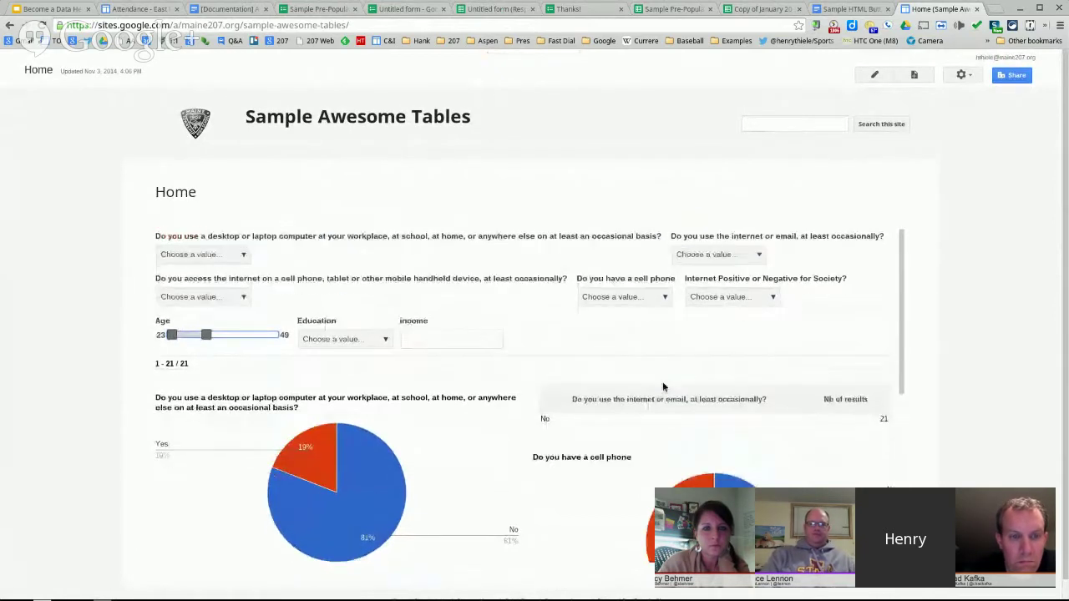
pyautogui.scroll(-2, 571, 399)
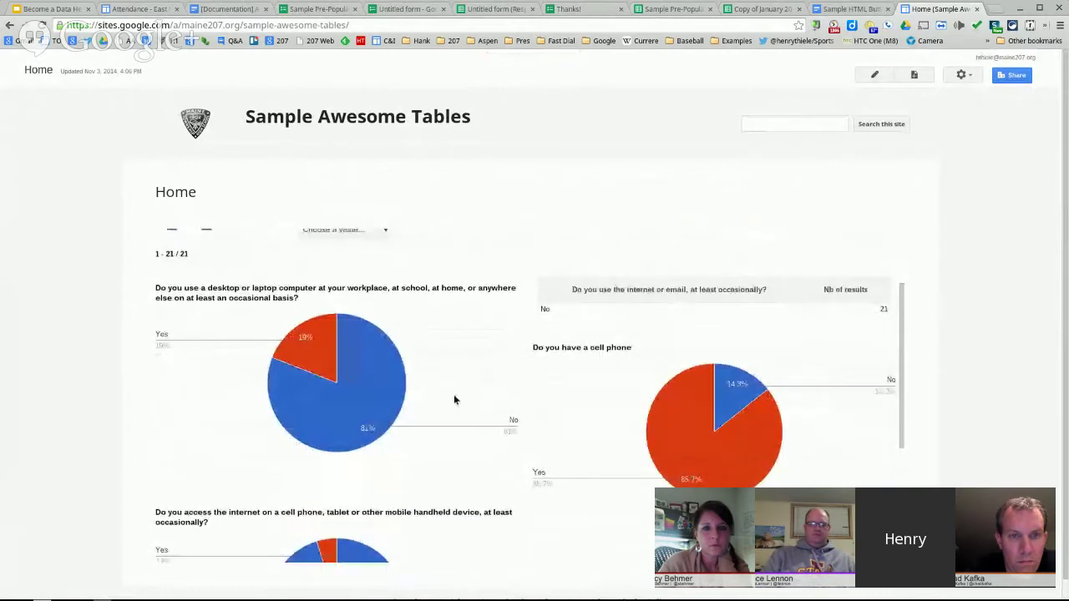
pyautogui.scroll(3, 441, 399)
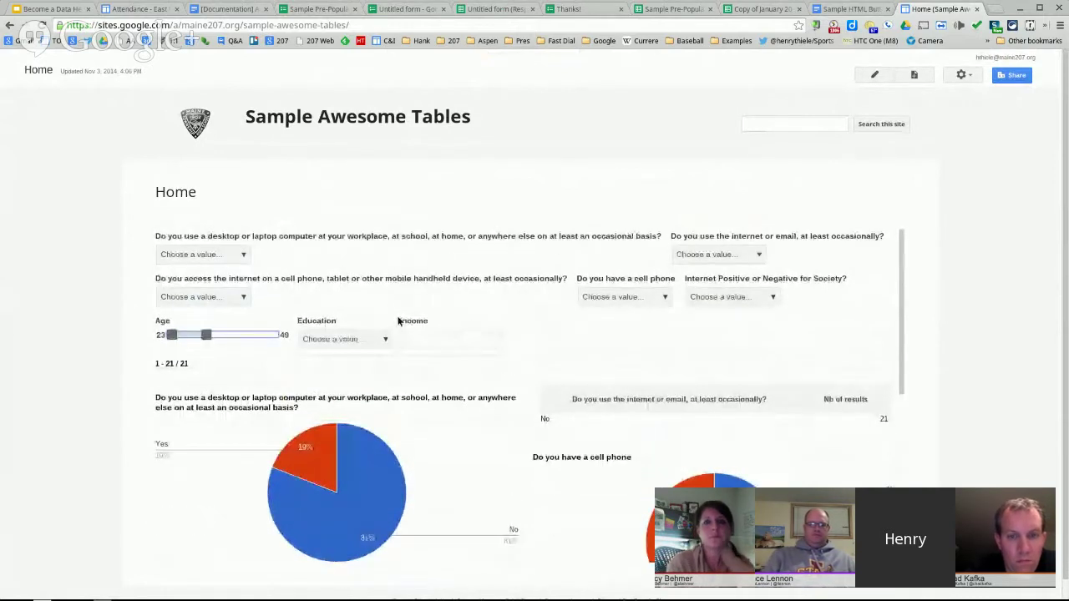
# - Filter the computer-use question to No and widen the Age range back to 99
pyautogui.click(238, 256)
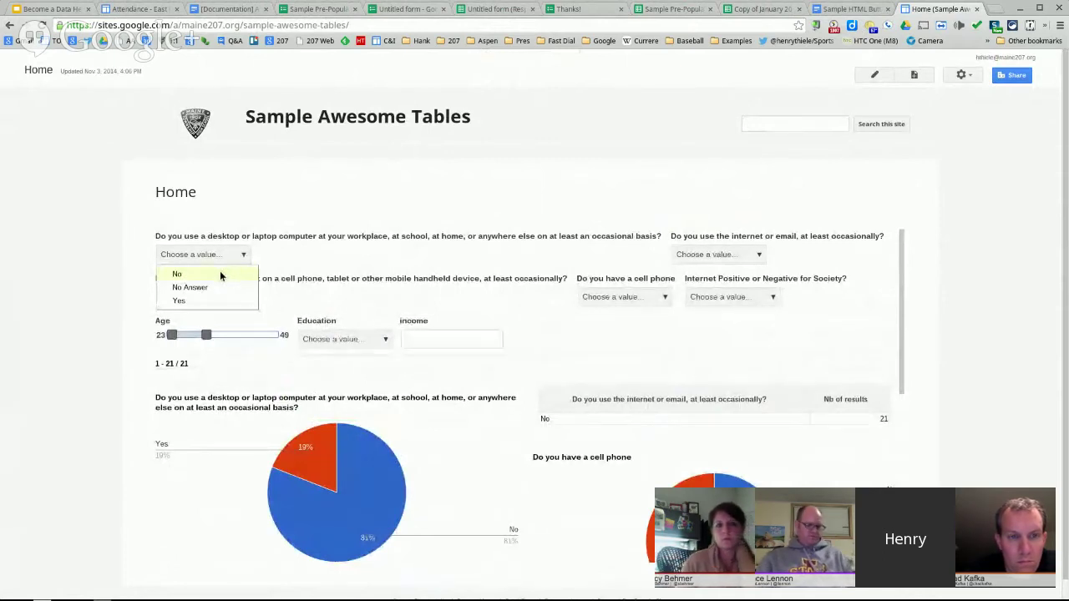
pyautogui.click(199, 274)
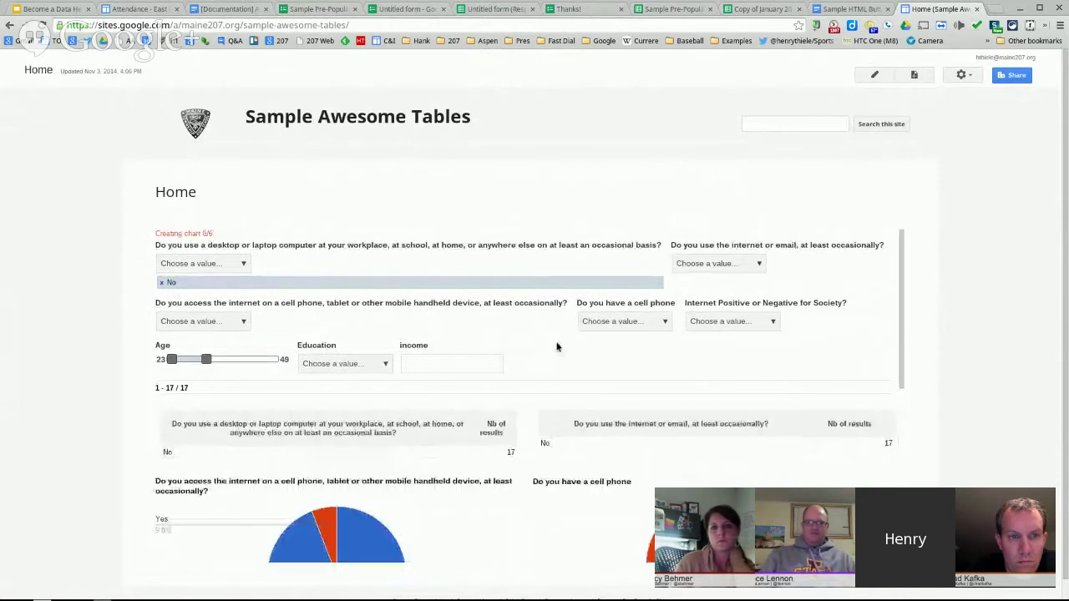
pyautogui.scroll(-10, 547, 350)
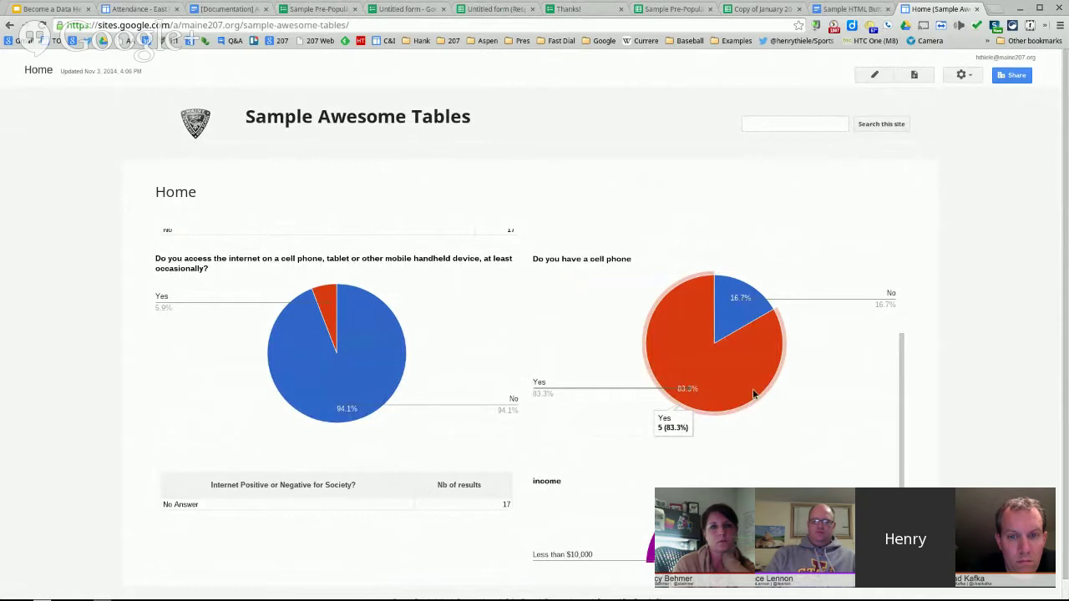
pyautogui.scroll(3, 475, 488)
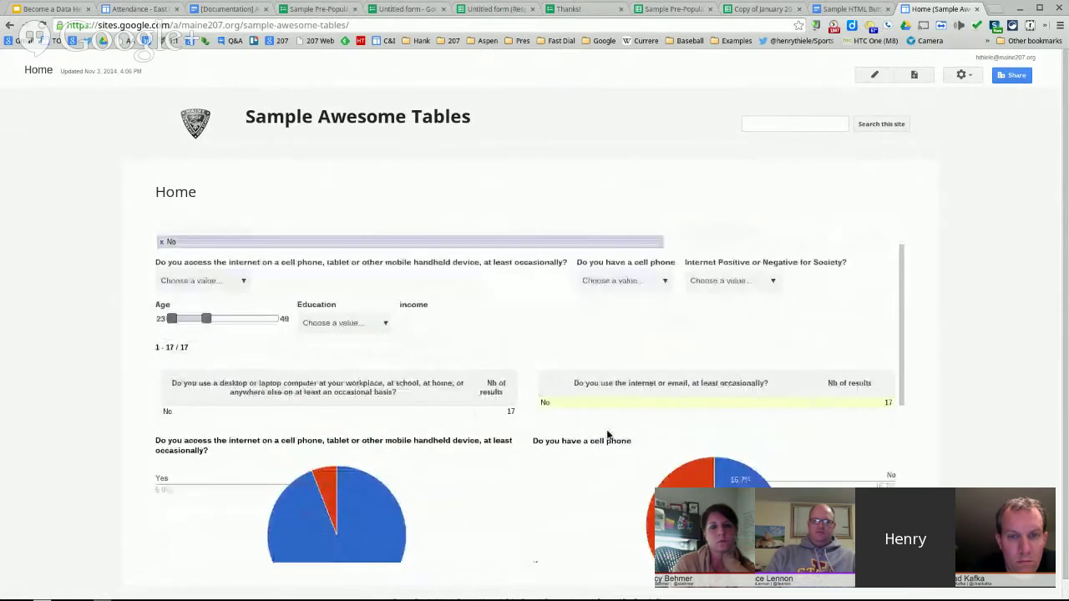
pyautogui.moveTo(207, 255); pyautogui.dragTo(264, 259)
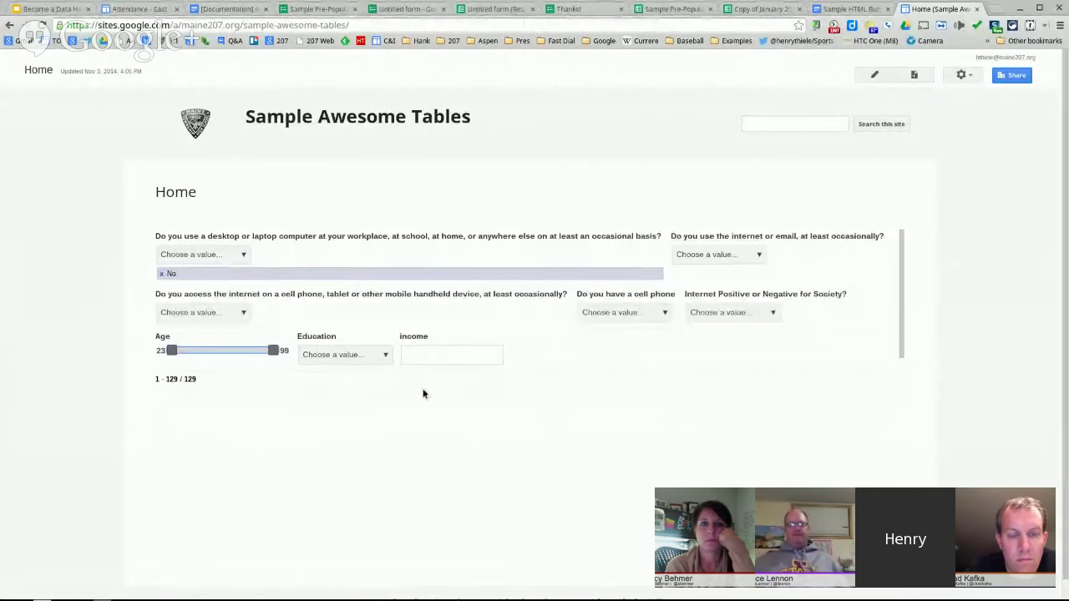
# - In the response spreadsheet, duplicate Sheet1 into Copy of Sheet1
pyautogui.click(762, 10)
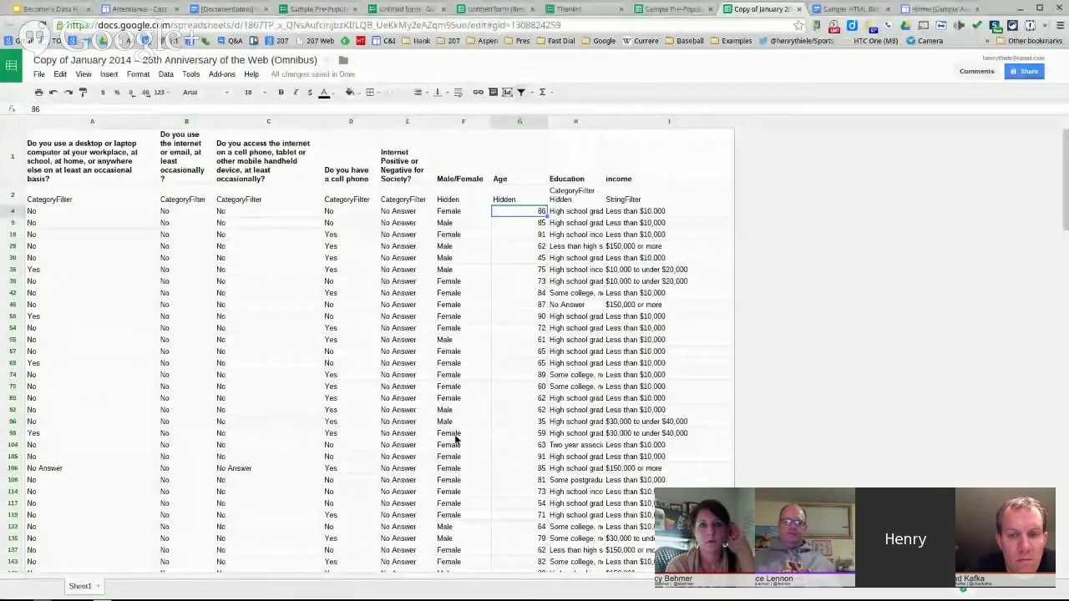
pyautogui.click(97, 587)
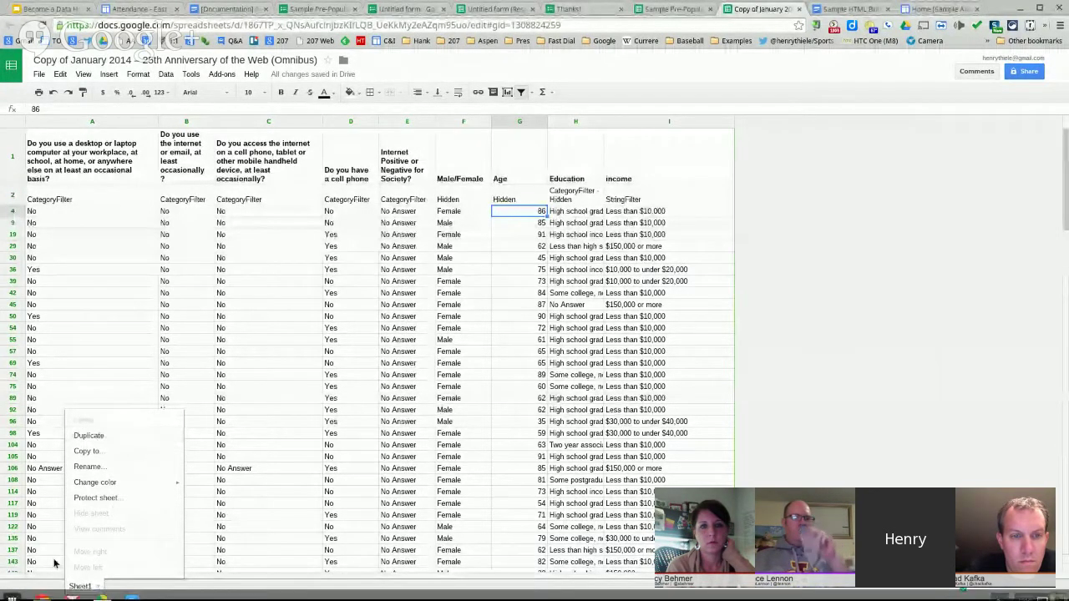
pyautogui.click(14, 592)
pyautogui.click(101, 585)
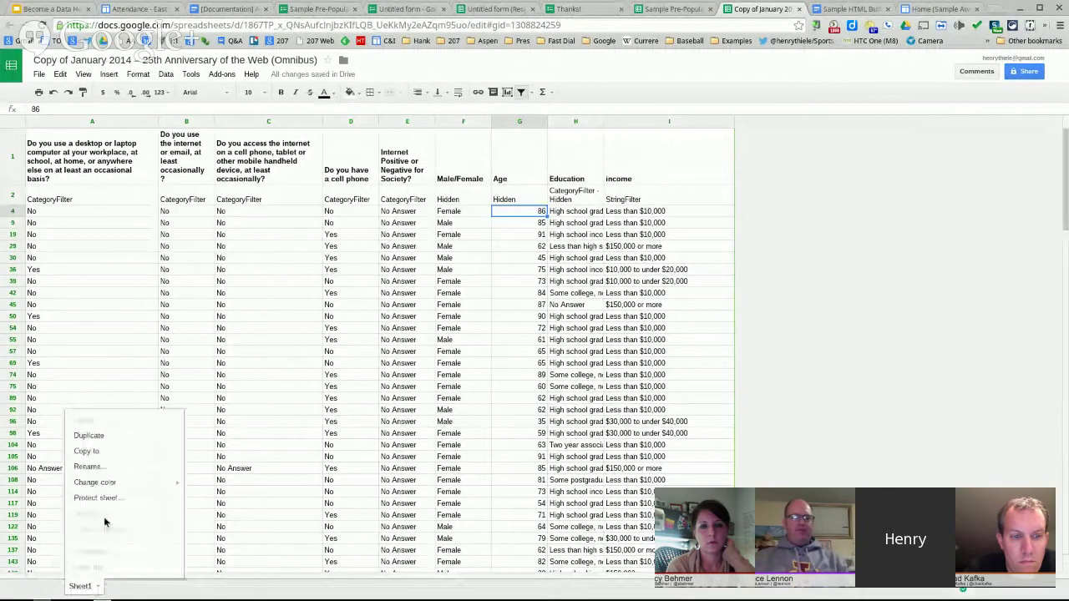
pyautogui.click(101, 436)
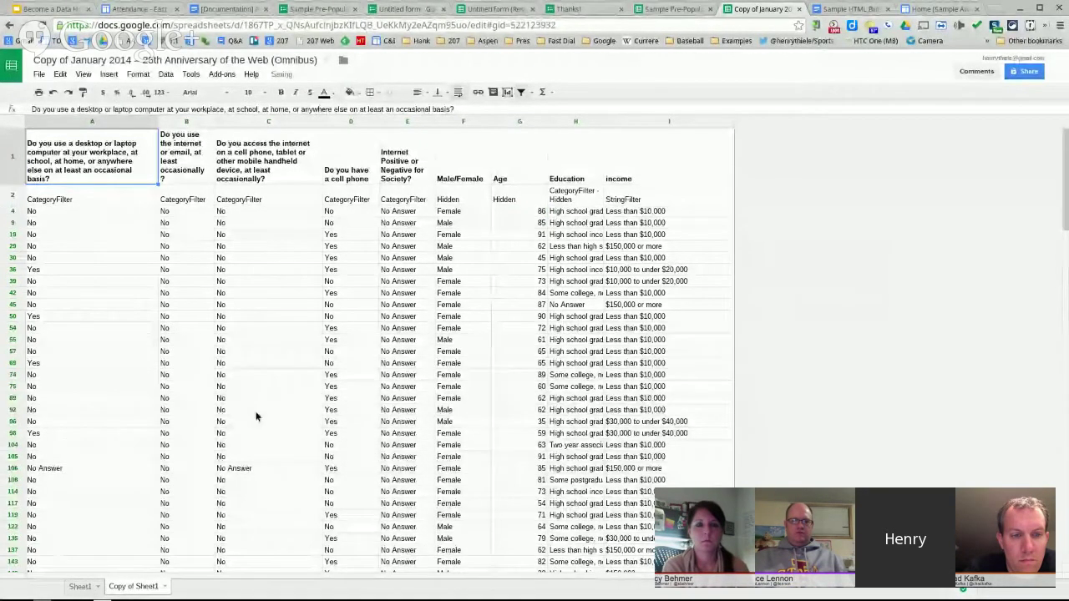
# - Clear all contents of Copy of Sheet1, then go back to Sheet1 and the Sites page
pyautogui.click(227, 402)
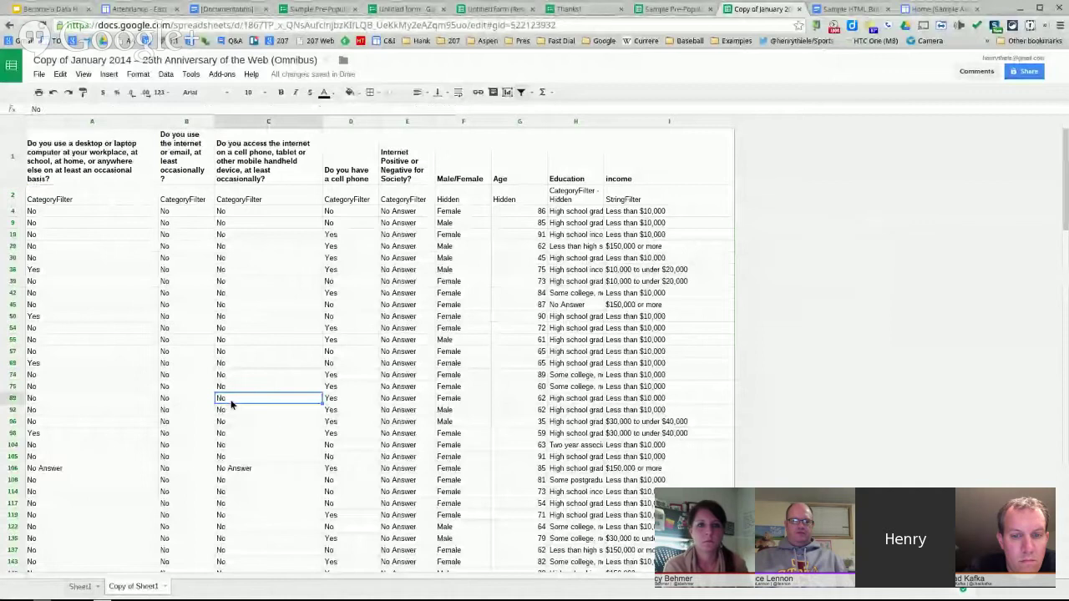
pyautogui.hotkey('ctrl', 'a')
pyautogui.press('Delete')
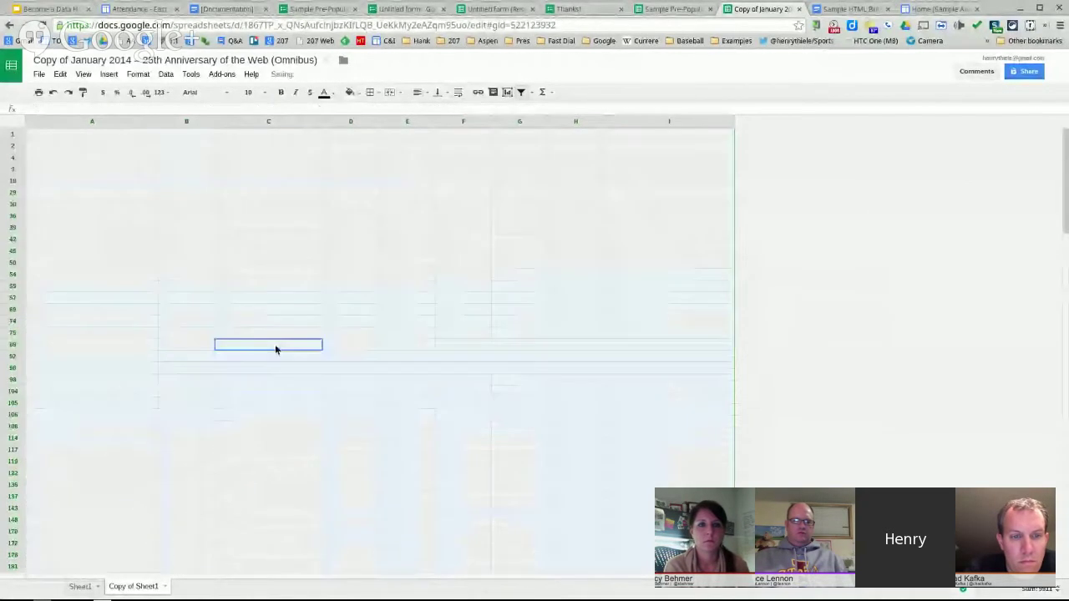
pyautogui.click(164, 586)
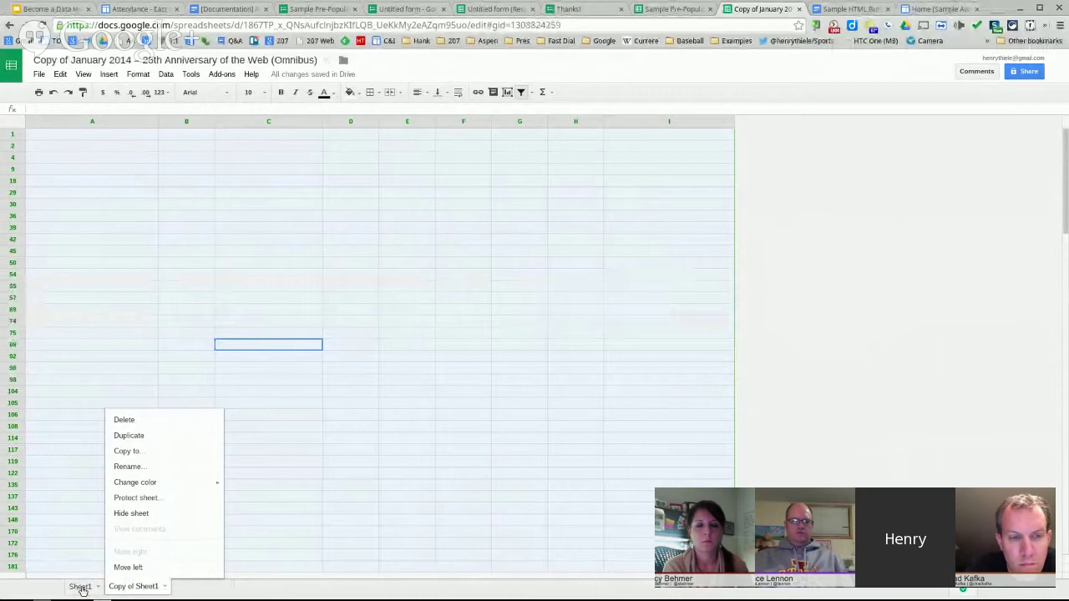
pyautogui.click(80, 587)
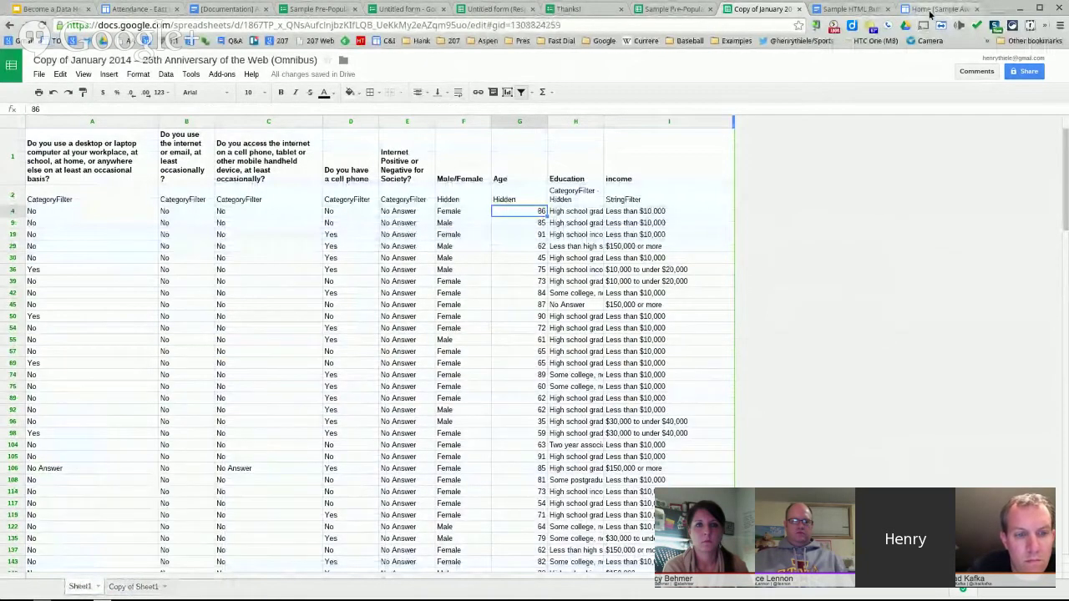
pyautogui.click(929, 9)
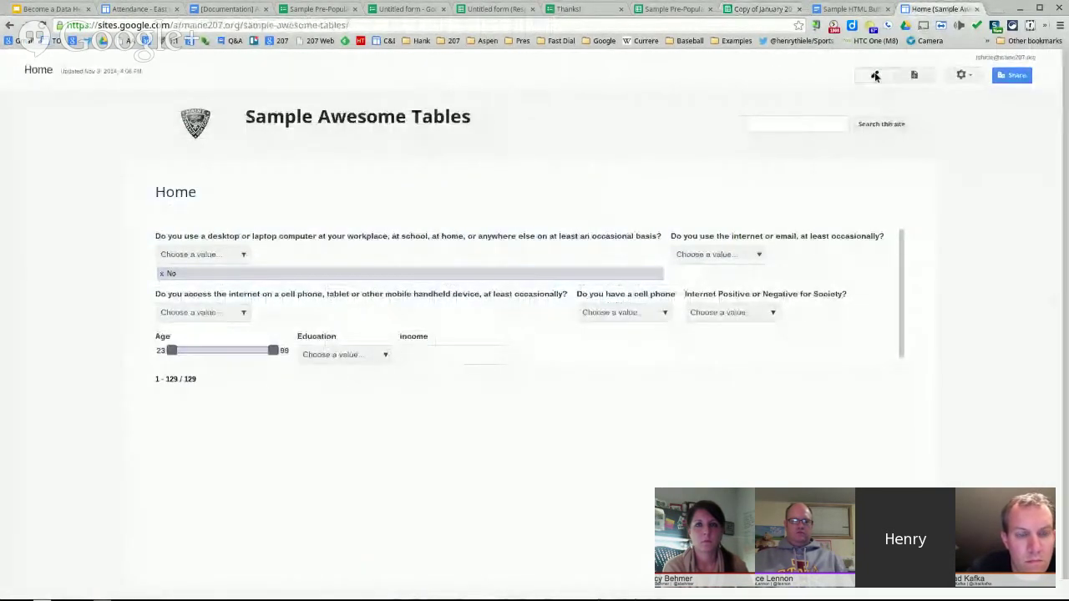
# - Edit the page and review the gadget's advanced Query parameter, then go to the spreadsheet
pyautogui.click(874, 74)
pyautogui.click(167, 245)
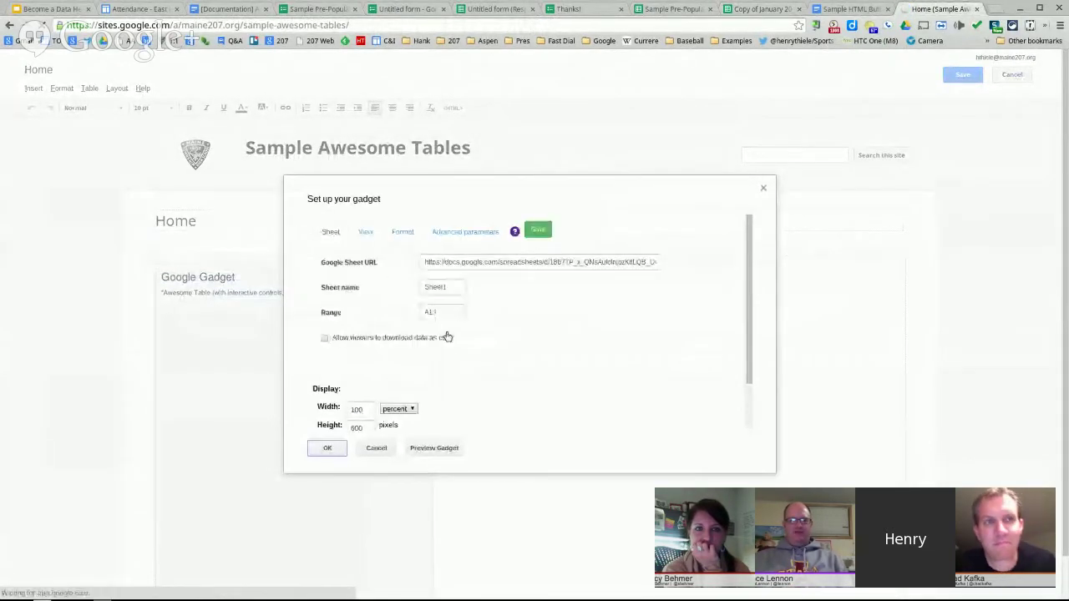
pyautogui.click(440, 234)
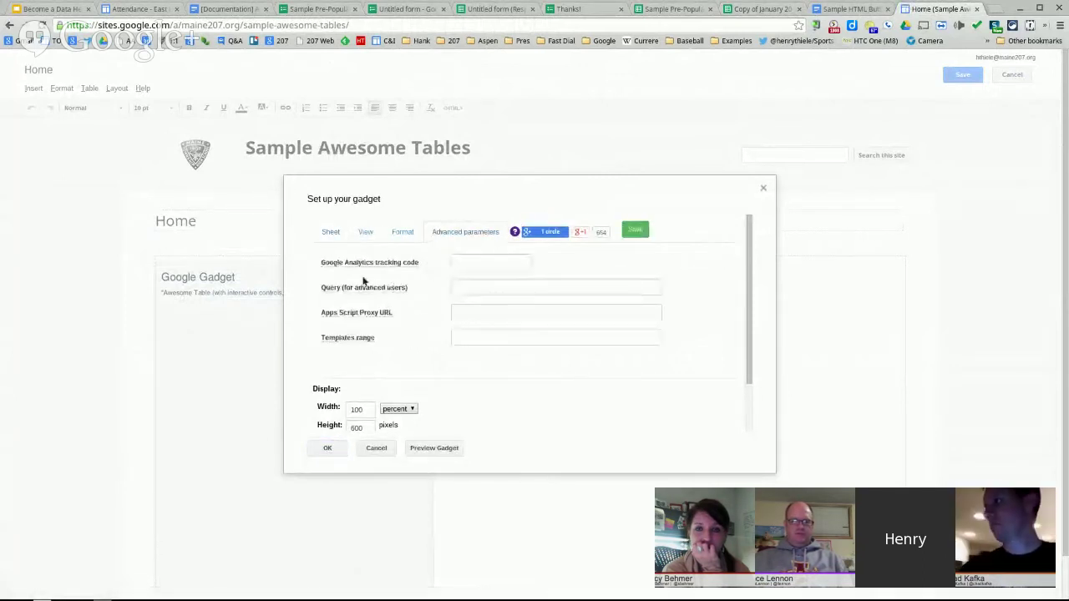
pyautogui.click(466, 285)
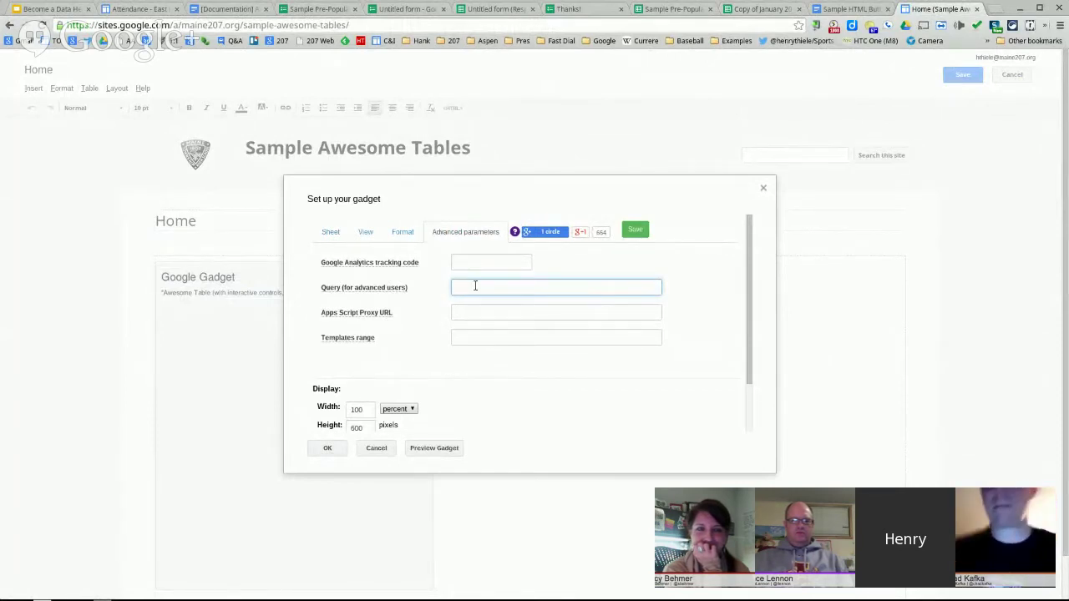
pyautogui.click(764, 190)
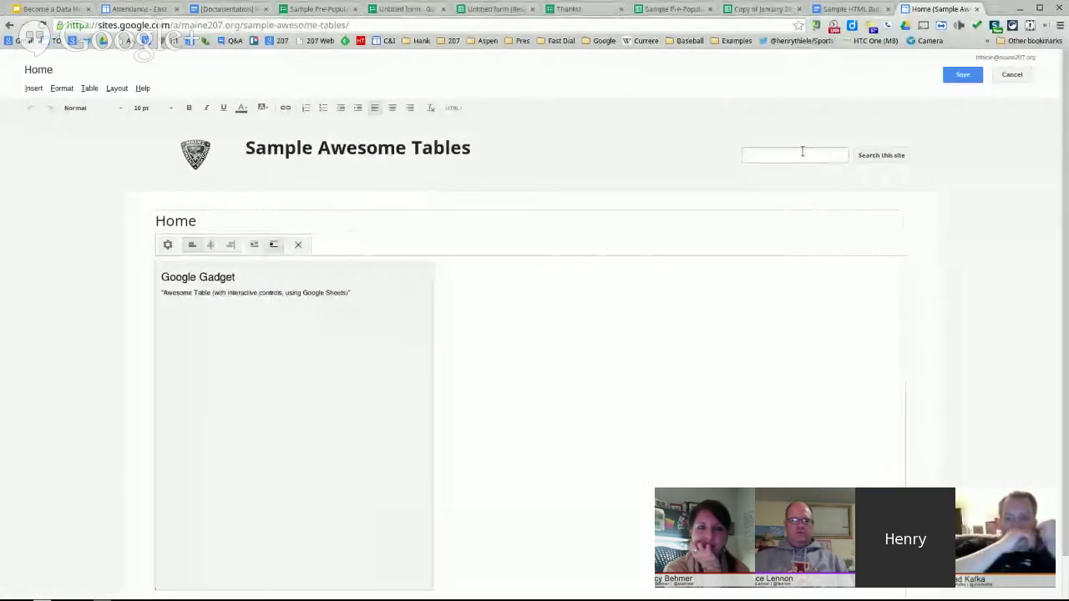
pyautogui.click(750, 9)
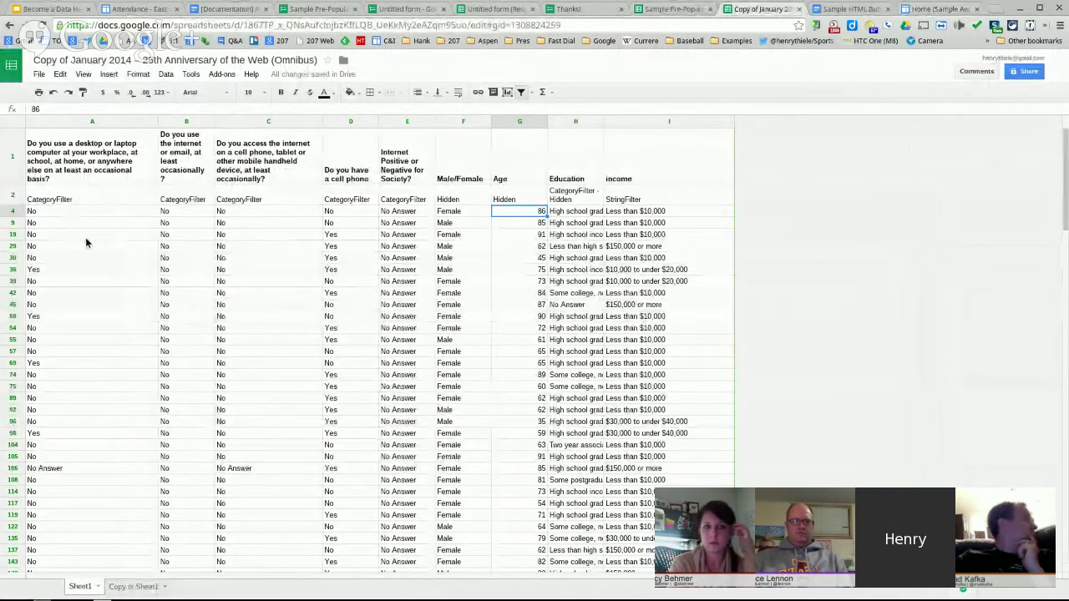
# - Switch to the empty Copy of Sheet1 sheet
pyautogui.click(133, 588)
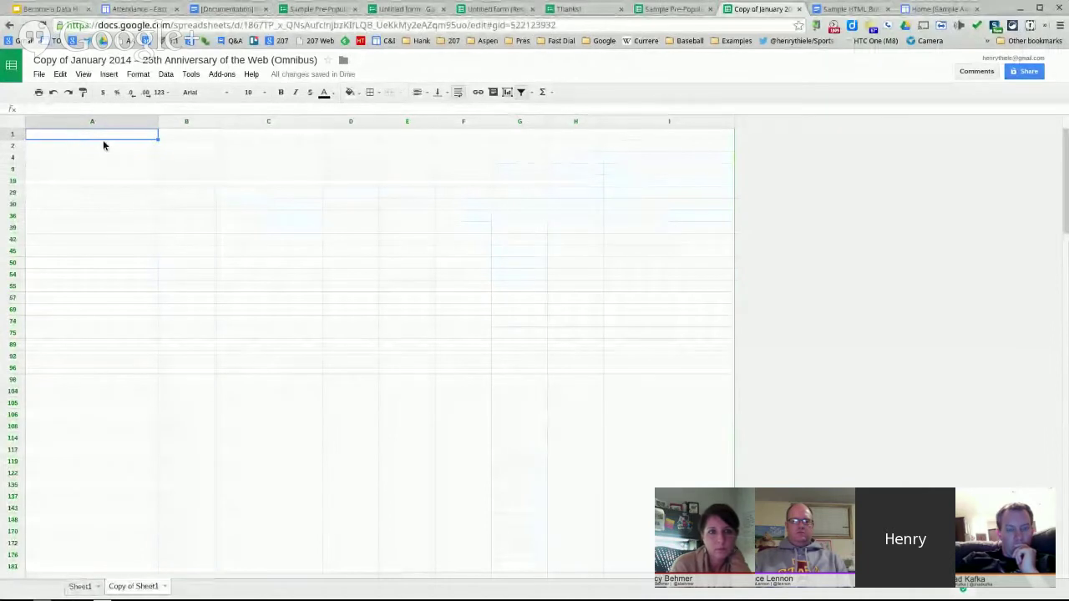
# - Enter =query(Sheet1!A:I,"Select * where A = 'Yes'") in A1 of Copy of Sheet1
pyautogui.write('=query(')
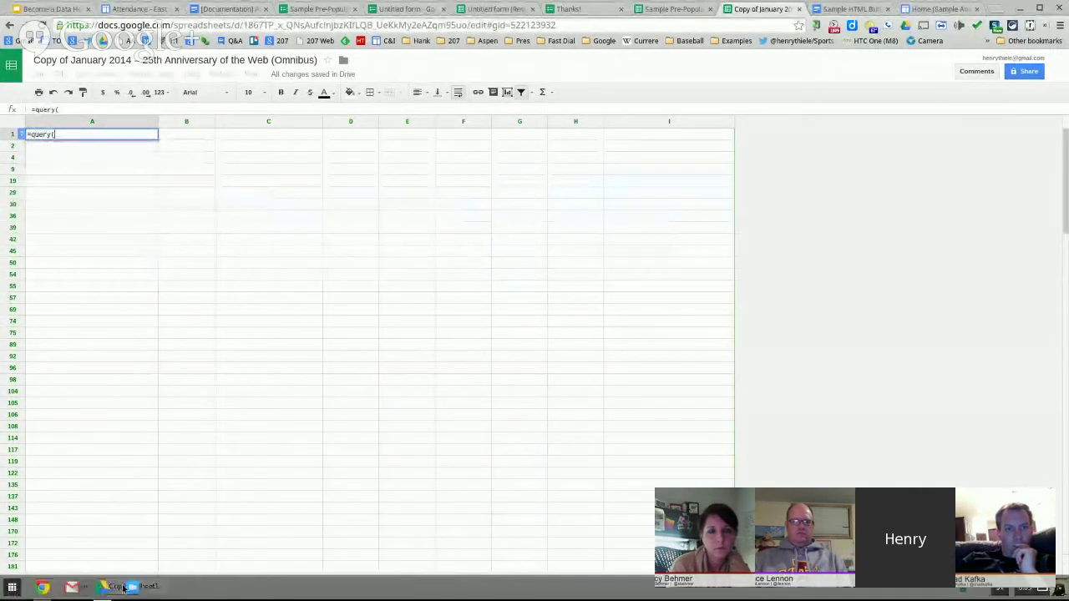
pyautogui.click(82, 587)
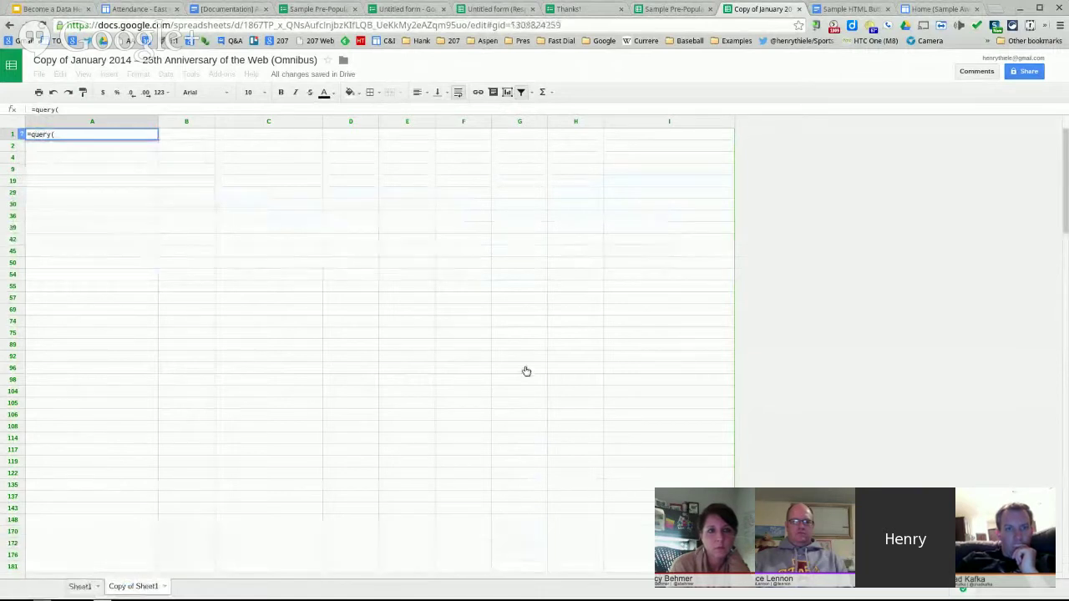
pyautogui.moveTo(666, 122); pyautogui.dragTo(95, 127)
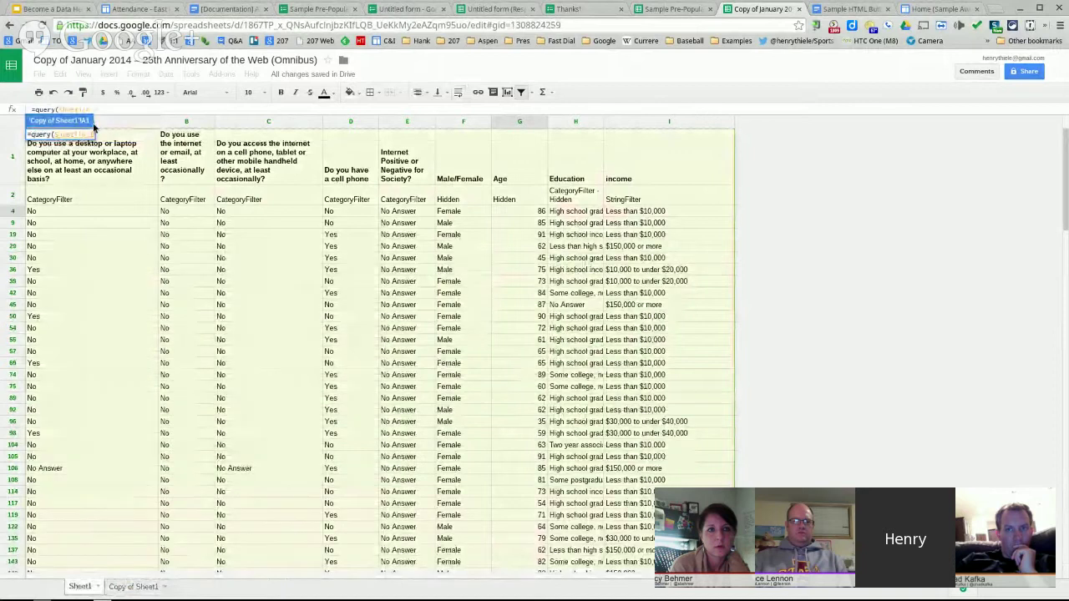
pyautogui.click(115, 110)
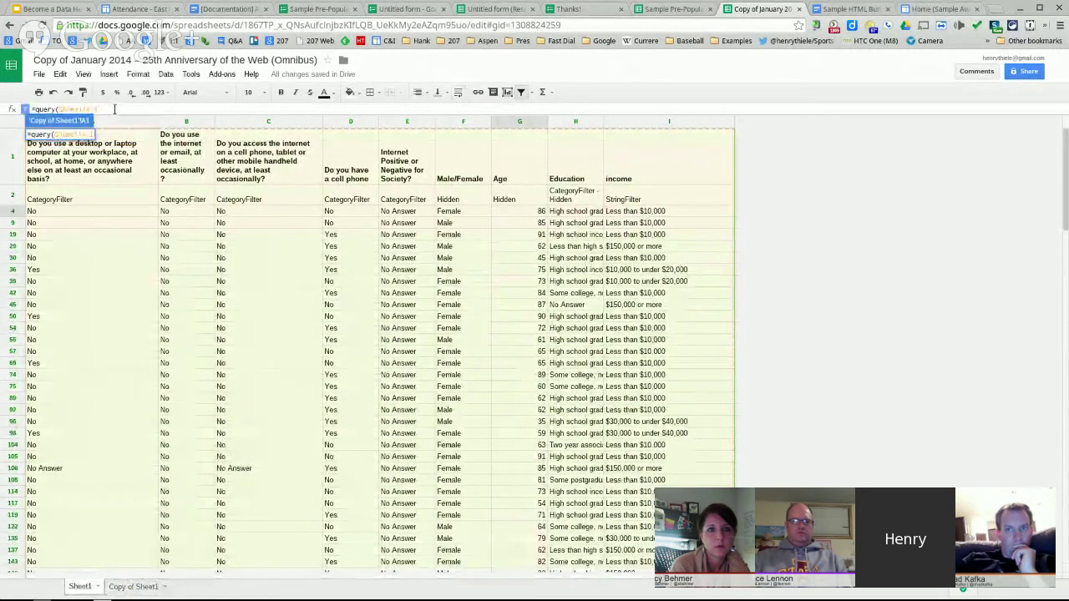
pyautogui.write(',"S')
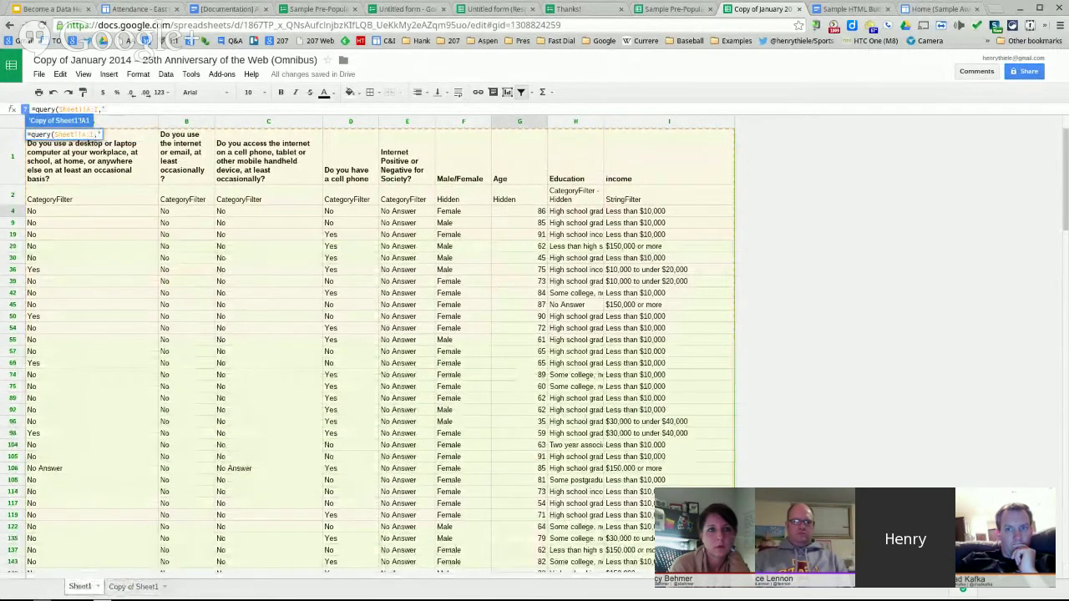
pyautogui.write('elect')
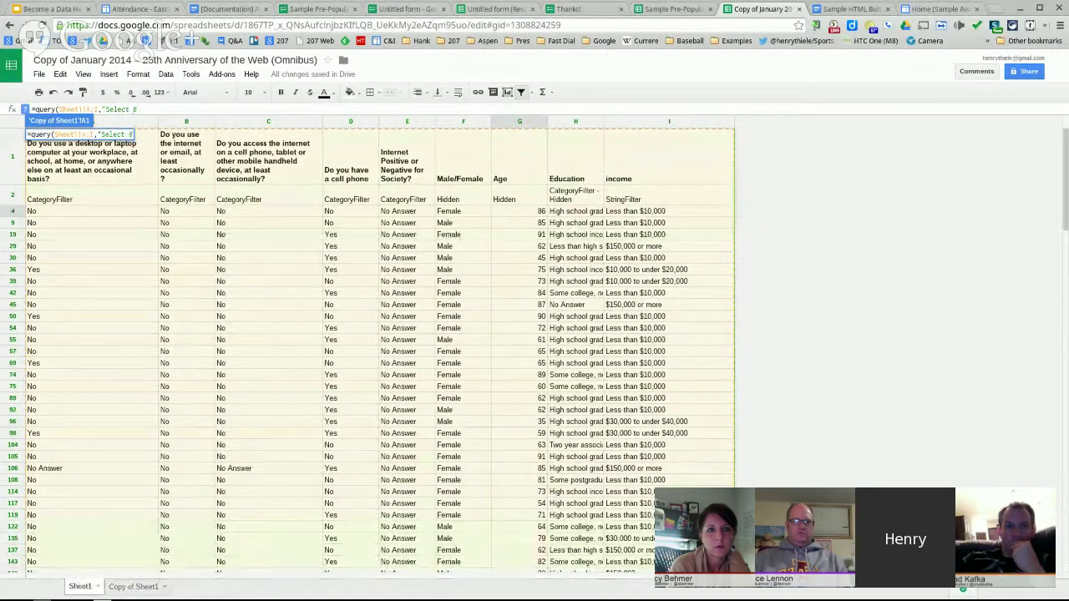
pyautogui.write(' *')
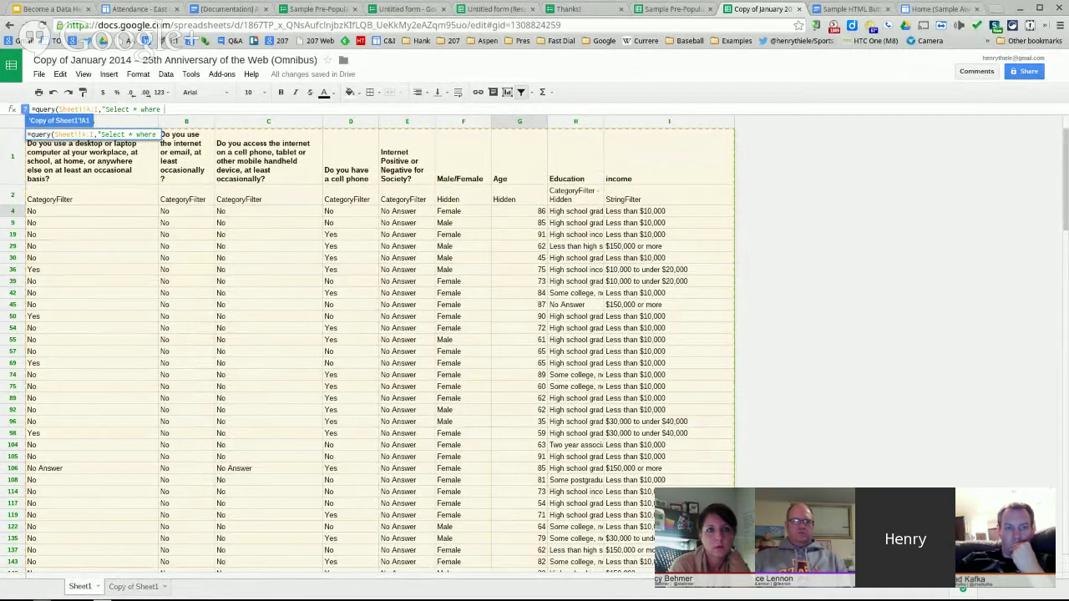
pyautogui.write('where A')
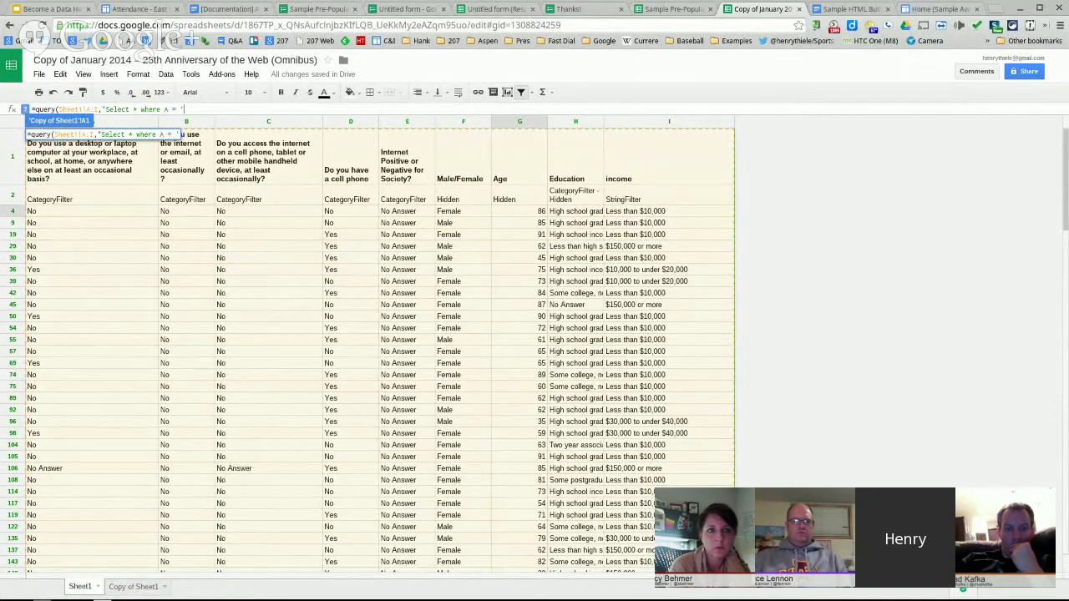
pyautogui.write(' = \'Yes\'")')
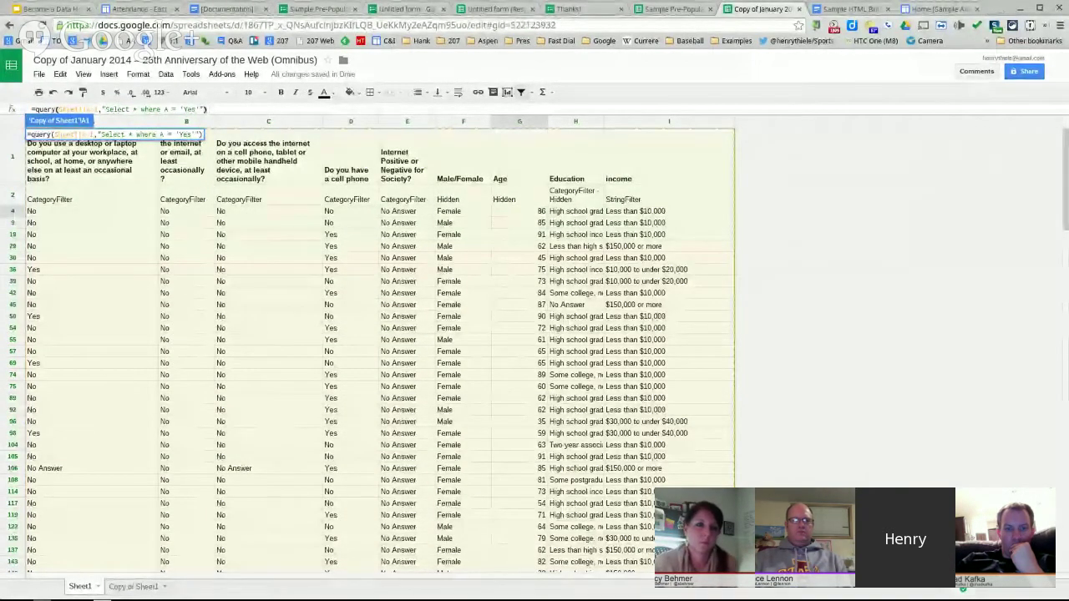
pyautogui.press('Return')
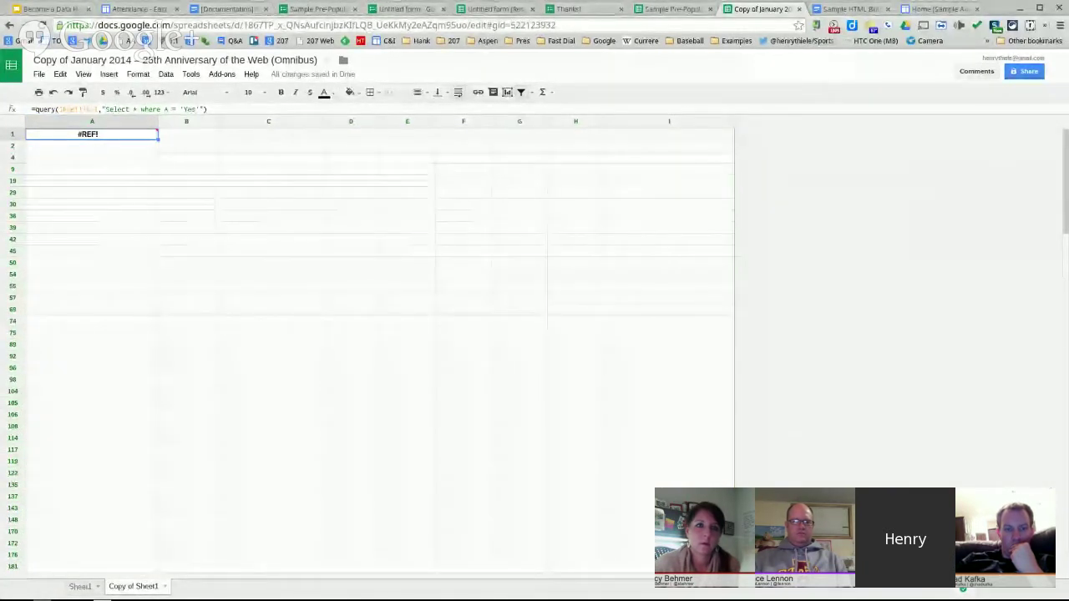
# - Edit A1's query to remove the space between Select and *, then recommit it
pyautogui.click(172, 110)
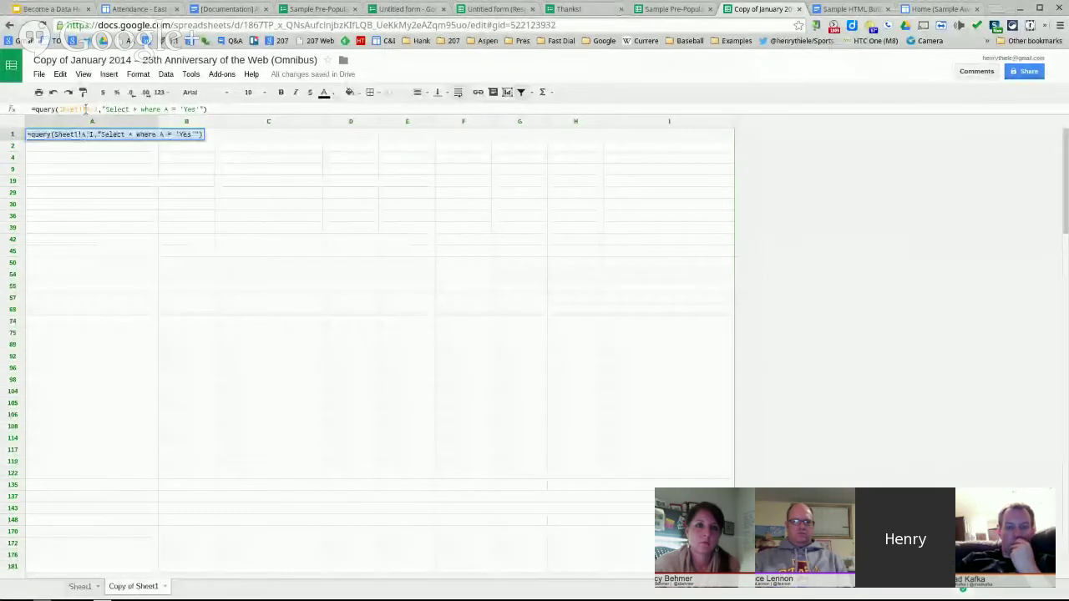
pyautogui.click(108, 110)
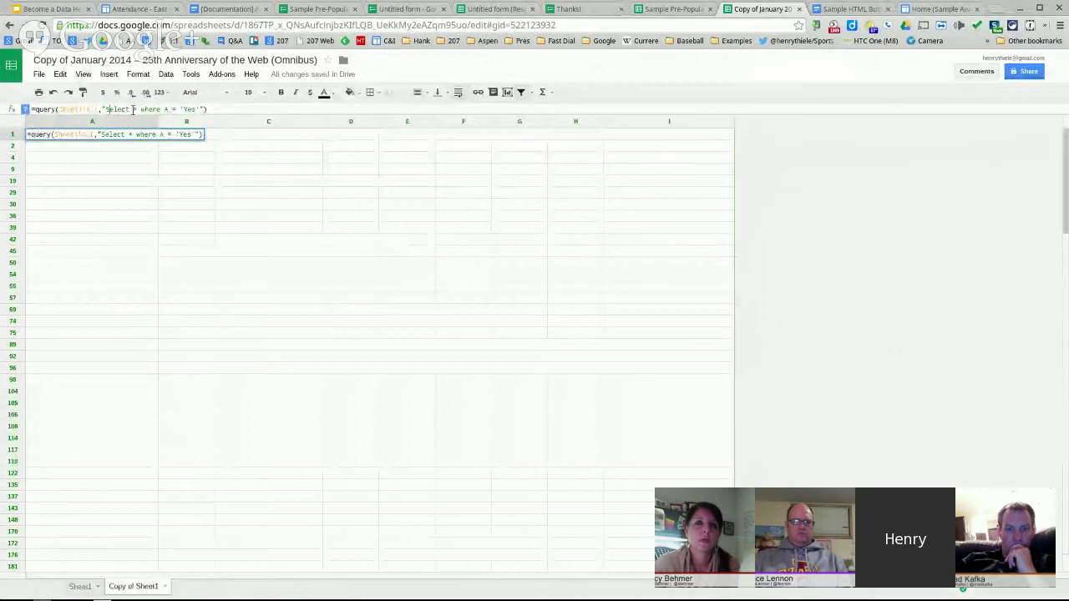
pyautogui.click(133, 110)
pyautogui.press('BackSpace')
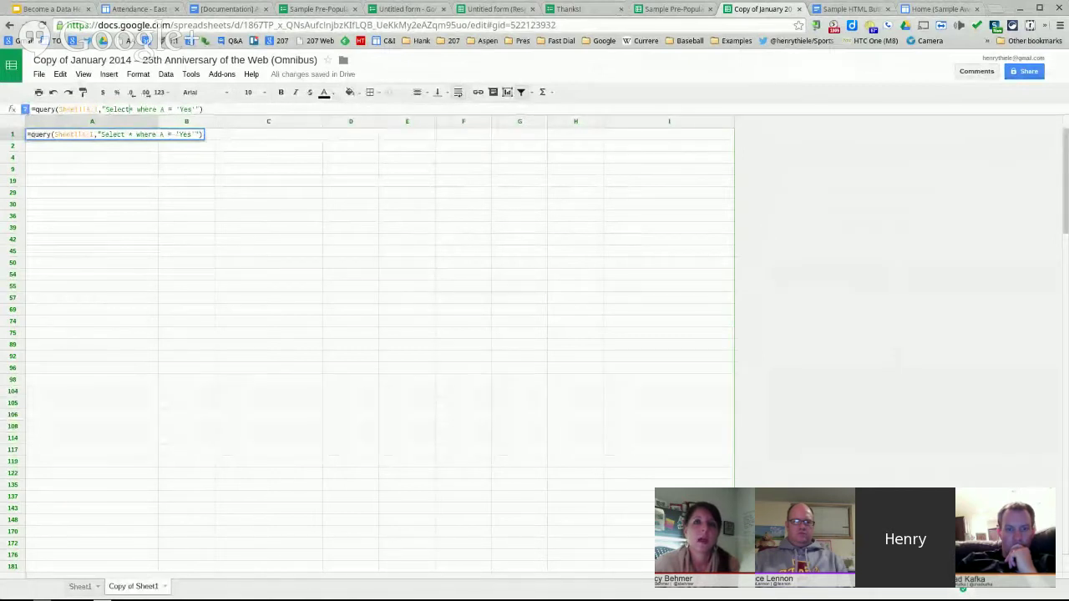
pyautogui.click(229, 132)
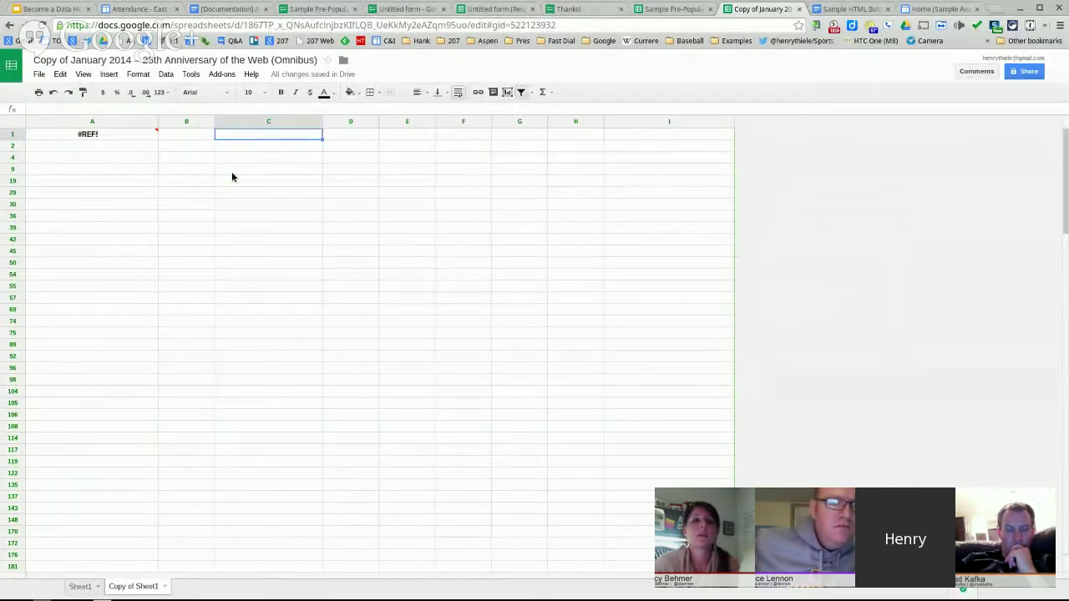
pyautogui.click(129, 131)
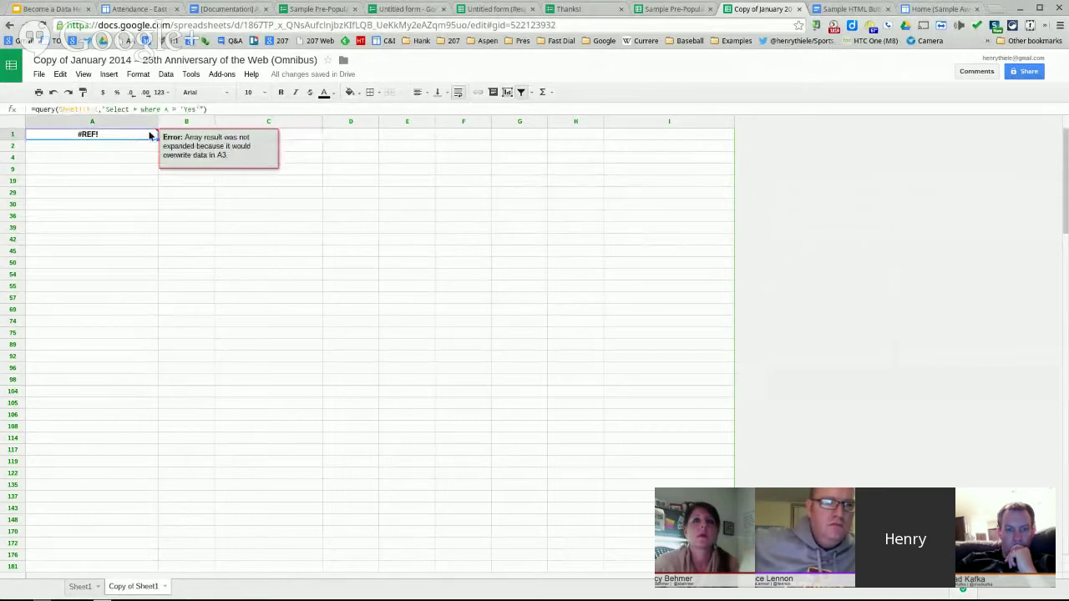
# - Move the query formula from A1 down to cell A9
pyautogui.click(142, 146)
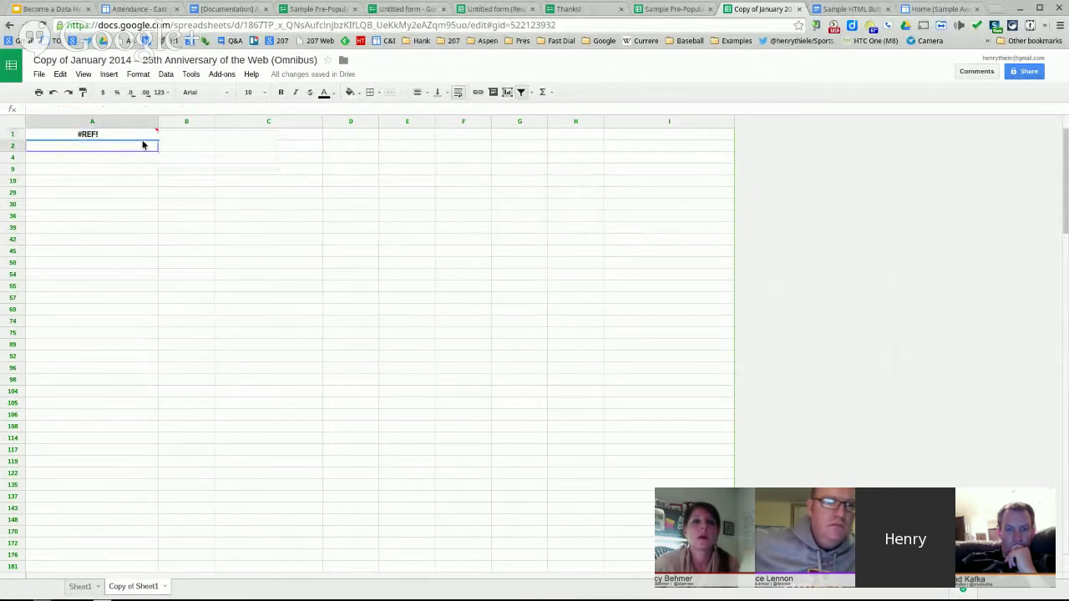
pyautogui.click(14, 136)
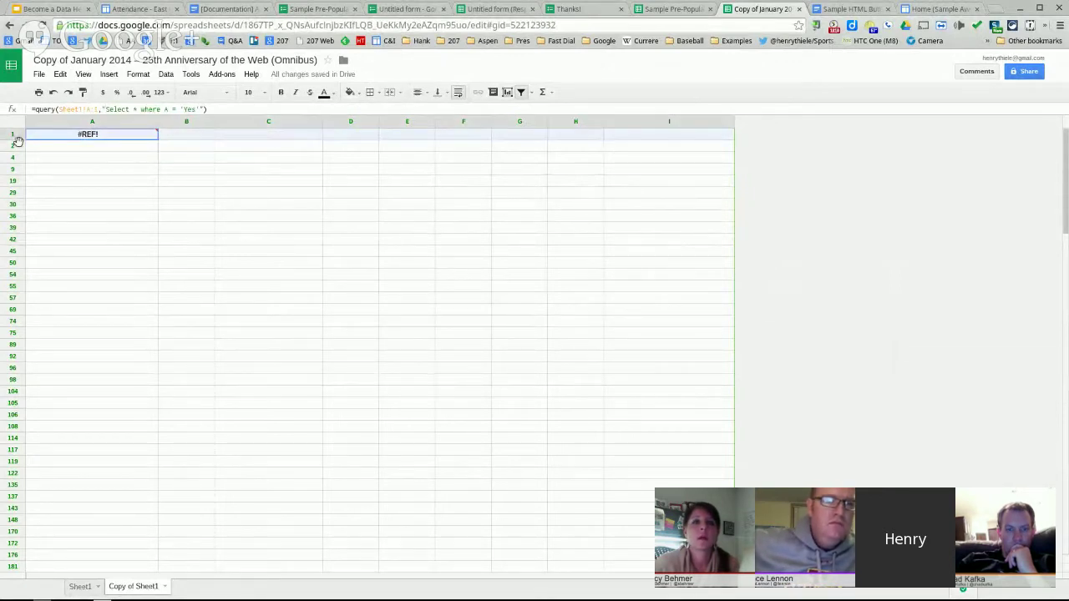
pyautogui.click(102, 135)
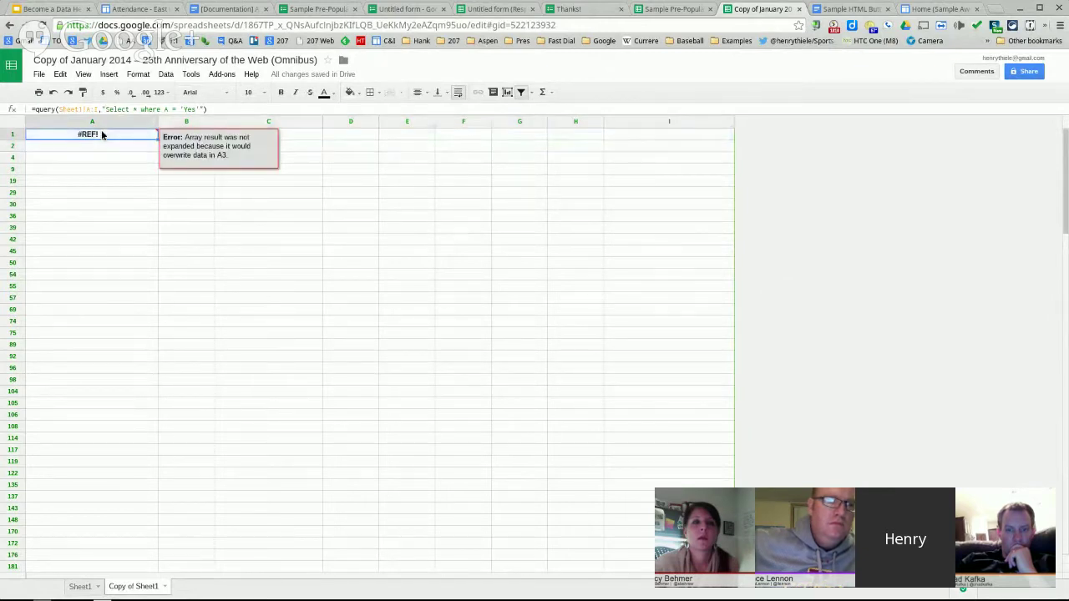
pyautogui.click(112, 169)
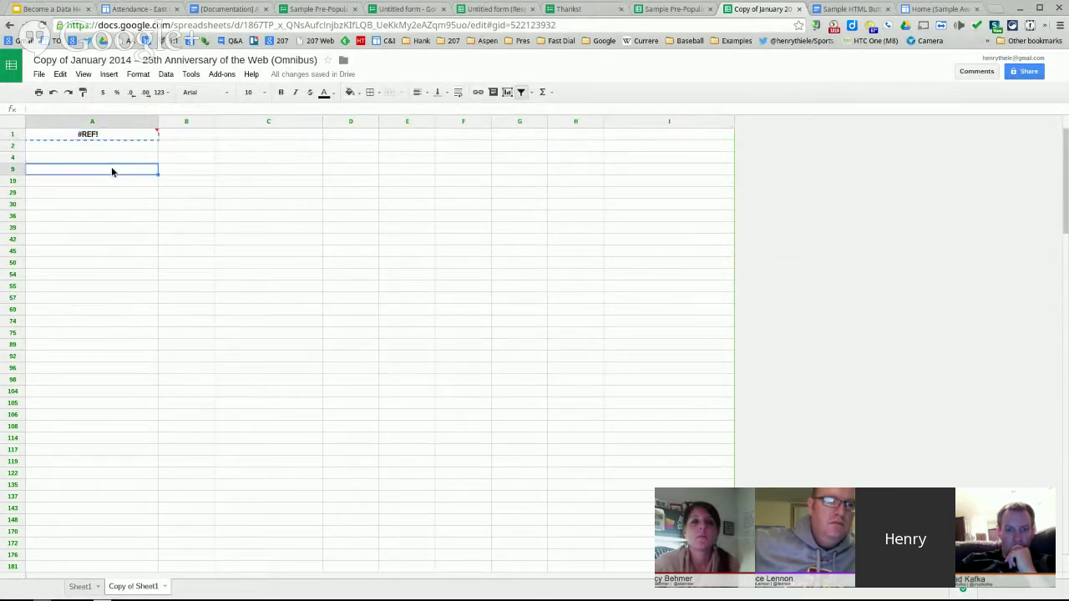
pyautogui.write('=query(Sheet1!A:I,"Select * where A = \'Yes\'")')
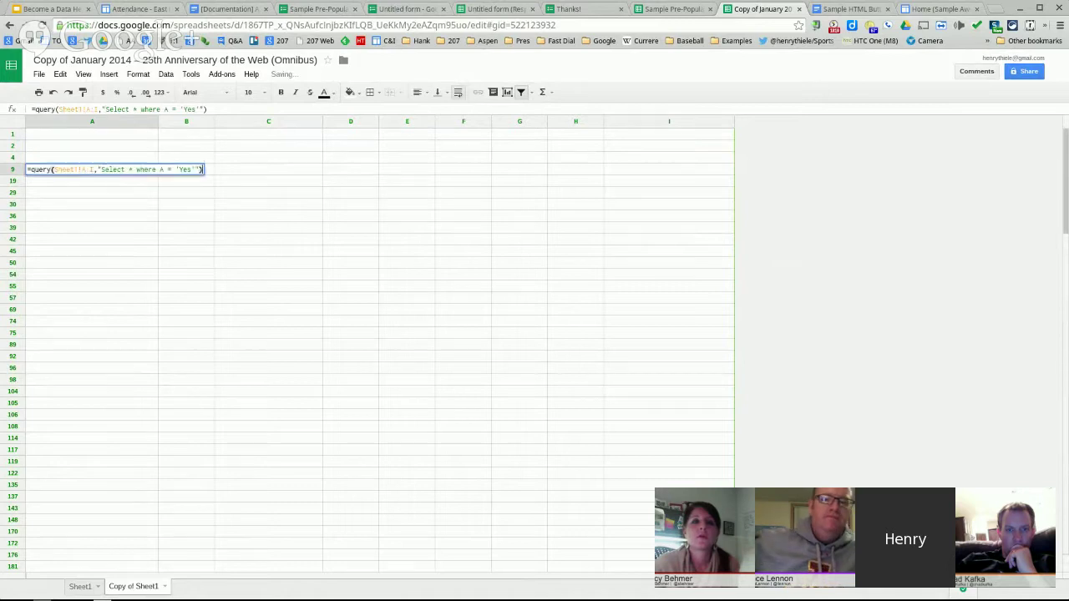
pyautogui.press('Return')
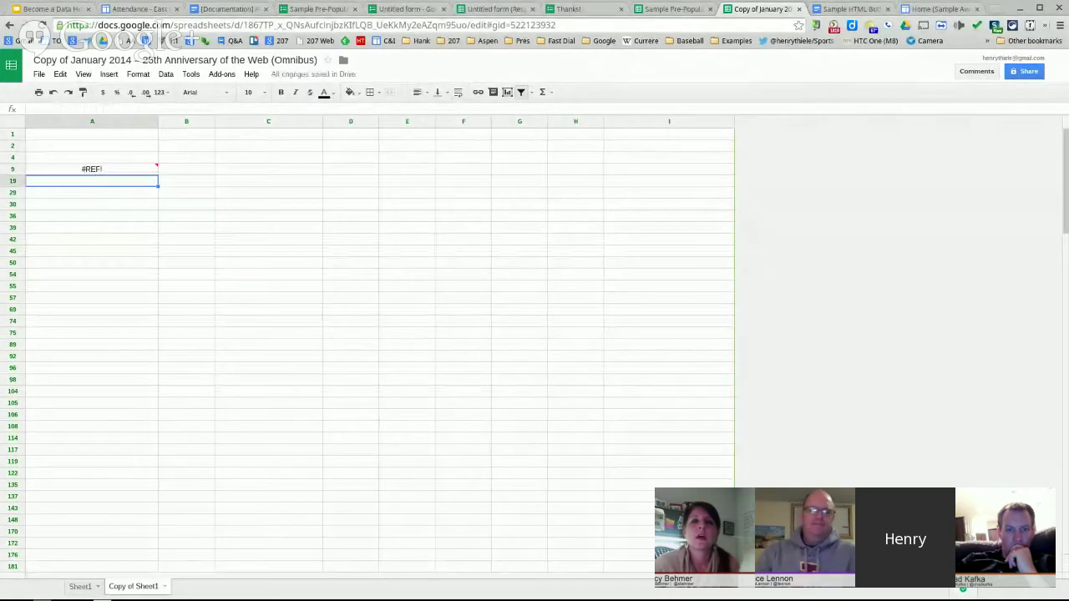
# - Change the A9 query's select clause from * to B,A,D,I
pyautogui.moveTo(149, 172)
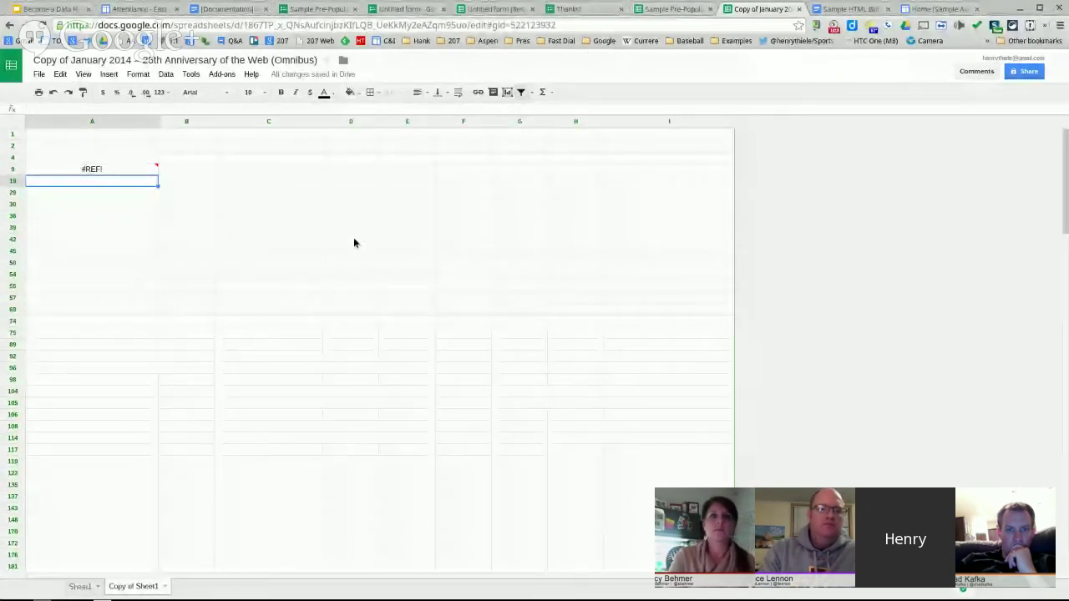
pyautogui.moveTo(922, 599)
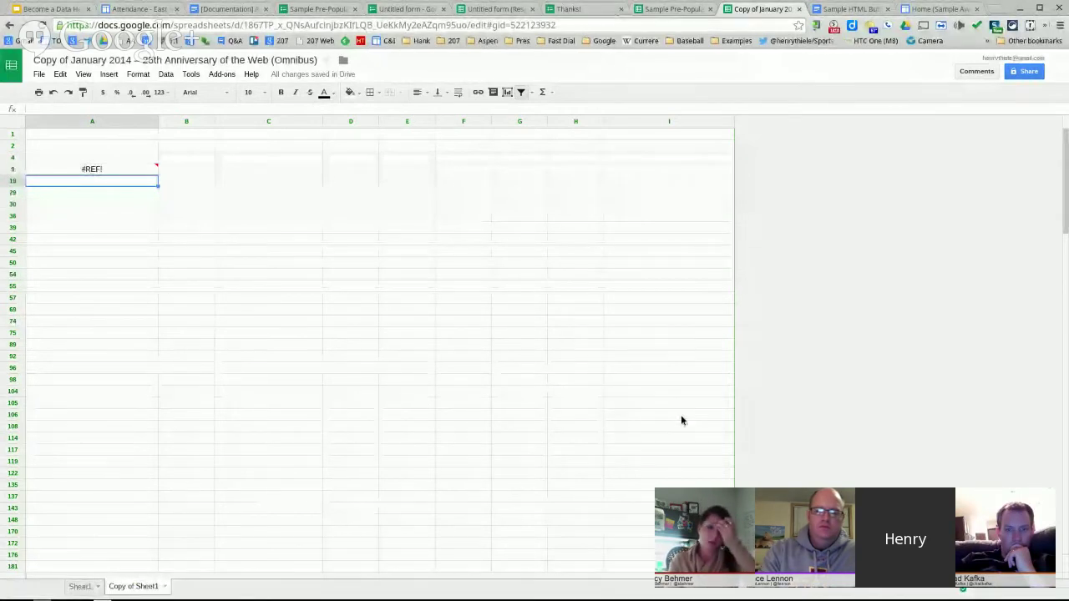
pyautogui.click(106, 160)
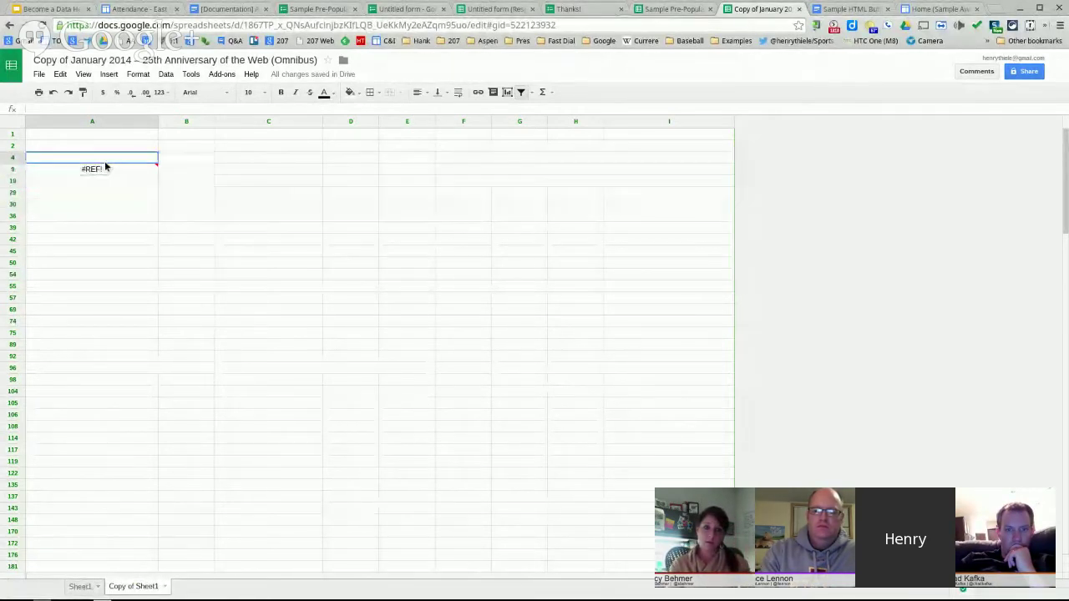
pyautogui.click(106, 173)
pyautogui.click(134, 110)
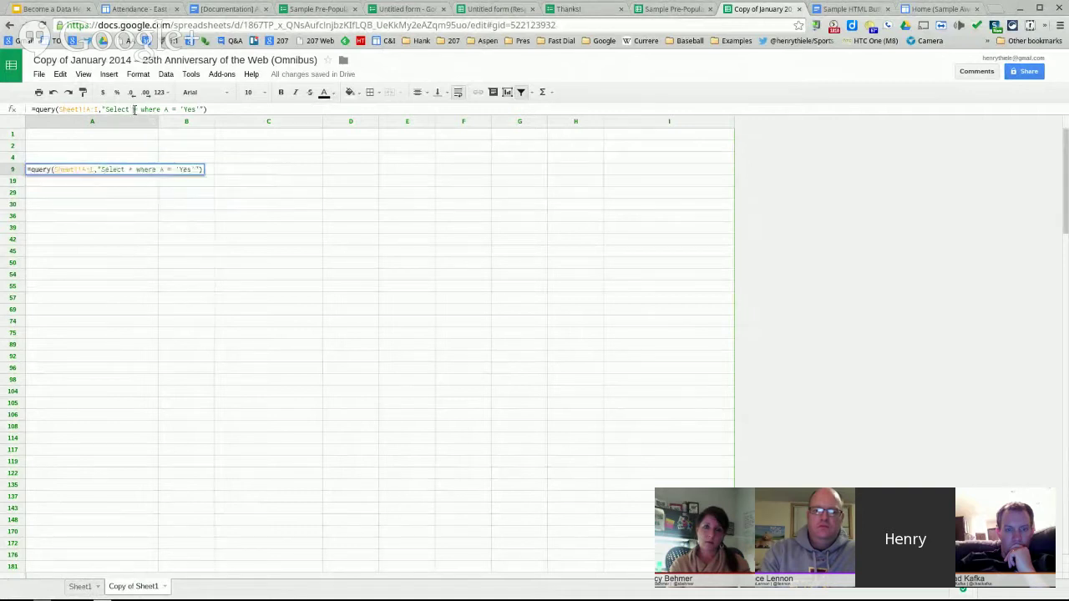
pyautogui.press('Delete')
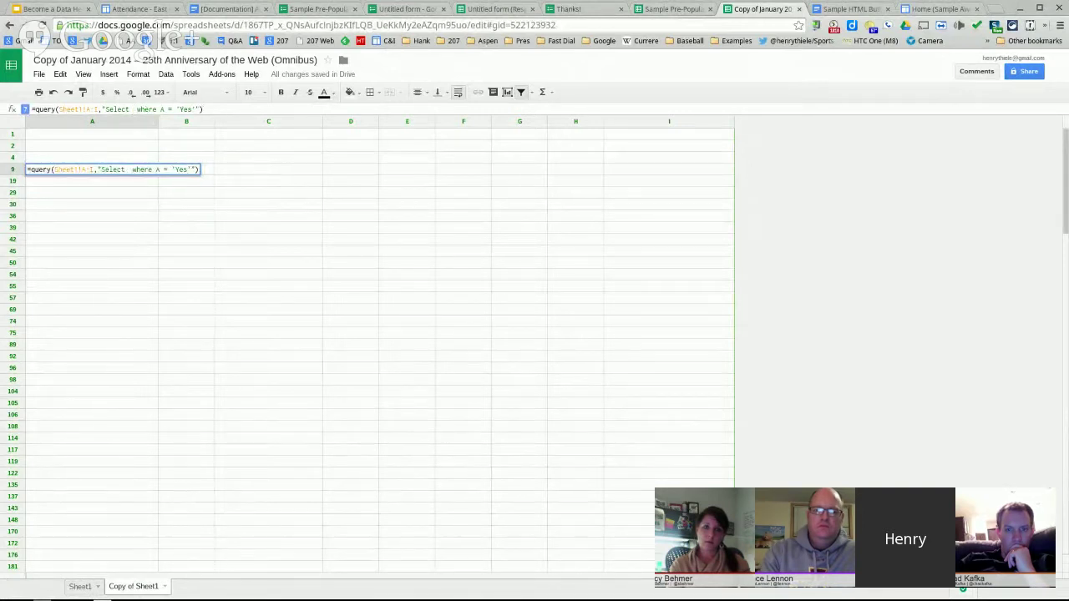
pyautogui.write('B,A,D,I')
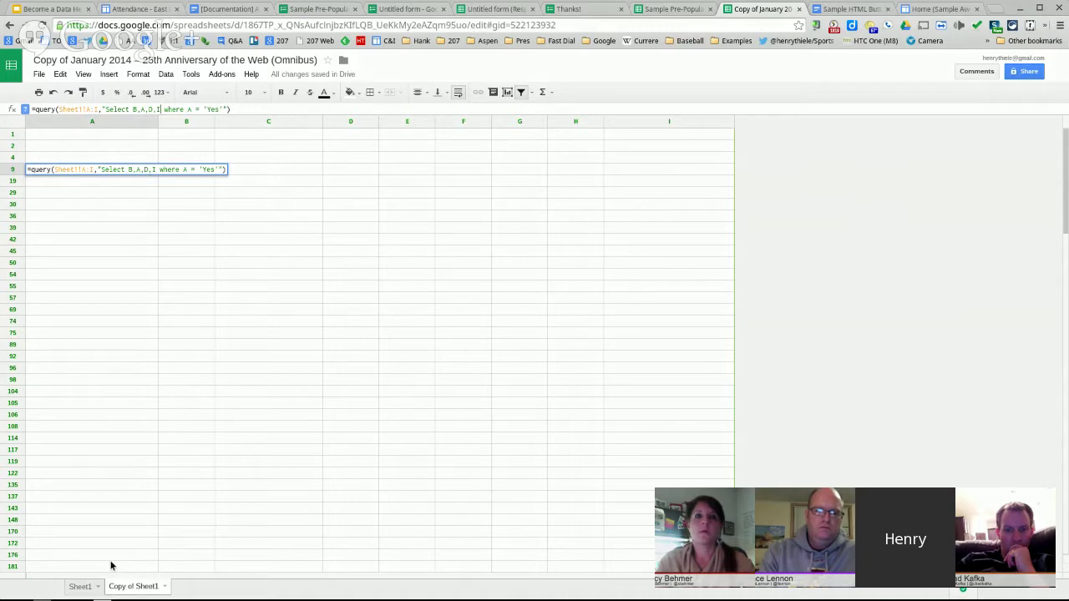
# - Go to Sheet1, then the Step 3 slide, and back to the Sample Awesome Tables site editor
pyautogui.click(91, 587)
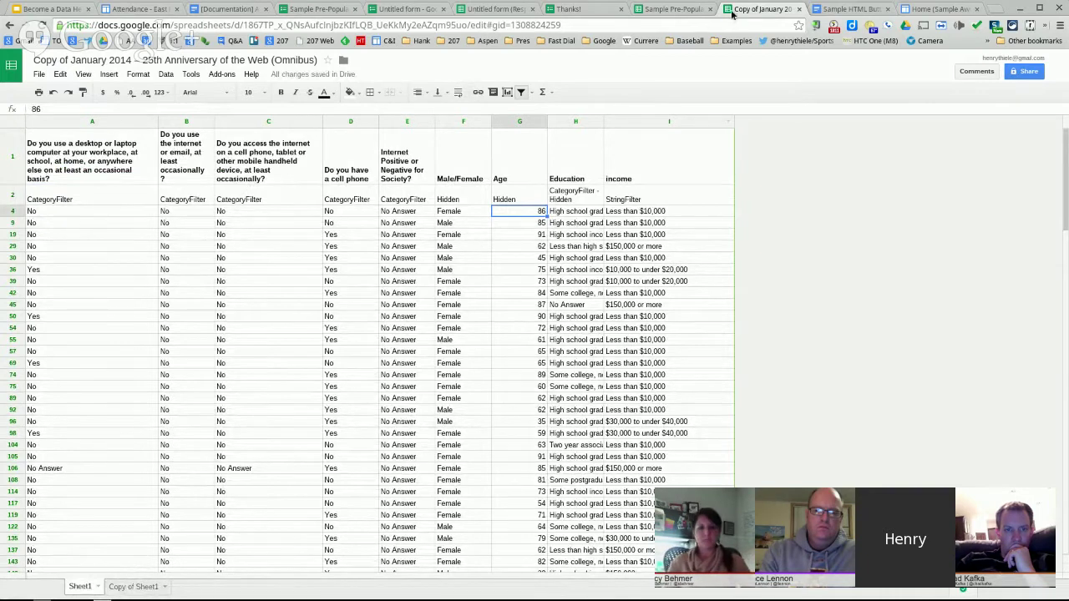
pyautogui.click(33, 9)
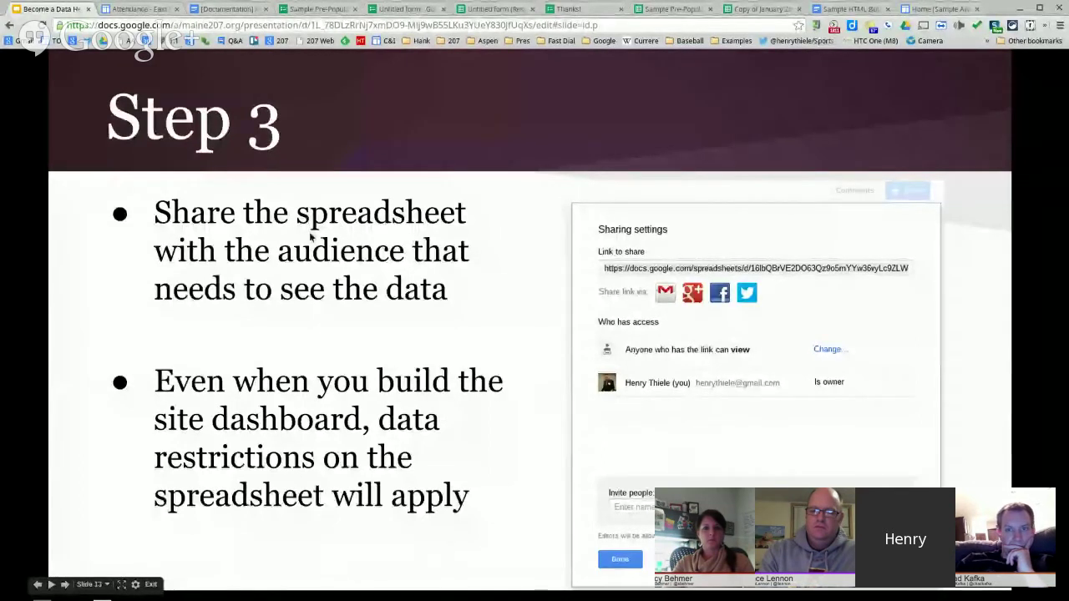
pyautogui.click(935, 9)
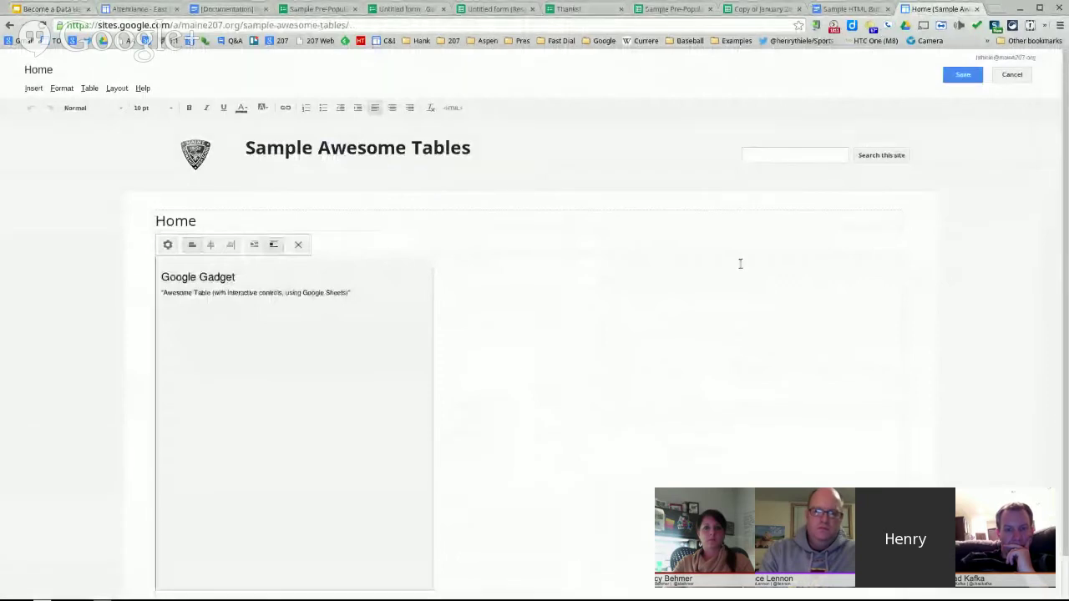
# - Save the Home page with the Awesome Table gadget and return to the survey spreadsheet
pyautogui.click(962, 77)
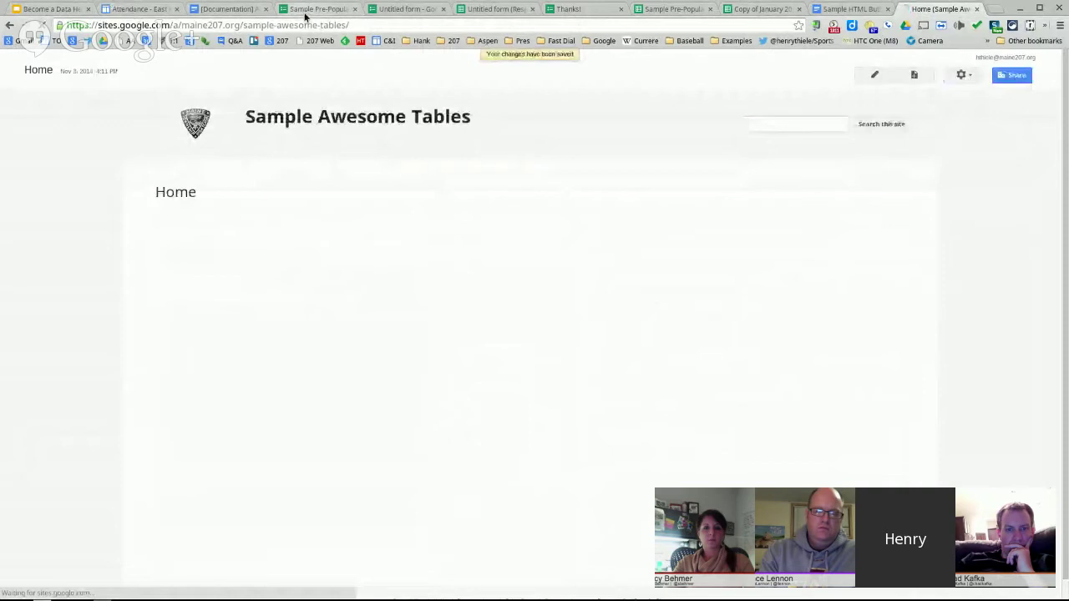
pyautogui.click(752, 9)
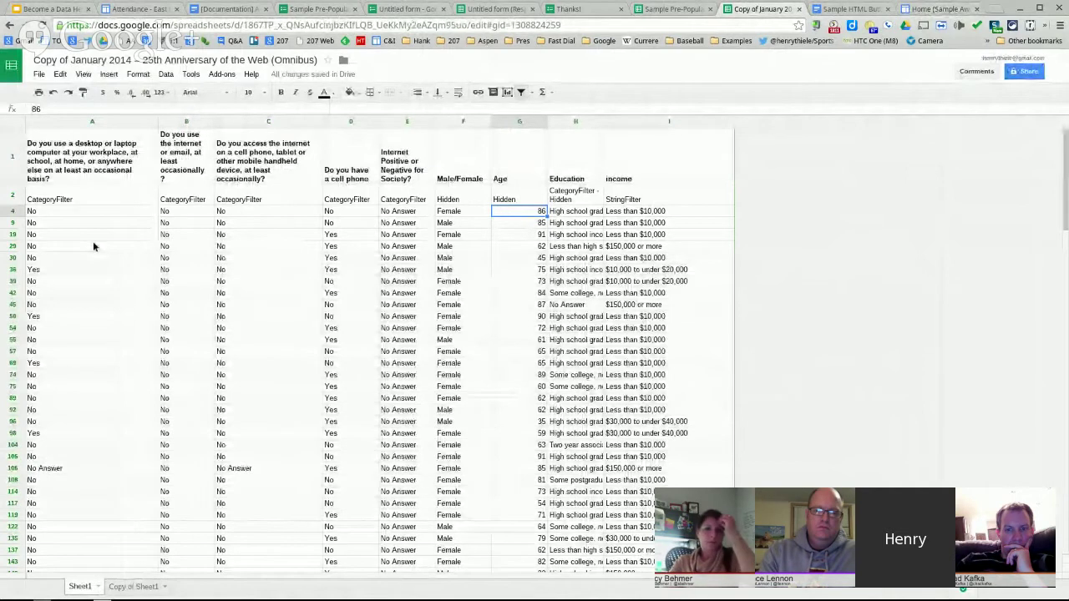
# - View the reloaded Sample Awesome Tables Home dashboard charting all 149 unfiltered responses
pyautogui.click(939, 9)
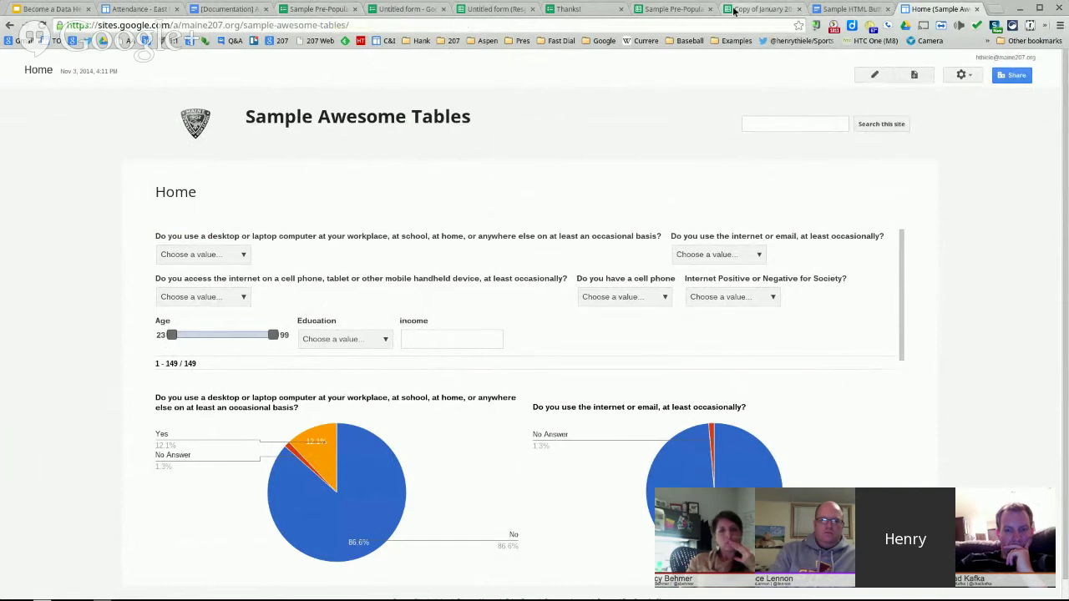
# - Return to the Sample Awesome Tables site and start a new page, ready to enter its name
pyautogui.click(728, 10)
pyautogui.click(937, 9)
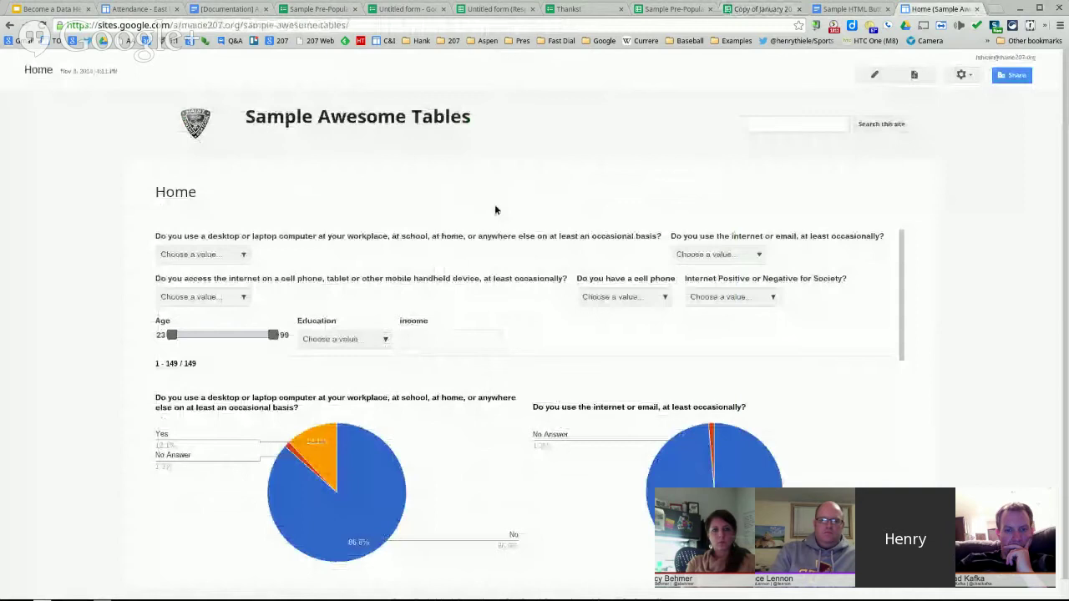
pyautogui.click(913, 74)
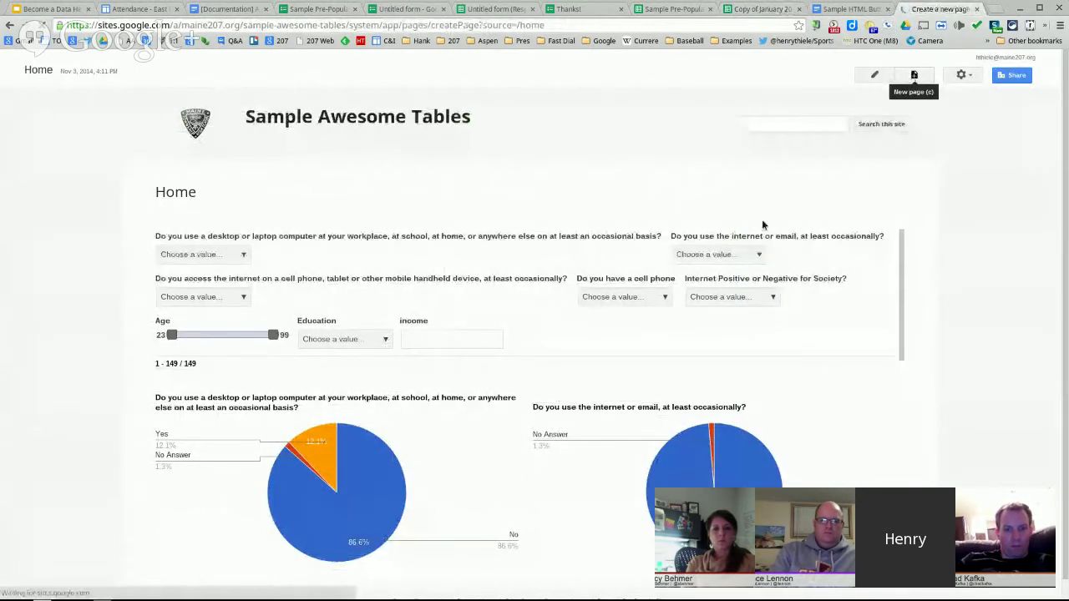
pyautogui.click(207, 206)
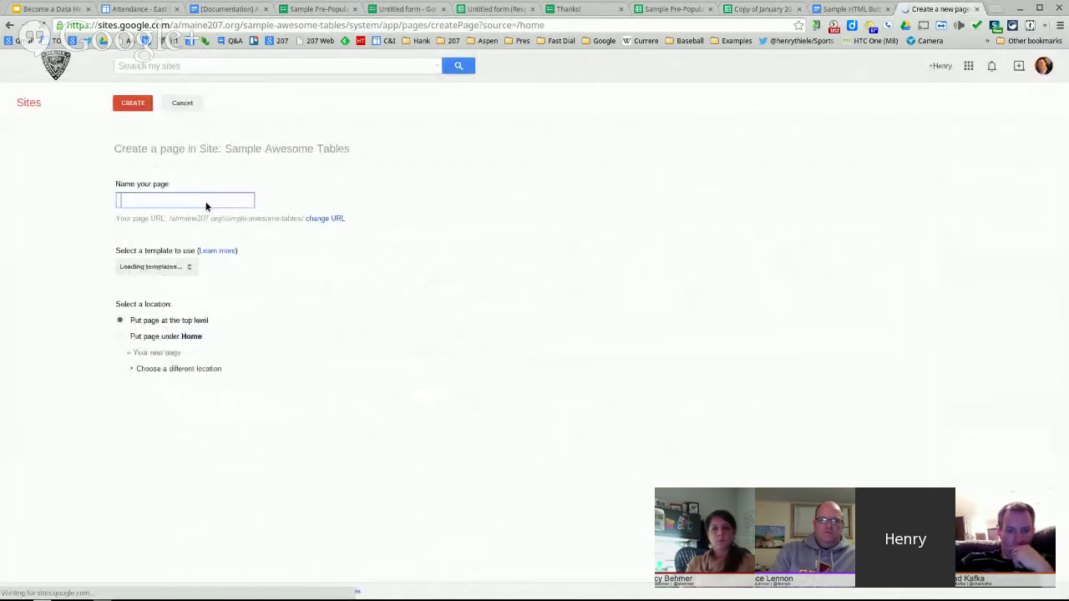
# - Create a top-level page named 'Lance Data' and save it with an empty body
pyautogui.write('Lance Data')
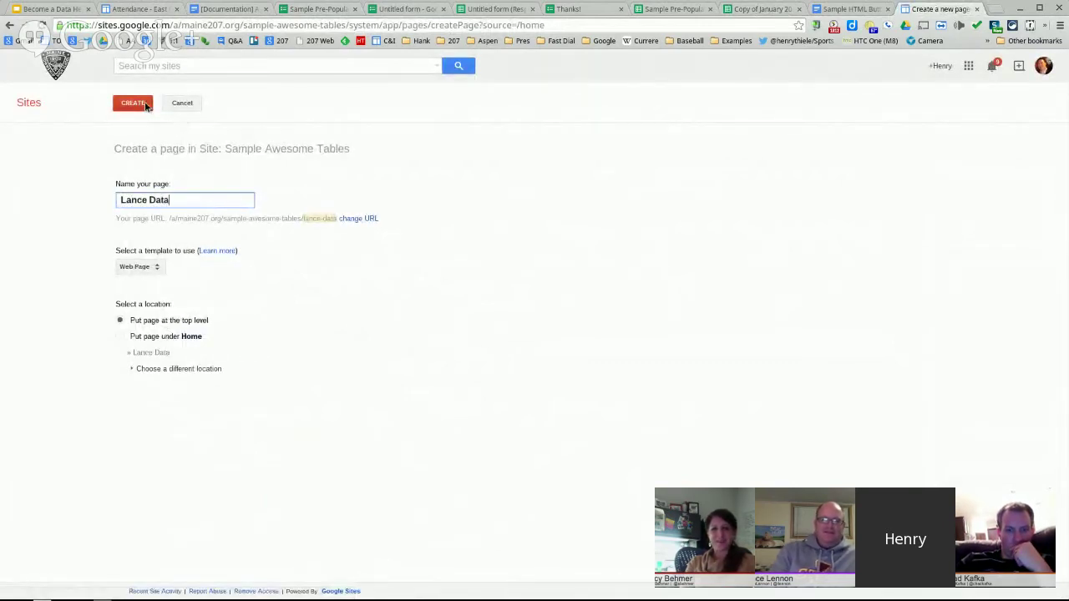
pyautogui.click(134, 104)
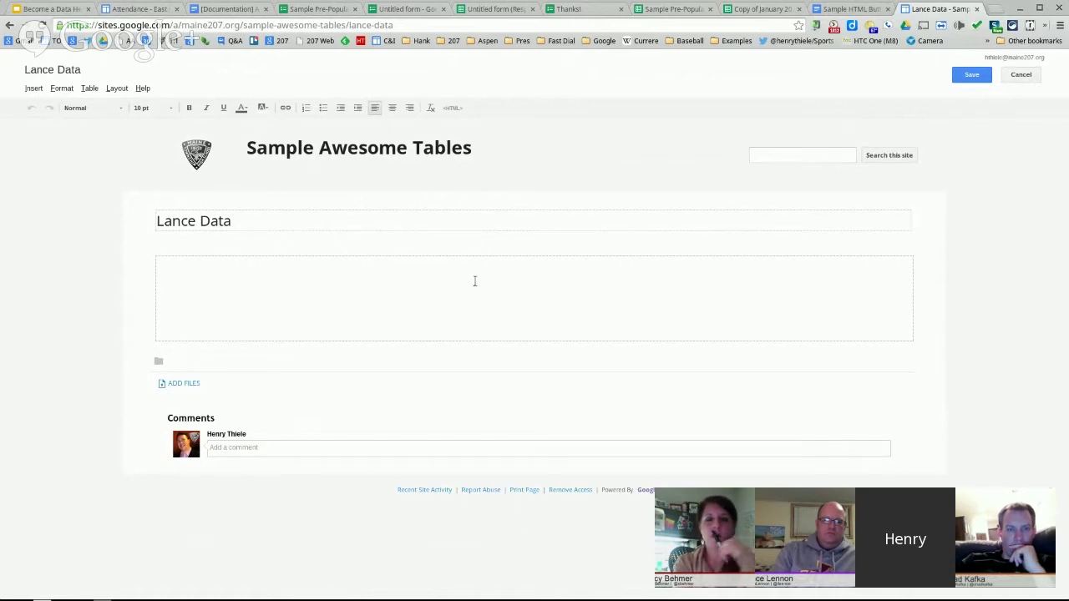
pyautogui.click(971, 74)
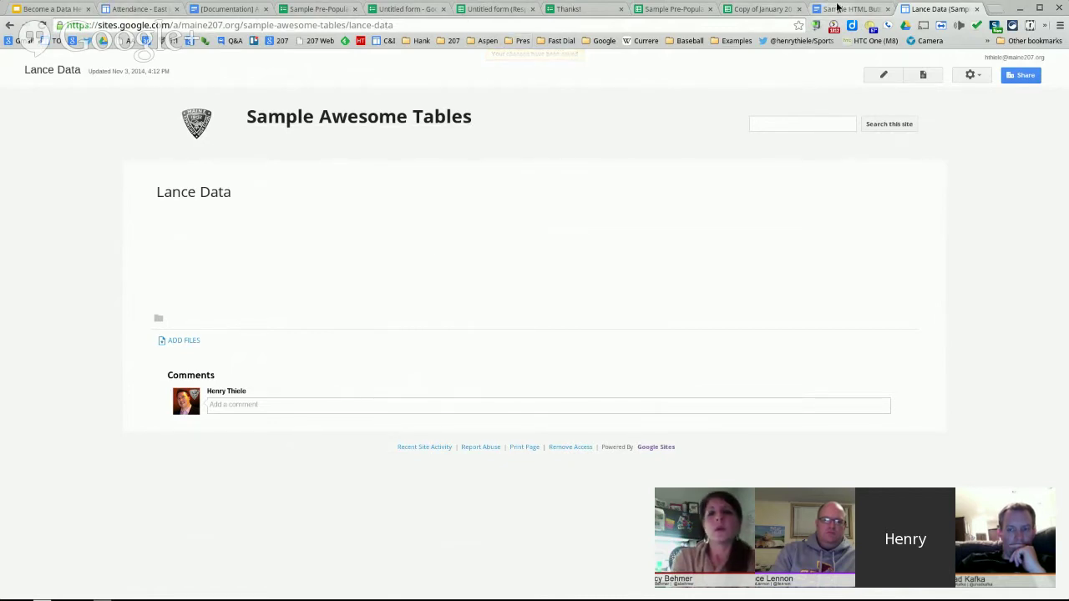
# - Check the Attendance page, then return to the presentation slideshow at Step 3
pyautogui.click(148, 10)
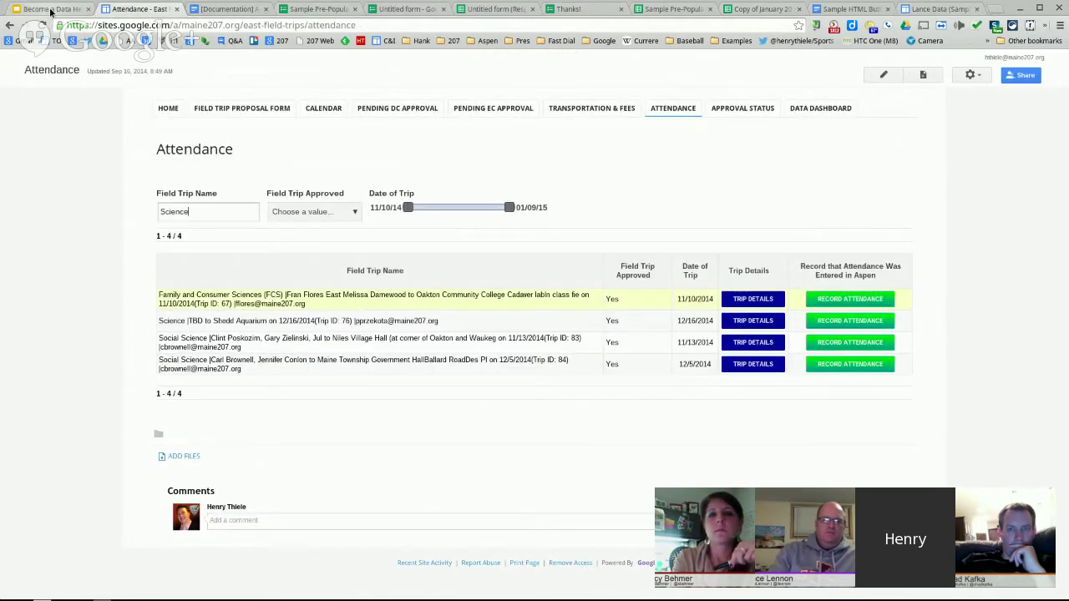
pyautogui.click(50, 10)
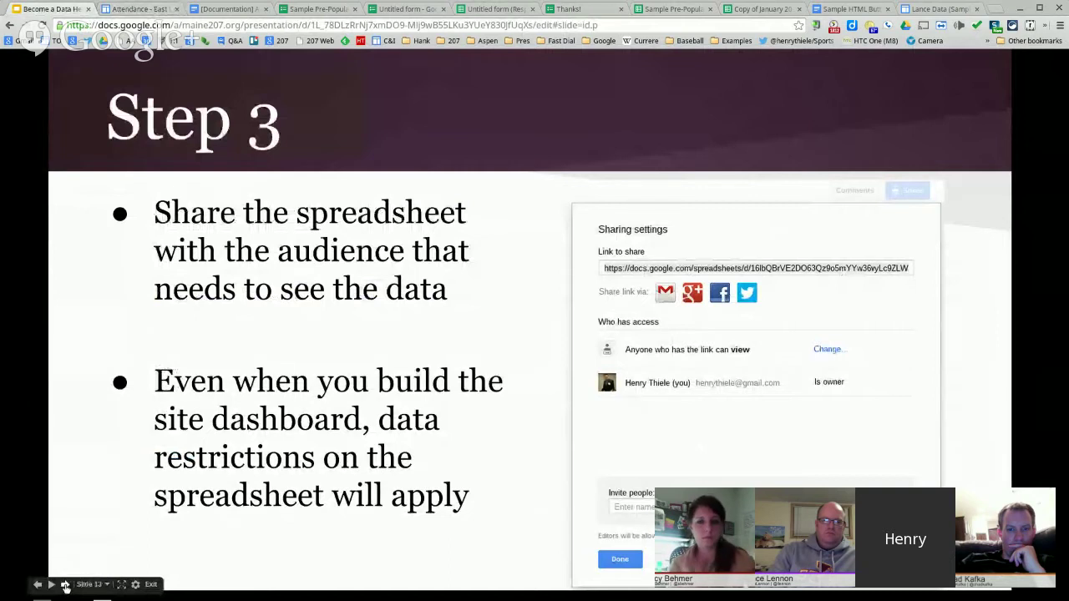
# - Advance the slides from Step 4 through Ready to Go! to Pre-Populating Forms, then bring up the form editor
pyautogui.press('Right')
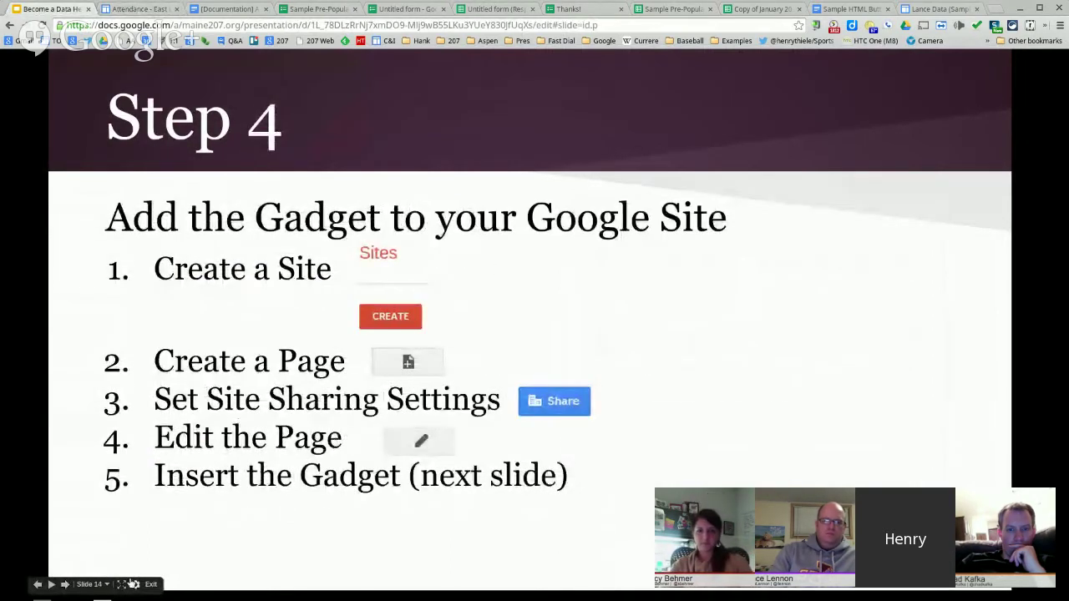
pyautogui.press('Right')
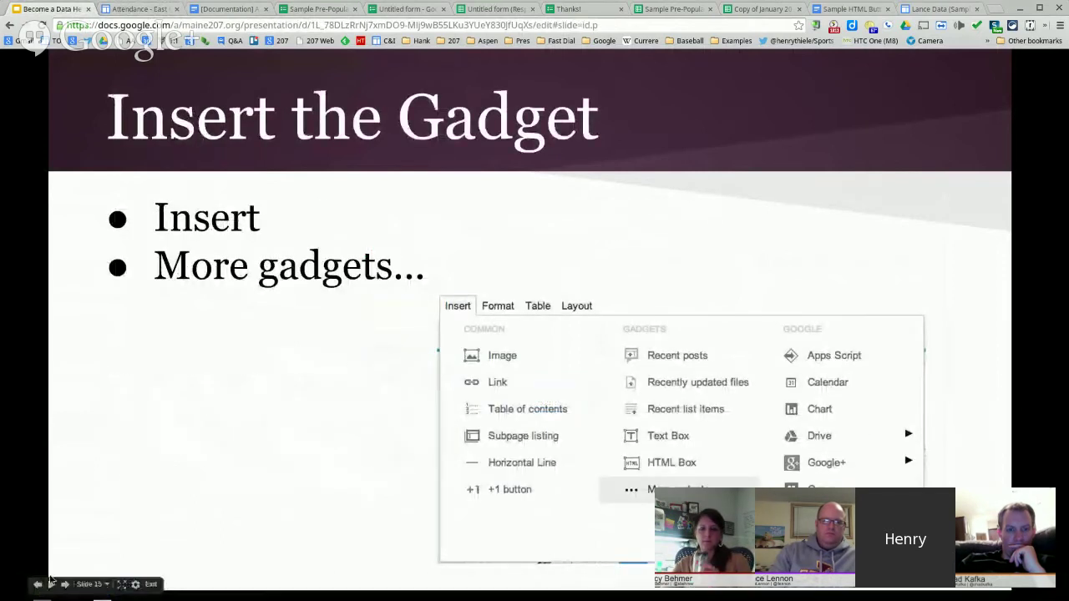
pyautogui.click(64, 586)
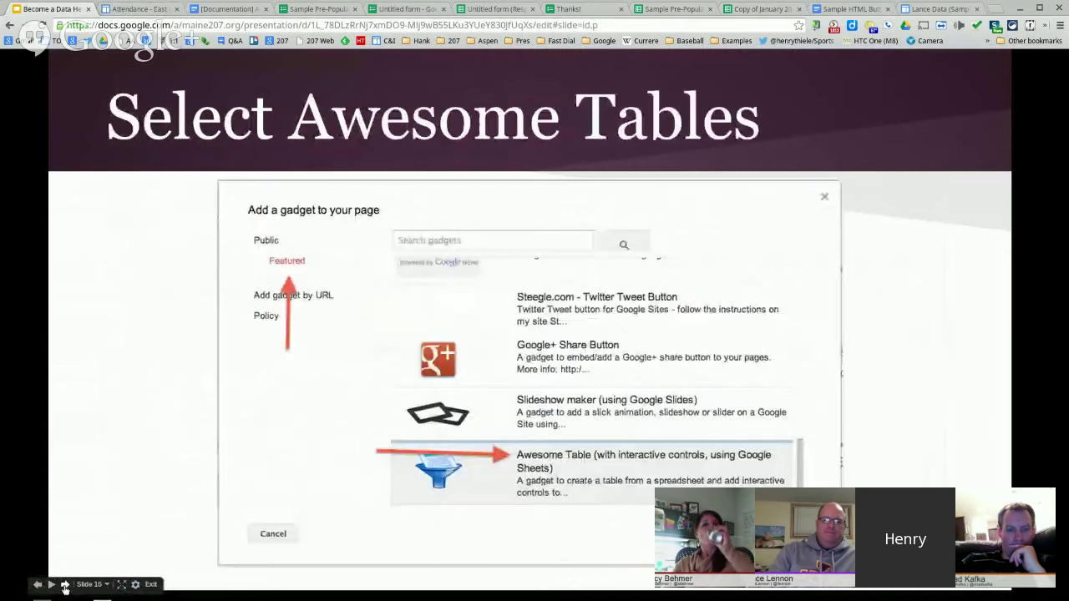
pyautogui.click(65, 587)
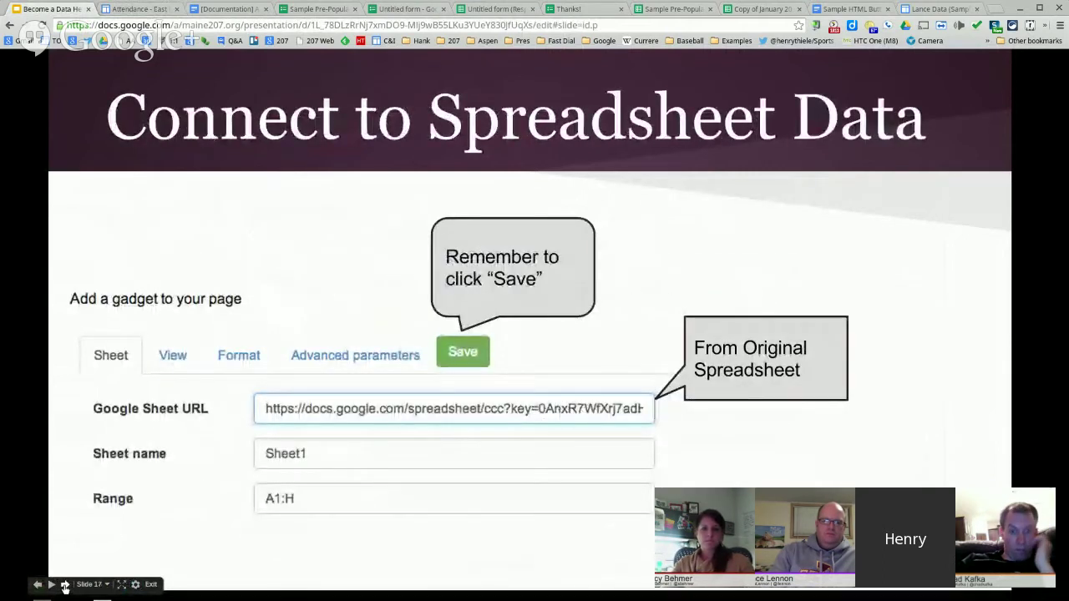
pyautogui.click(64, 587)
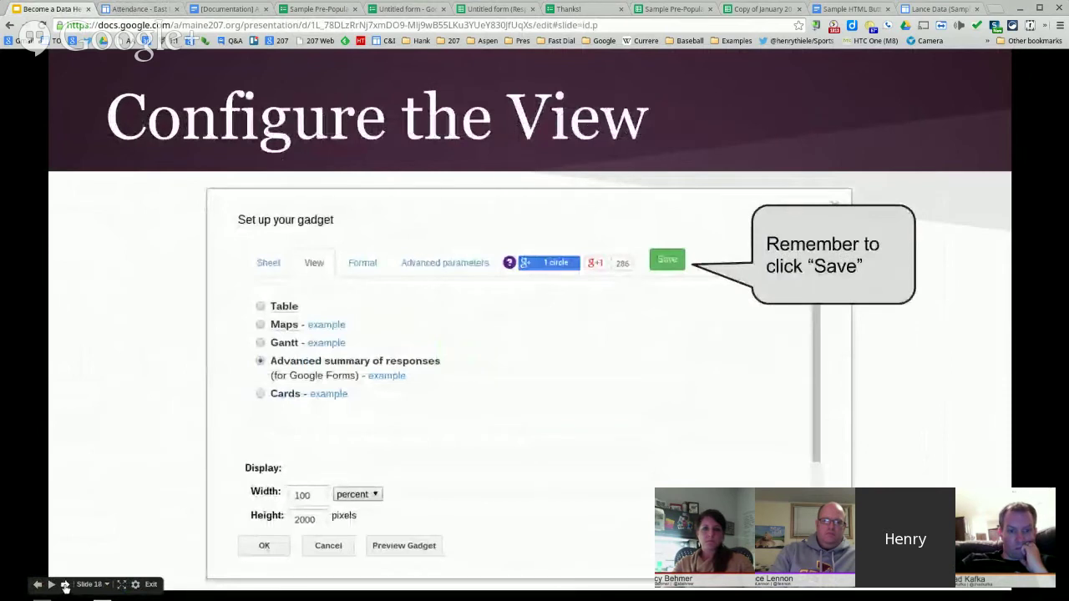
pyautogui.click(64, 586)
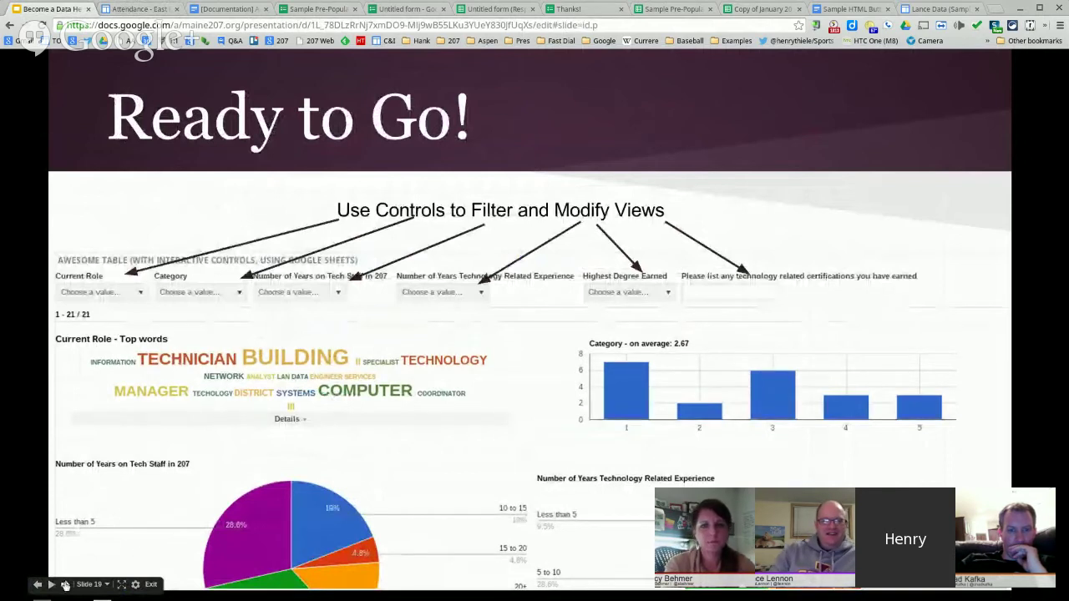
pyautogui.click(275, 511)
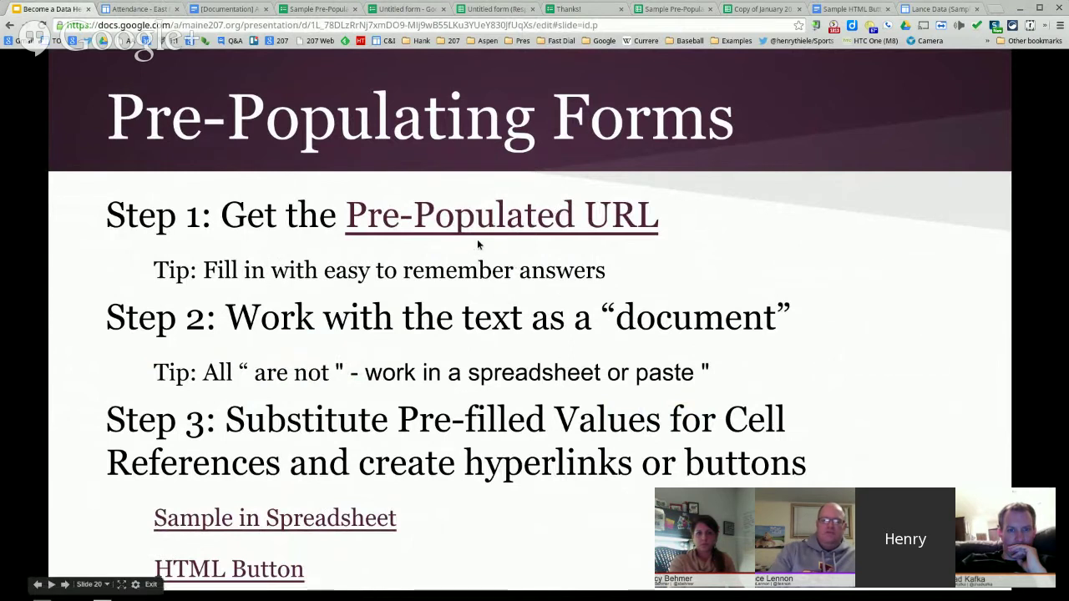
pyautogui.click(304, 6)
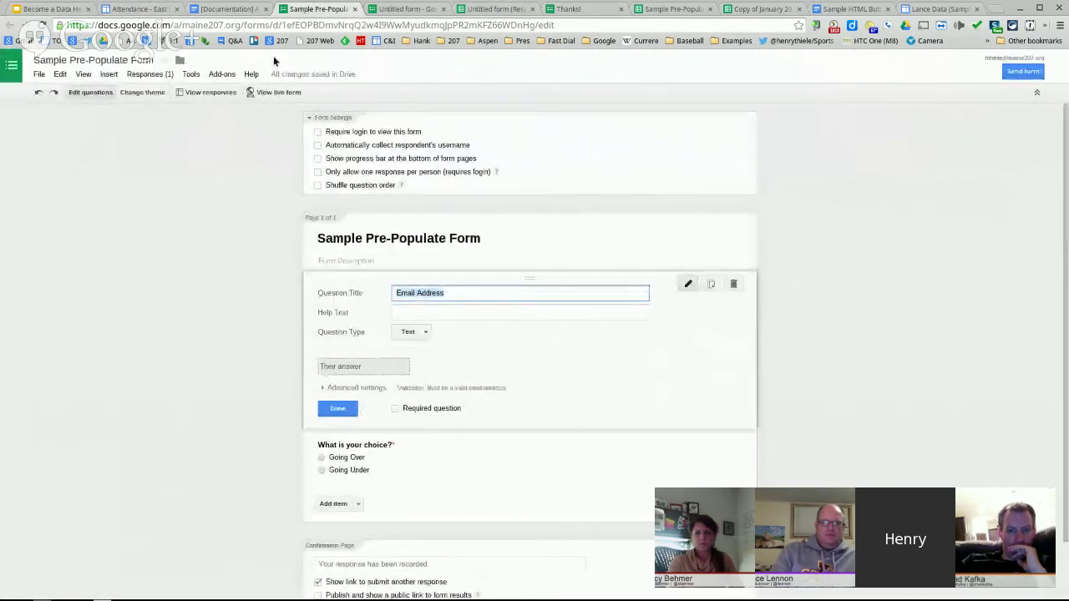
# - Open the first trip's pre-filled Attendance Approval form via Record Attendance, then return to the form editor
pyautogui.click(278, 92)
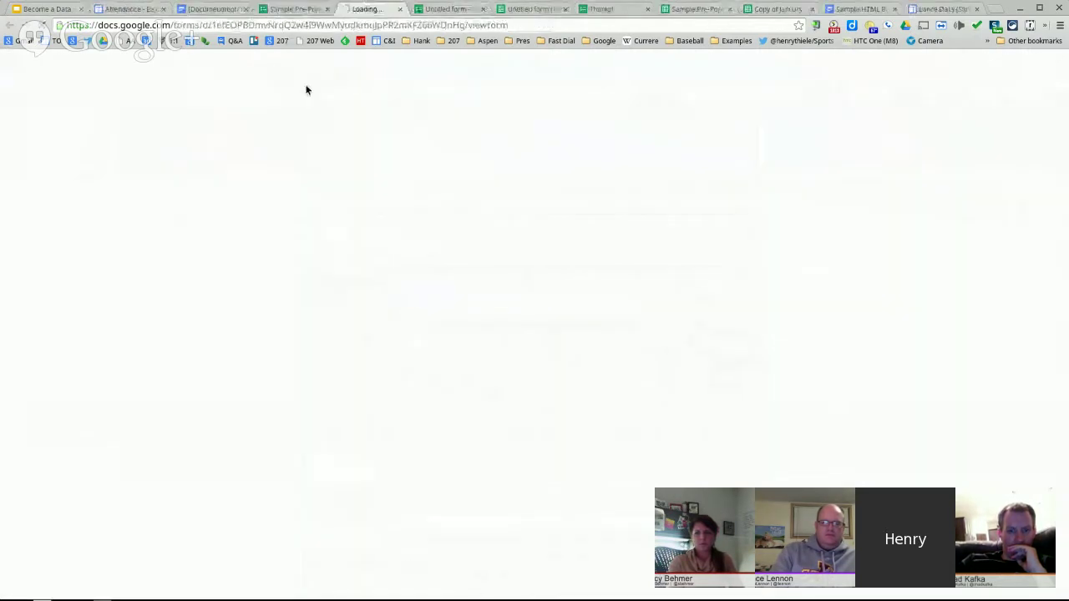
pyautogui.click(489, 9)
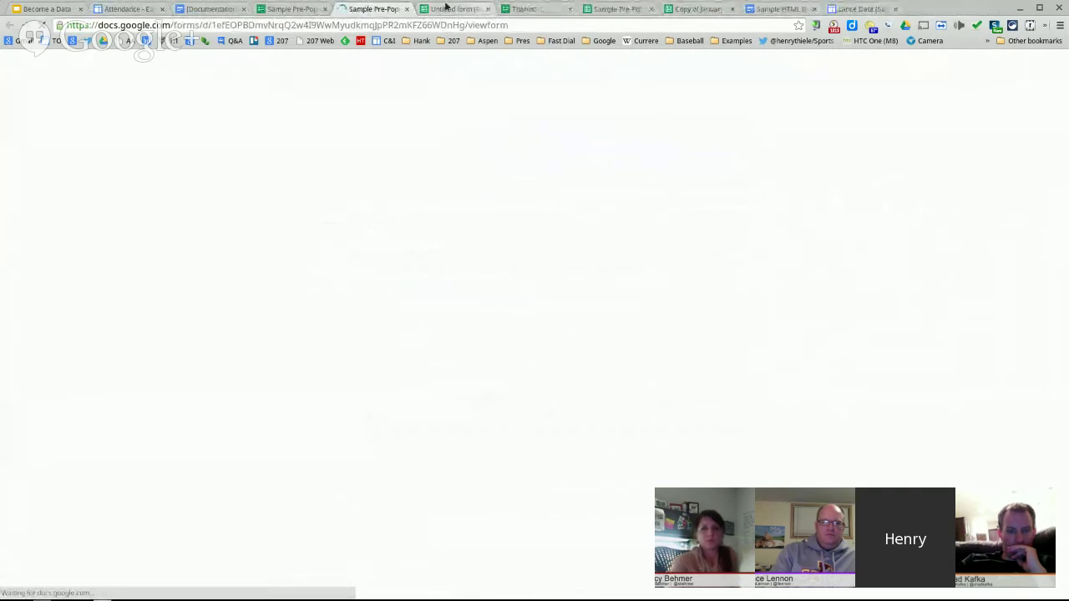
pyautogui.click(129, 9)
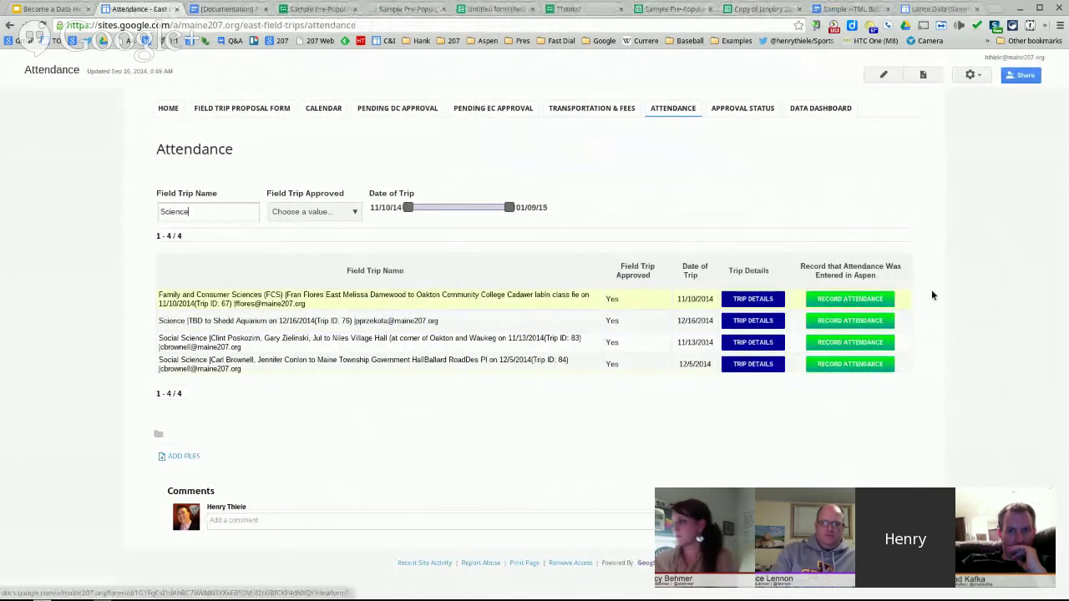
pyautogui.click(844, 305)
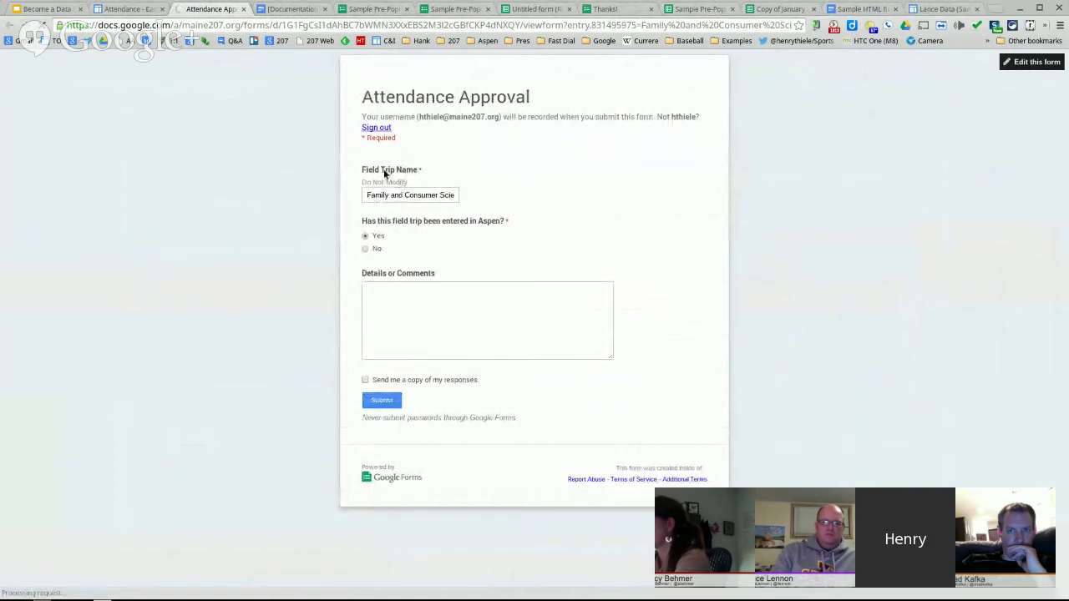
pyautogui.moveTo(375, 195); pyautogui.dragTo(331, 199)
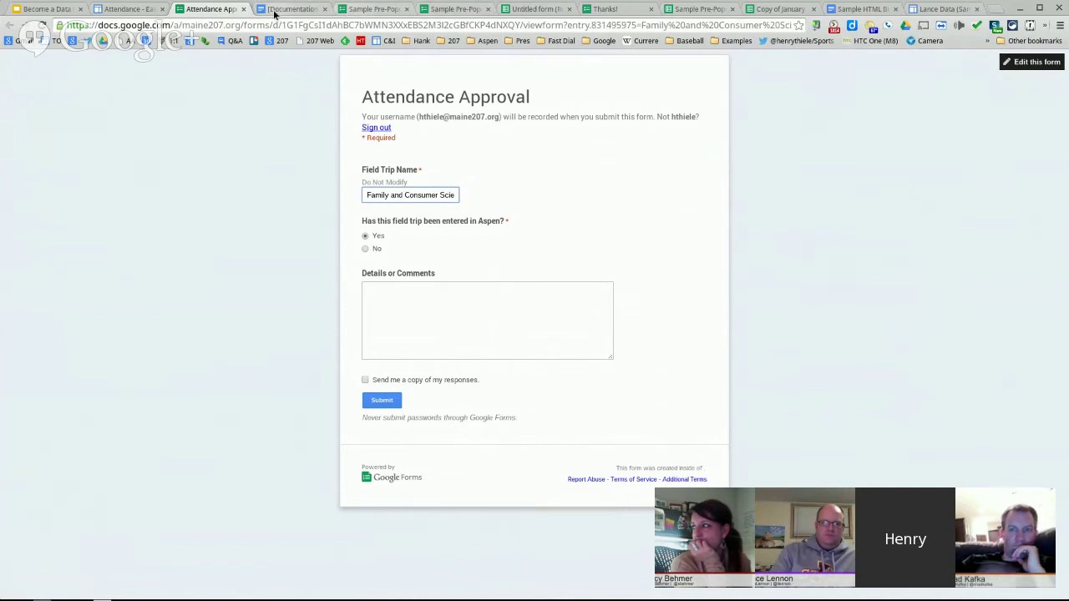
pyautogui.click(372, 10)
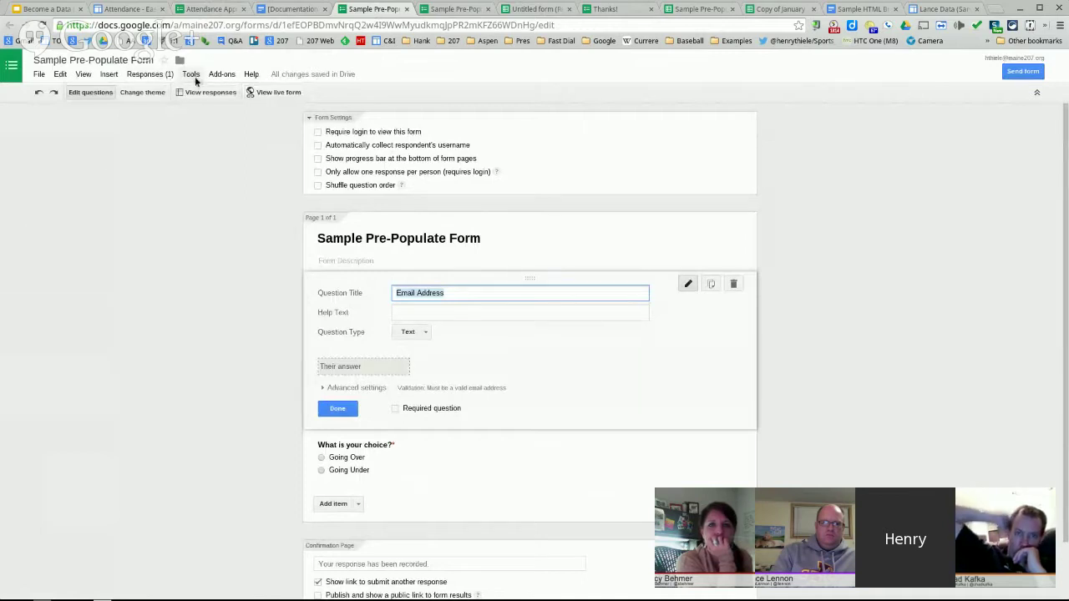
# - Generate a pre-filled form link with 'Going Over' chosen
pyautogui.click(147, 75)
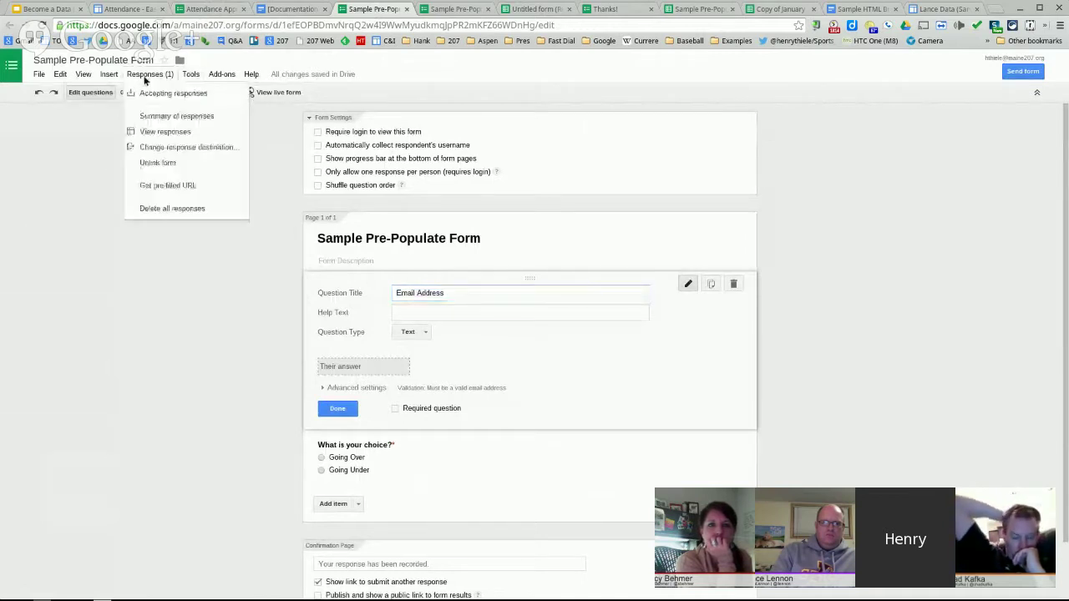
pyautogui.click(189, 187)
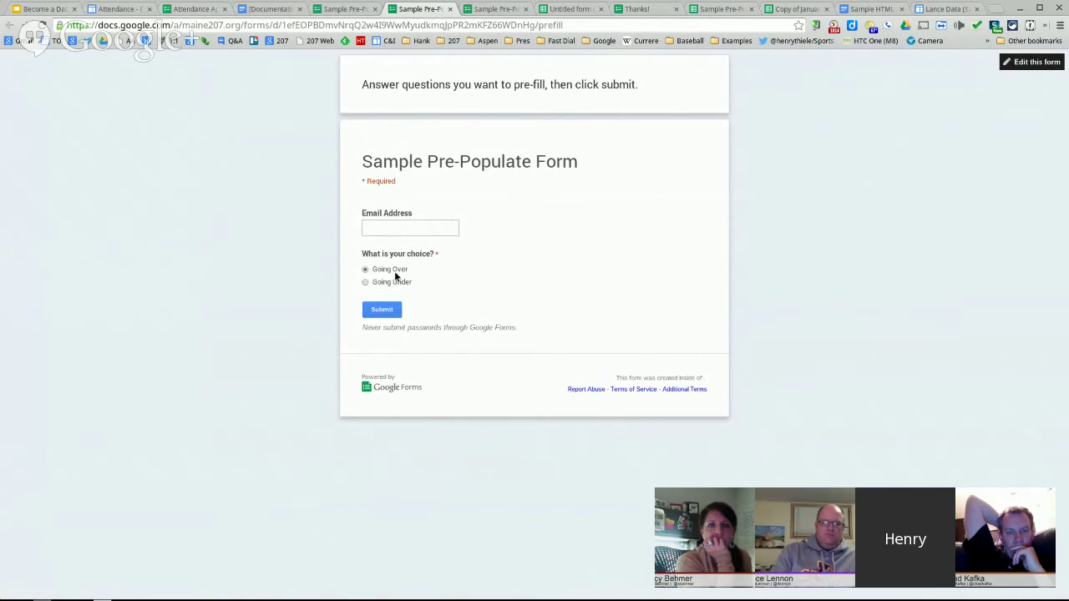
pyautogui.click(389, 311)
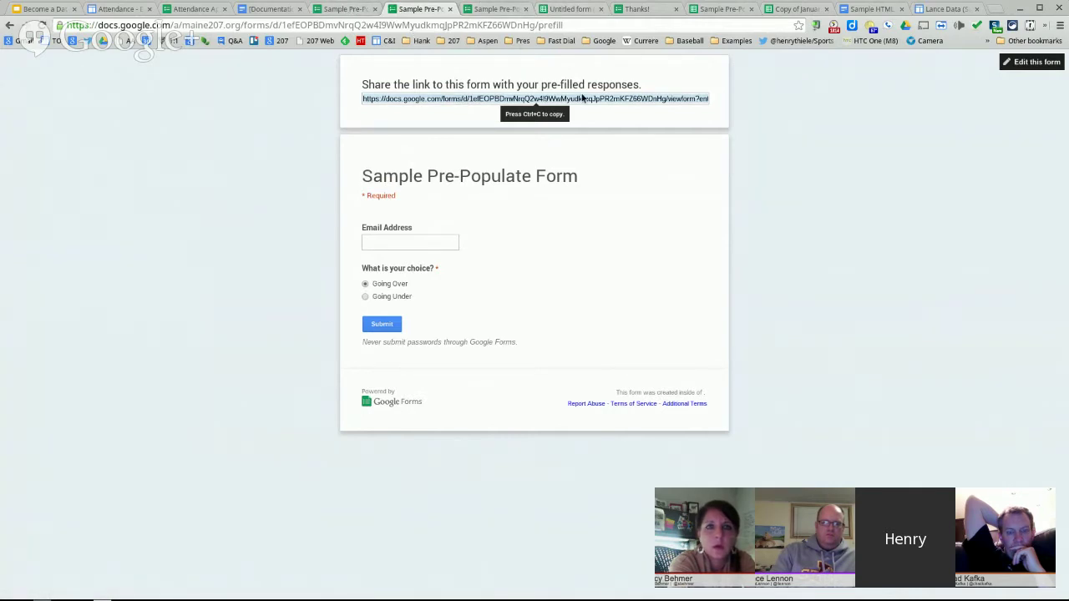
# - Select and copy the whole pre-filled share link, then open a blank browser tab
pyautogui.moveTo(578, 99); pyautogui.dragTo(730, 100)
pyautogui.click(626, 98)
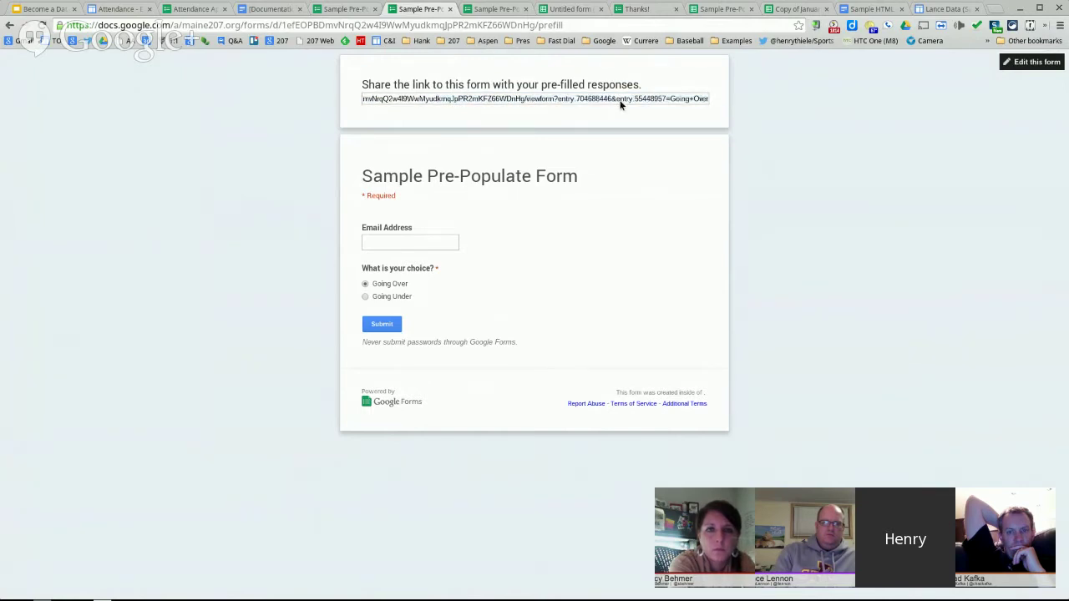
pyautogui.doubleClick(392, 100)
pyautogui.hotkey('ctrl', 'a')
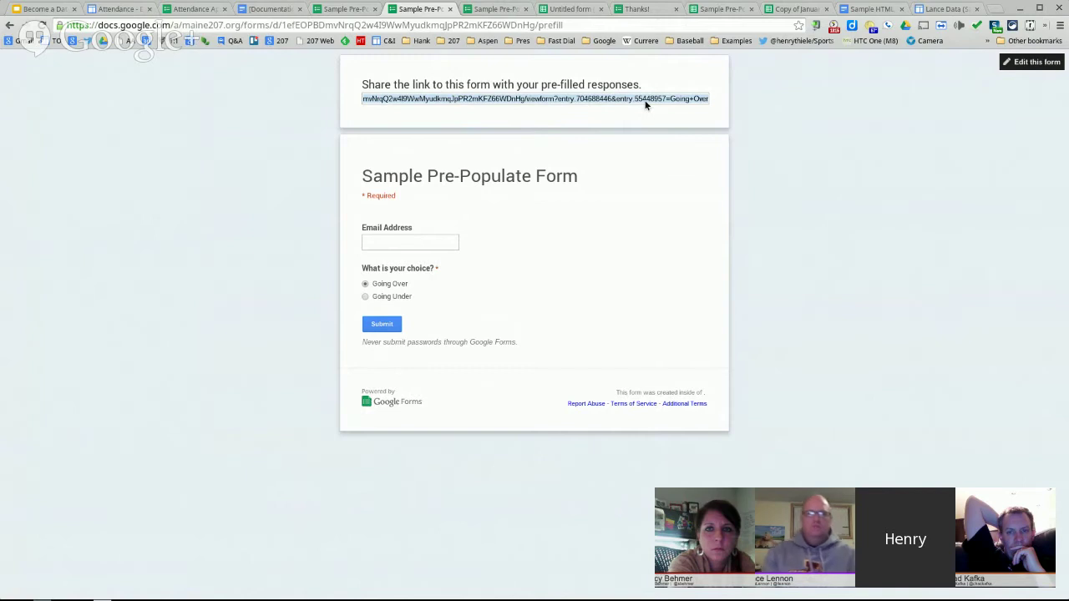
pyautogui.click(615, 99)
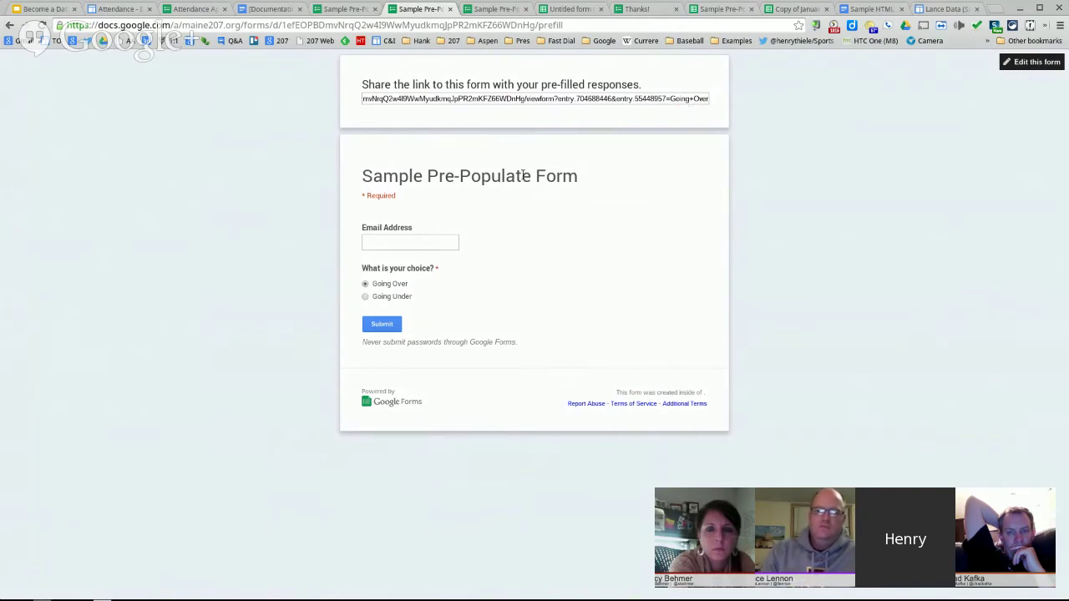
pyautogui.doubleClick(513, 99)
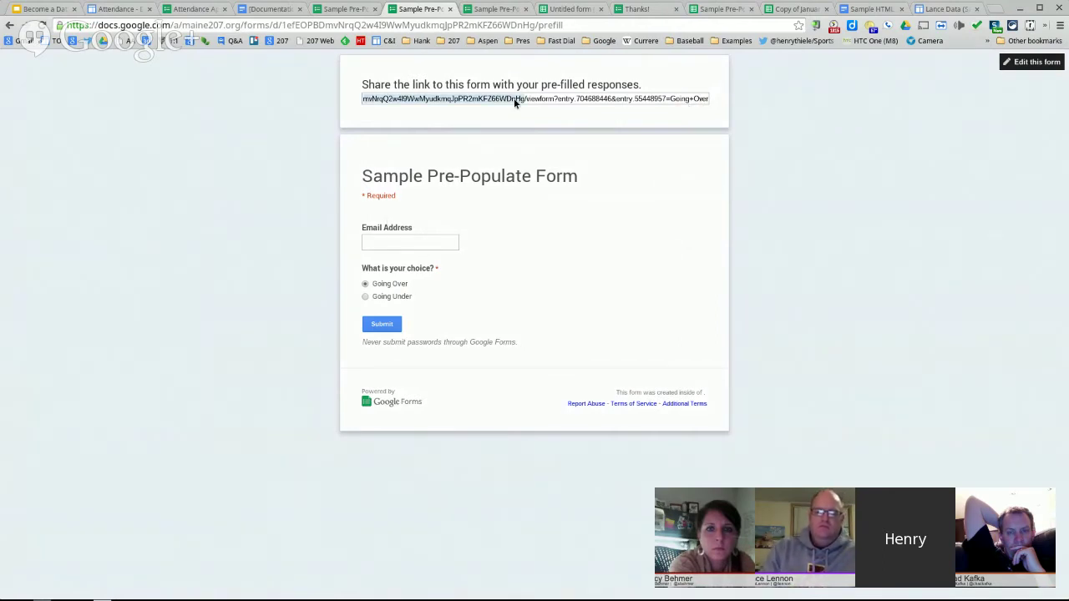
pyautogui.click(513, 99)
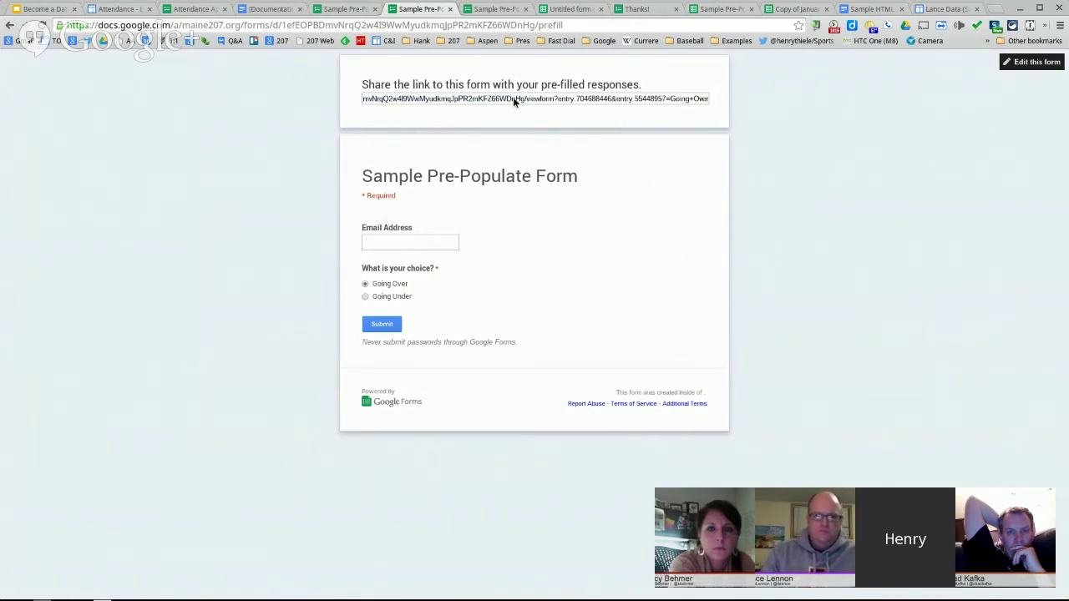
pyautogui.tripleClick(513, 96)
pyautogui.click(996, 10)
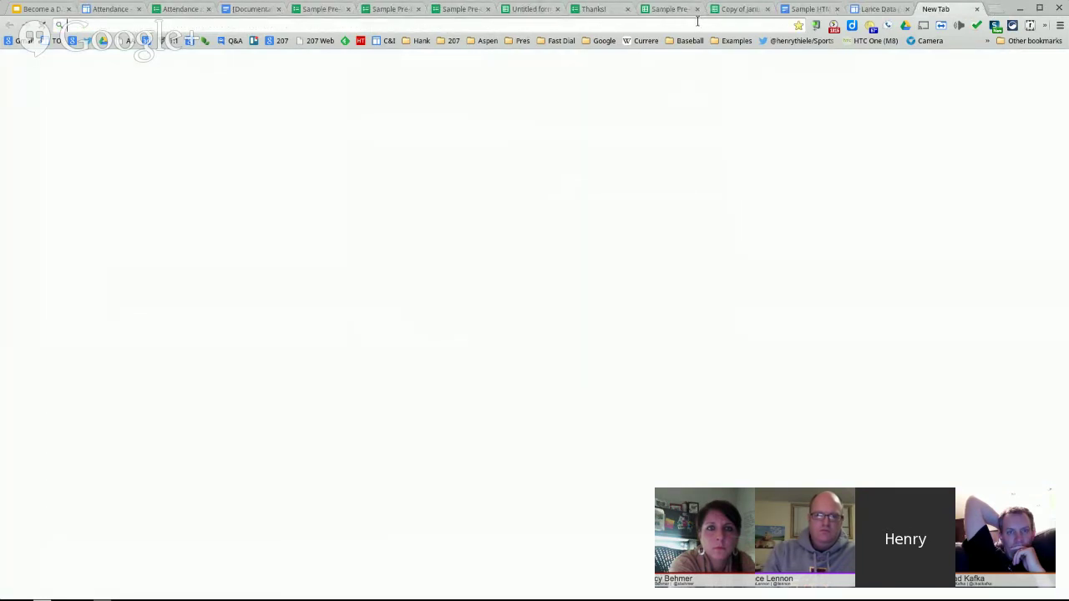
# - Load the copied pre-filled link showing 'Going Over' chosen, view the live form, then return to Attendance
pyautogui.write('https://docs.google.com/forms/d/1efEOPBDmvNrqQ2w4I9WwMyudkmqJpPR2mKFZ66WDnHg/viewform?entry.704688446&entry.55448957=Going+Over')
pyautogui.press('Return')
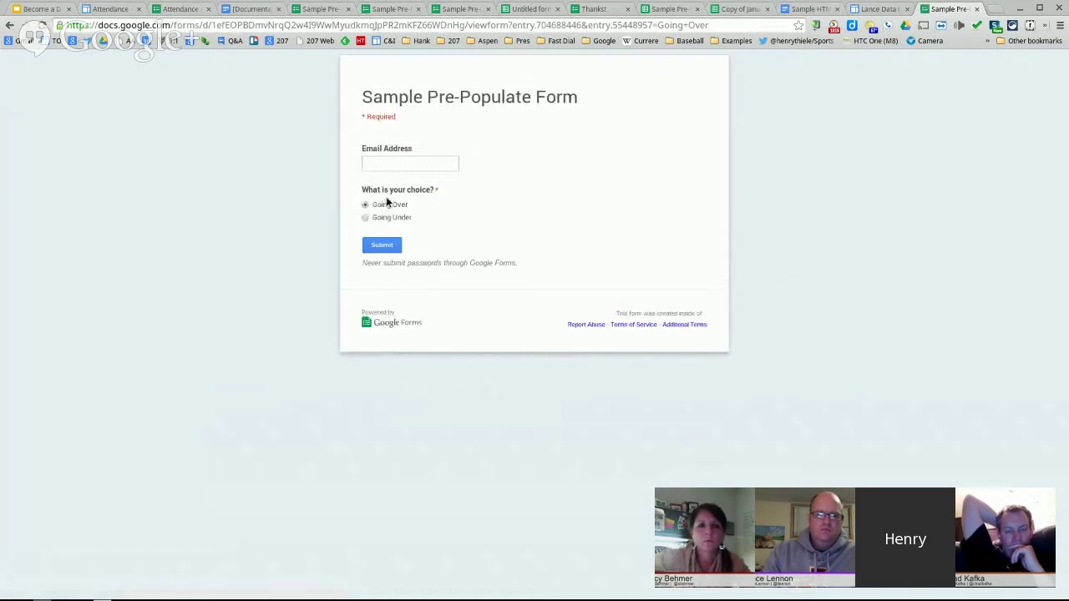
pyautogui.click(385, 10)
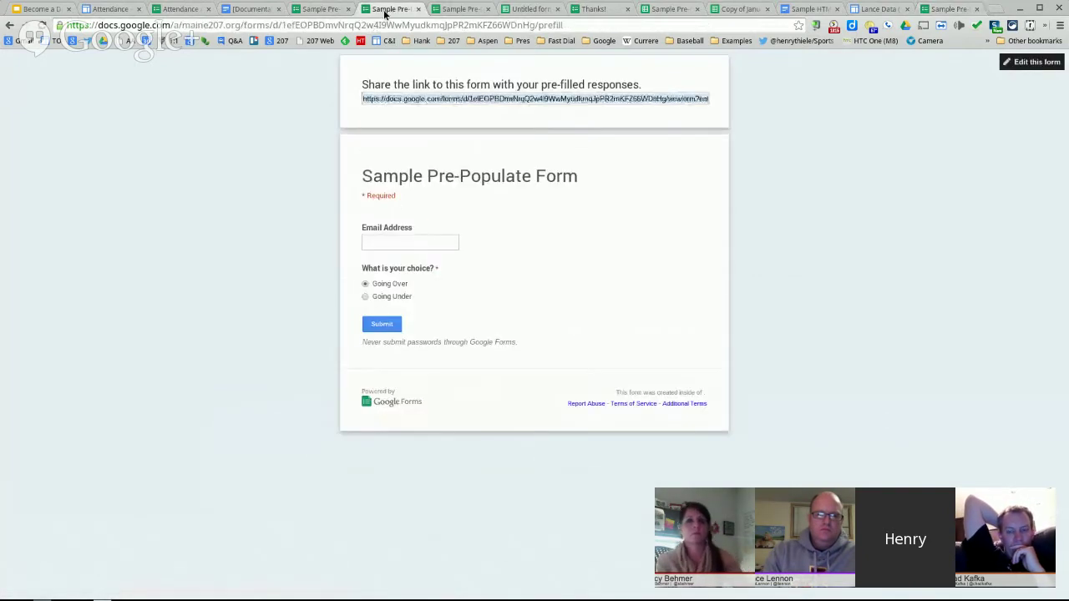
pyautogui.click(319, 9)
pyautogui.click(276, 92)
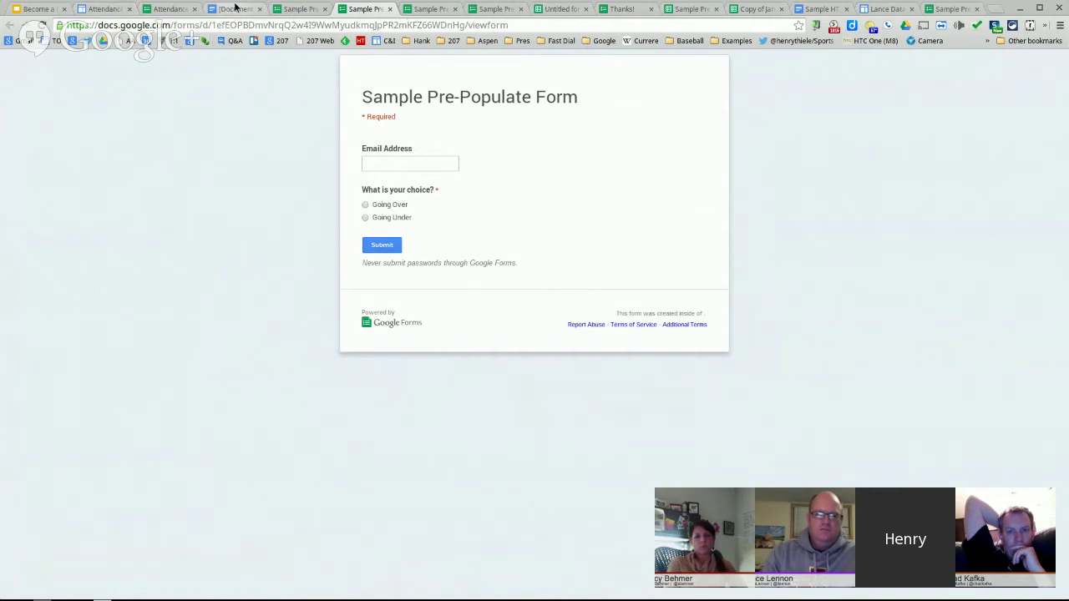
pyautogui.click(104, 9)
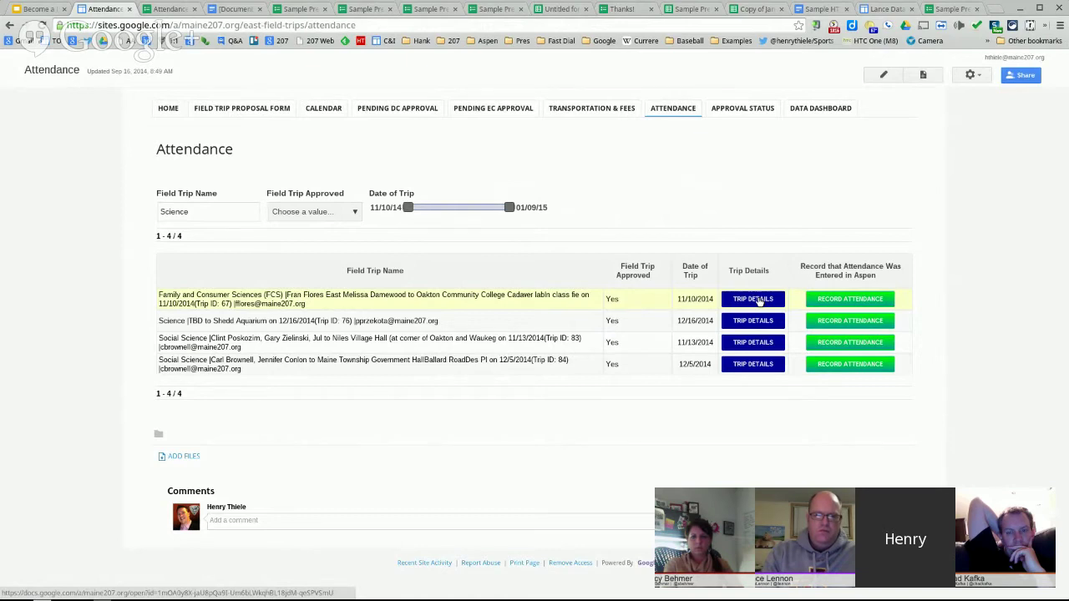
# - Open the Family and Consumer Sciences trip details document, select its web address, and return to Attendance
pyautogui.click(759, 301)
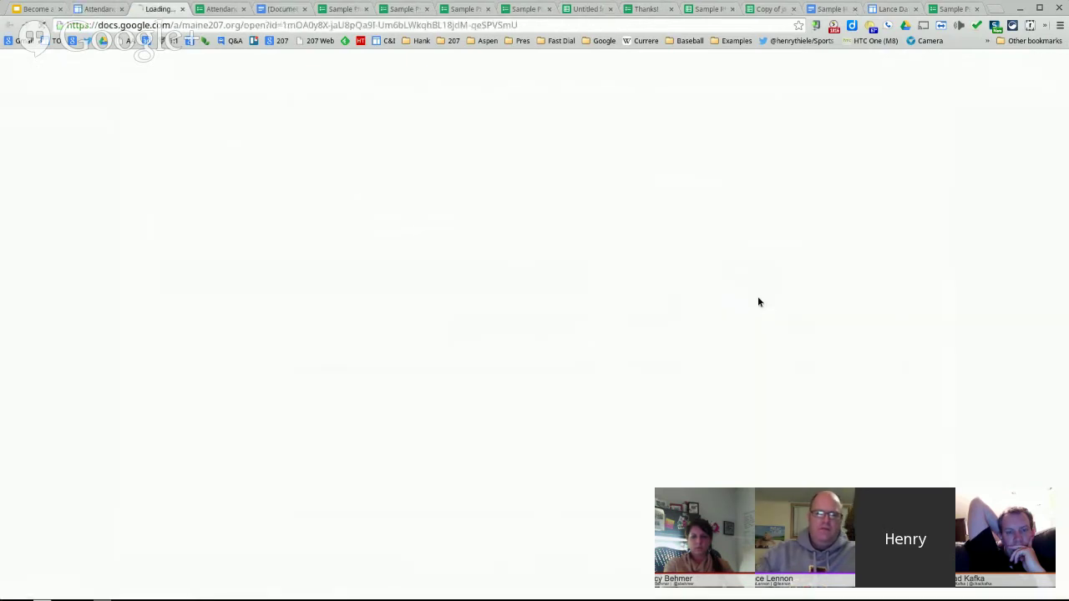
pyautogui.moveTo(66, 25); pyautogui.dragTo(618, 20)
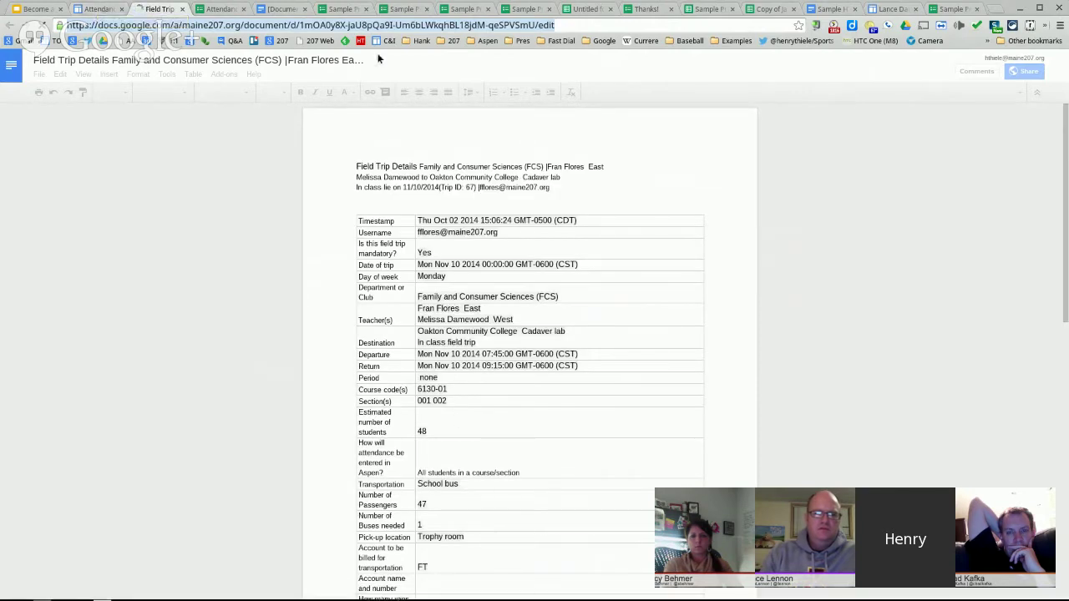
pyautogui.click(97, 9)
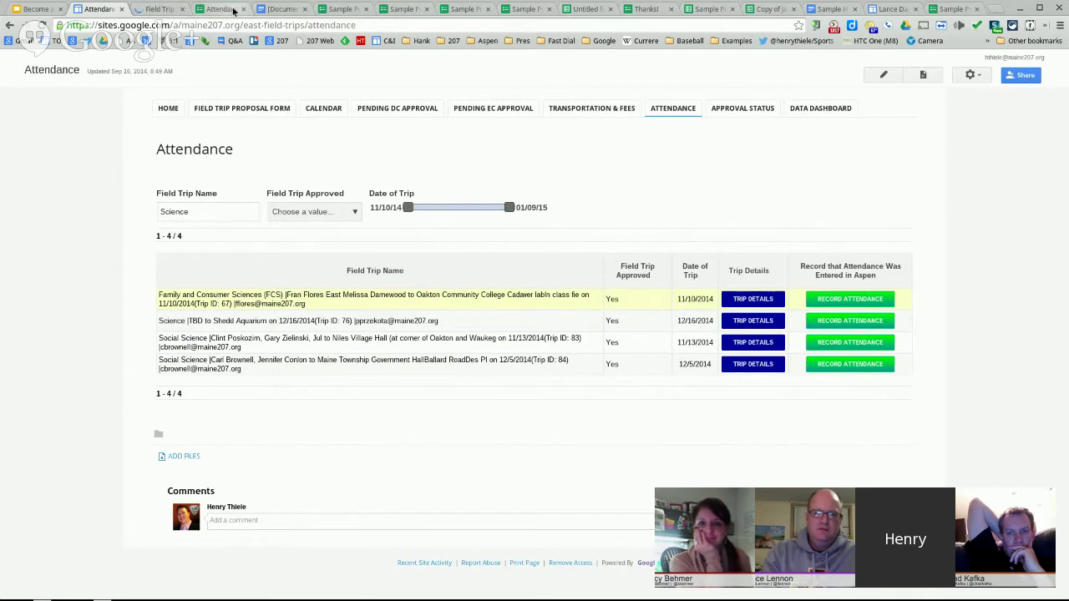
# - Copy the pre-filled share link from its page, then view the Sample Pre-Populate Form (Responses) spreadsheet
pyautogui.click(52, 9)
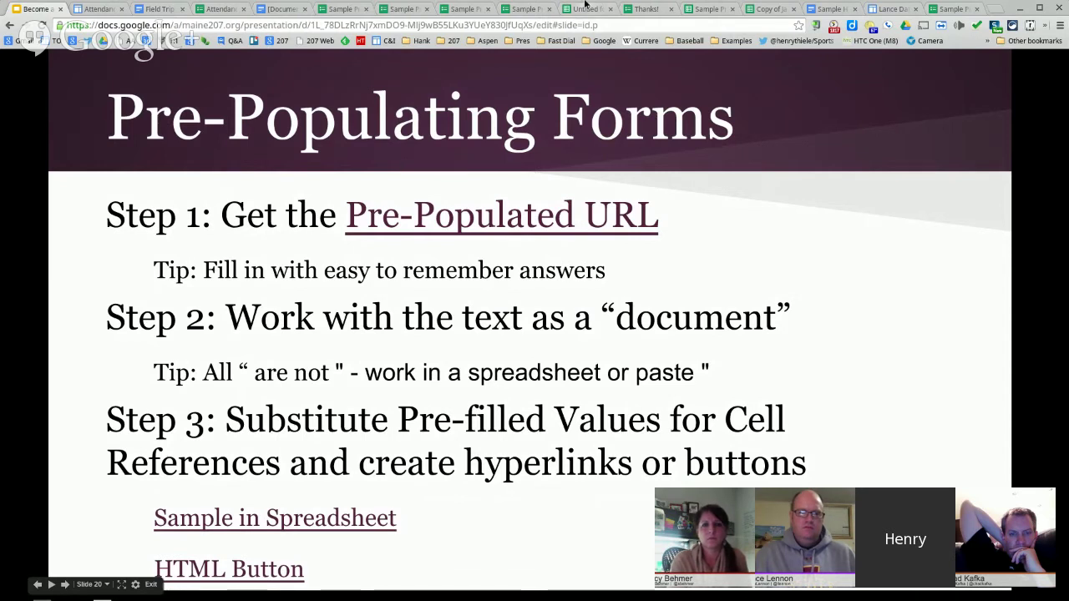
pyautogui.click(473, 10)
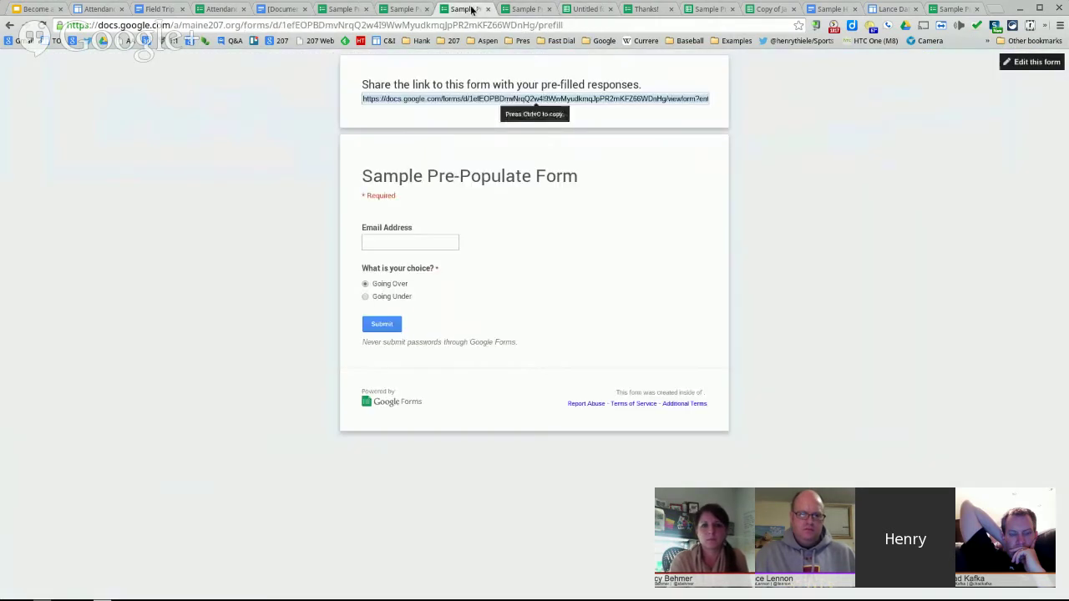
pyautogui.rightClick(617, 101)
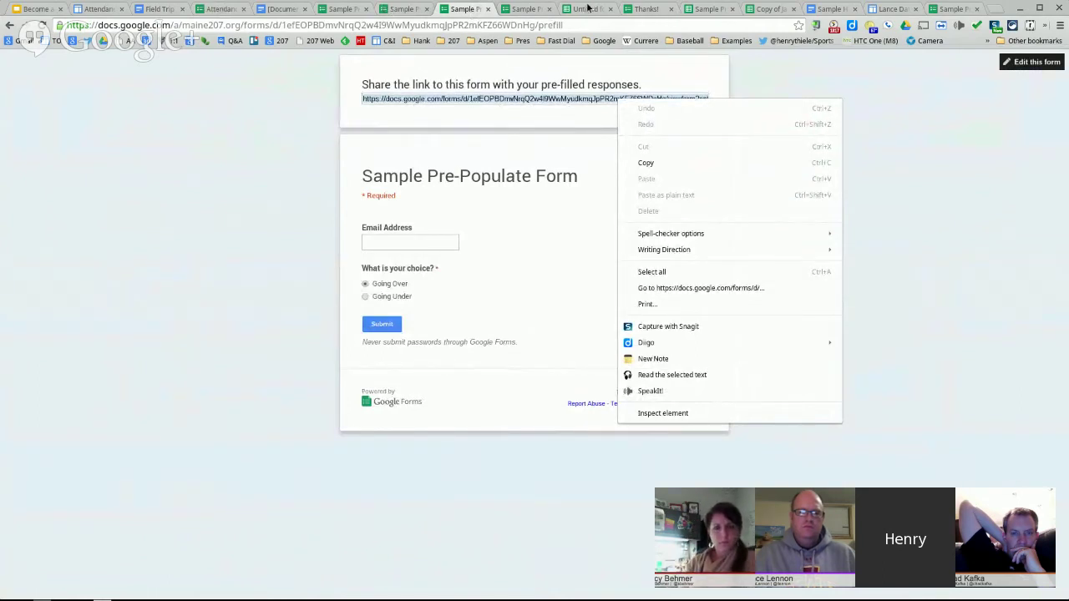
pyautogui.click(686, 9)
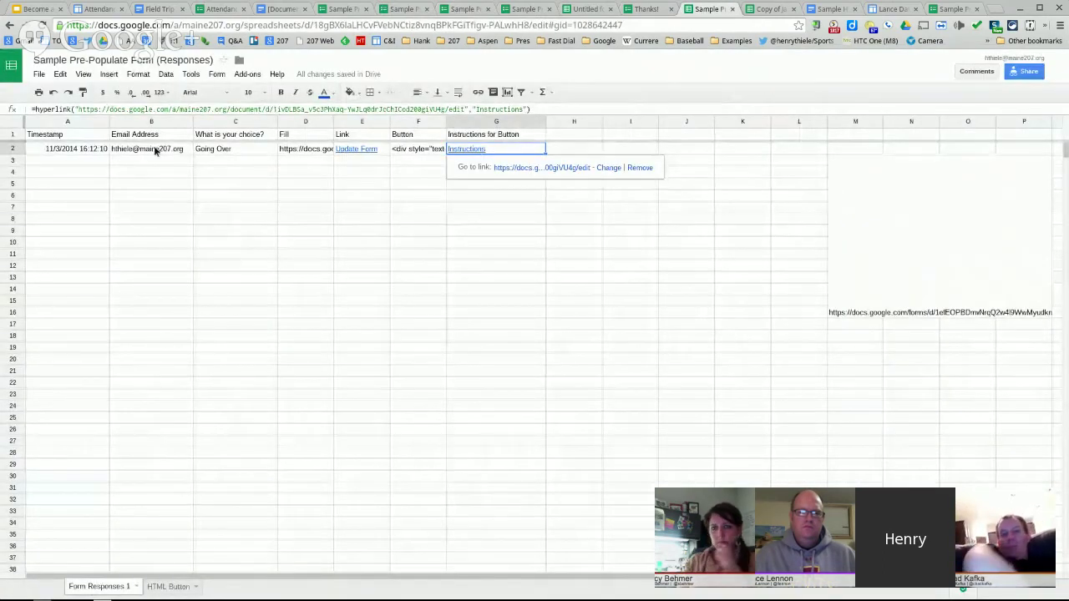
pyautogui.click(382, 231)
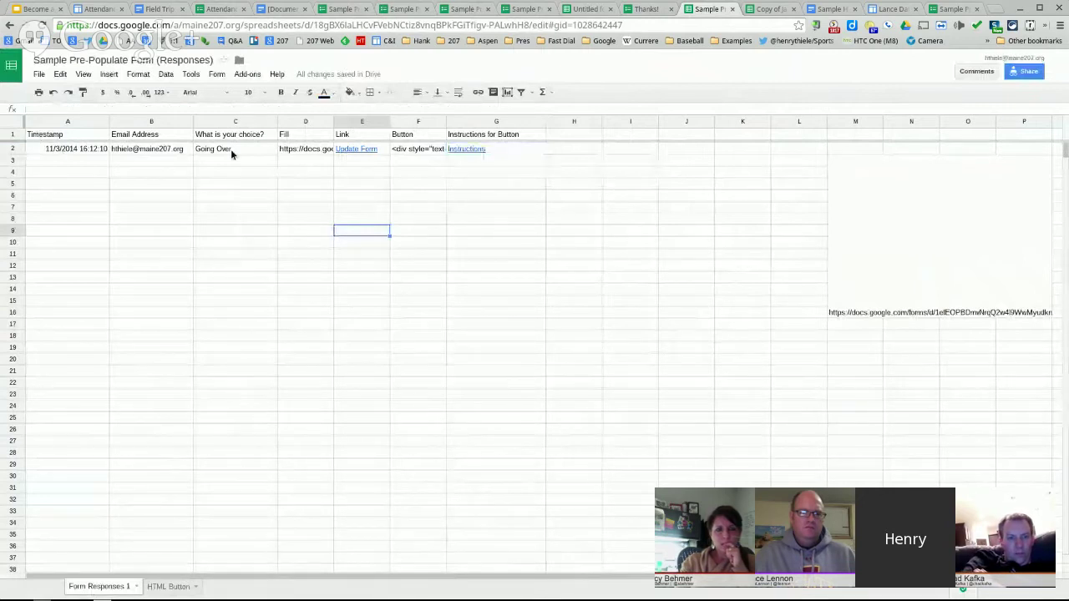
pyautogui.click(304, 148)
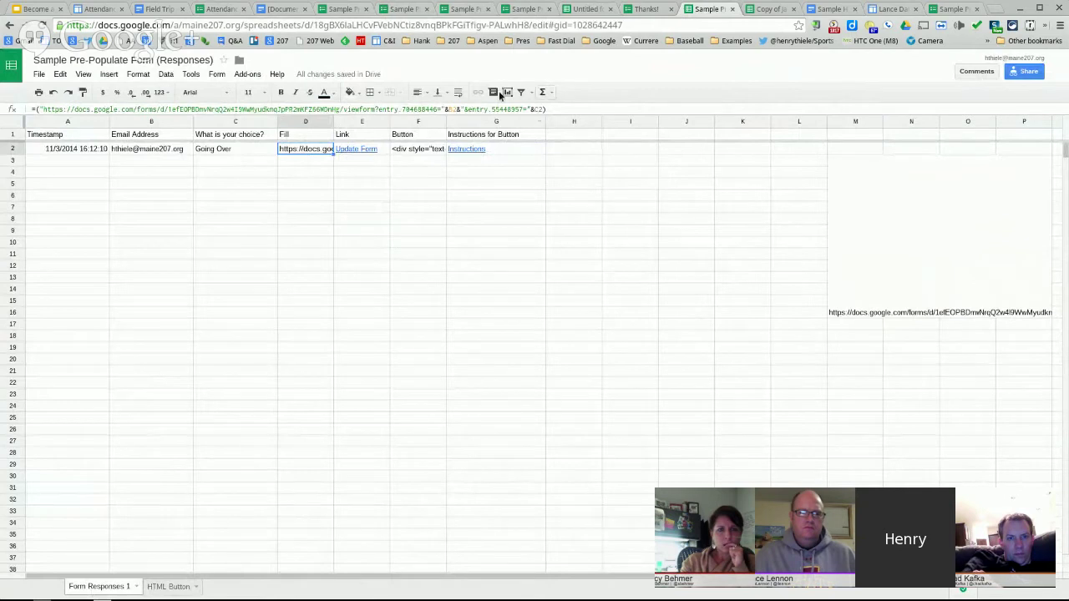
pyautogui.click(933, 312)
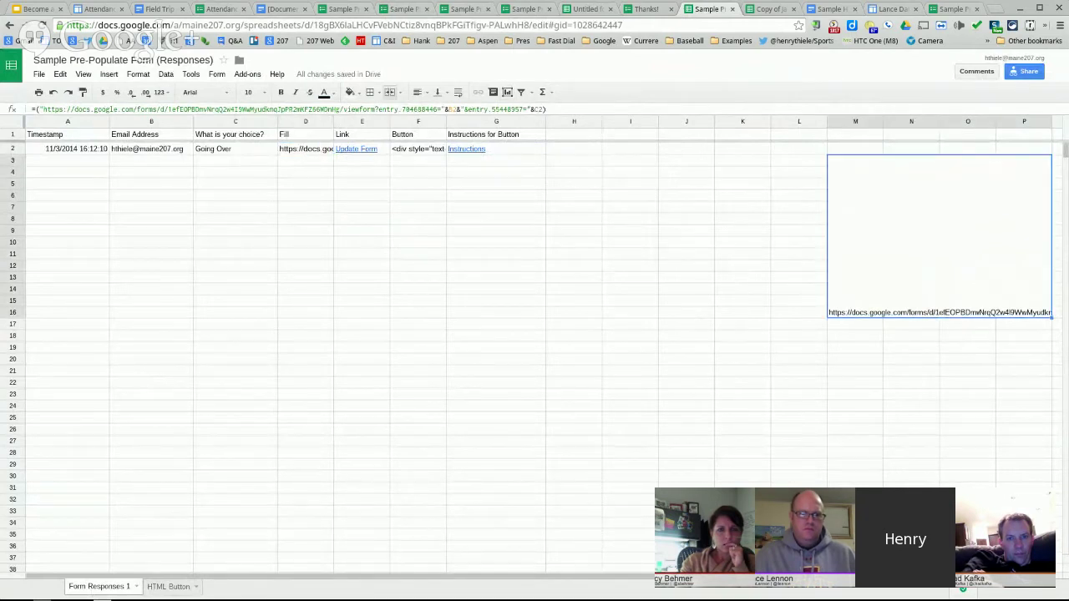
pyautogui.hscroll(5, 907, 592)
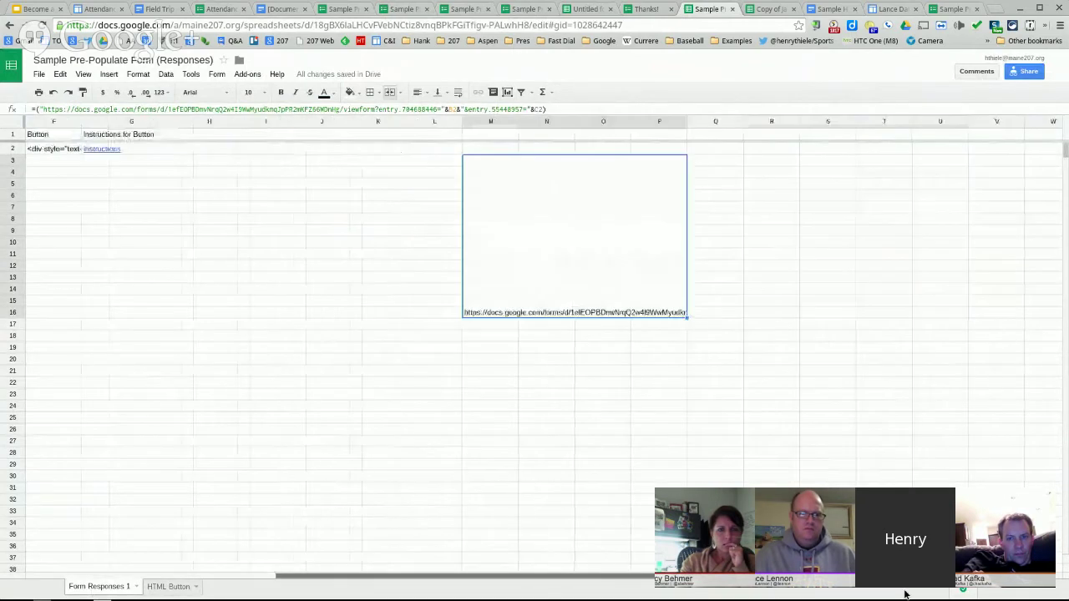
pyautogui.doubleClick(603, 269)
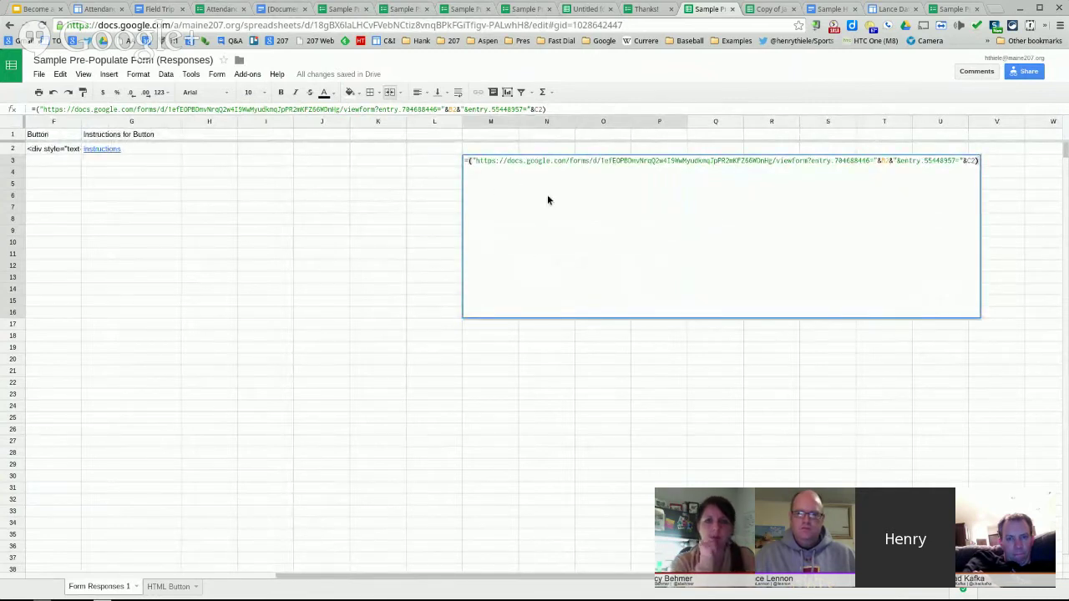
pyautogui.click(780, 373)
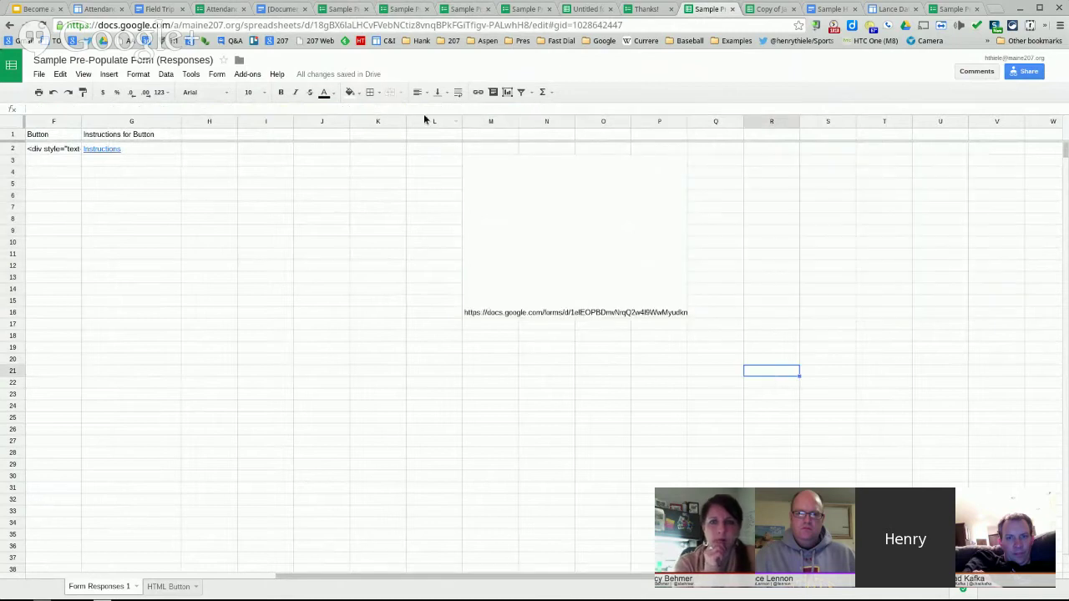
# - Fill in the Email Address answer on the pre-fill page and generate the pre-filled link
pyautogui.click(464, 9)
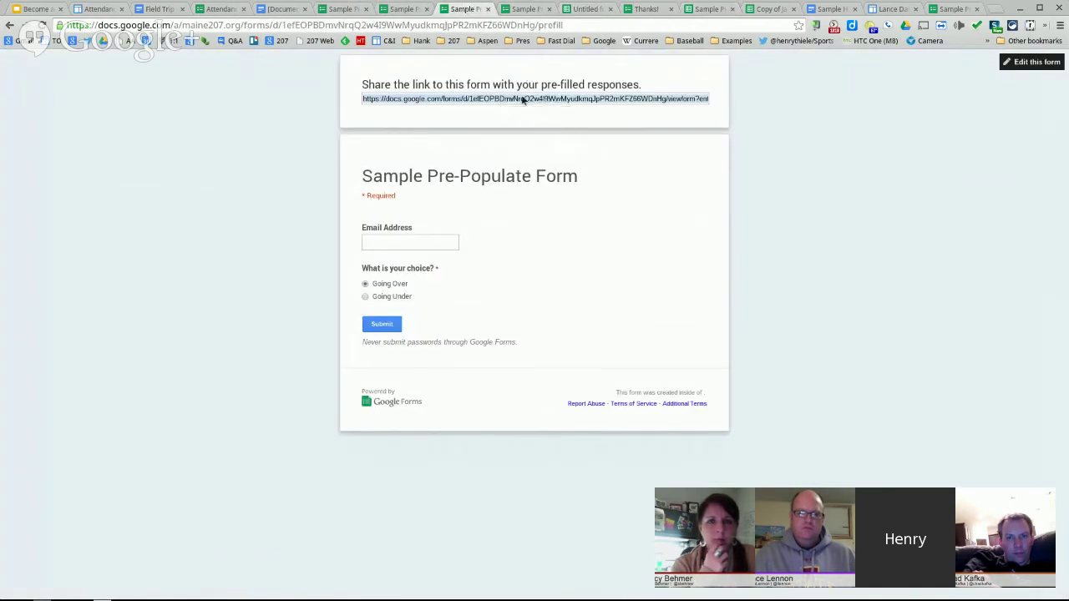
pyautogui.click(396, 242)
pyautogui.click(422, 257)
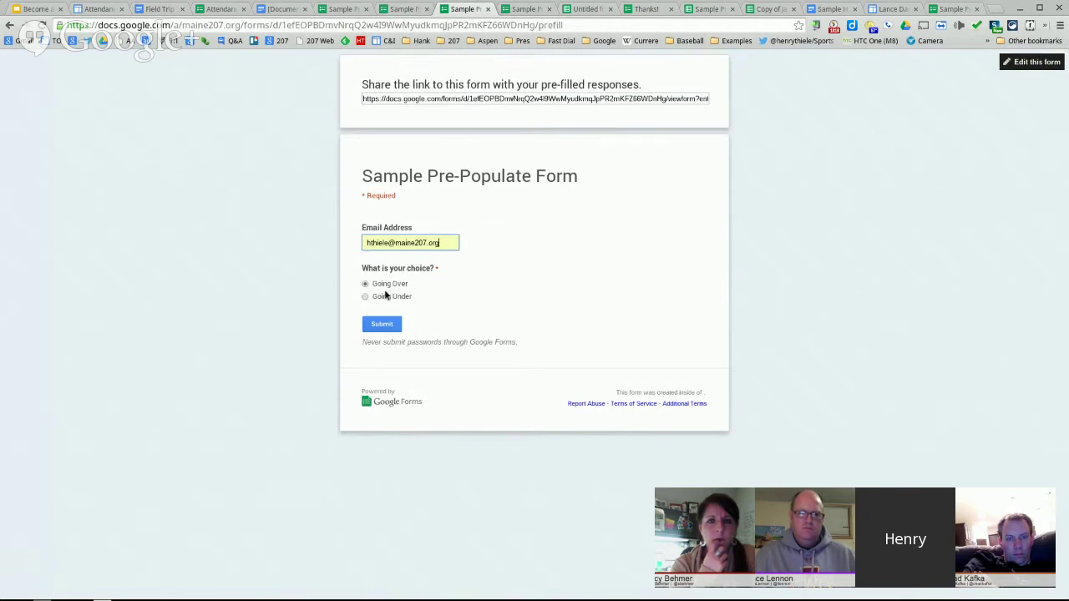
pyautogui.click(381, 324)
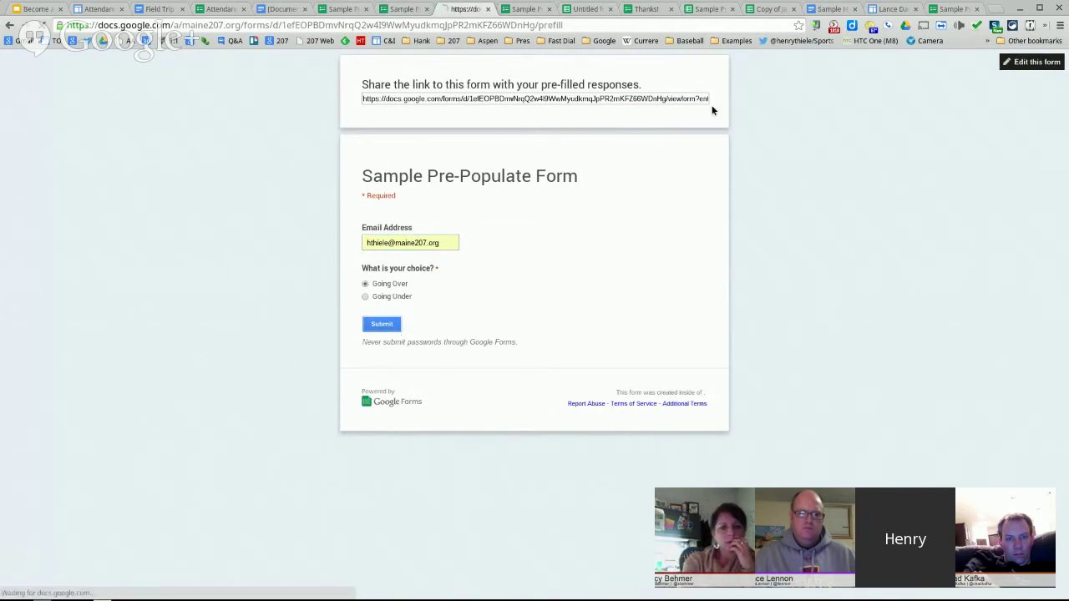
# - Copy the updated pre-filled link and go back to the responses spreadsheet
pyautogui.click(564, 99)
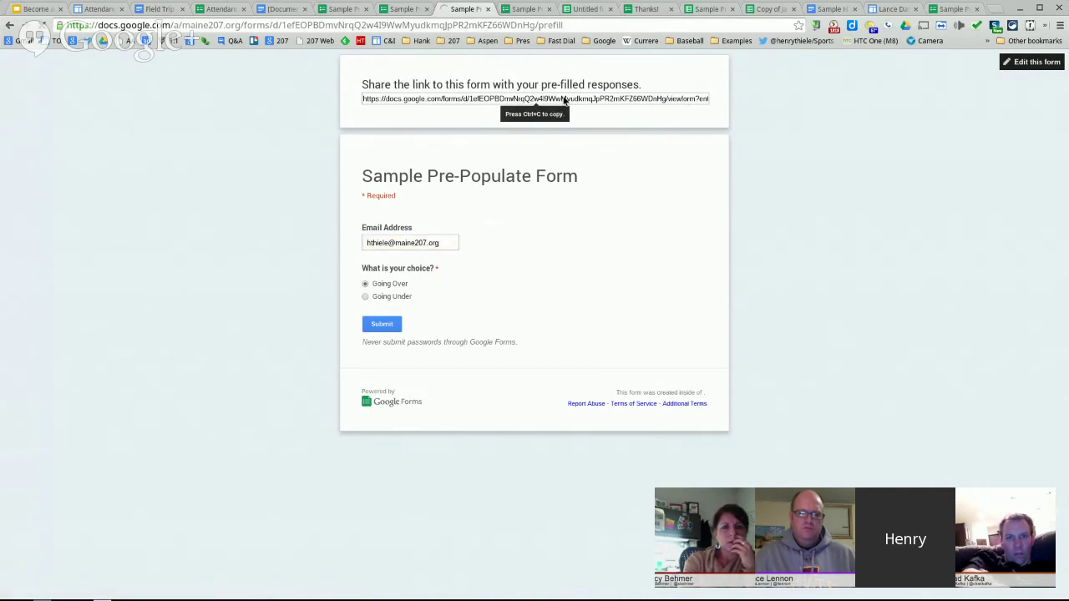
pyautogui.doubleClick(565, 99)
pyautogui.doubleClick(671, 99)
pyautogui.doubleClick(643, 99)
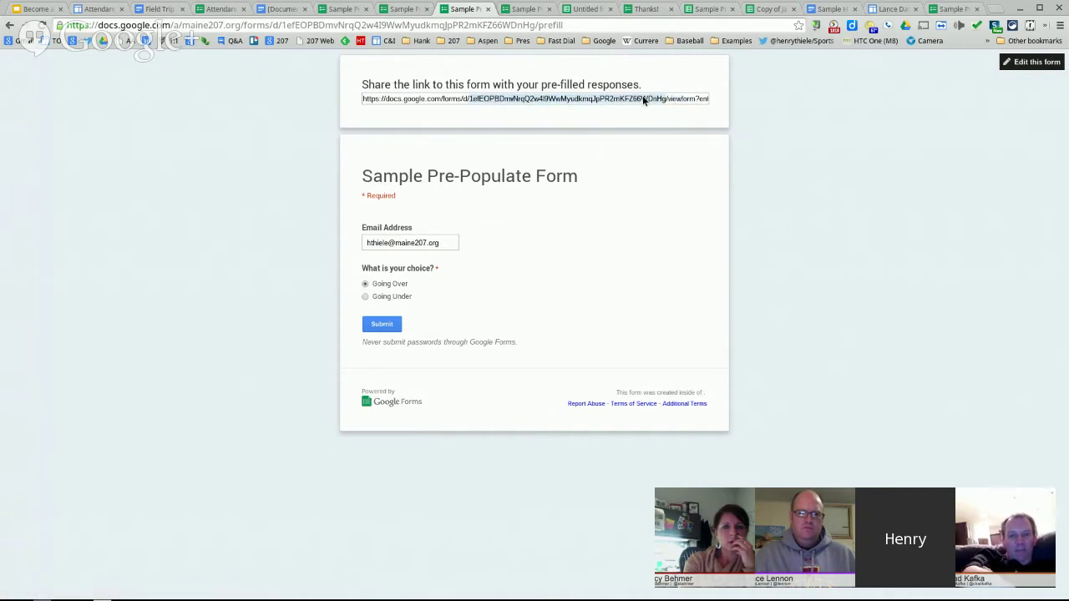
pyautogui.hotkey('ctrl', 'a')
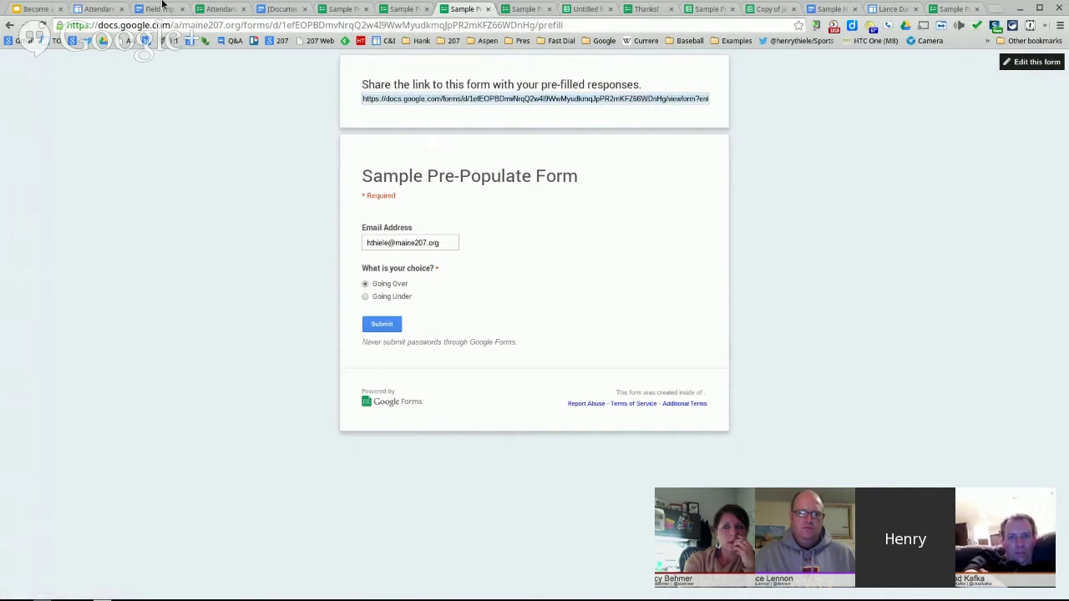
pyautogui.click(224, 9)
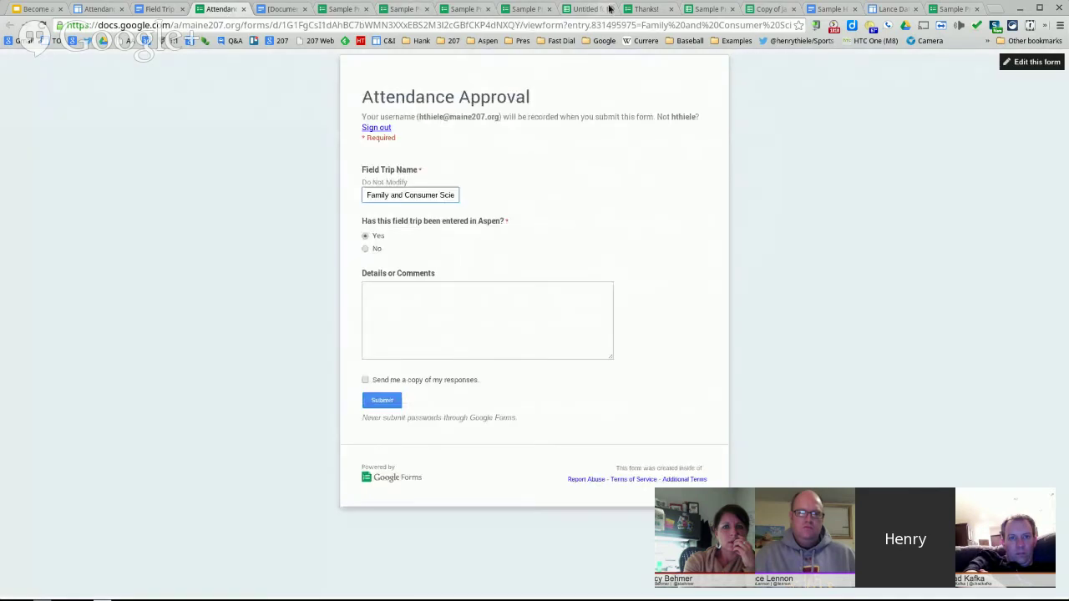
pyautogui.click(761, 9)
pyautogui.click(709, 10)
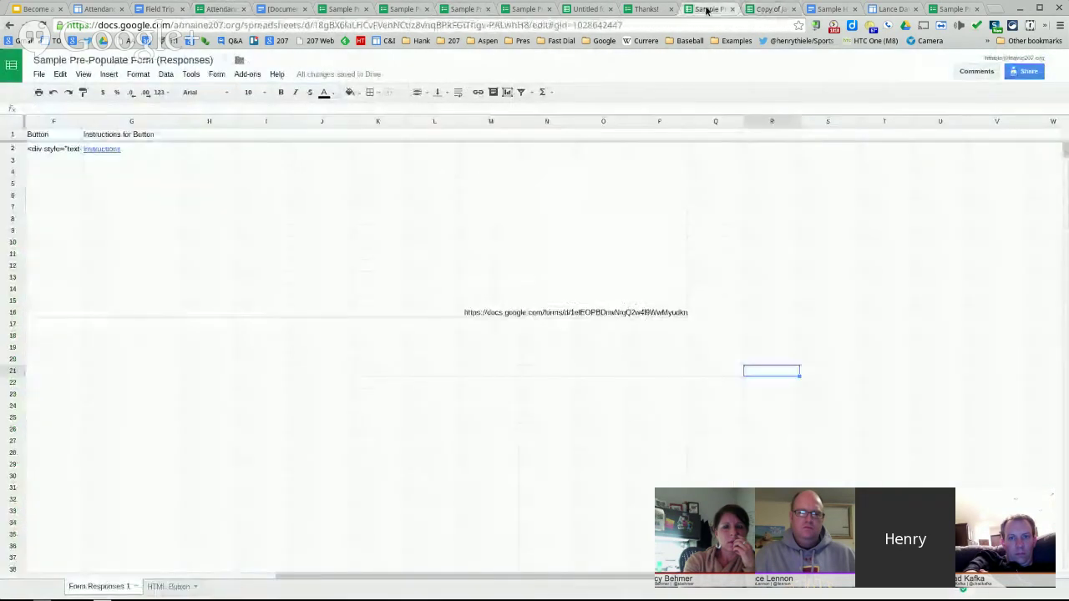
# - Replace the merged cell's old URL formula with the new pre-filled link
pyautogui.click(609, 274)
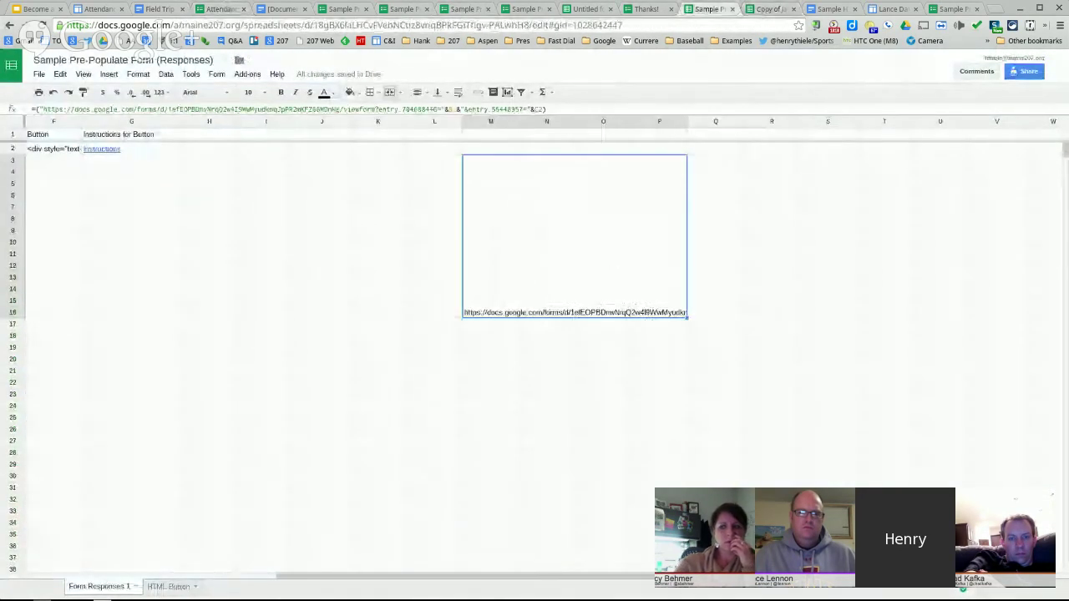
pyautogui.press('Delete')
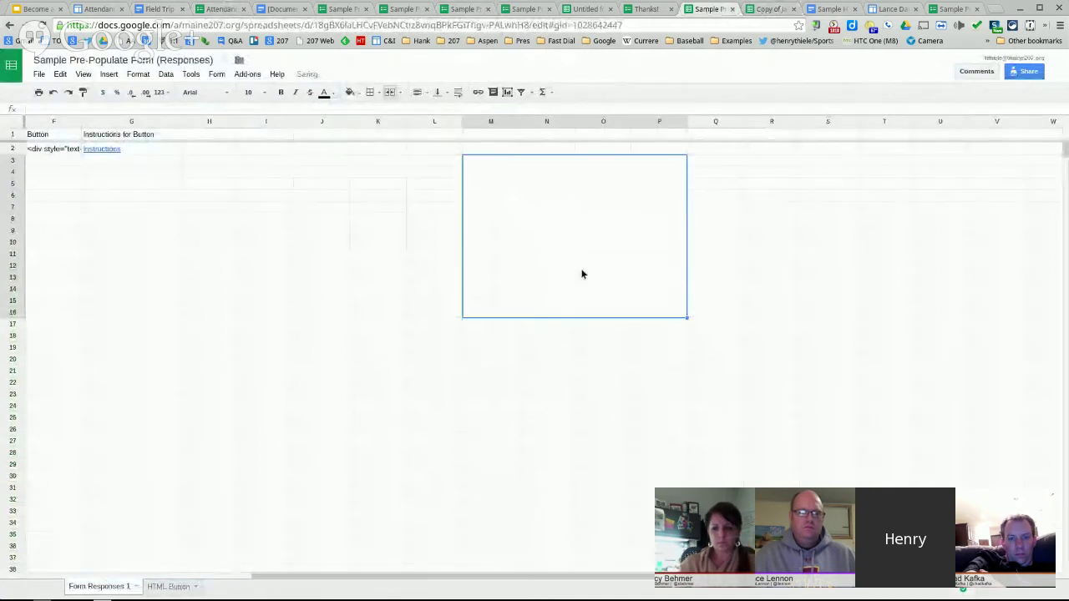
pyautogui.hotkey('ctrl', 'v')
pyautogui.click(766, 234)
# - Check the pasted link's e-mail and Going Over values, then scroll back to columns A–P
pyautogui.click(576, 246)
pyautogui.doubleClick(576, 245)
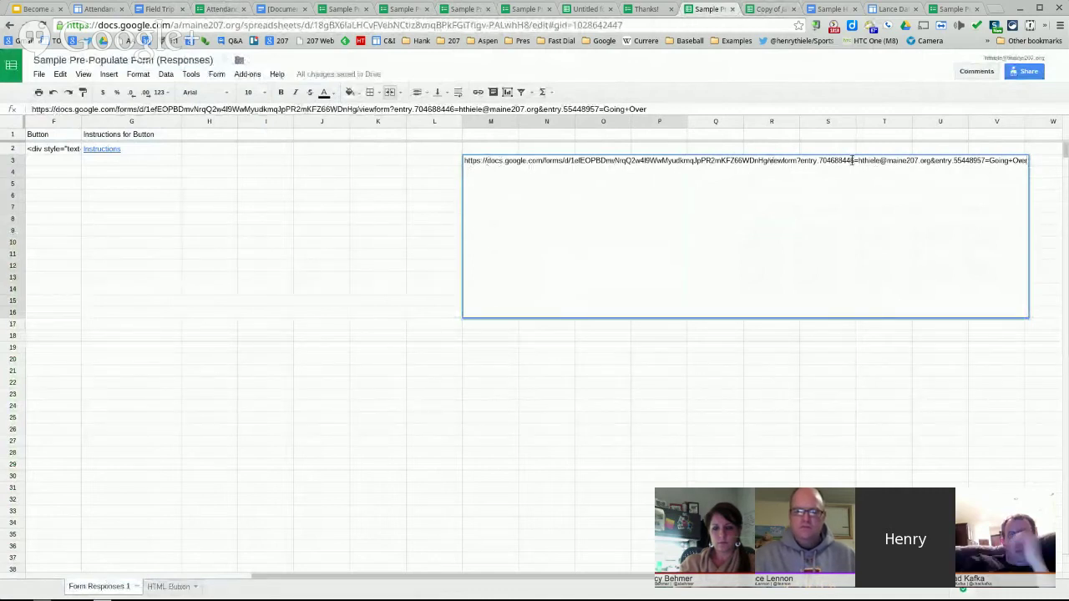
pyautogui.moveTo(861, 161); pyautogui.dragTo(930, 163)
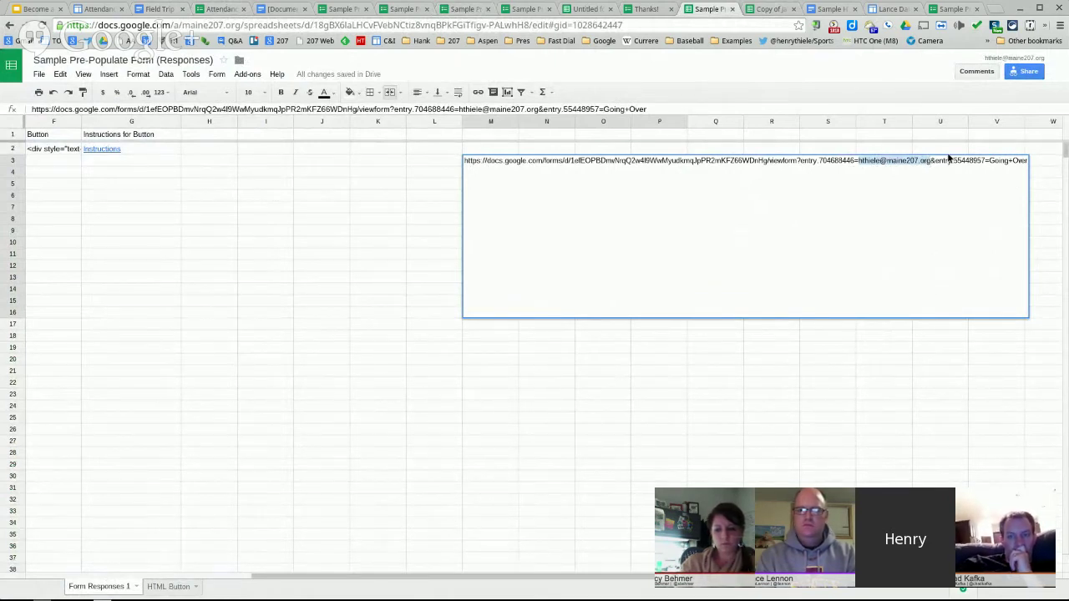
pyautogui.moveTo(991, 161); pyautogui.dragTo(1025, 164)
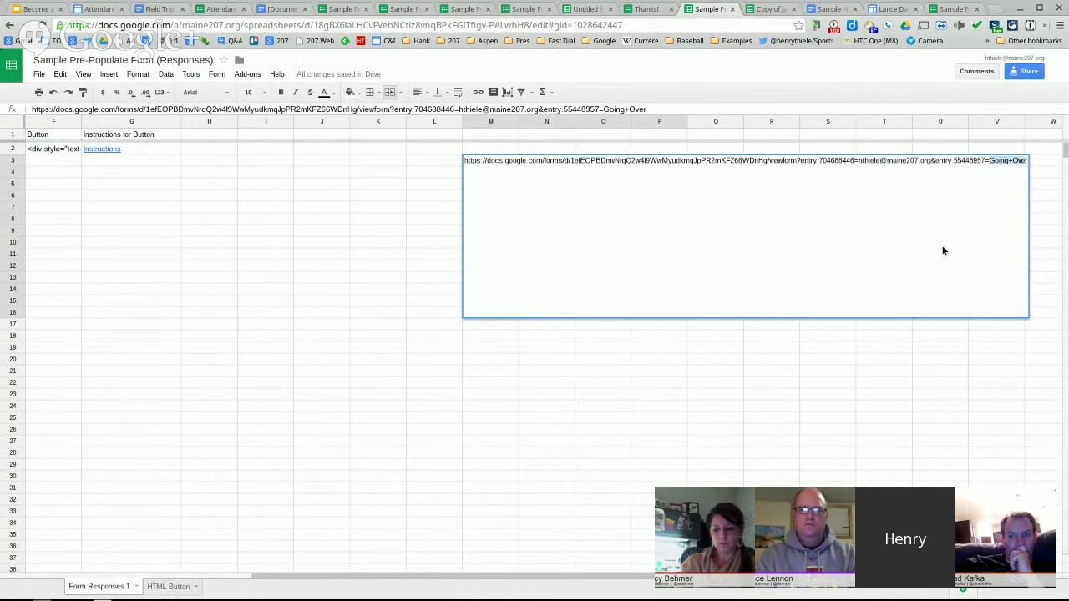
pyautogui.click(558, 190)
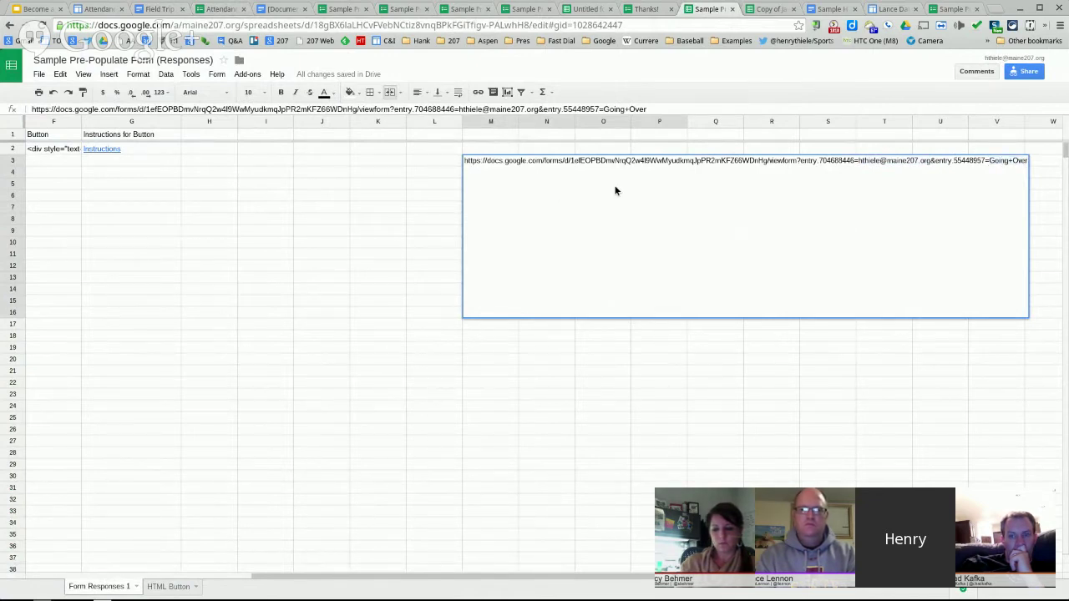
pyautogui.click(69, 189)
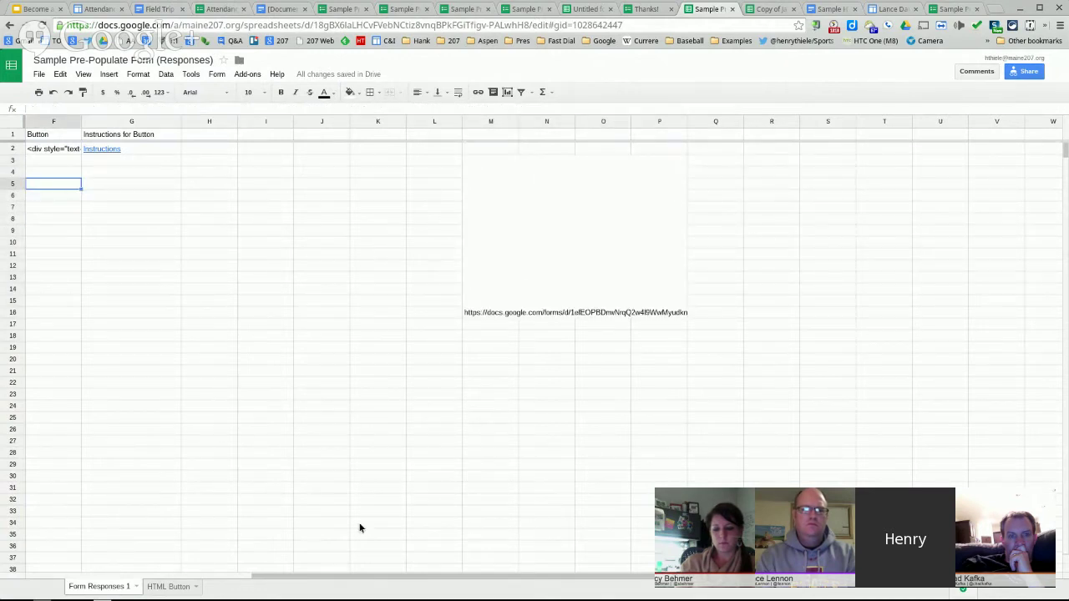
pyautogui.moveTo(315, 577); pyautogui.dragTo(82, 579)
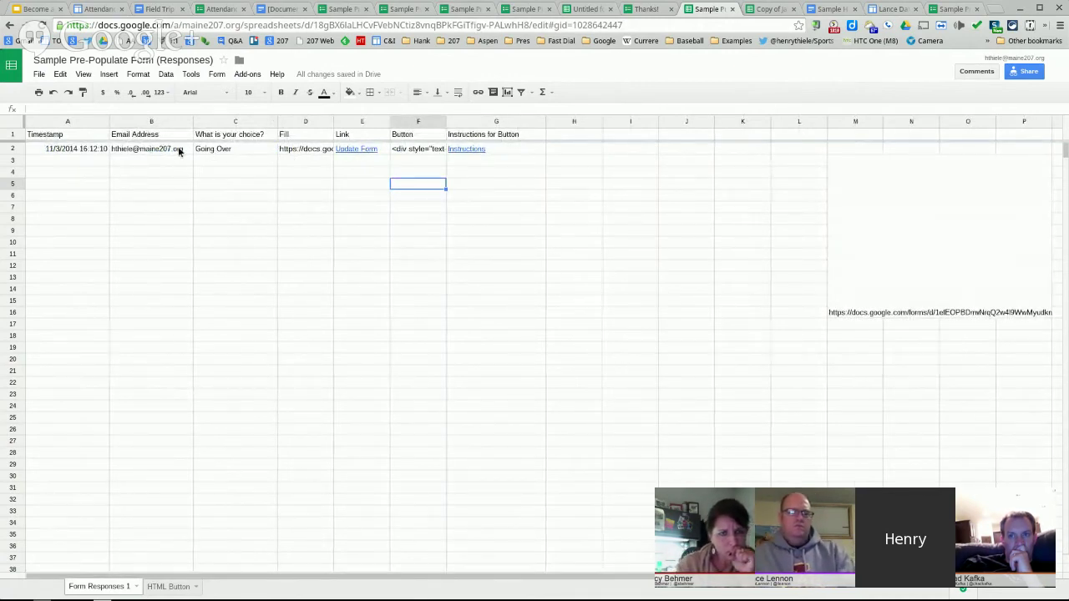
# - Submit a second form response with a different Gmail address and the answer Going Under
pyautogui.click(408, 8)
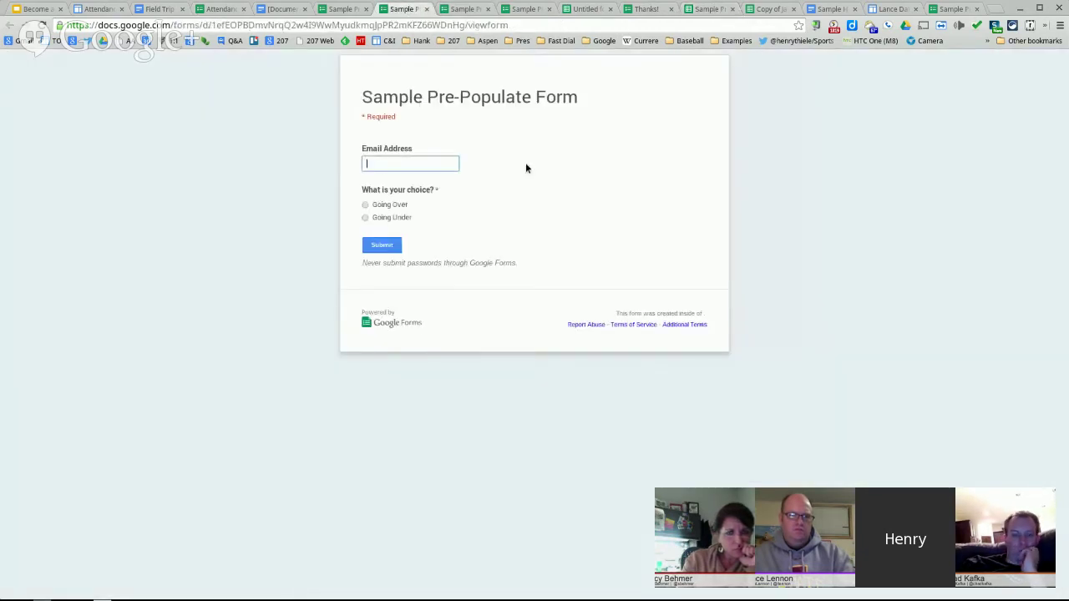
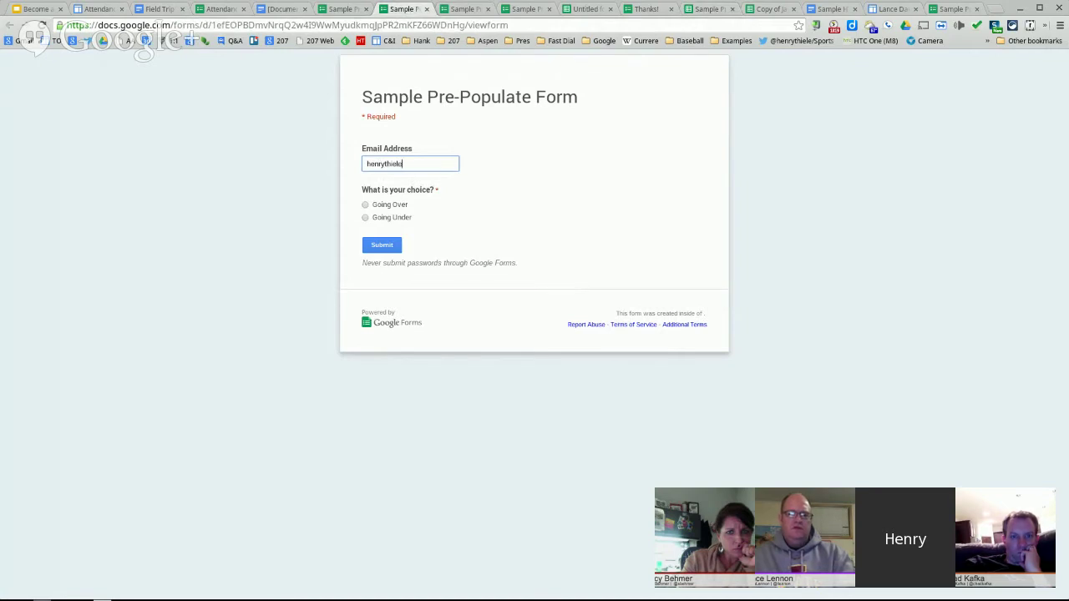
pyautogui.press('Return')
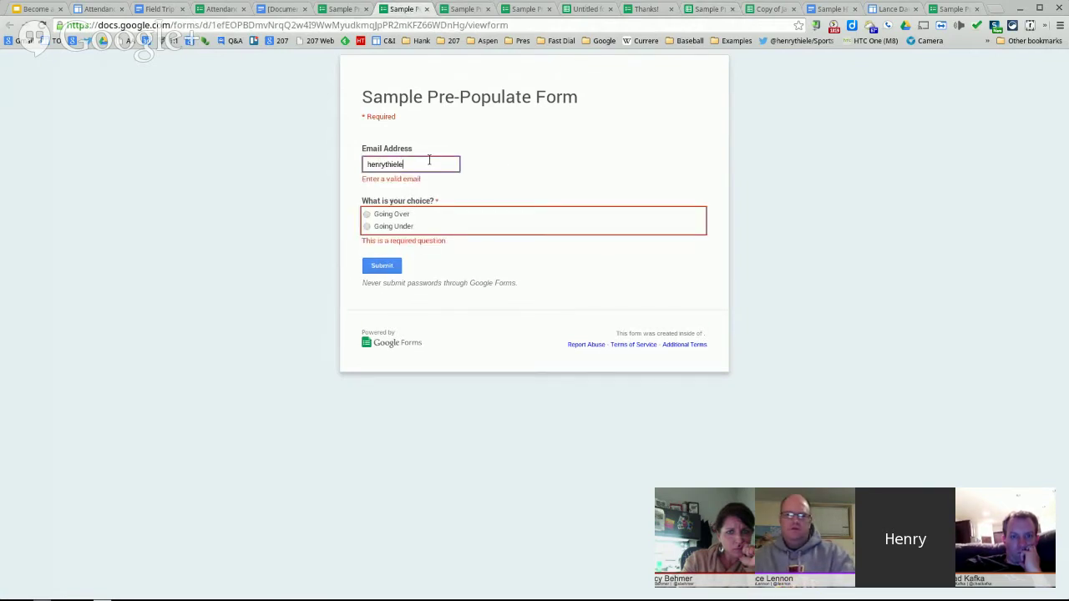
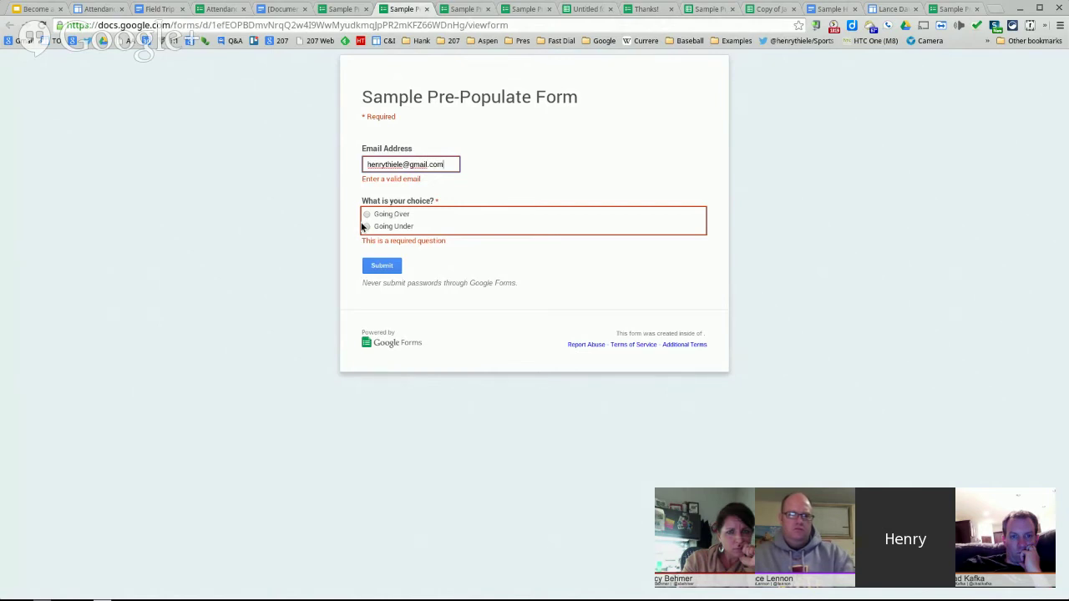
pyautogui.click(363, 224)
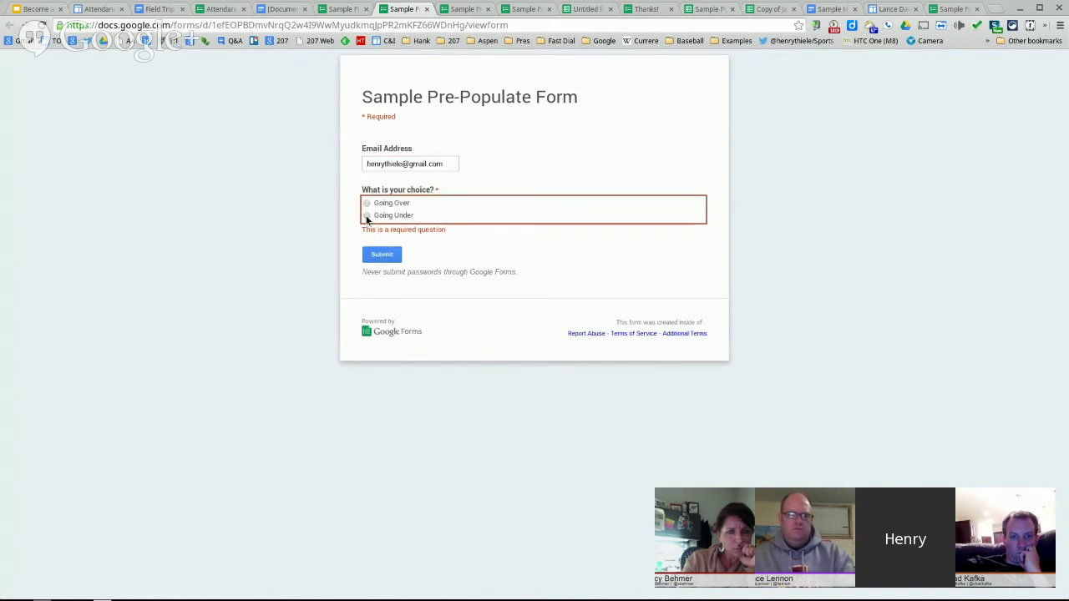
pyautogui.click(366, 216)
pyautogui.click(381, 246)
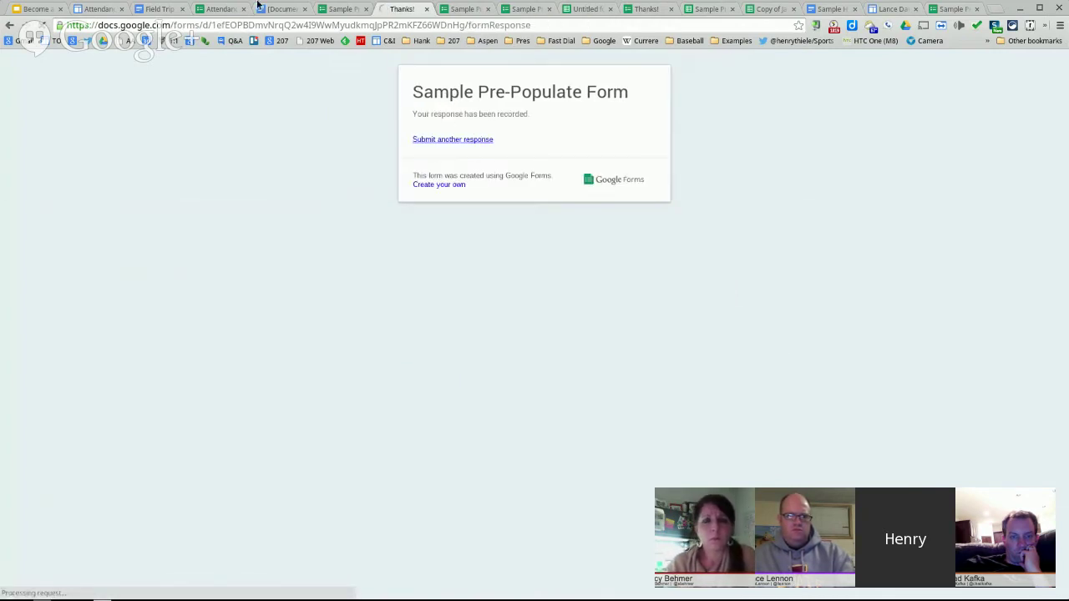
pyautogui.click(708, 10)
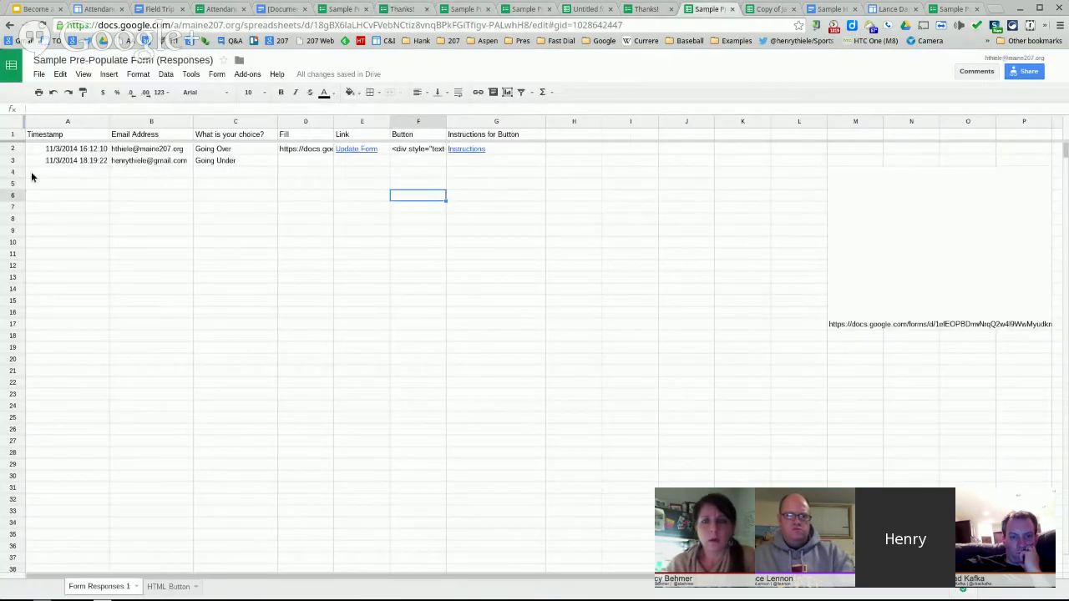
# - Compare the D2 link formula against the e-mail portion of the sample pre-filled link
pyautogui.click(306, 149)
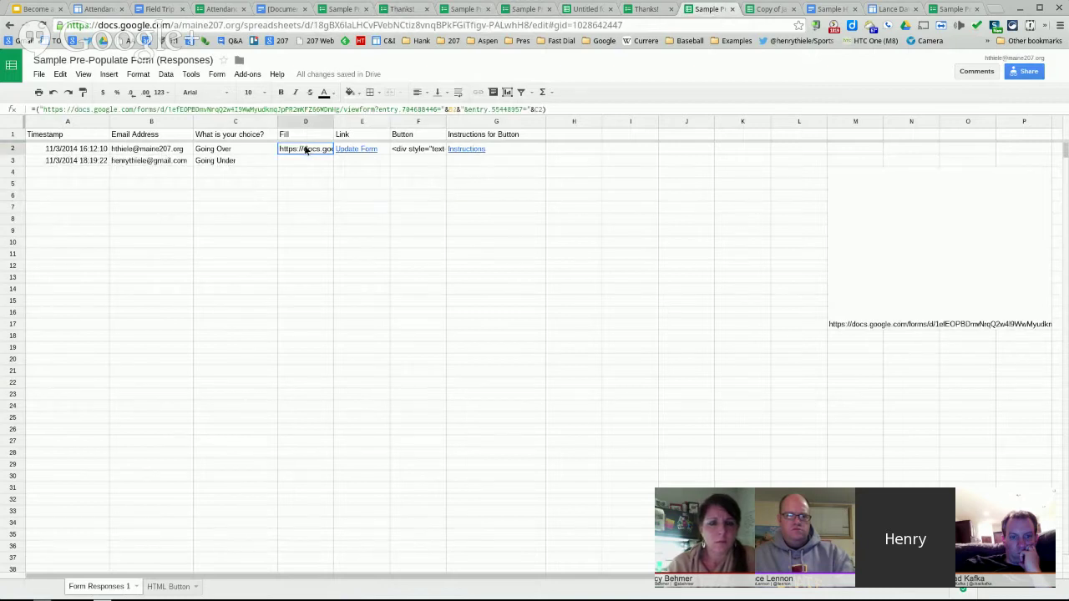
pyautogui.click(566, 109)
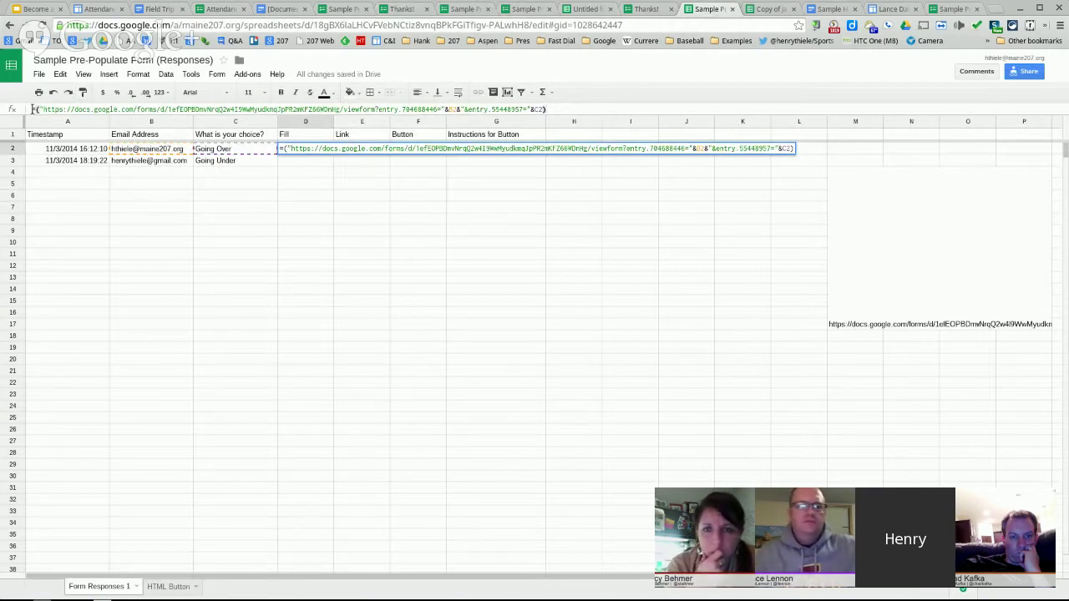
pyautogui.moveTo(32, 109); pyautogui.dragTo(439, 113)
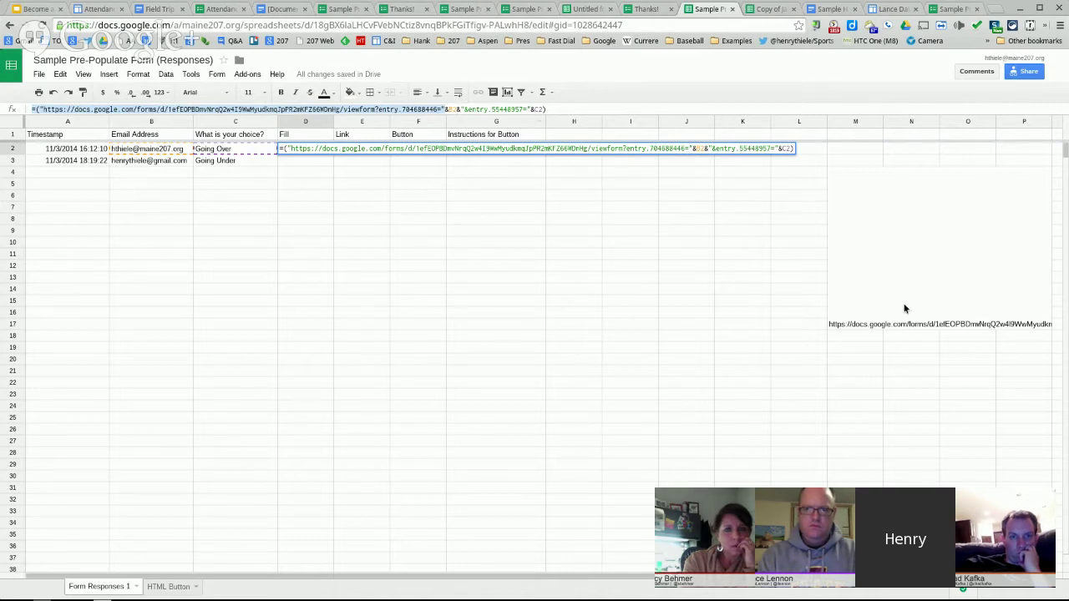
pyautogui.doubleClick(939, 292)
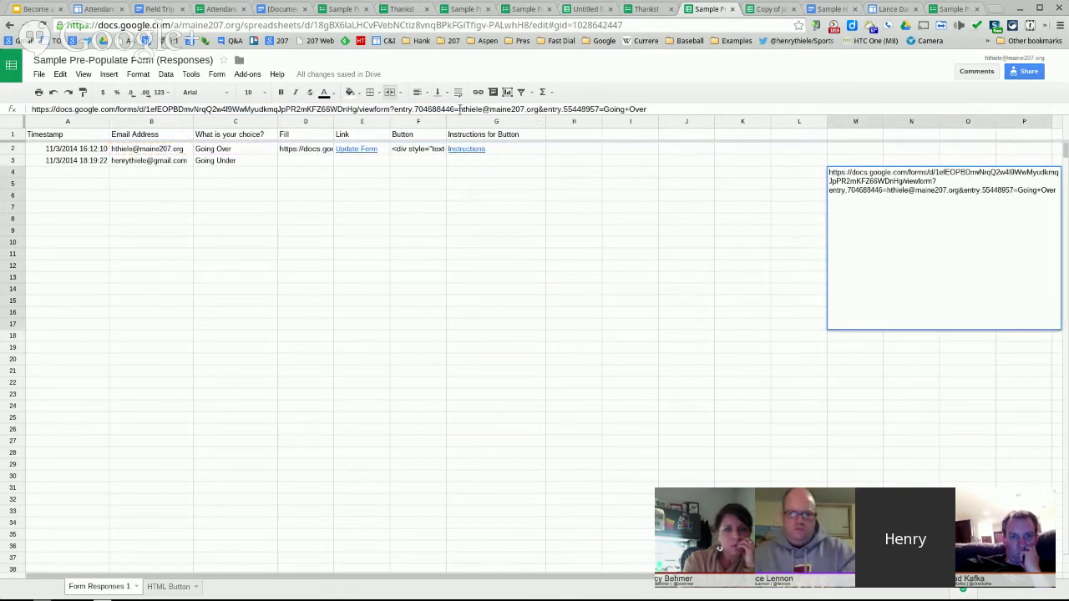
pyautogui.moveTo(489, 110); pyautogui.dragTo(528, 113)
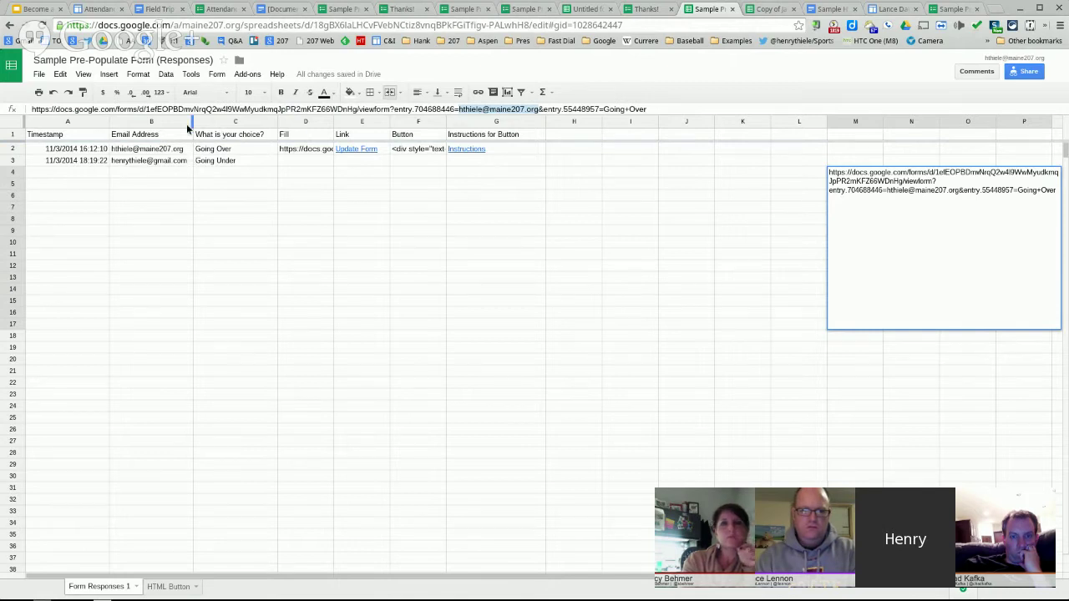
# - Rewrite the D2 formula to join the viewform URL with &B2& and &C2
pyautogui.click(308, 147)
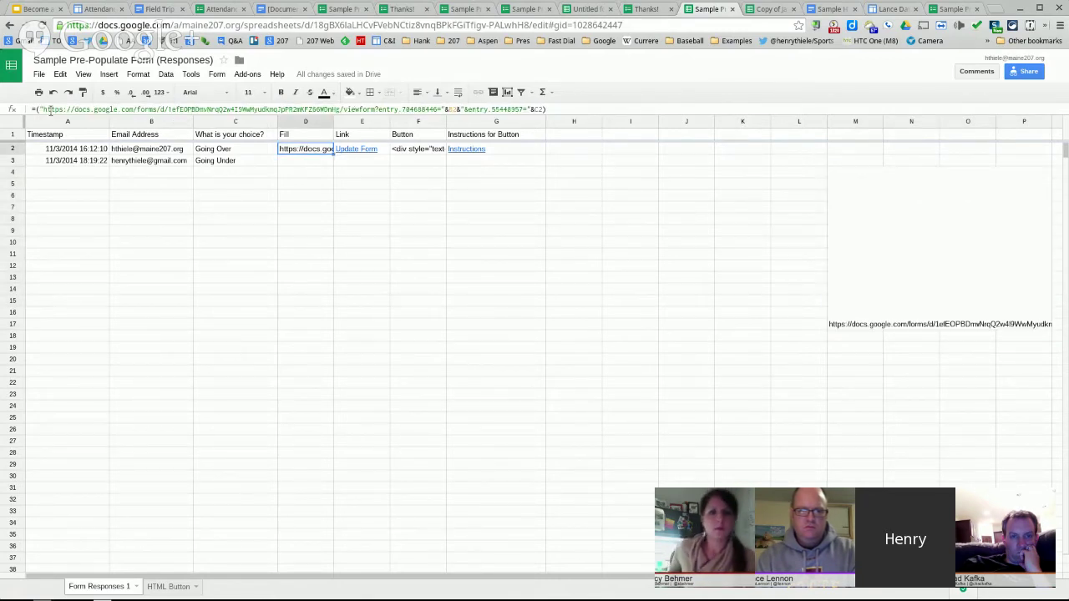
pyautogui.click(38, 109)
pyautogui.click(554, 110)
pyautogui.moveTo(555, 110); pyautogui.dragTo(297, 109)
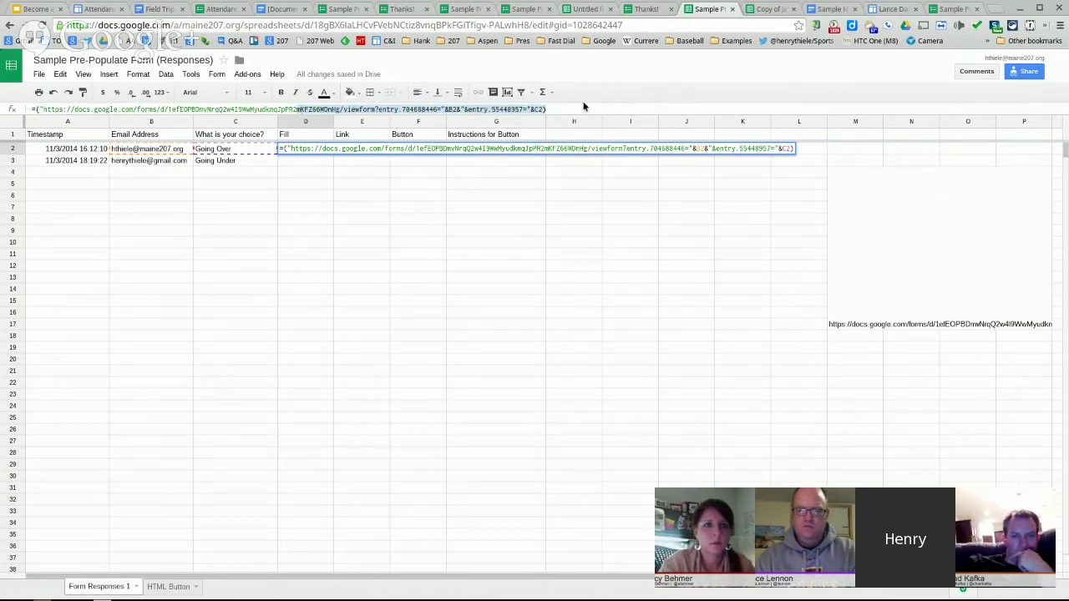
pyautogui.click(447, 109)
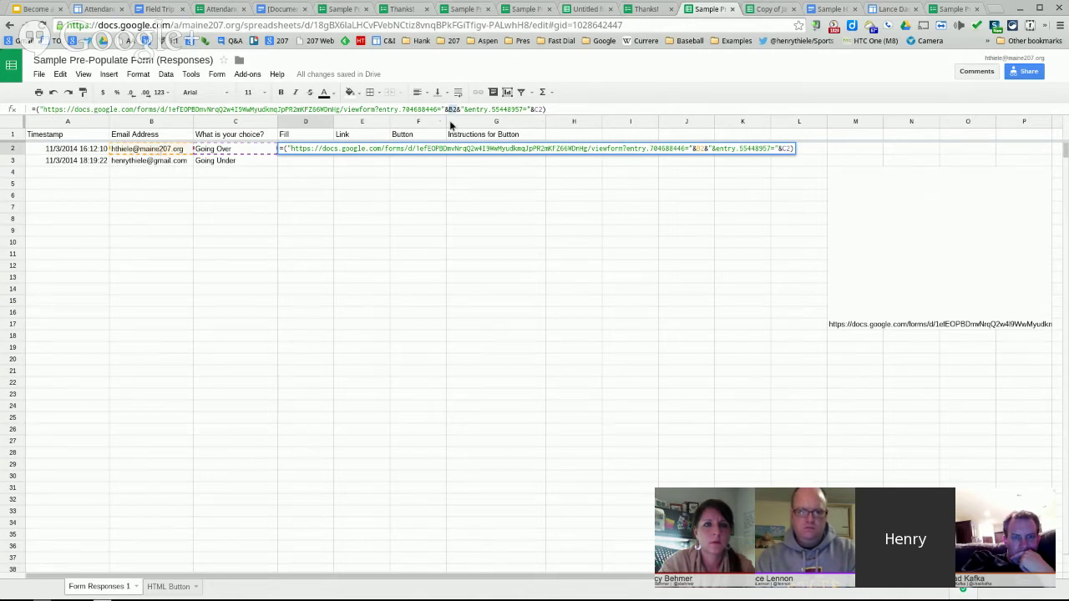
pyautogui.click(240, 148)
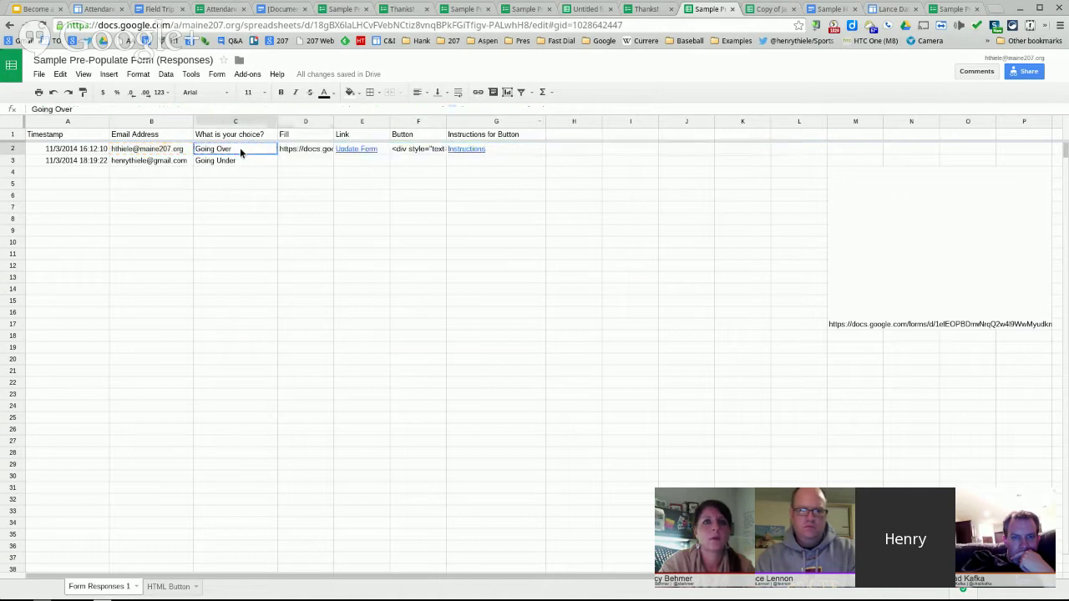
pyautogui.click(320, 149)
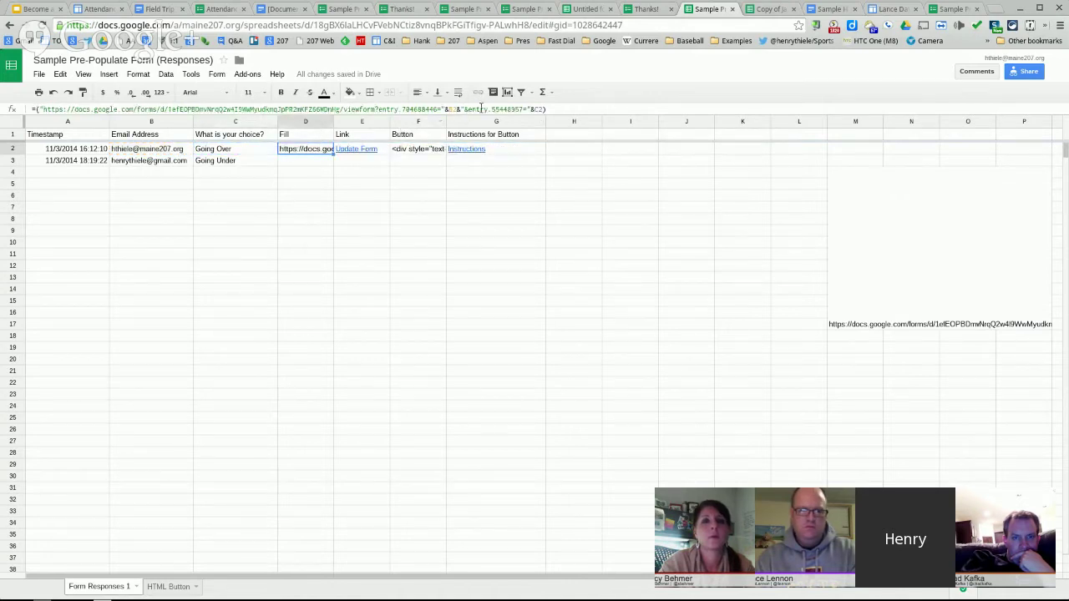
pyautogui.click(533, 110)
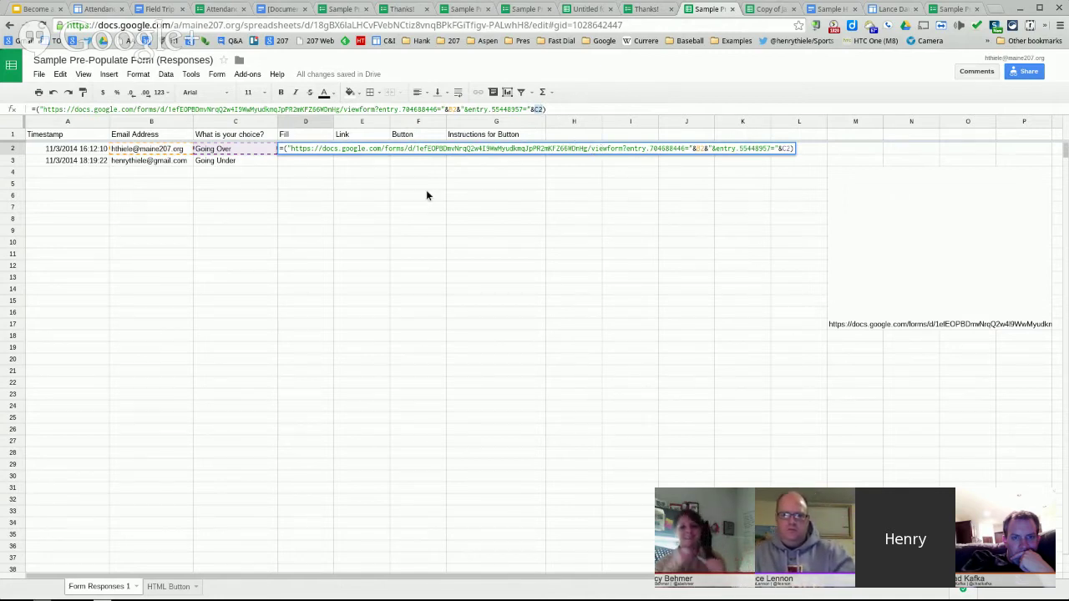
pyautogui.click(631, 207)
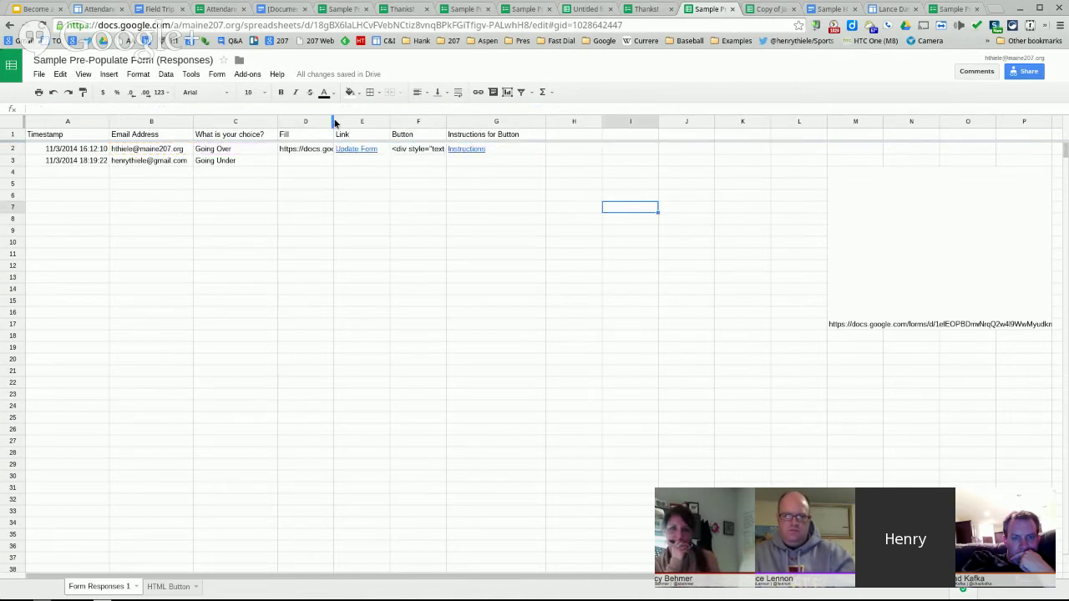
# - Widen column D and fill the link formula down from D2 to D3
pyautogui.moveTo(333, 122); pyautogui.dragTo(835, 133)
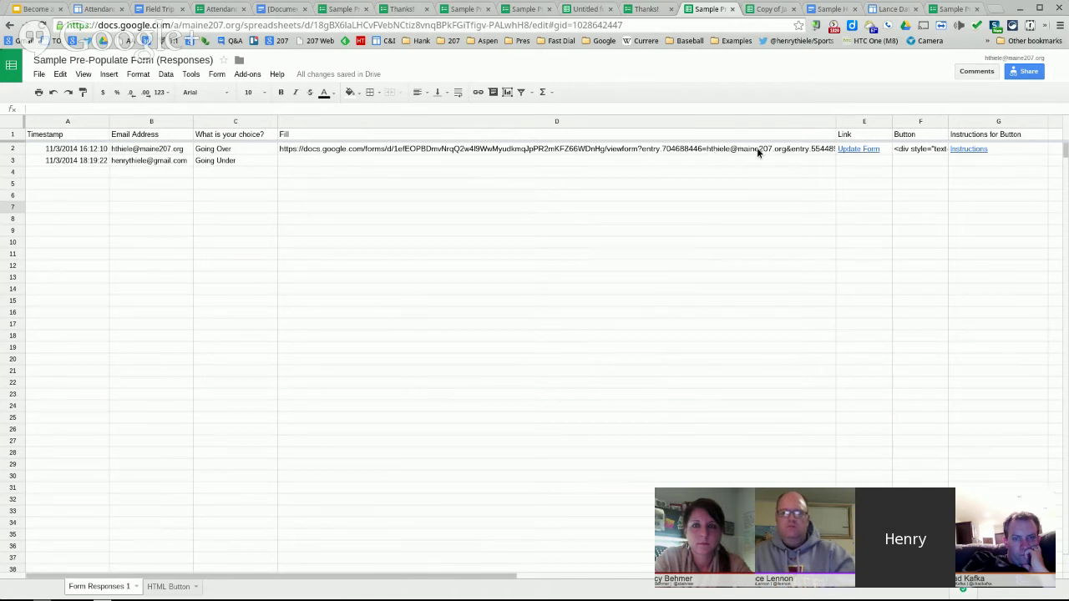
pyautogui.moveTo(835, 124); pyautogui.dragTo(953, 124)
pyautogui.click(851, 150)
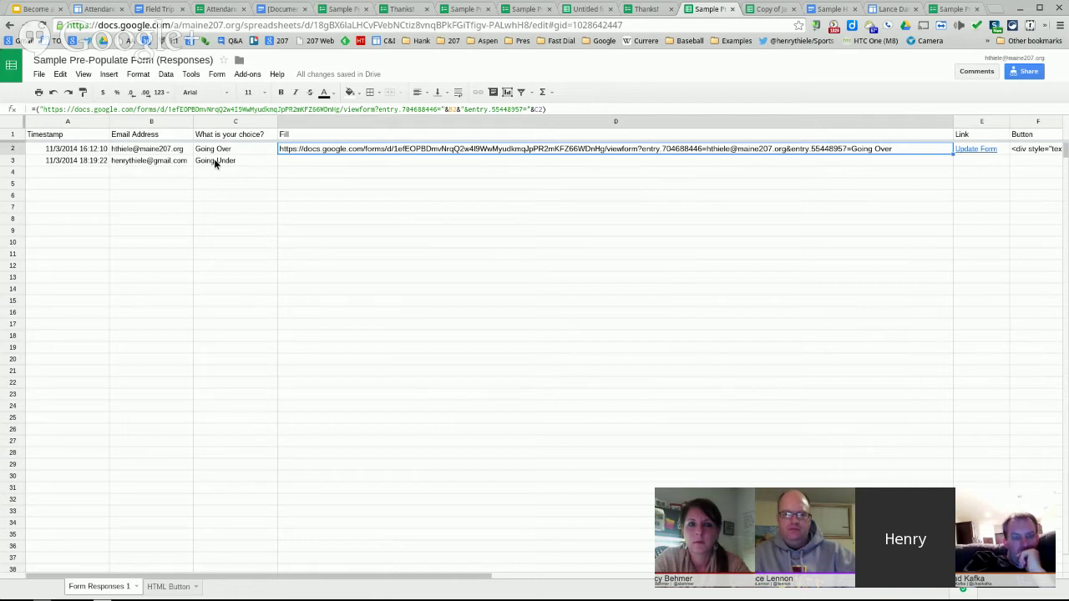
pyautogui.moveTo(953, 156); pyautogui.dragTo(940, 172)
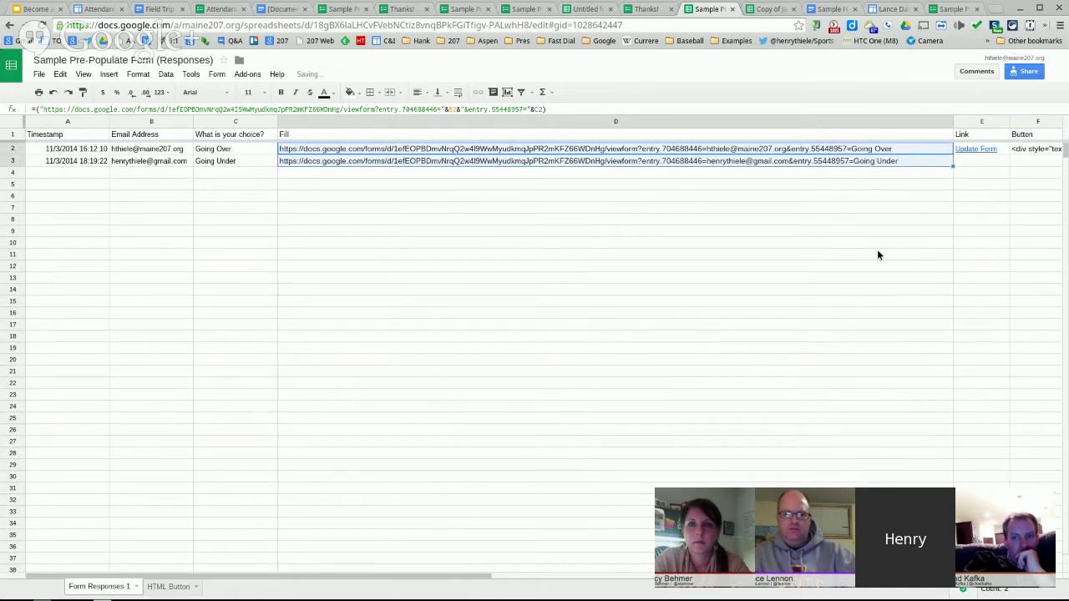
# - Copy the second response's Going Under pre-filled link from D3
pyautogui.click(828, 162)
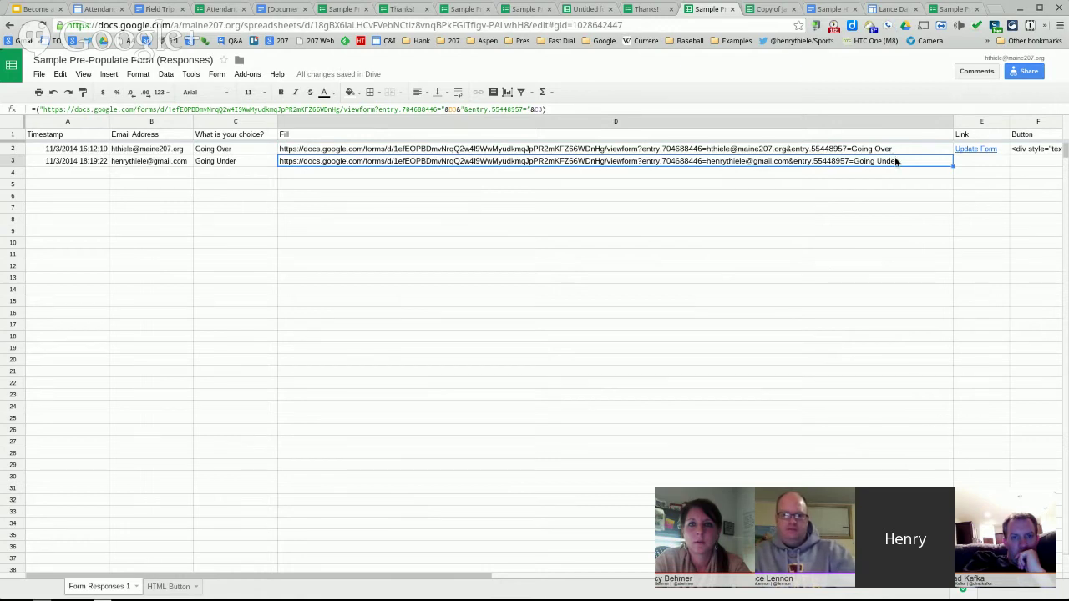
pyautogui.rightClick(678, 163)
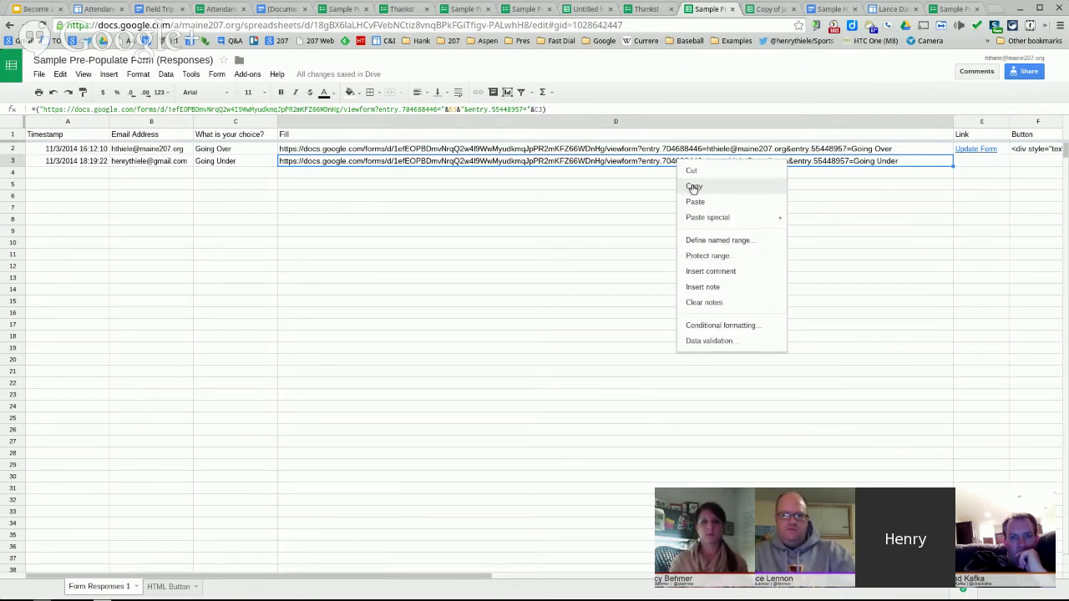
pyautogui.click(693, 187)
pyautogui.click(956, 8)
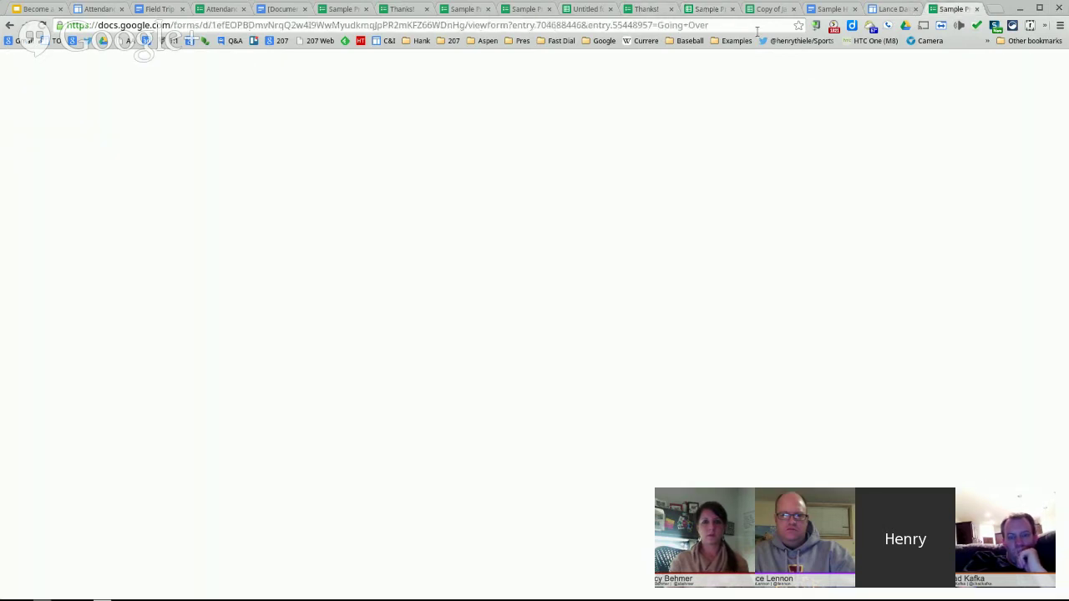
pyautogui.click(737, 26)
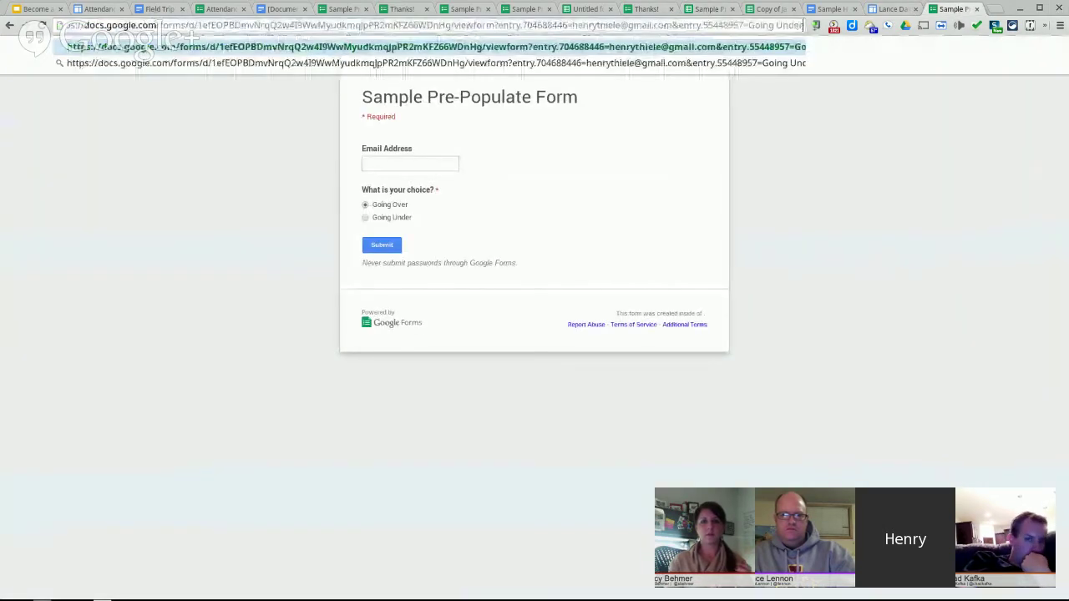
# - Load the Going Under pre-filled form link, discard the unsaved page, and view Attendance Approval
pyautogui.hotkey('ctrl', 'v')
pyautogui.press('Return')
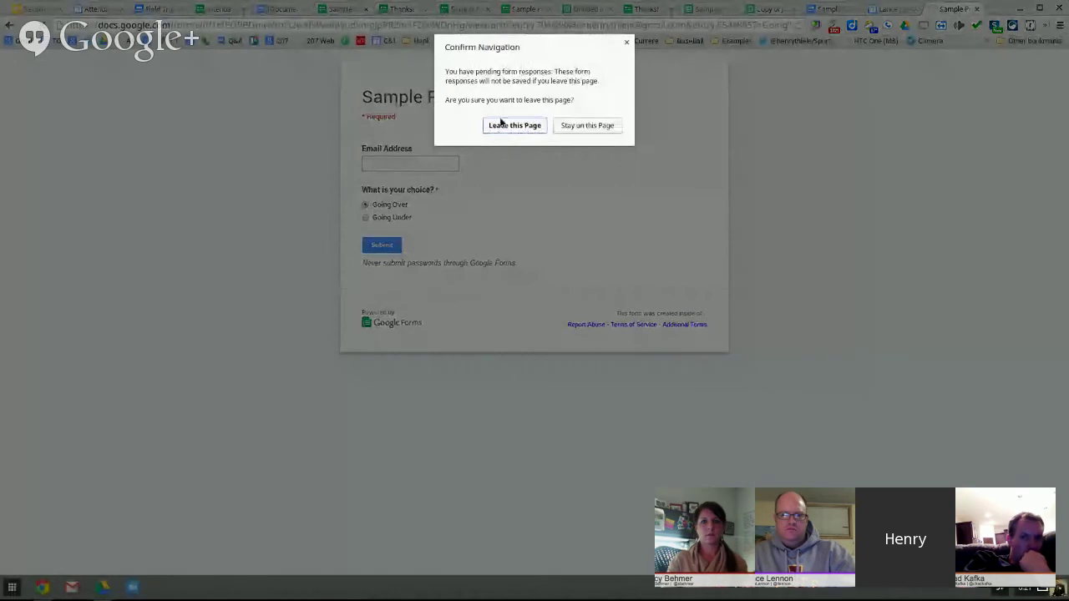
pyautogui.click(511, 125)
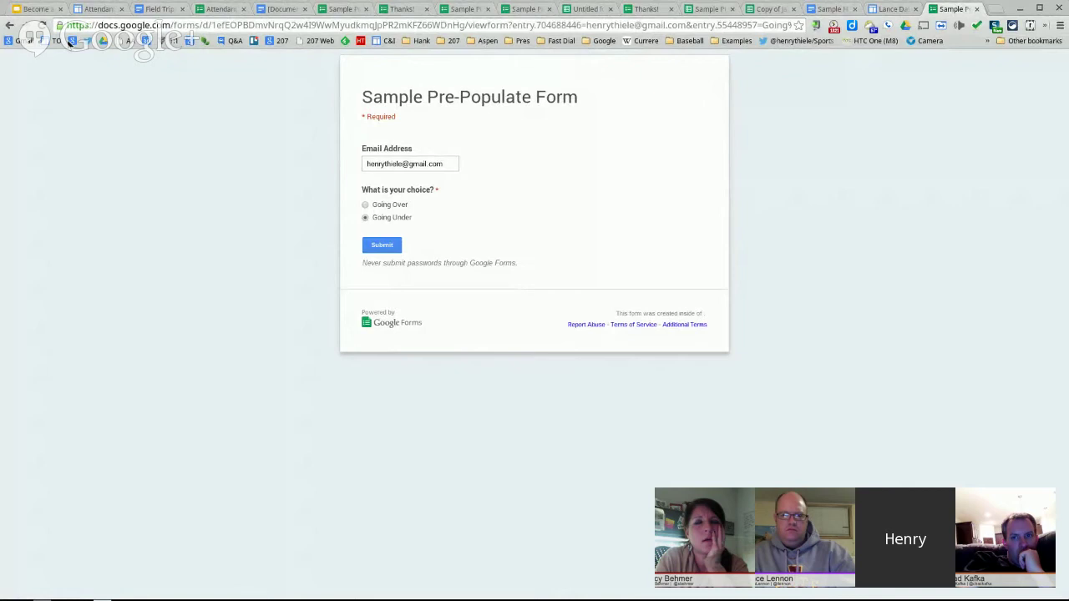
pyautogui.click(228, 8)
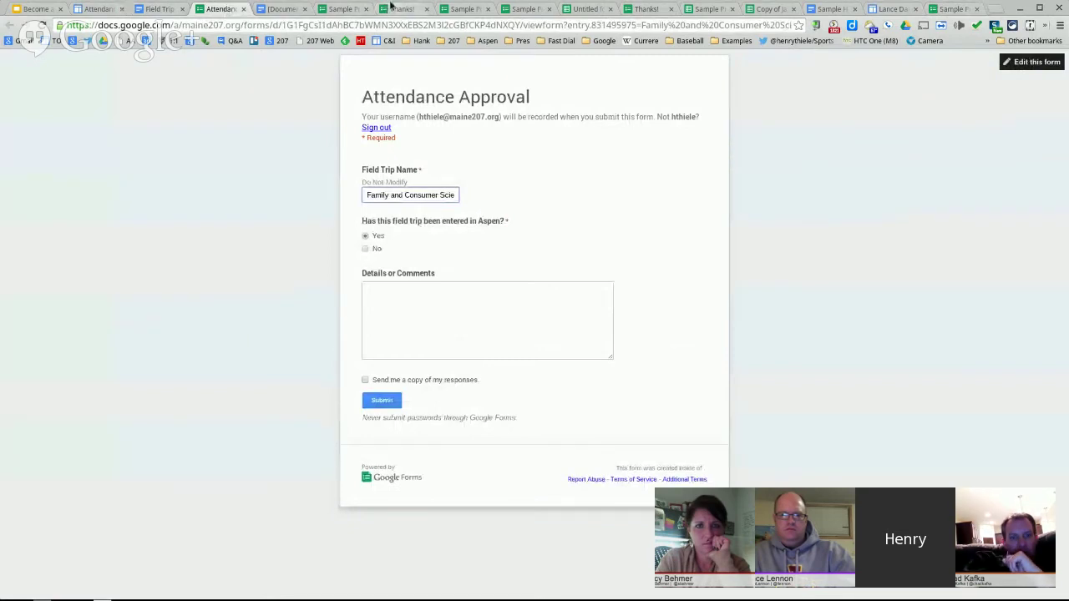
pyautogui.click(708, 9)
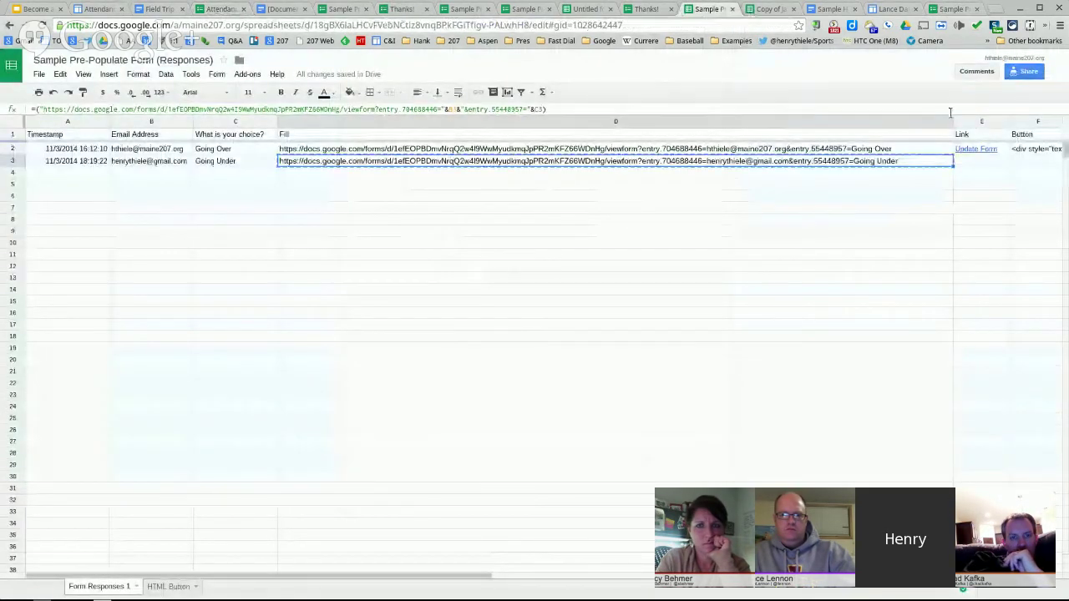
# - Narrow column D and fill the Update Form hyperlink from E2 down to E3, pointing at D3
pyautogui.moveTo(953, 121); pyautogui.dragTo(335, 141)
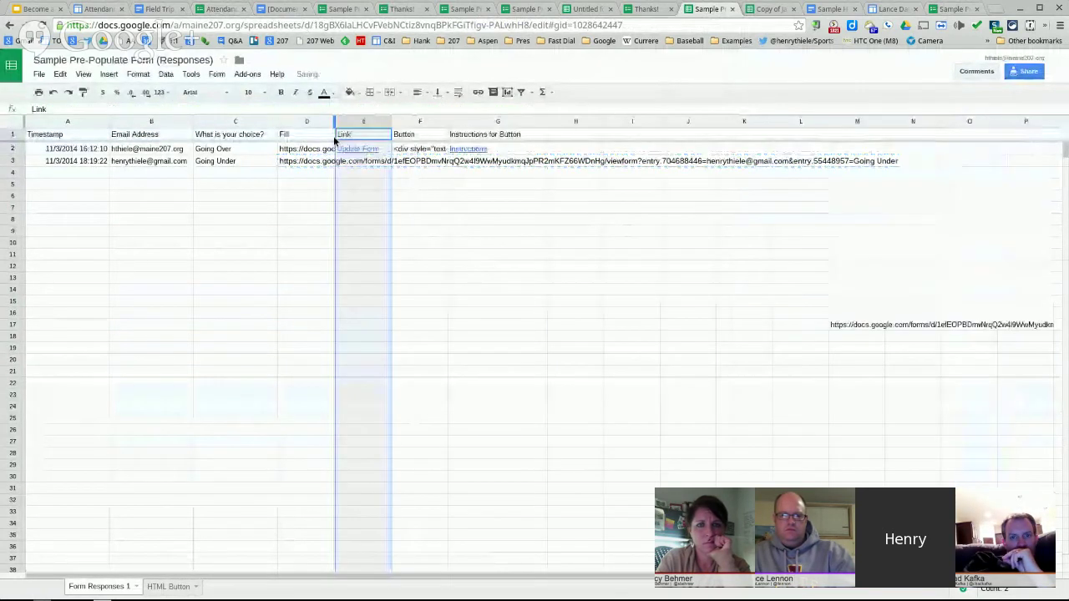
pyautogui.click(496, 217)
pyautogui.click(355, 150)
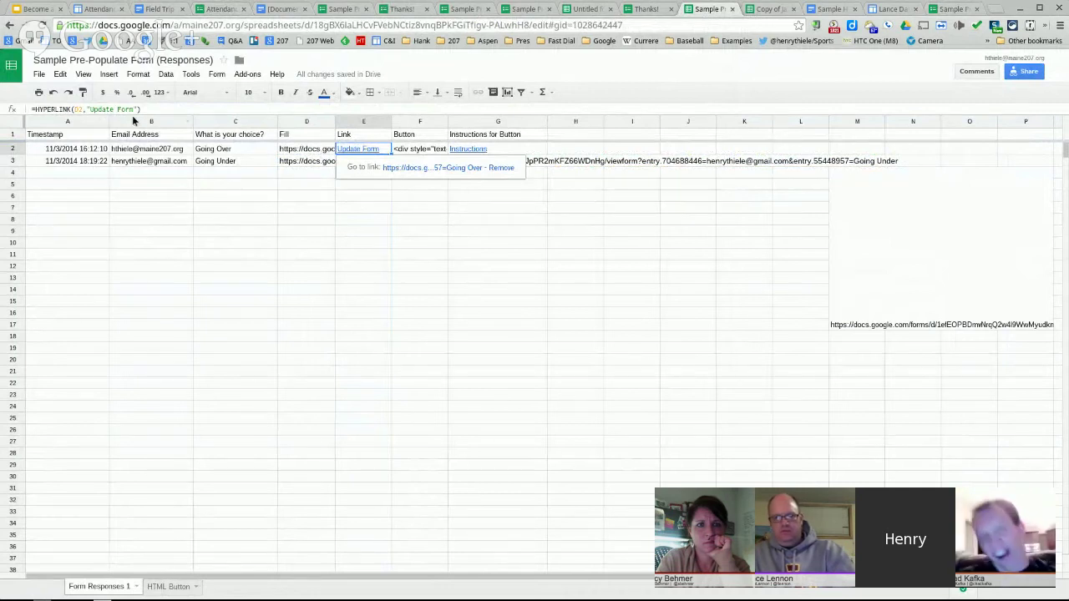
pyautogui.click(380, 227)
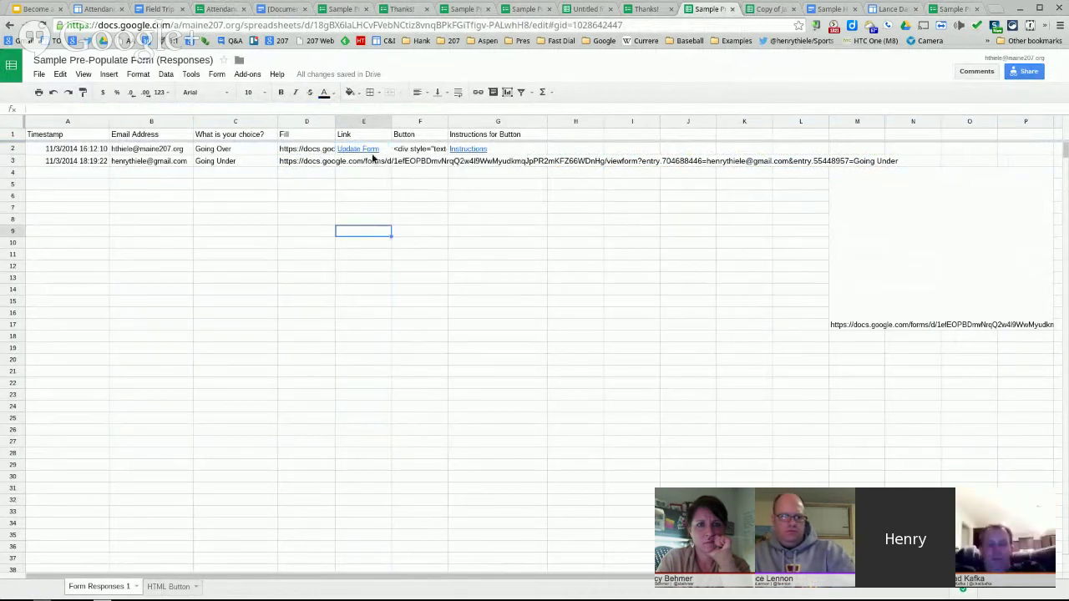
pyautogui.click(380, 150)
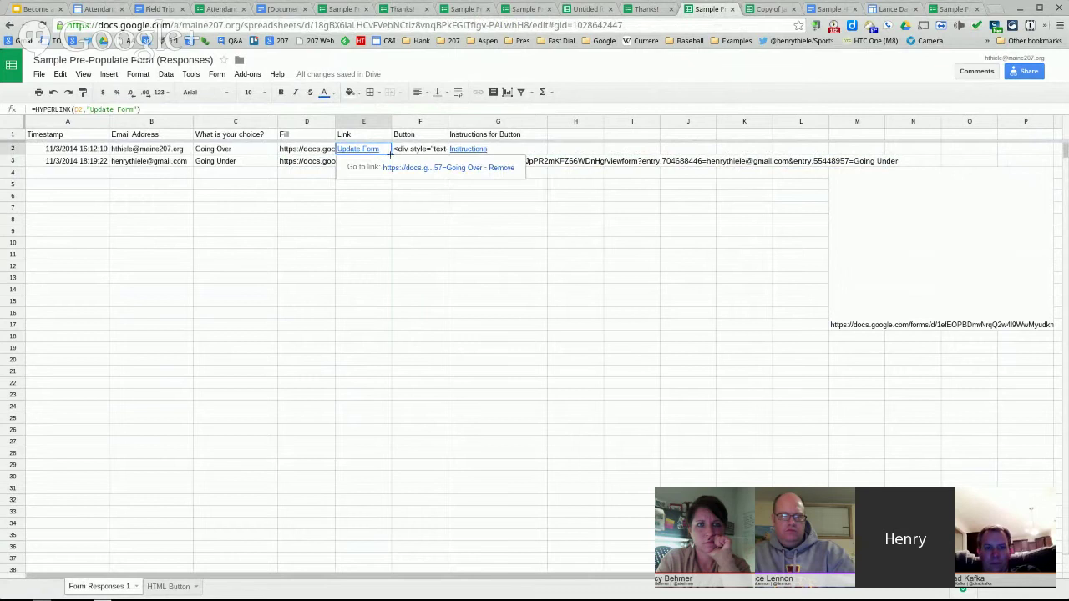
pyautogui.moveTo(389, 167)
pyautogui.mouseDown()
pyautogui.moveTo(416, 218)
pyautogui.moveTo(387, 171)
pyautogui.mouseUp()
pyautogui.click(385, 167)
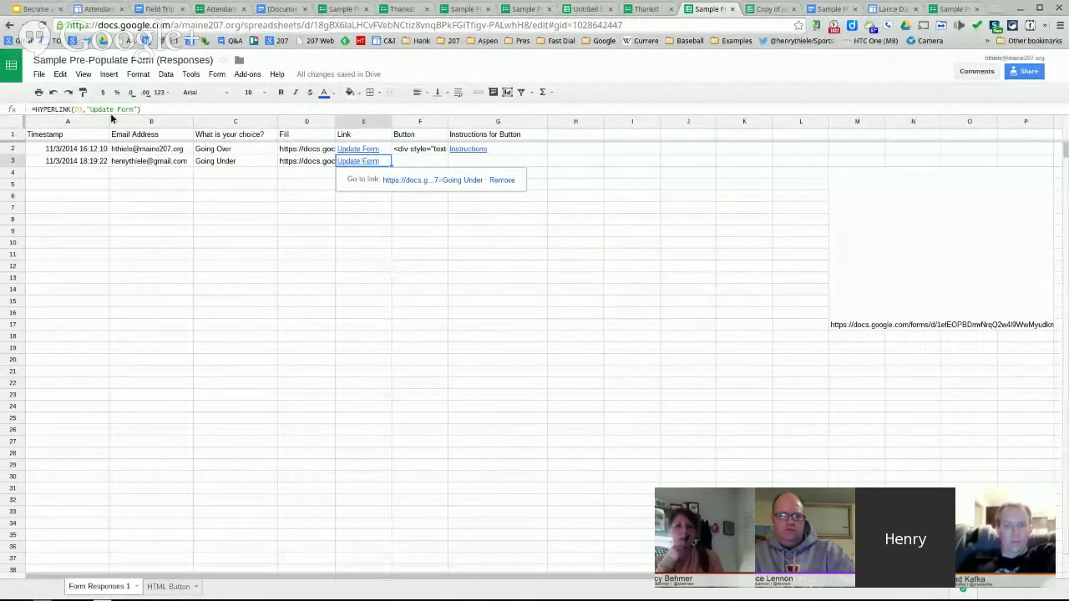
pyautogui.moveTo(144, 108); pyautogui.dragTo(31, 110)
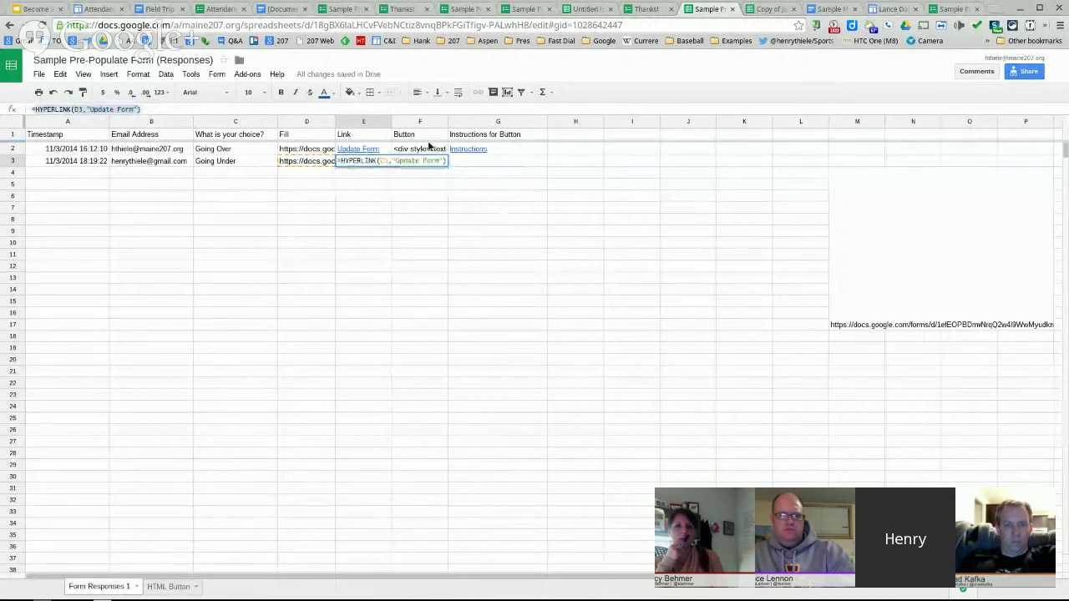
pyautogui.click(99, 8)
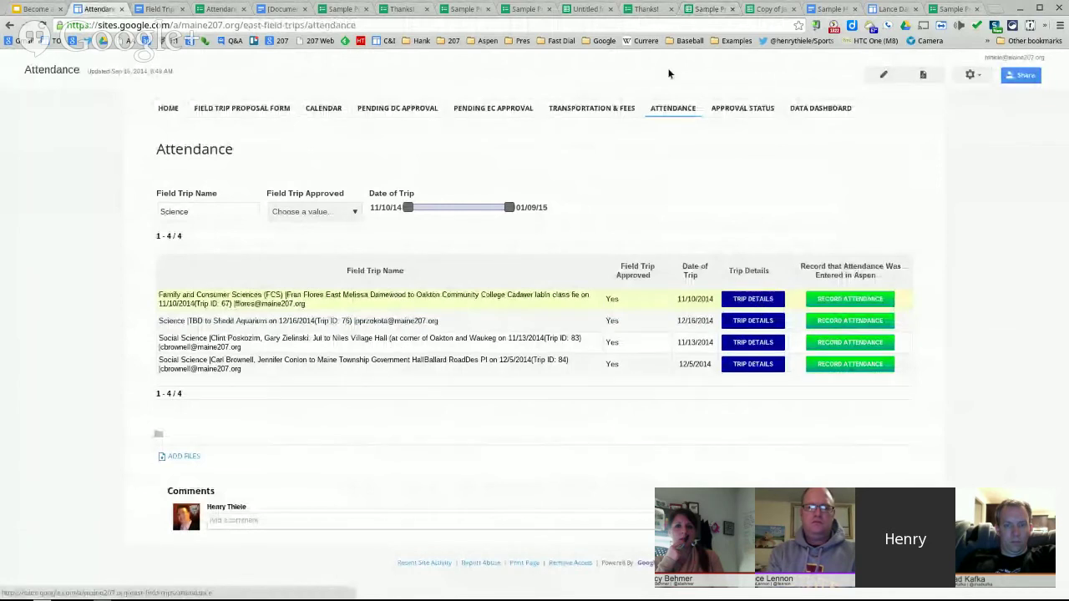
# - Advance the presentation from Pre-Populating Forms to the Become a Data Hero slide
pyautogui.click(40, 9)
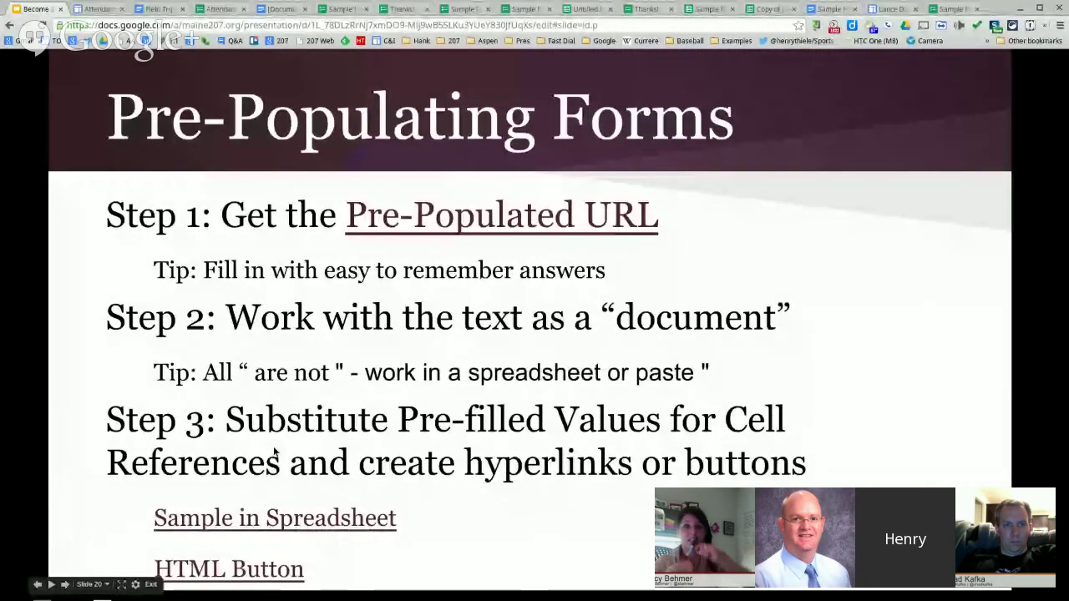
pyautogui.press('Right')
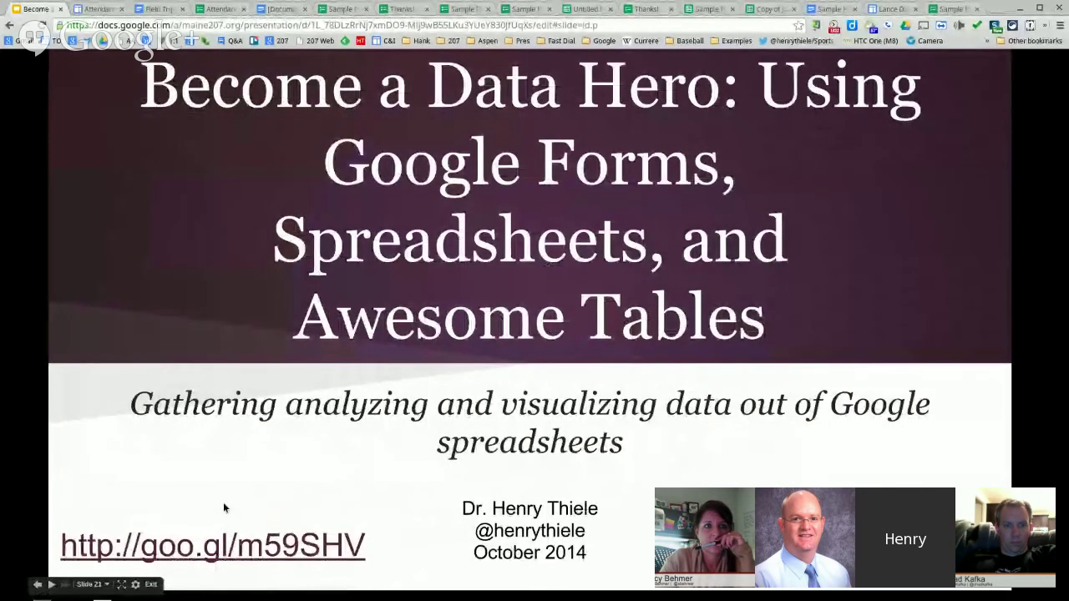
pyautogui.click(835, 12)
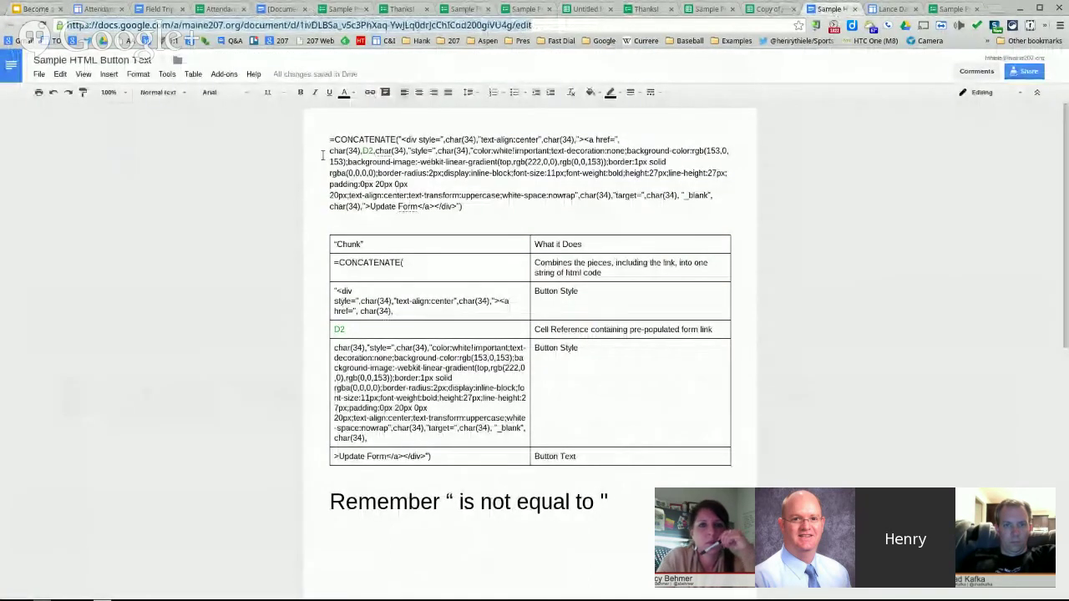
# - Highlight the whole CONCATENATE formula, then its opening div and link chunk
pyautogui.moveTo(330, 139); pyautogui.dragTo(477, 203)
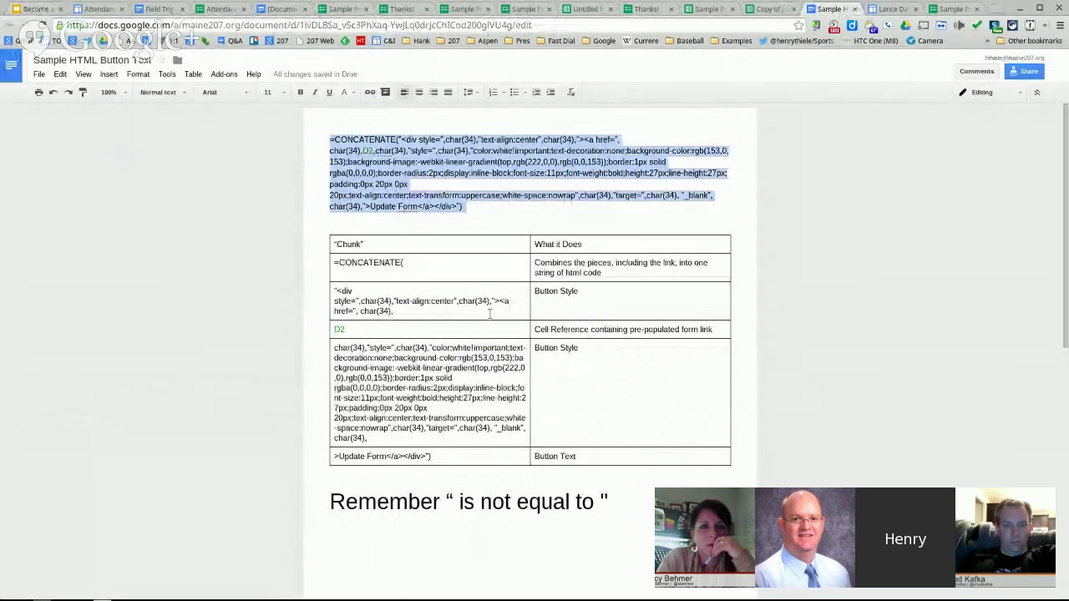
pyautogui.click(424, 142)
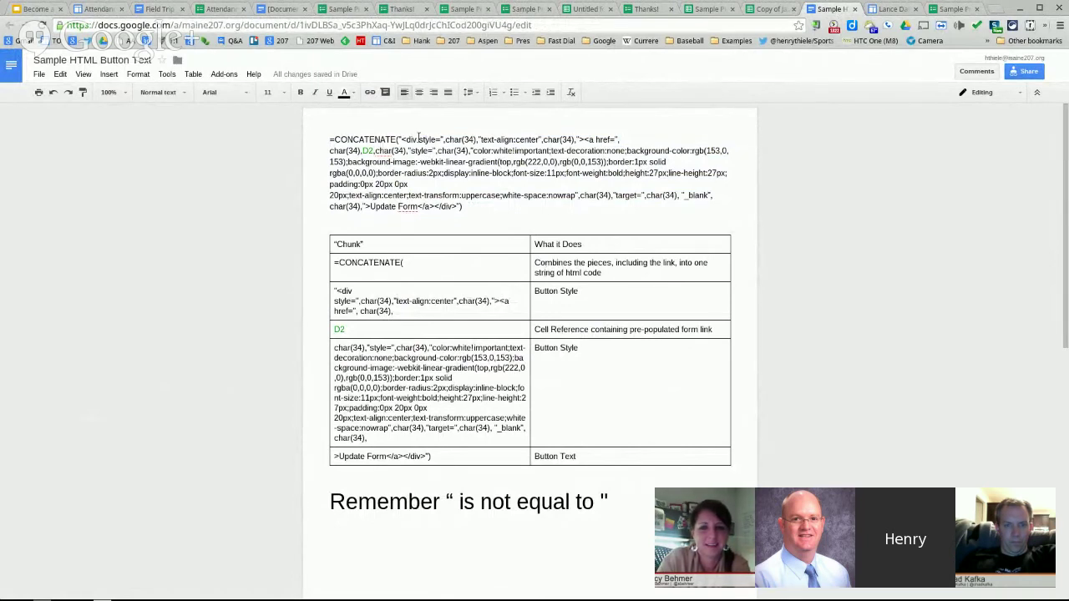
pyautogui.moveTo(398, 140); pyautogui.dragTo(363, 150)
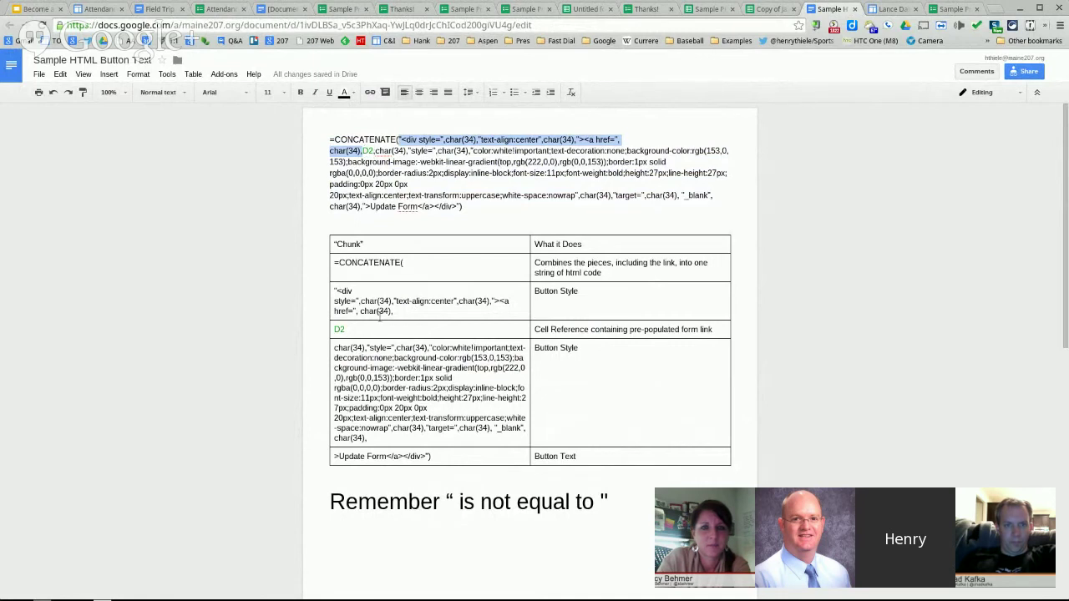
pyautogui.click(595, 328)
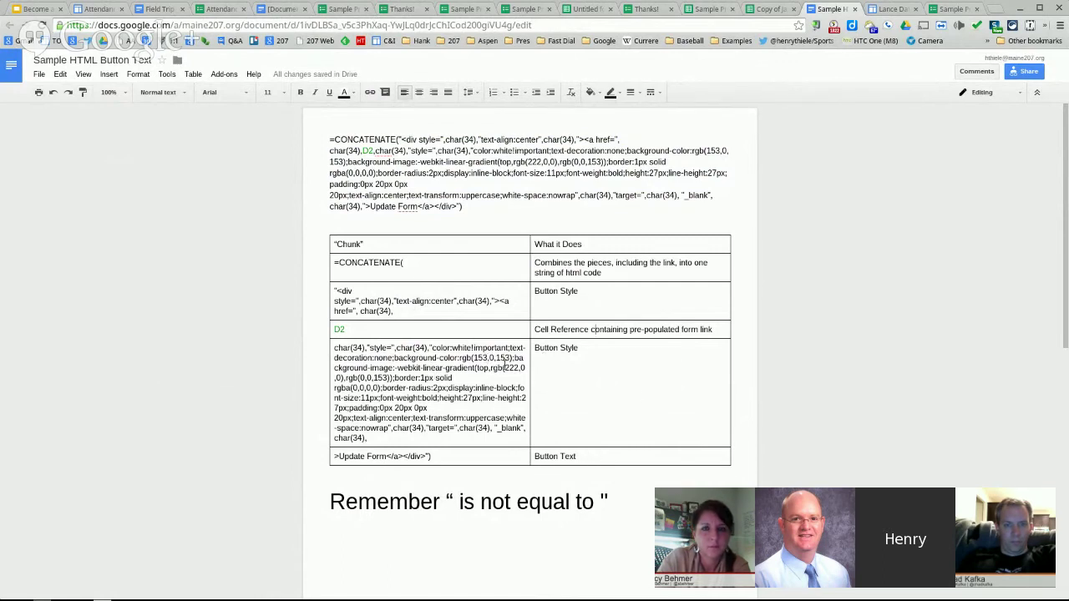
# - Highlight the Button Style and Update Form text chunks in the breakdown table
pyautogui.moveTo(369, 437); pyautogui.dragTo(320, 354)
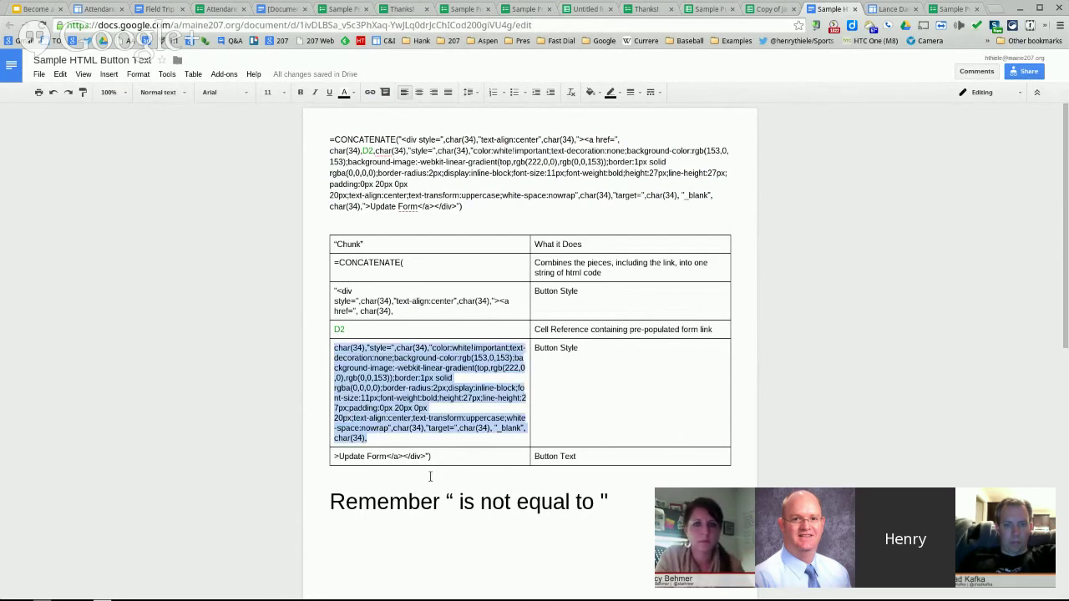
pyautogui.click(388, 456)
pyautogui.moveTo(388, 456); pyautogui.dragTo(341, 456)
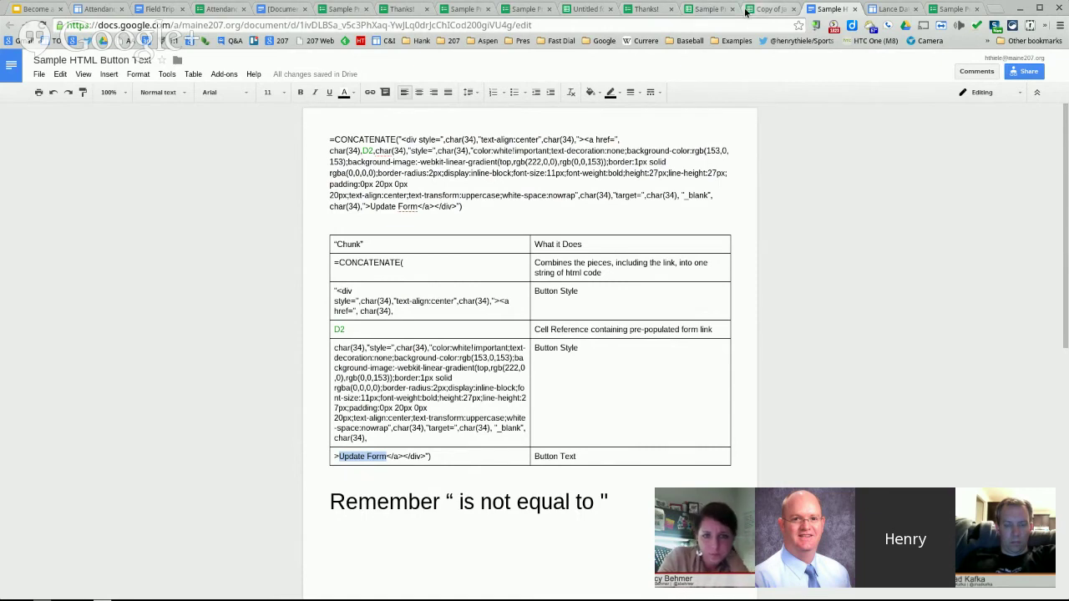
pyautogui.click(594, 8)
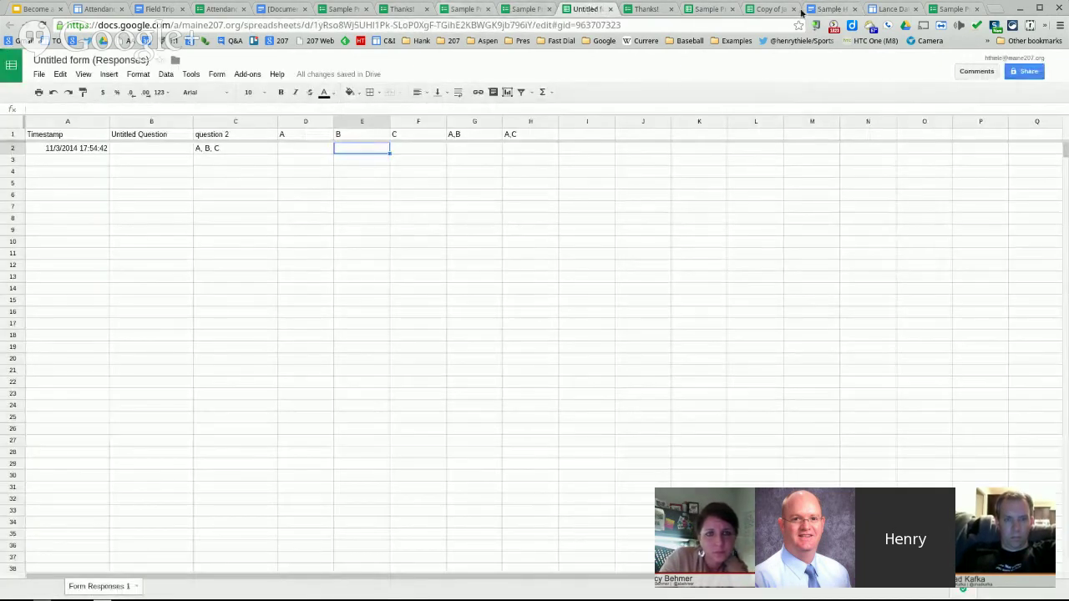
pyautogui.click(692, 14)
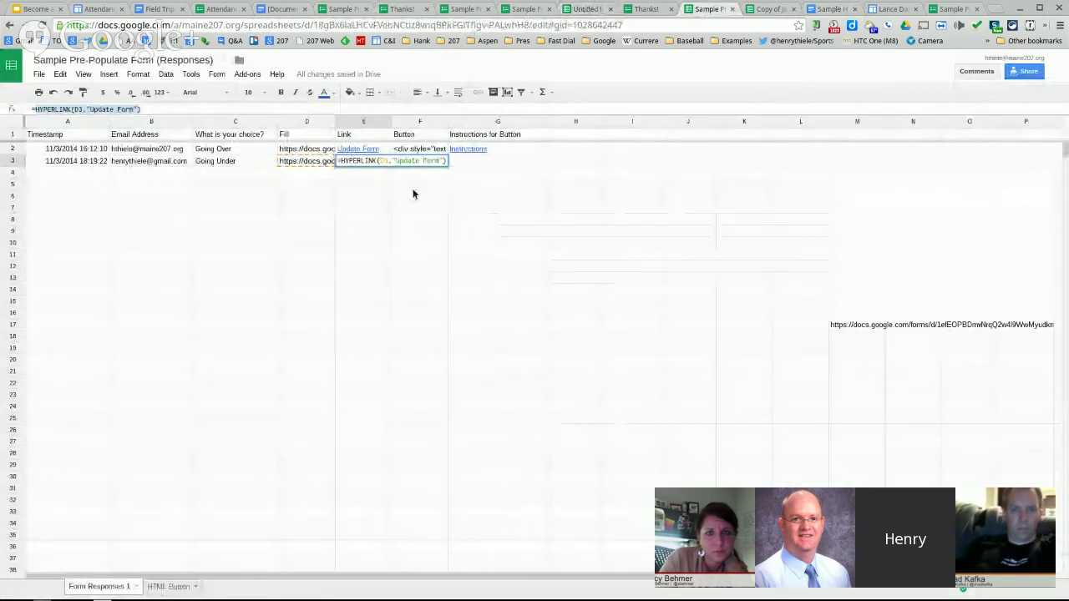
# - Display F2's full CONCATENATE button formula and leave the cell unchanged
pyautogui.click(443, 148)
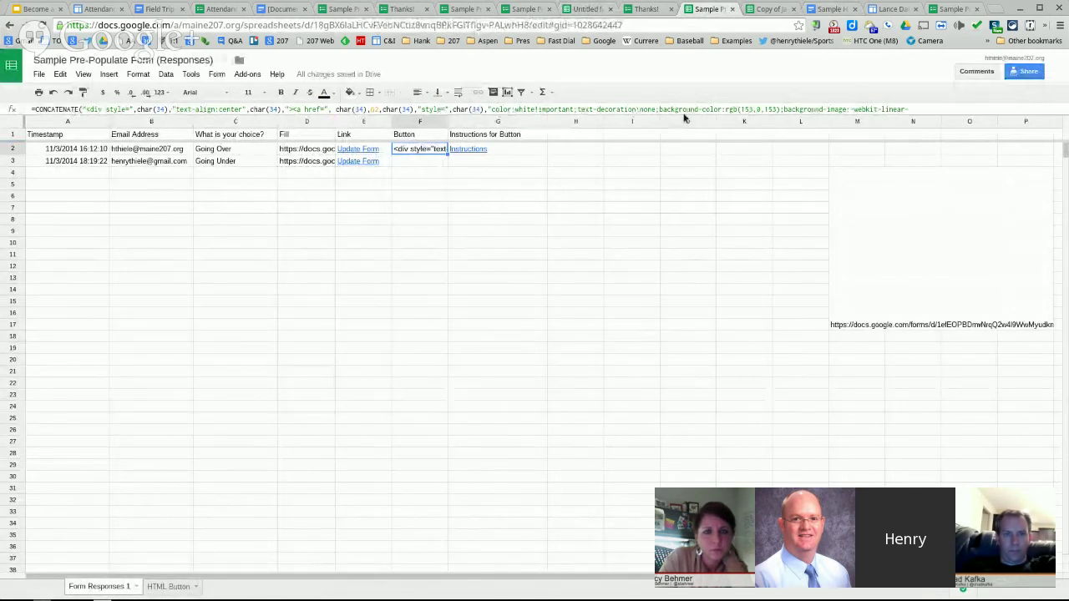
pyautogui.doubleClick(430, 148)
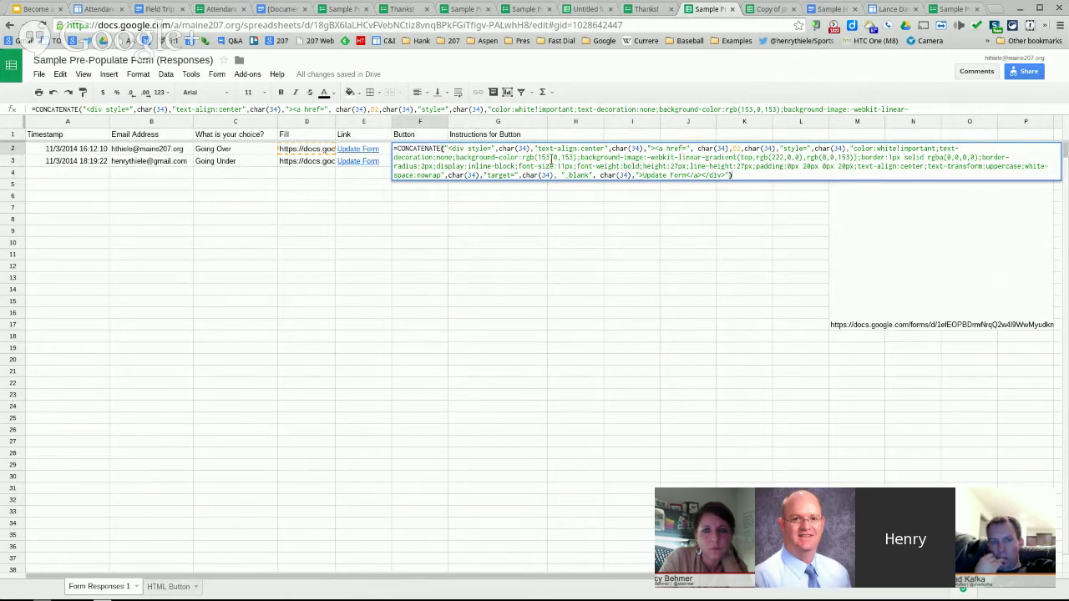
pyautogui.click(579, 267)
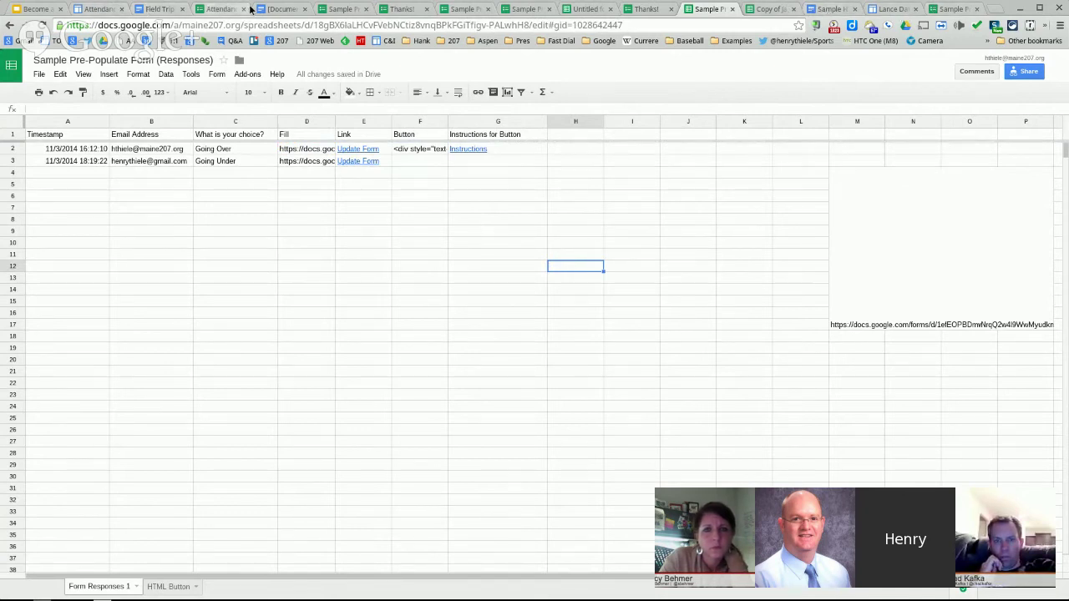
pyautogui.click(831, 9)
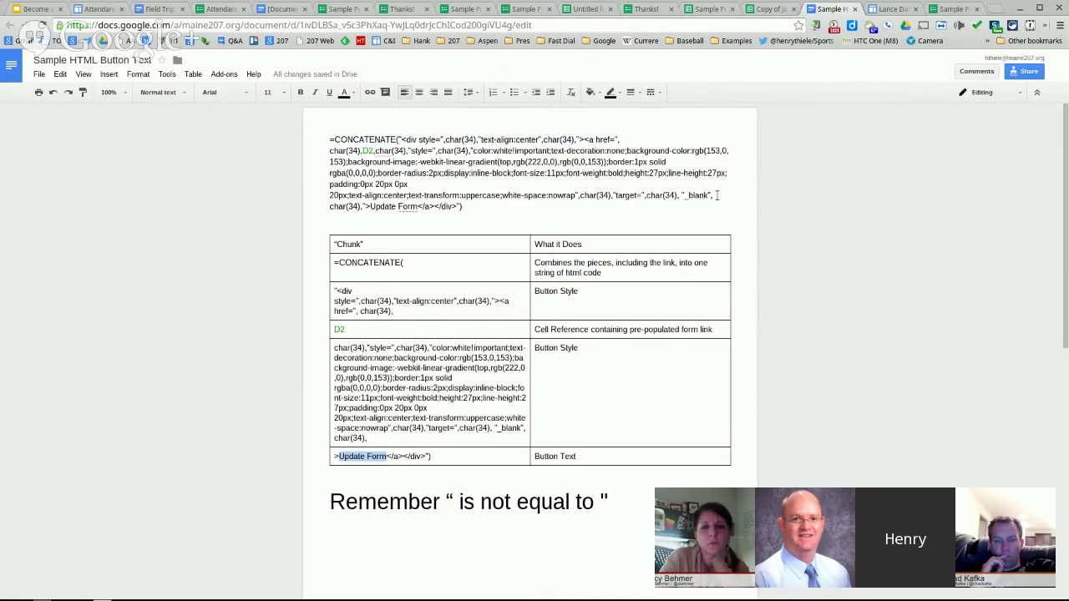
# - Compare the straight and curly quotes, then select the entire CONCATENATE button formula
pyautogui.click(363, 151)
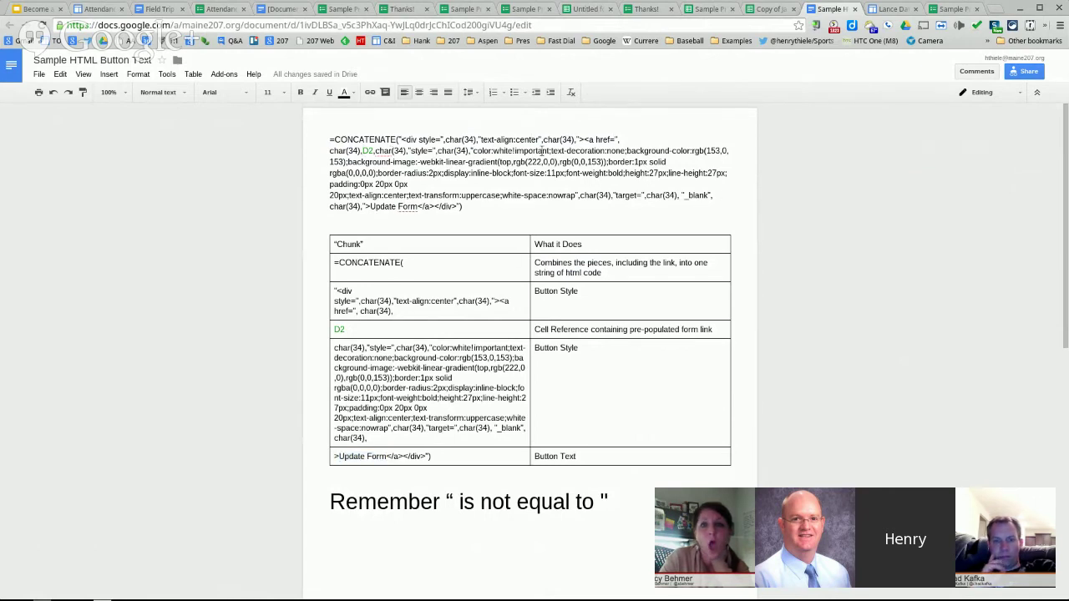
pyautogui.write('"')
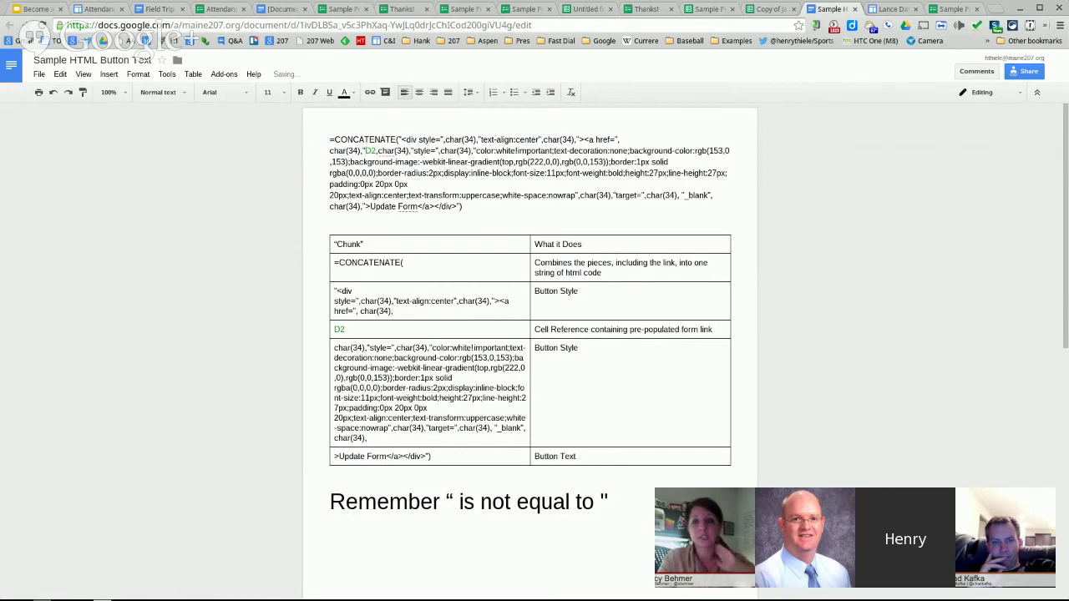
pyautogui.press('BackSpace')
pyautogui.click(454, 501)
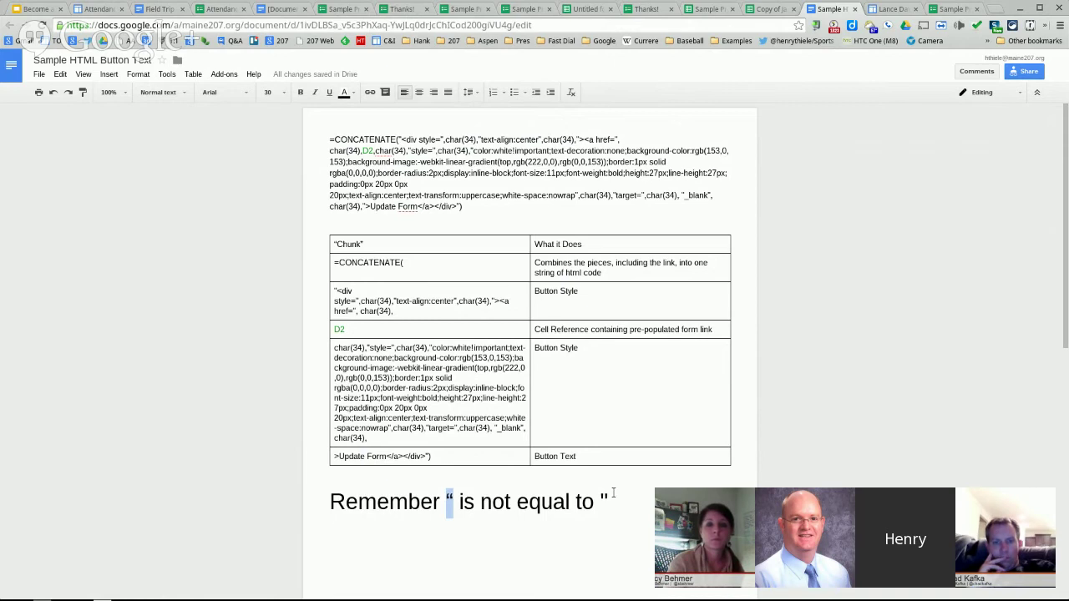
pyautogui.moveTo(607, 500); pyautogui.dragTo(598, 497)
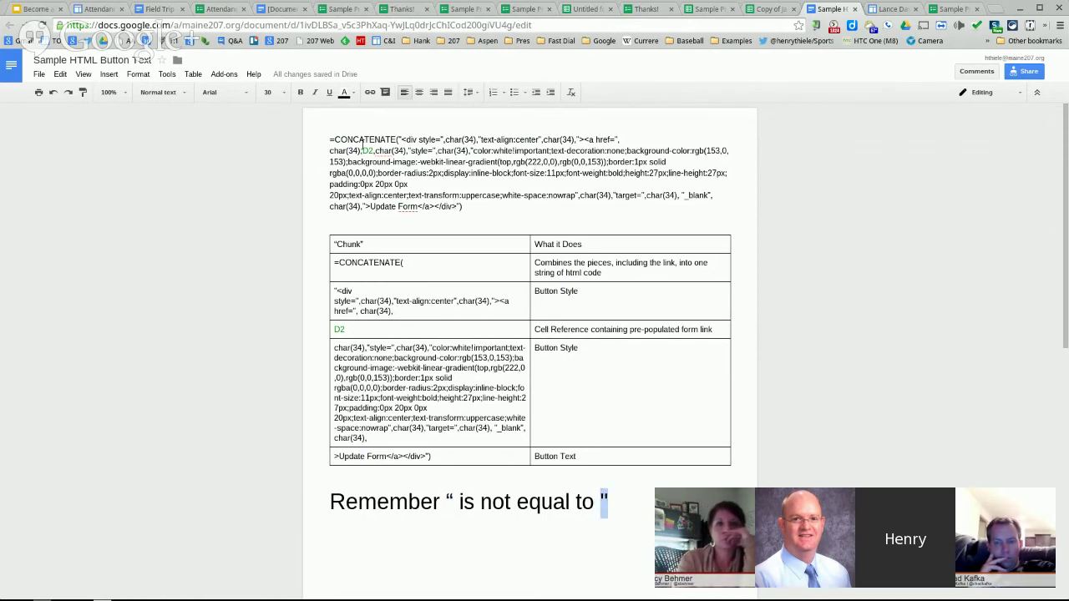
pyautogui.click(619, 139)
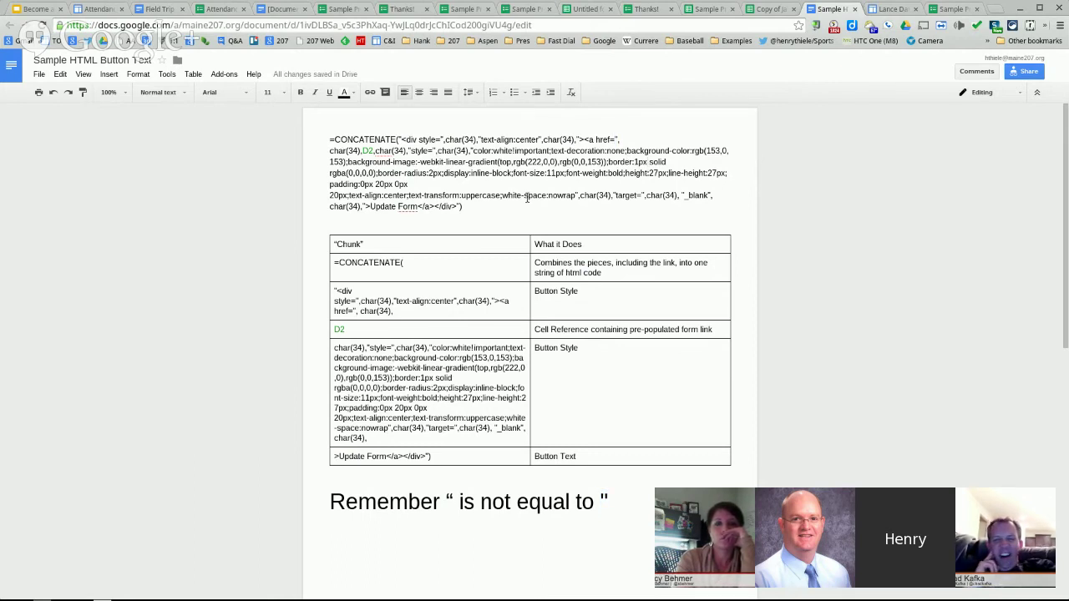
pyautogui.moveTo(469, 206); pyautogui.dragTo(330, 140)
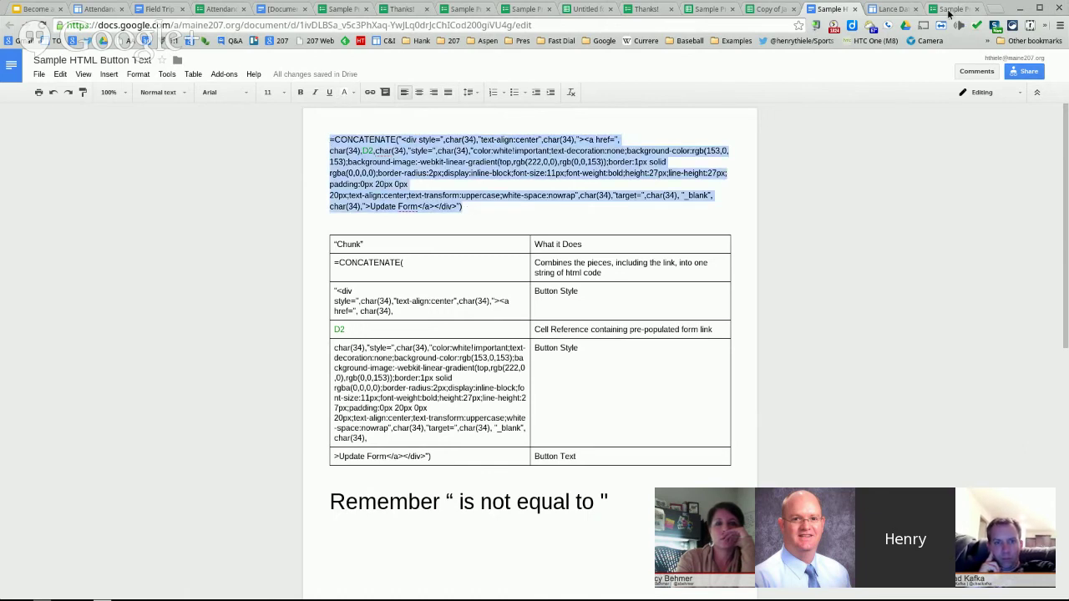
pyautogui.click(755, 9)
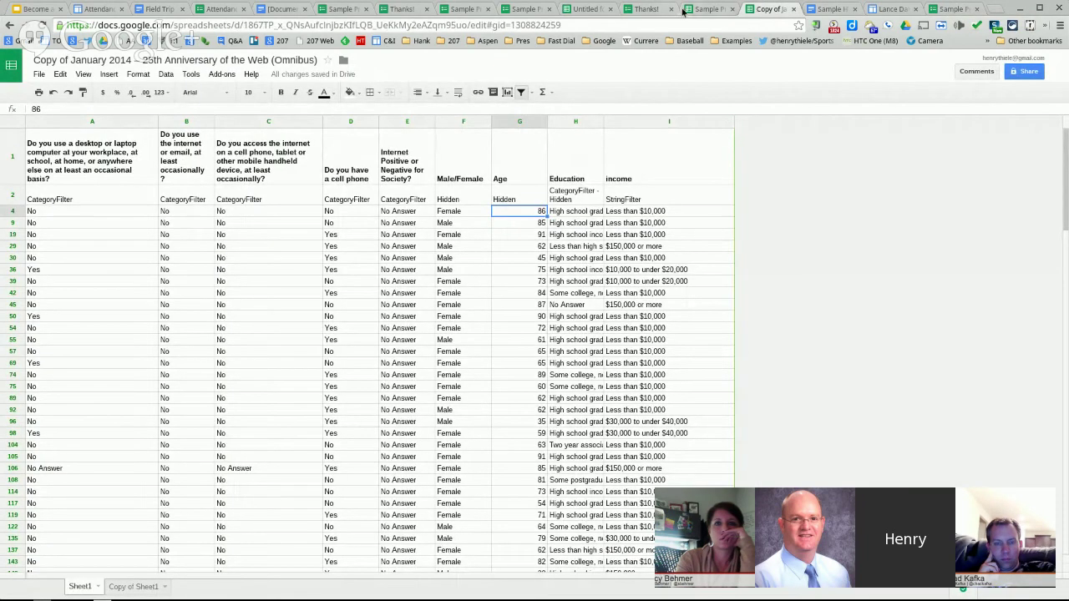
# - In the responses sheet, widen Button column F and wrap the HTML text in F2
pyautogui.click(684, 9)
pyautogui.click(418, 149)
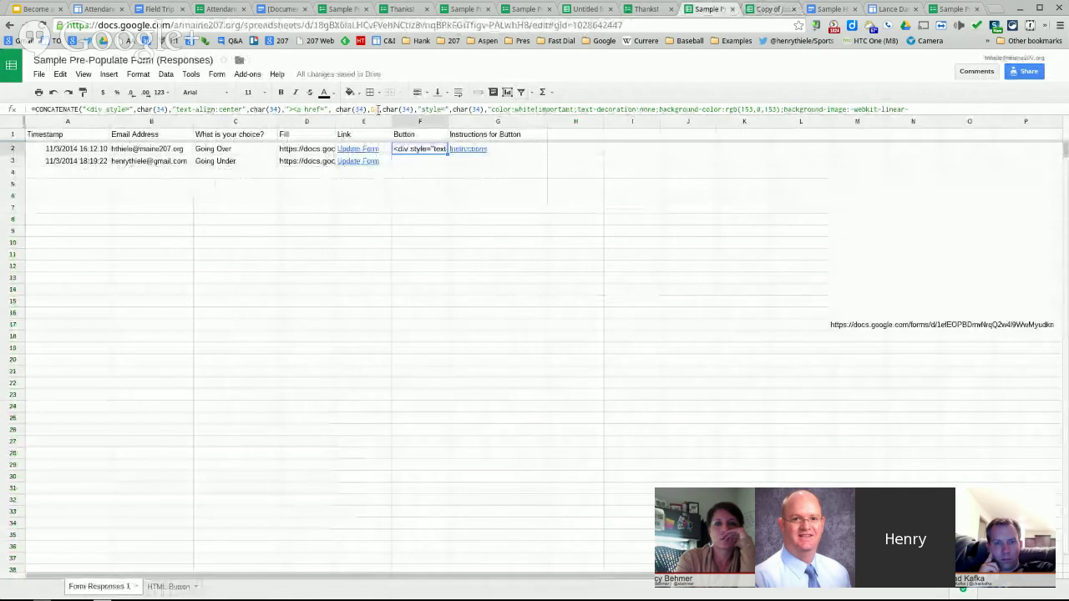
pyautogui.click(377, 109)
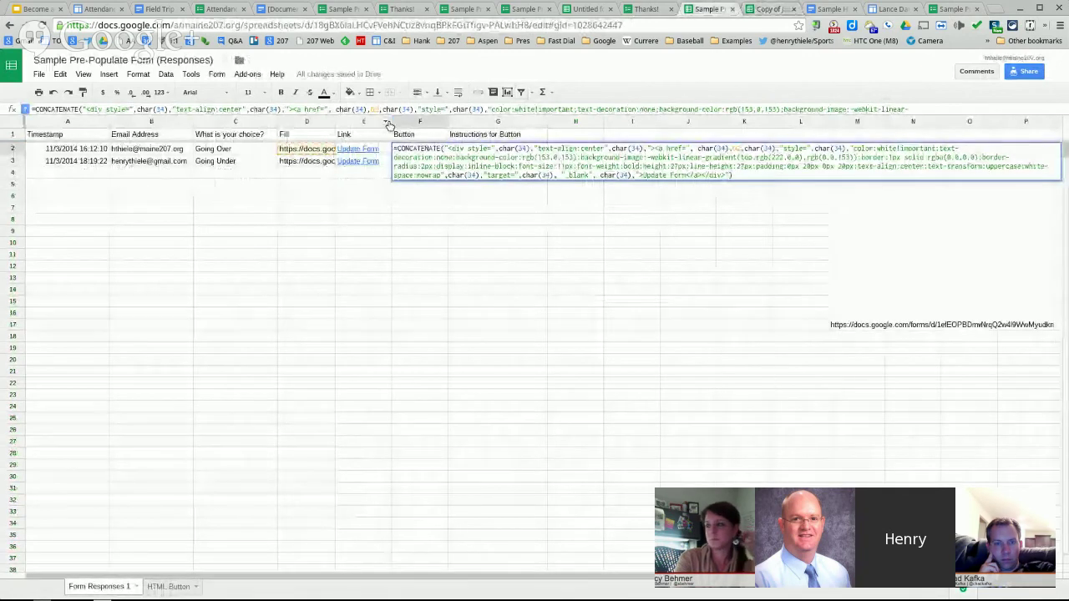
pyautogui.click(419, 253)
pyautogui.click(432, 150)
pyautogui.moveTo(448, 122); pyautogui.dragTo(787, 114)
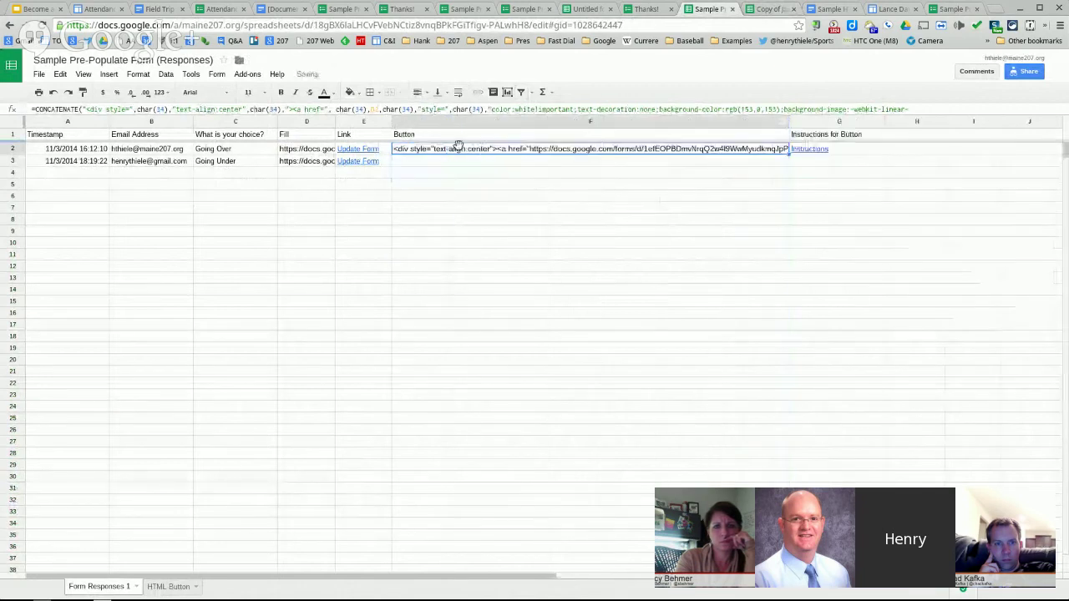
pyautogui.click(457, 94)
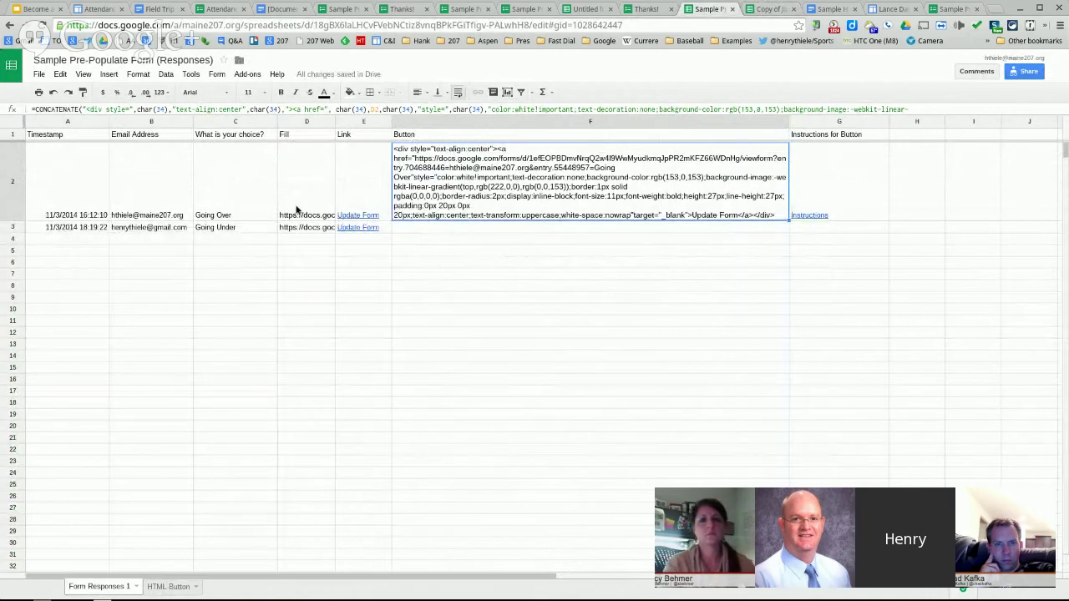
# - Insert a blank row above the first response at row 2
pyautogui.click(649, 284)
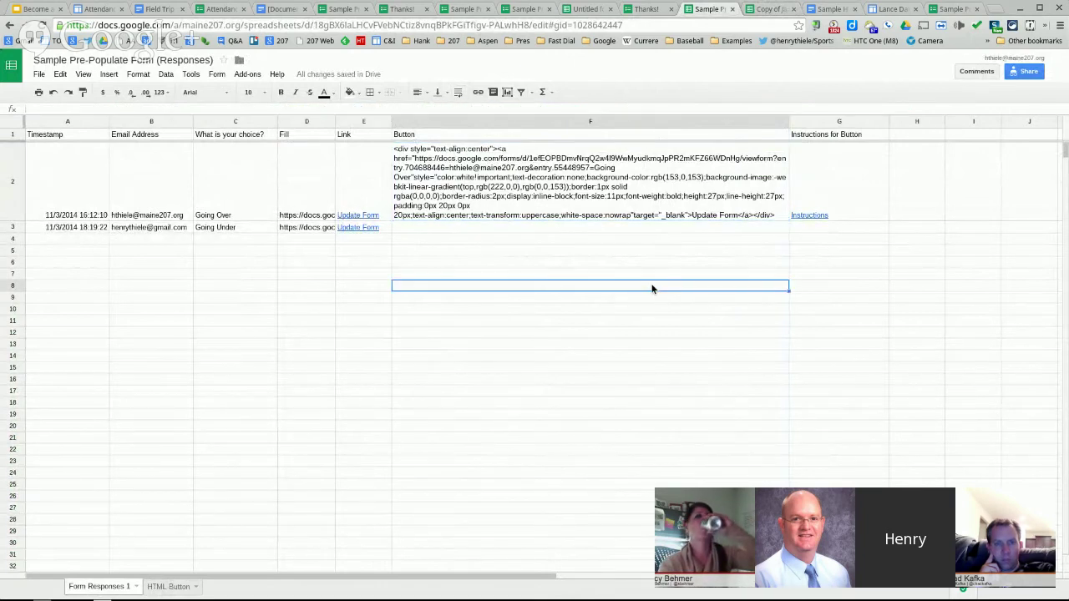
pyautogui.click(471, 25)
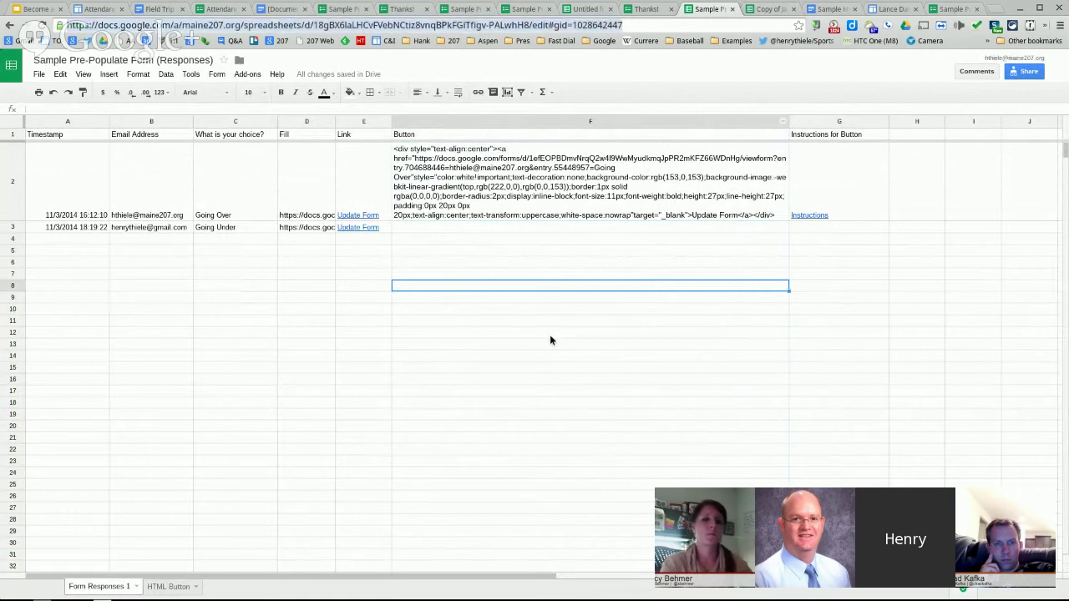
pyautogui.rightClick(19, 165)
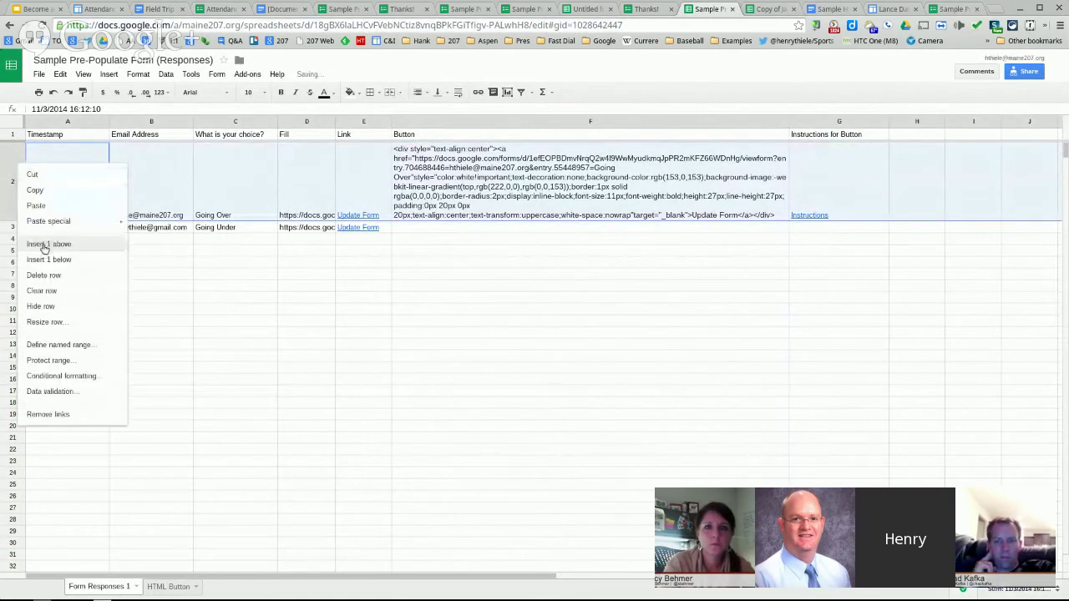
pyautogui.click(47, 244)
pyautogui.click(437, 147)
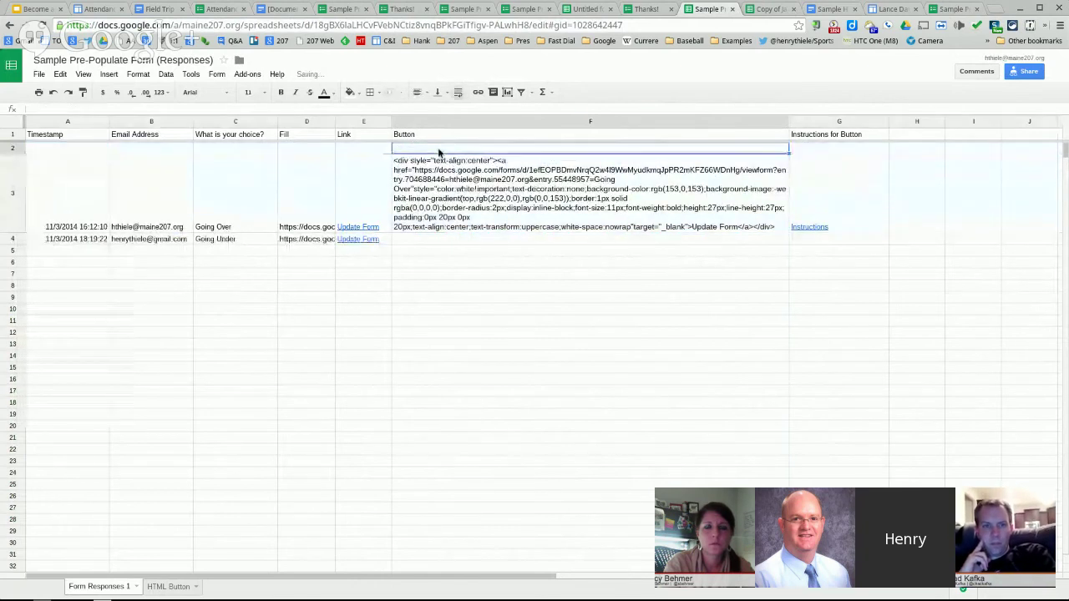
# - Enter CategoryFilter in C2 and copy it into B2
pyautogui.click(213, 151)
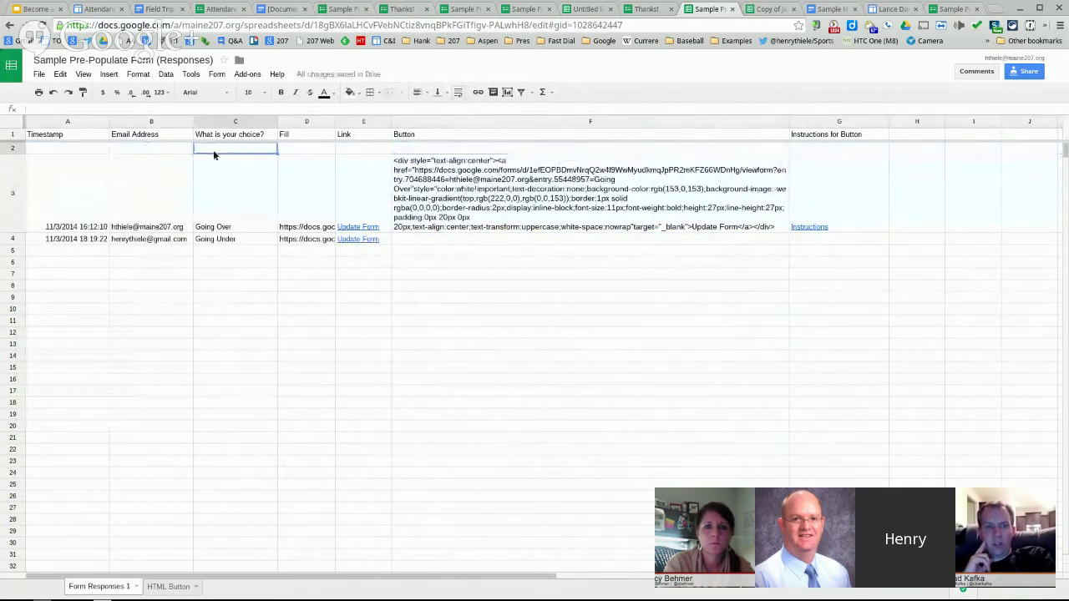
pyautogui.write('Catego')
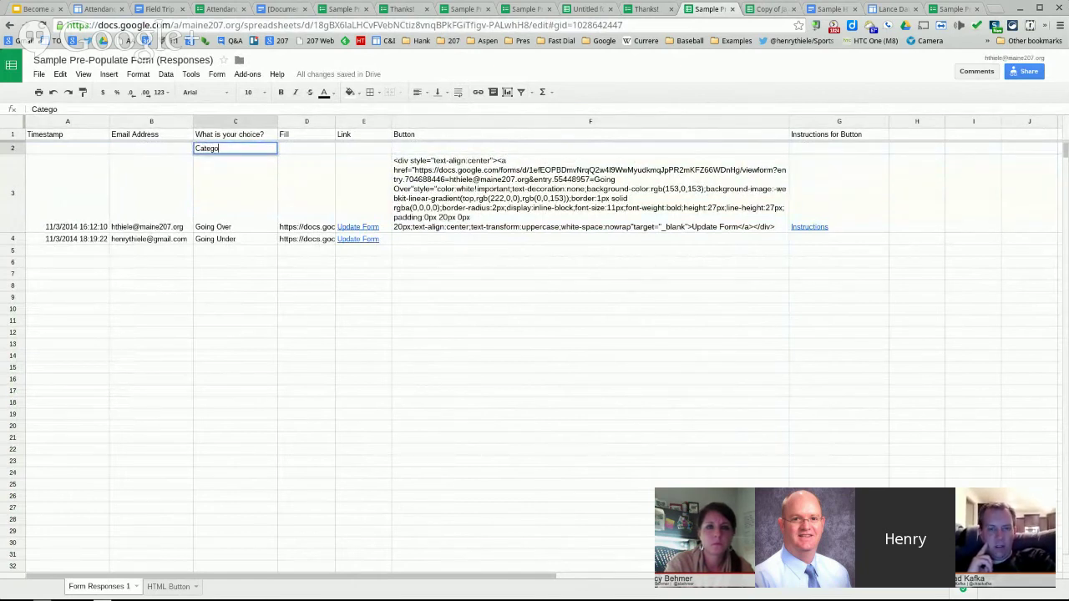
pyautogui.write('ryFilter')
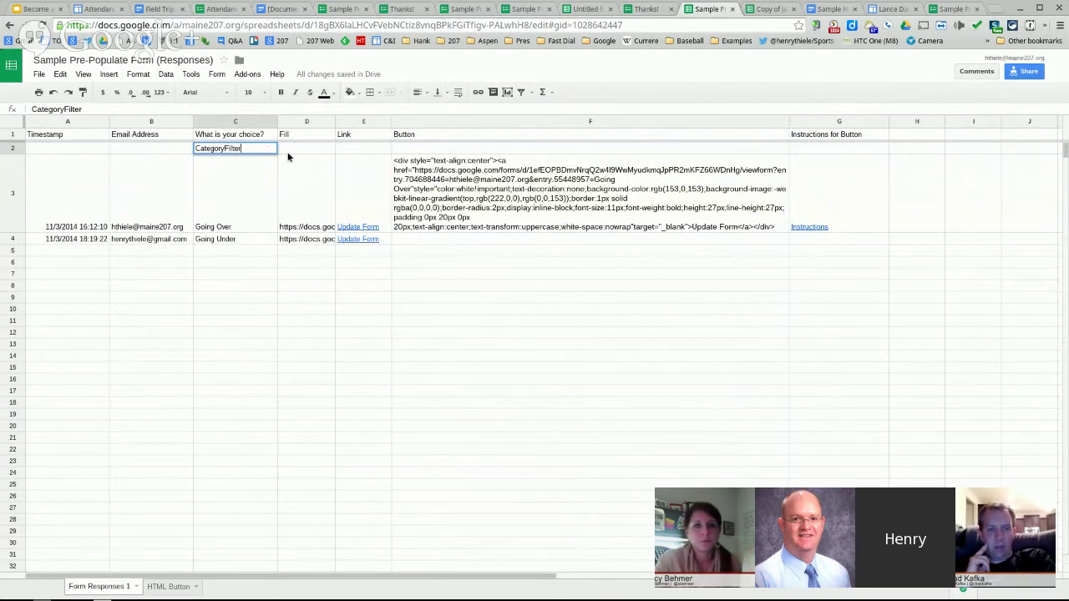
pyautogui.press('Tab')
pyautogui.click(262, 152)
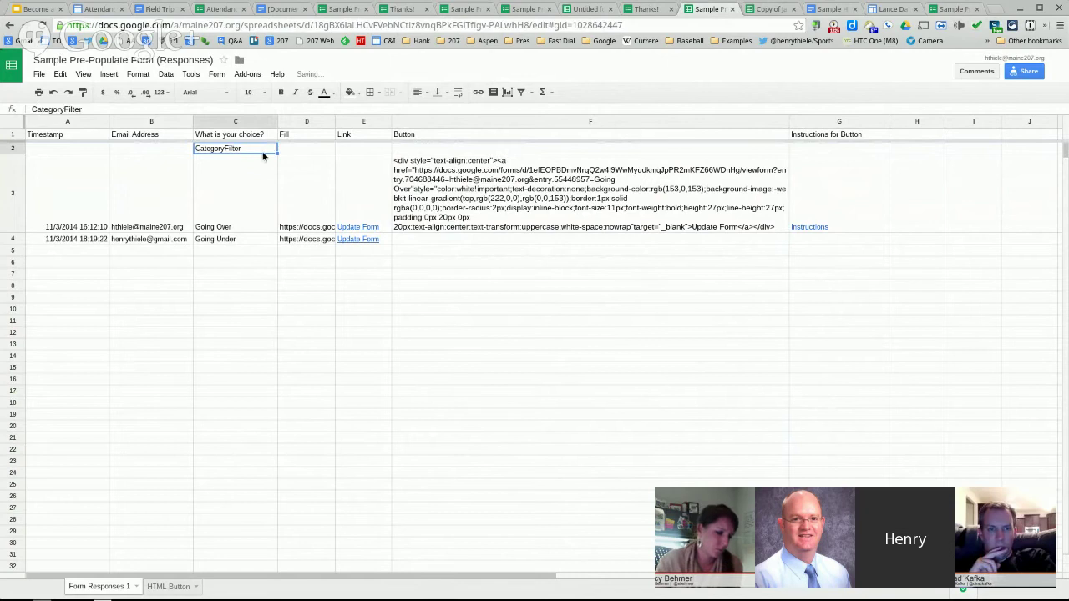
pyautogui.moveTo(277, 153); pyautogui.dragTo(151, 145)
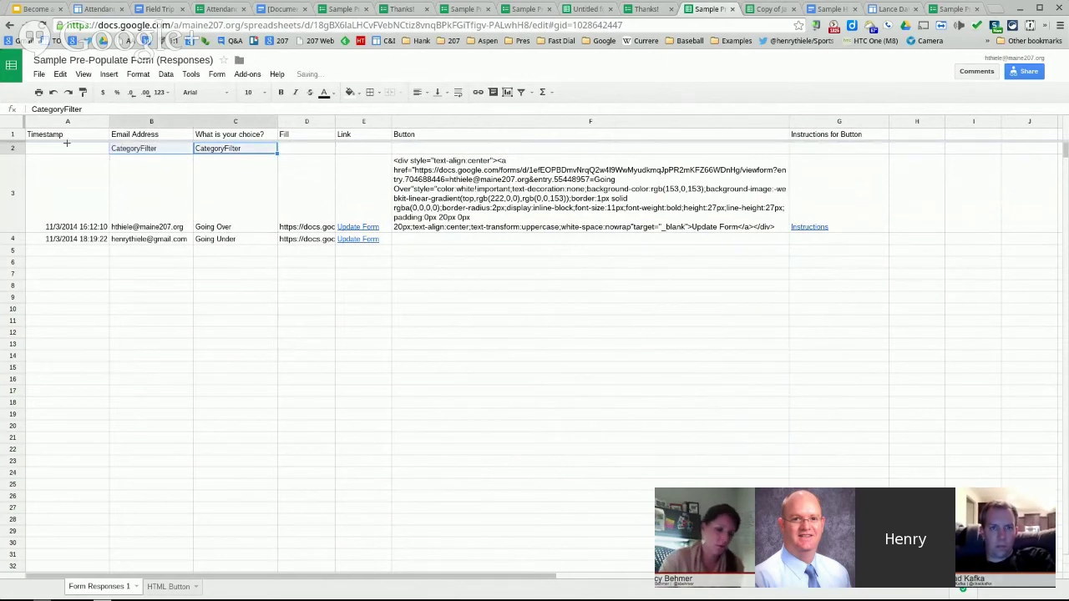
# - Enter Hidden in A2 and paste it into D2 and E2
pyautogui.click(67, 147)
pyautogui.write('Hidden')
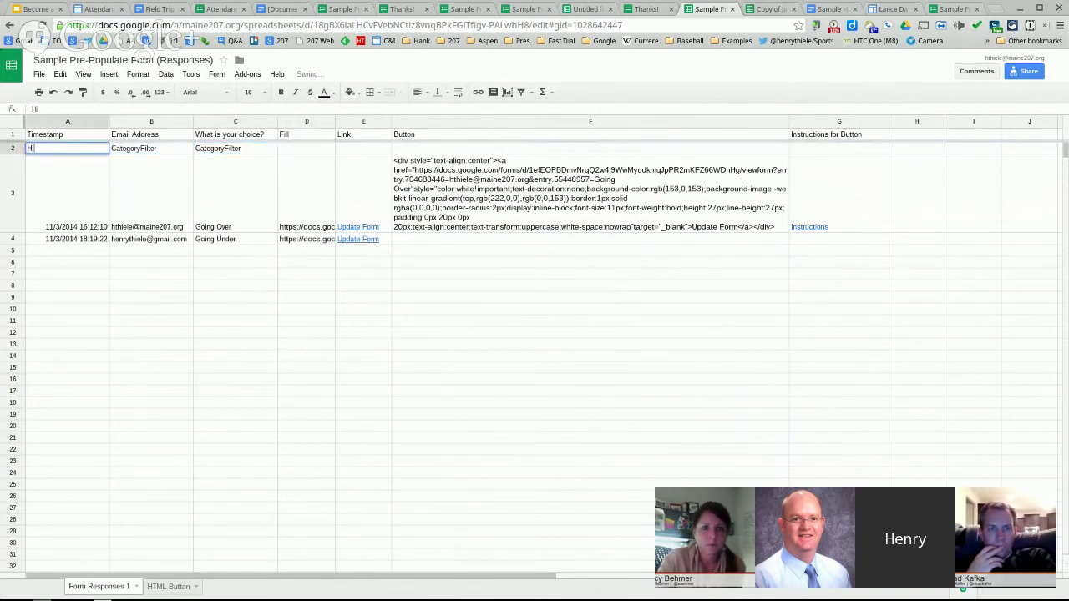
pyautogui.click(307, 157)
pyautogui.click(66, 151)
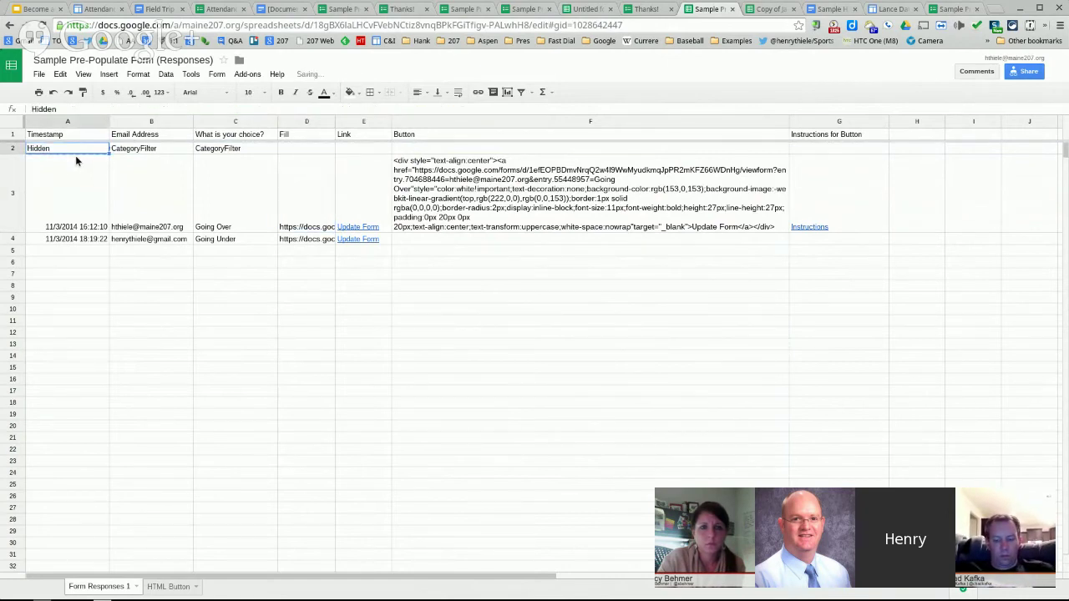
pyautogui.click(309, 151)
pyautogui.hotkey('ctrl', 'v')
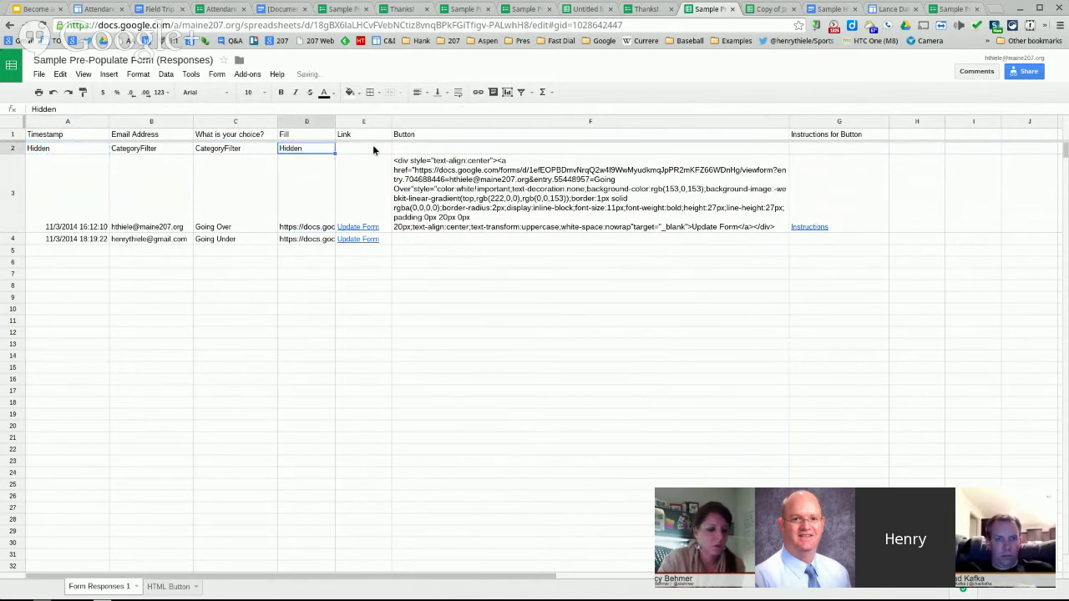
pyautogui.click(373, 147)
pyautogui.hotkey('ctrl', 'v')
# - Enter NoFilter in F2 and Hidden in G2
pyautogui.click(419, 152)
pyautogui.write('NoFilter')
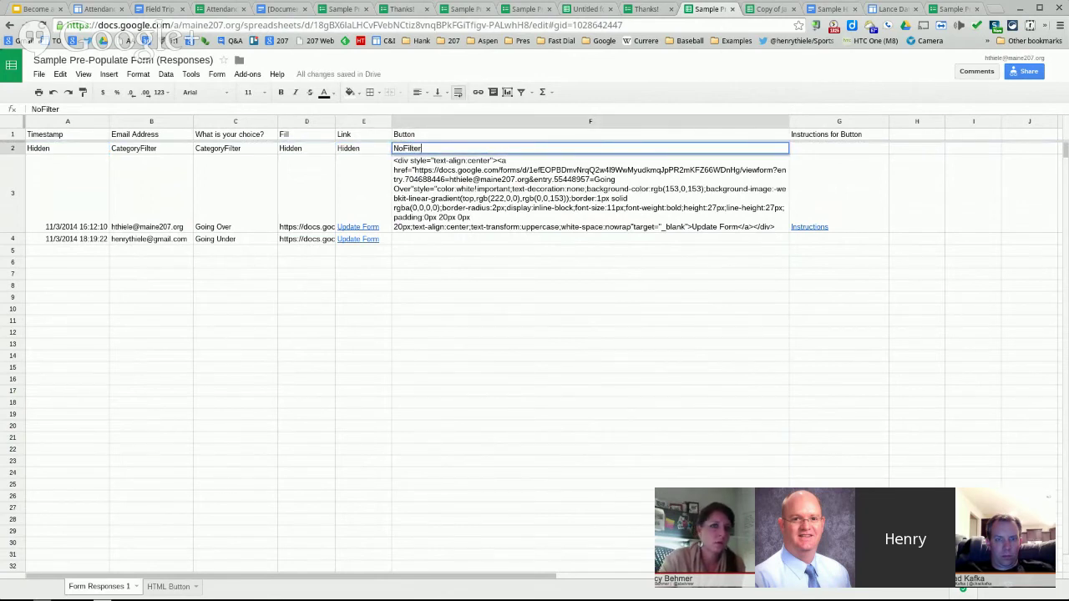
pyautogui.click(833, 151)
pyautogui.write('Hidden')
pyautogui.press('Return')
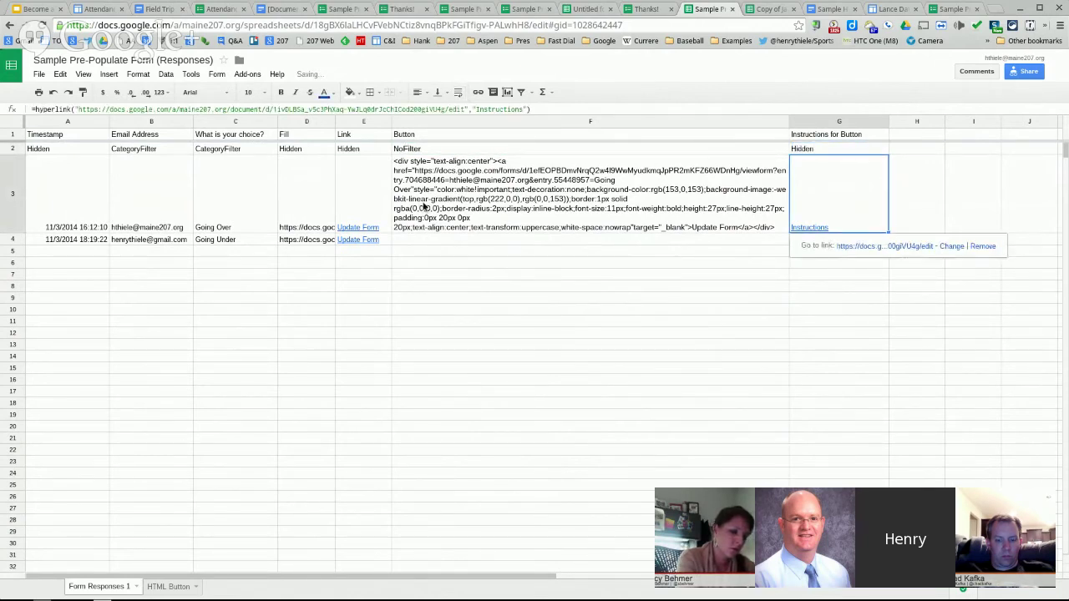
pyautogui.click(499, 25)
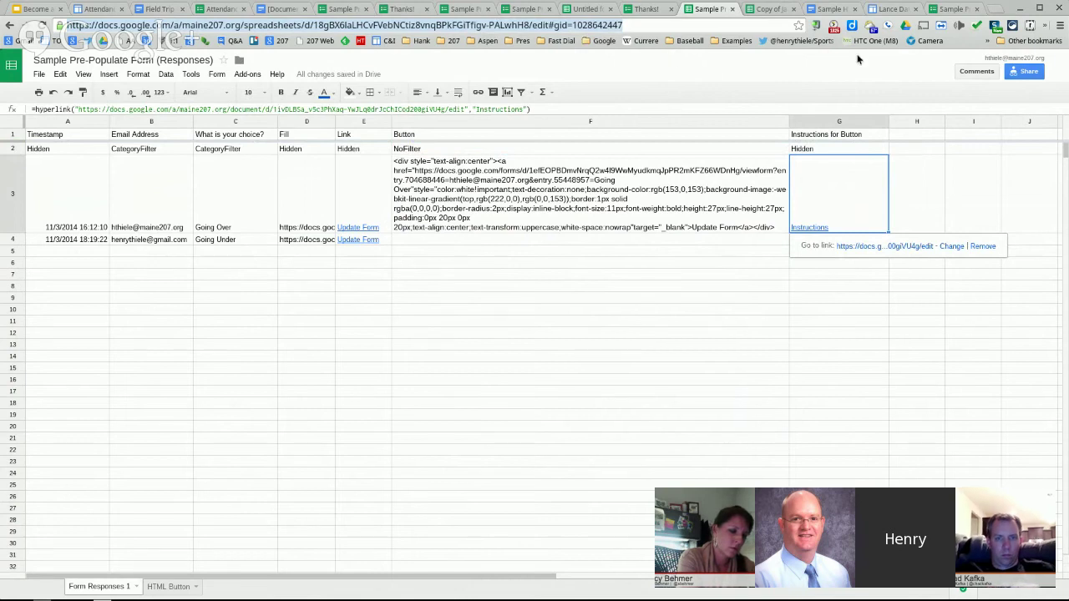
# - Edit the Lance Data Sites page and open the gadget gallery from Insert
pyautogui.click(958, 10)
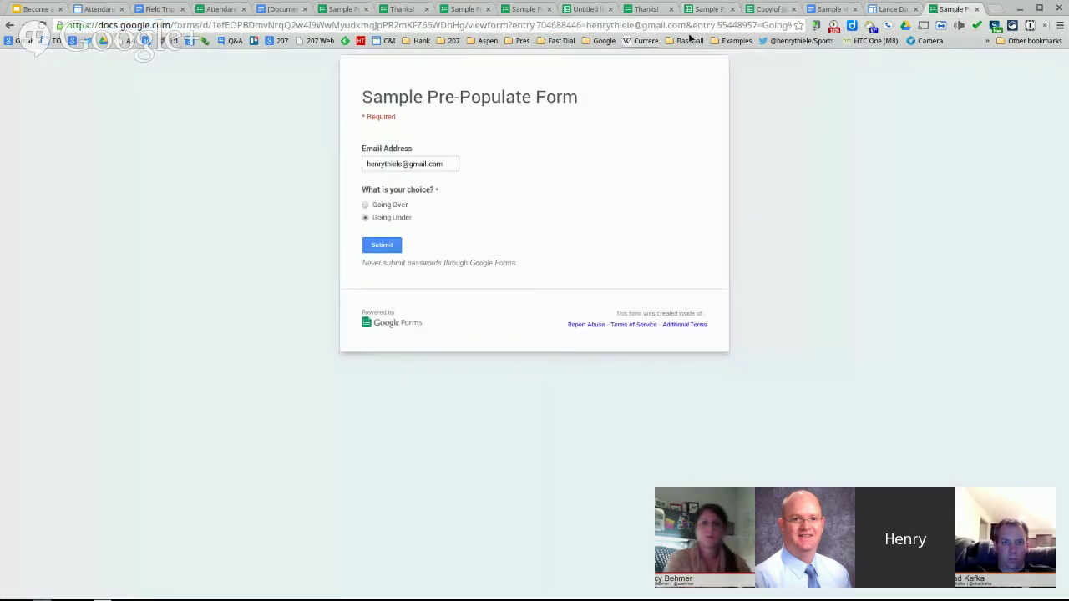
pyautogui.click(892, 9)
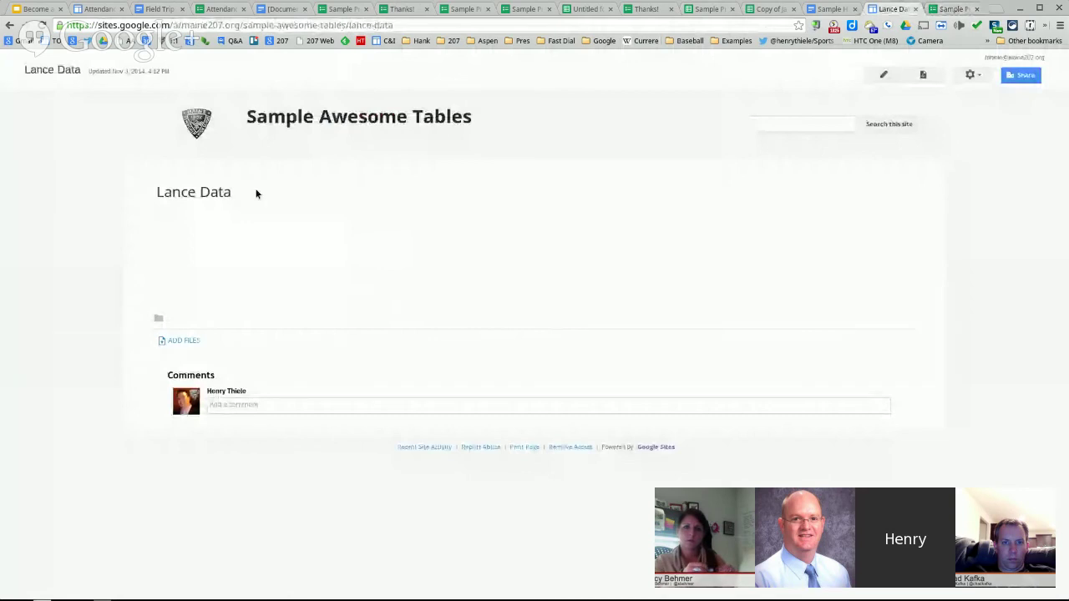
pyautogui.click(882, 75)
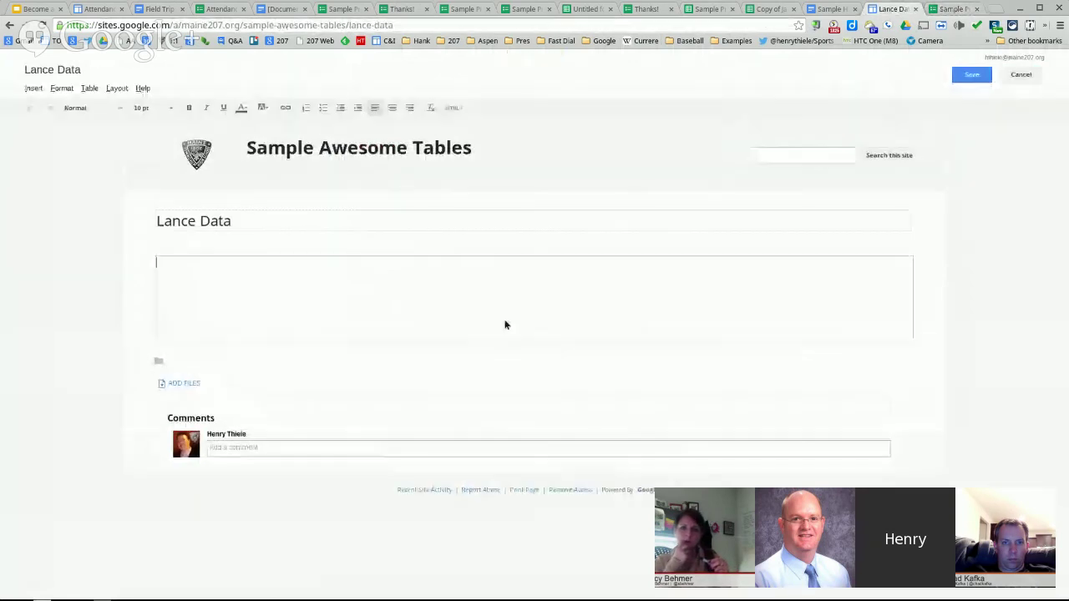
pyautogui.click(34, 89)
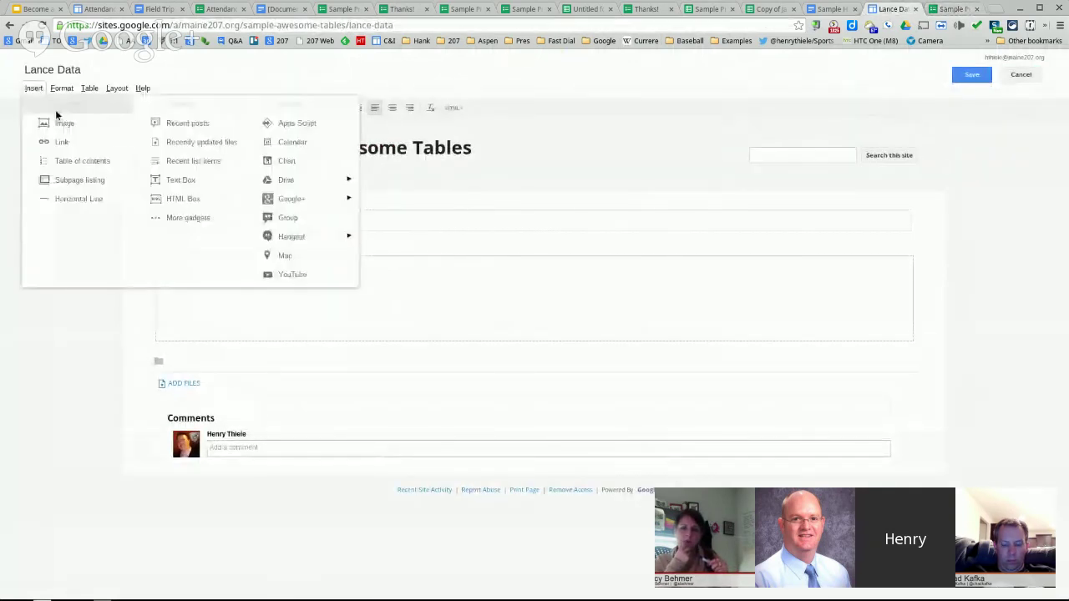
pyautogui.click(184, 218)
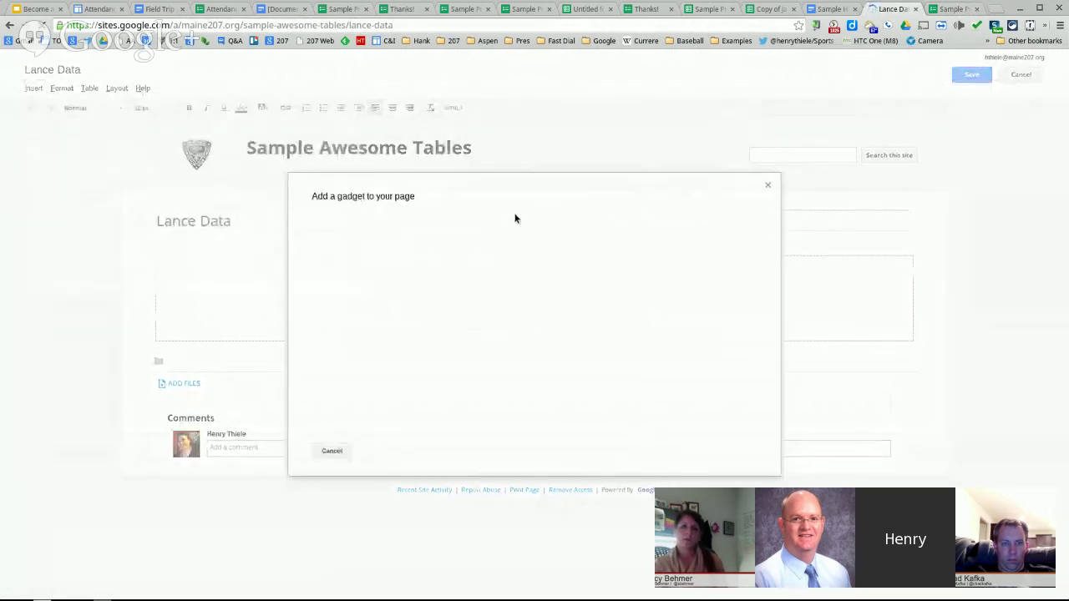
# - Search the gallery for 'awesome' and select the Awesome Table gadget
pyautogui.click(563, 218)
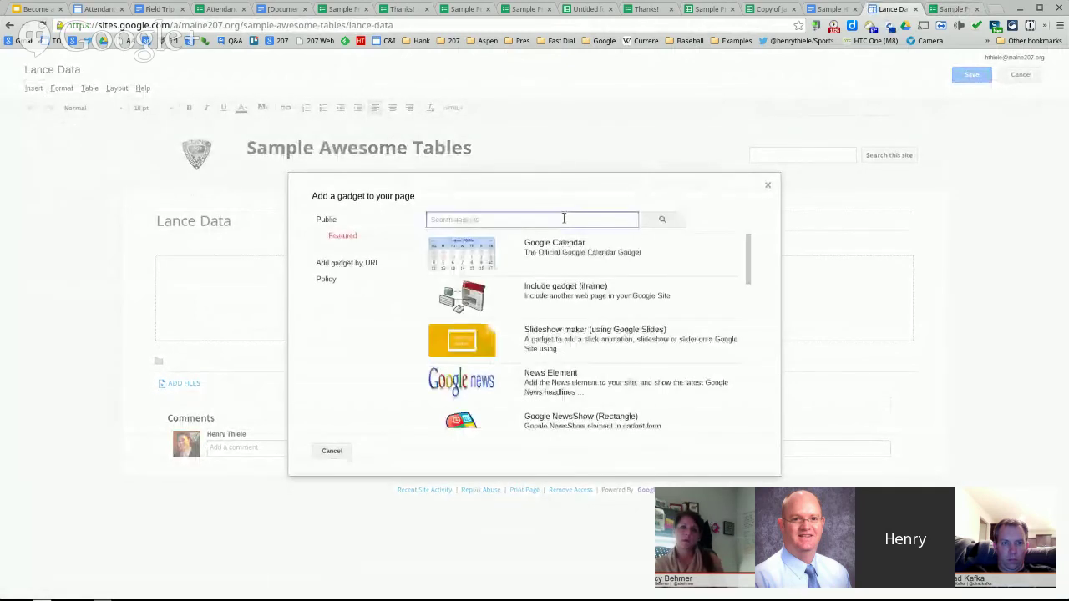
pyautogui.write('aweso')
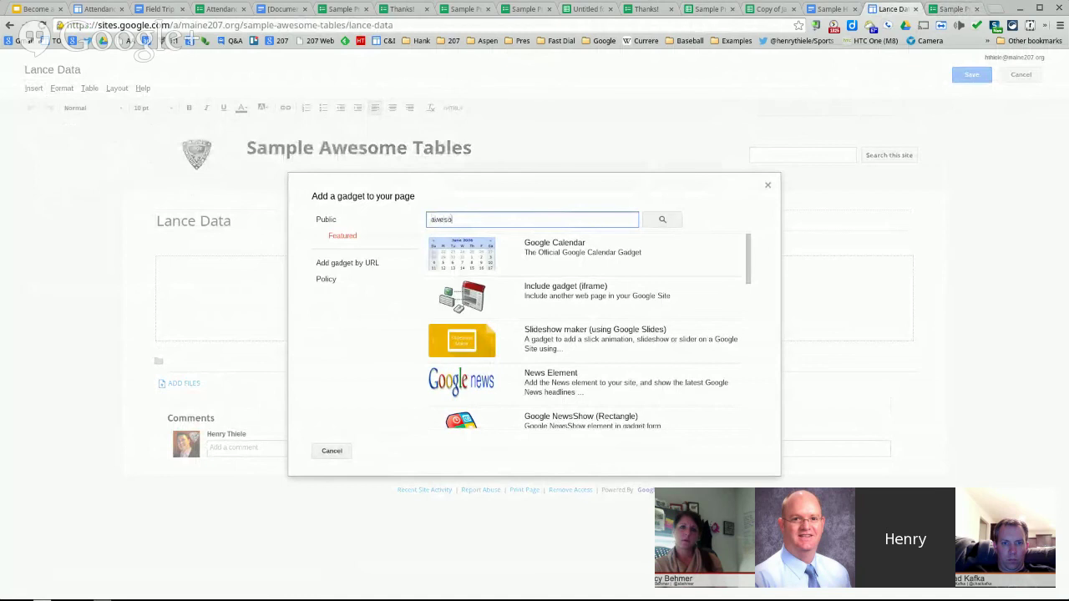
pyautogui.write('me')
pyautogui.press('Return')
pyautogui.click(589, 243)
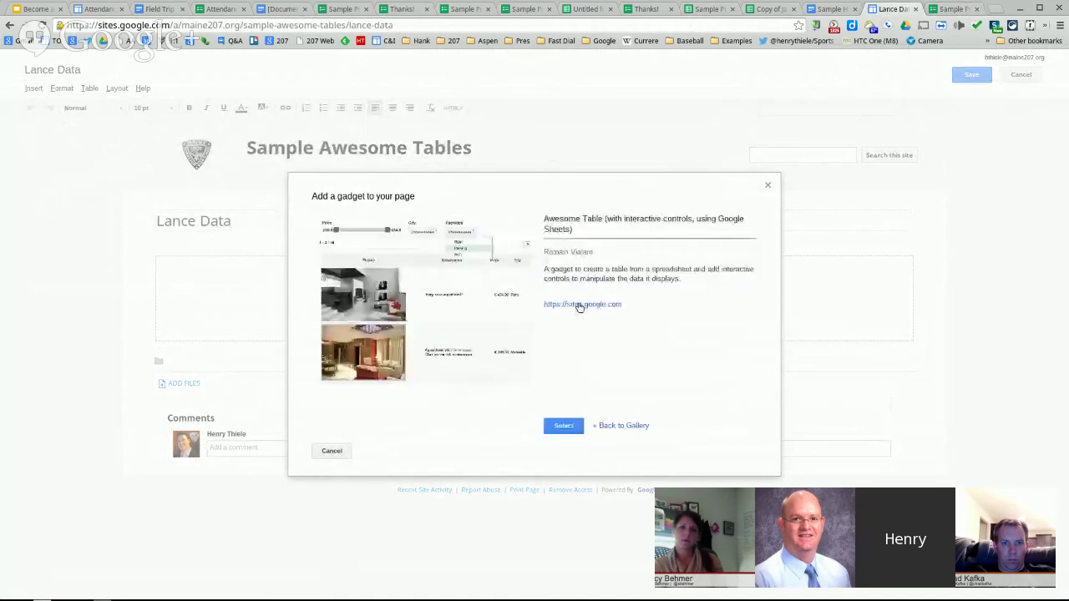
pyautogui.click(568, 426)
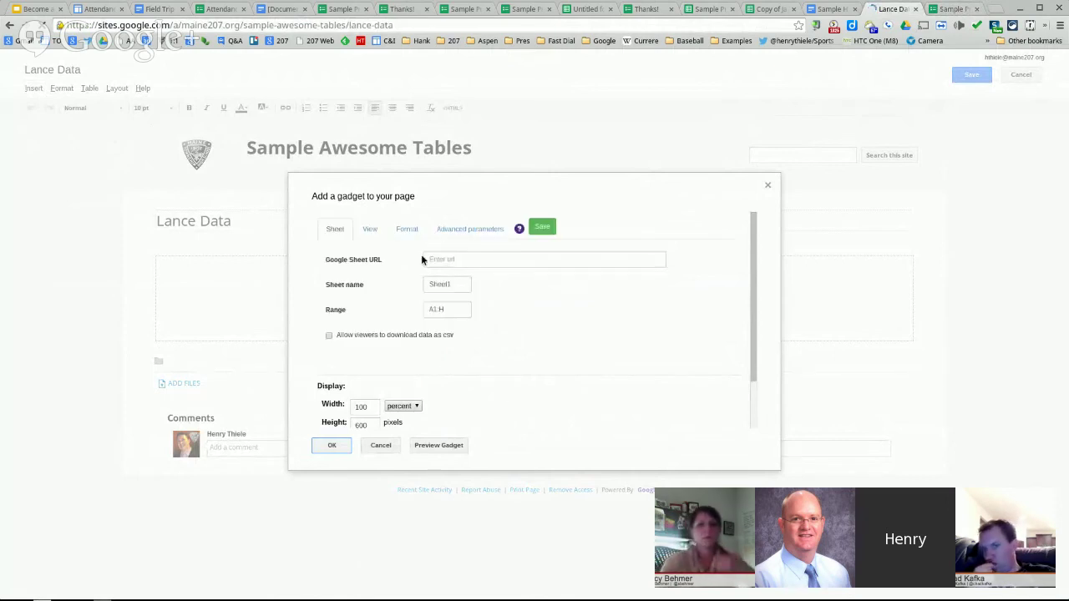
# - Paste the responses spreadsheet URL into the gadget's spreadsheet field and check the sheet name
pyautogui.click(443, 261)
pyautogui.hotkey('ctrl', 'v')
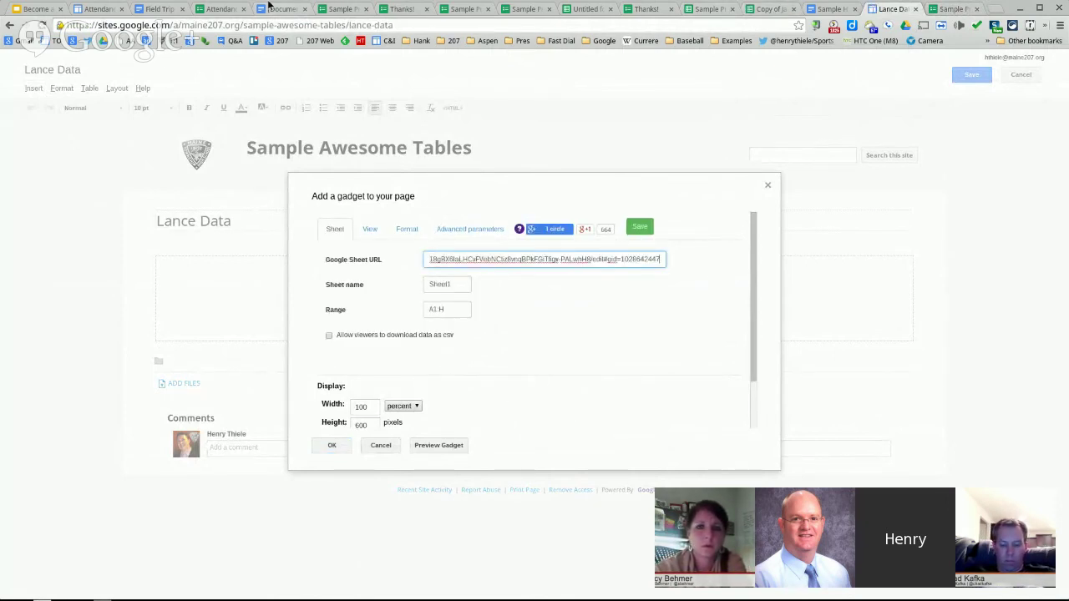
pyautogui.click(399, 10)
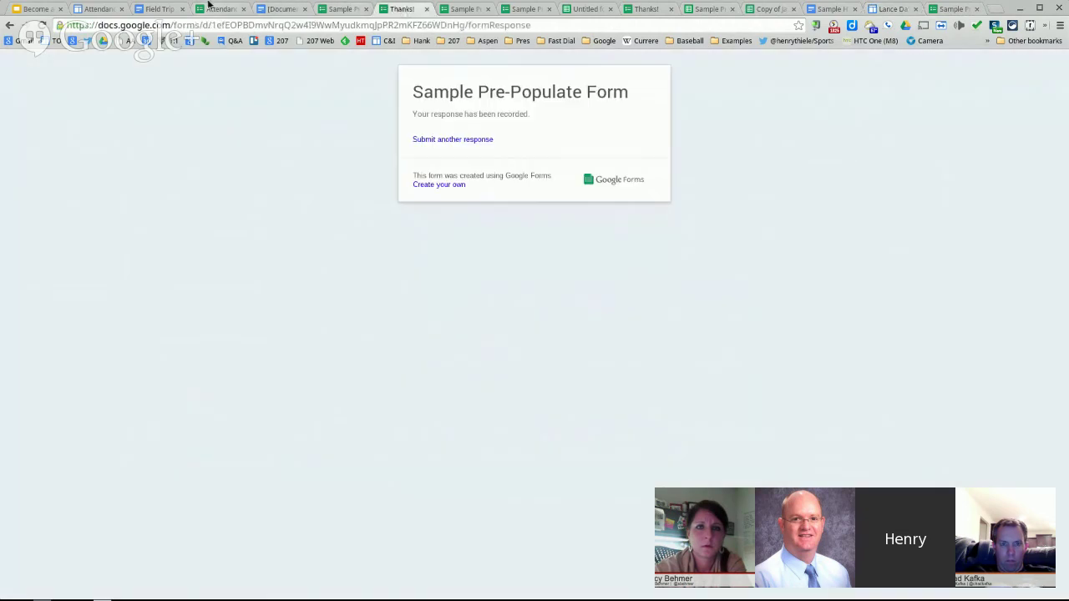
pyautogui.click(218, 9)
pyautogui.click(466, 9)
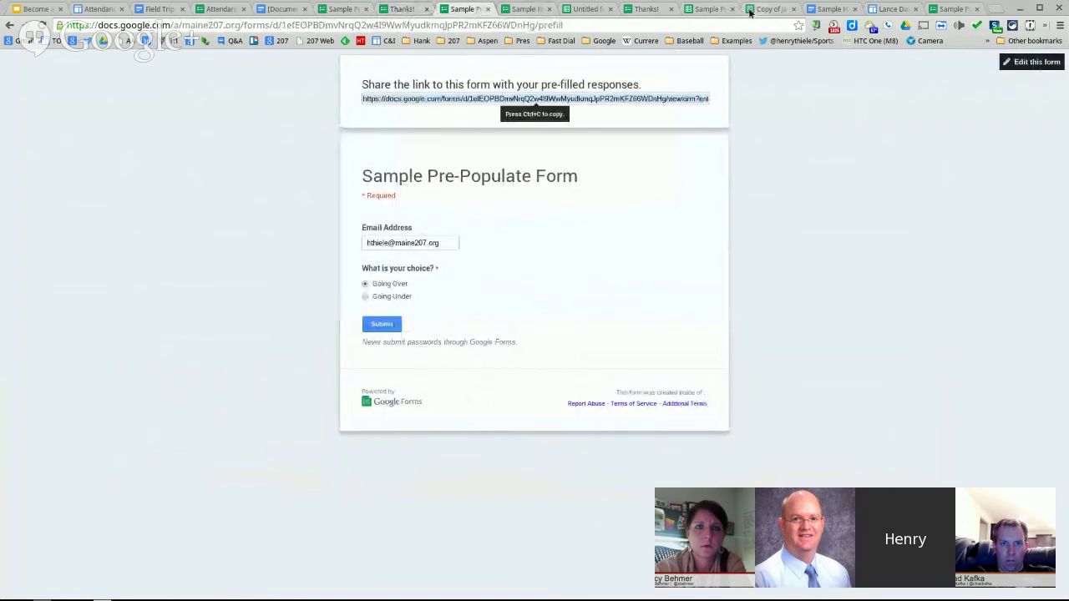
pyautogui.click(698, 10)
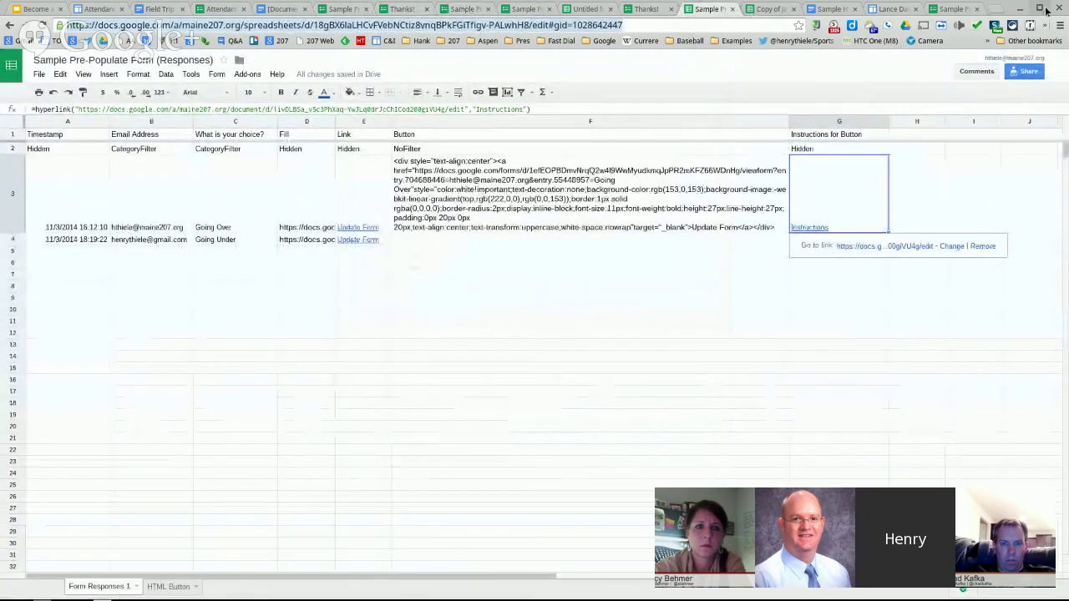
pyautogui.click(891, 9)
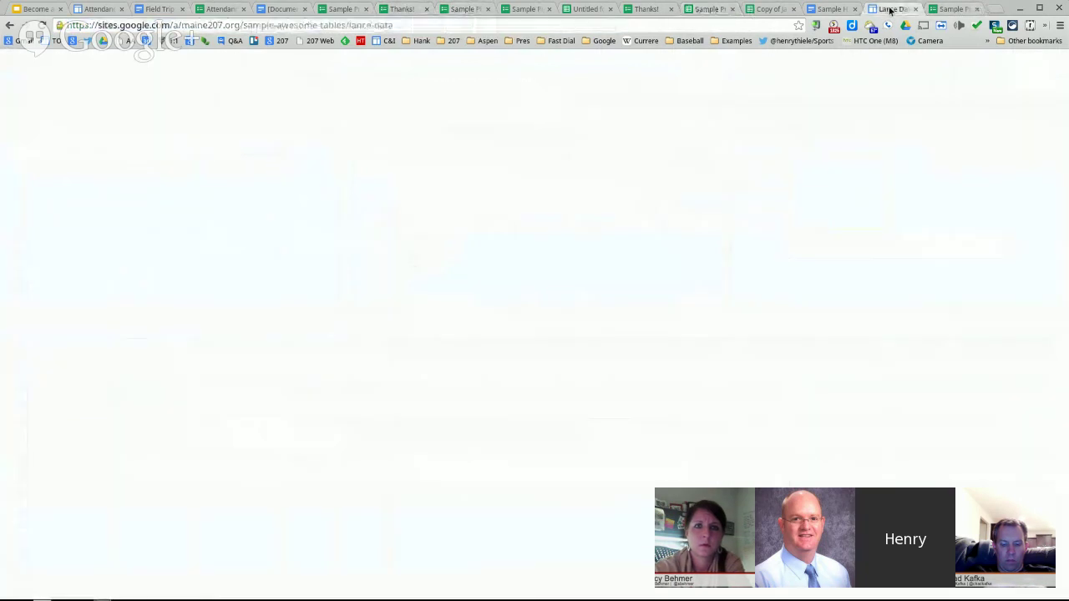
# - Enter the Form Responses sheet name and close the leftover pre-filled form tab
pyautogui.press('Tab')
pyautogui.write('Form R')
pyautogui.write('esponses 1')
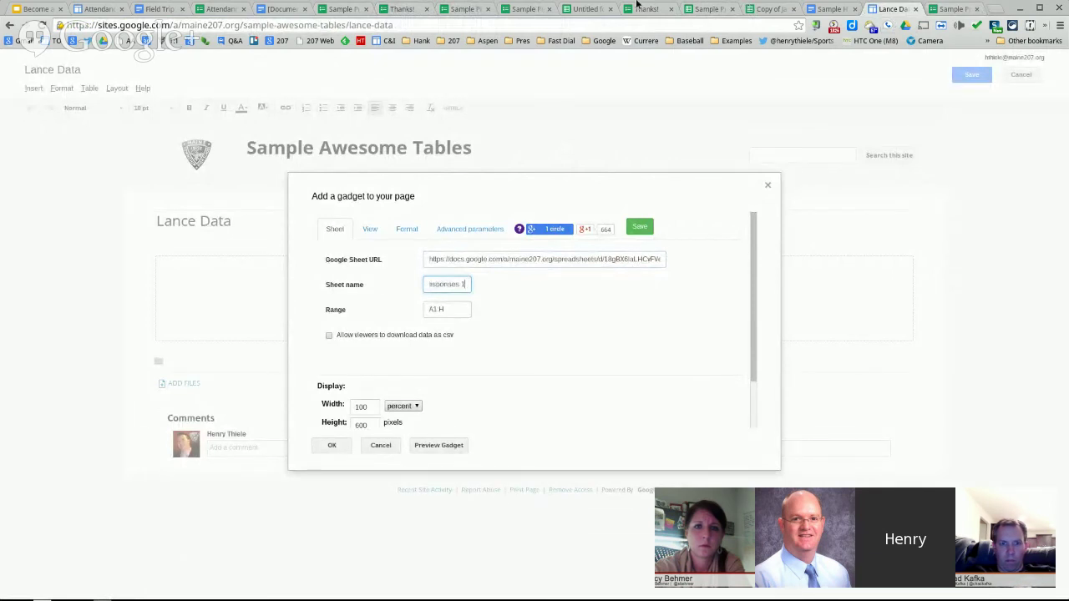
pyautogui.click(706, 10)
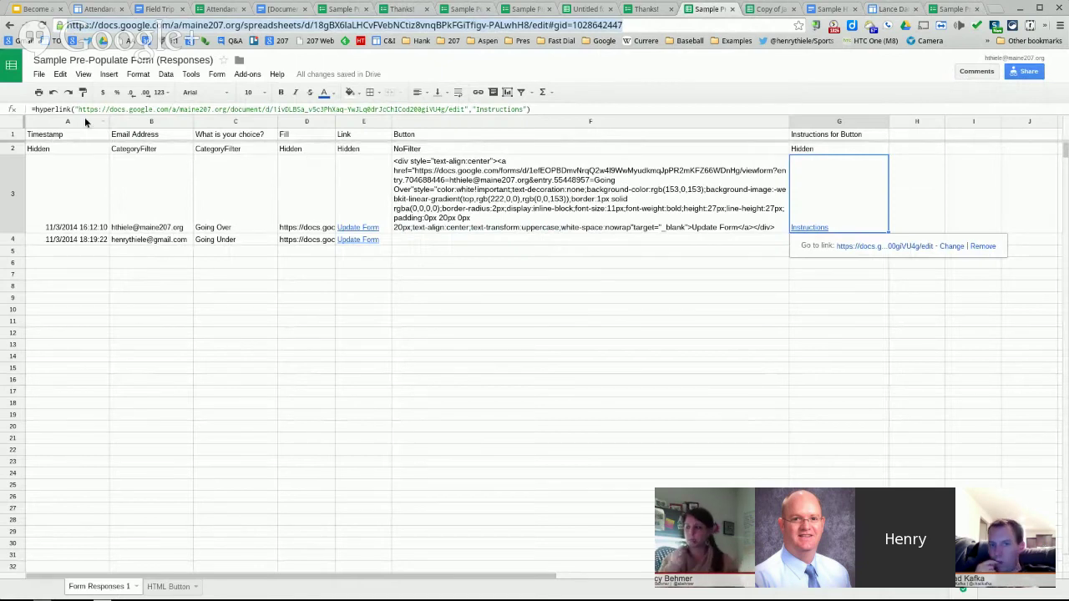
pyautogui.click(950, 9)
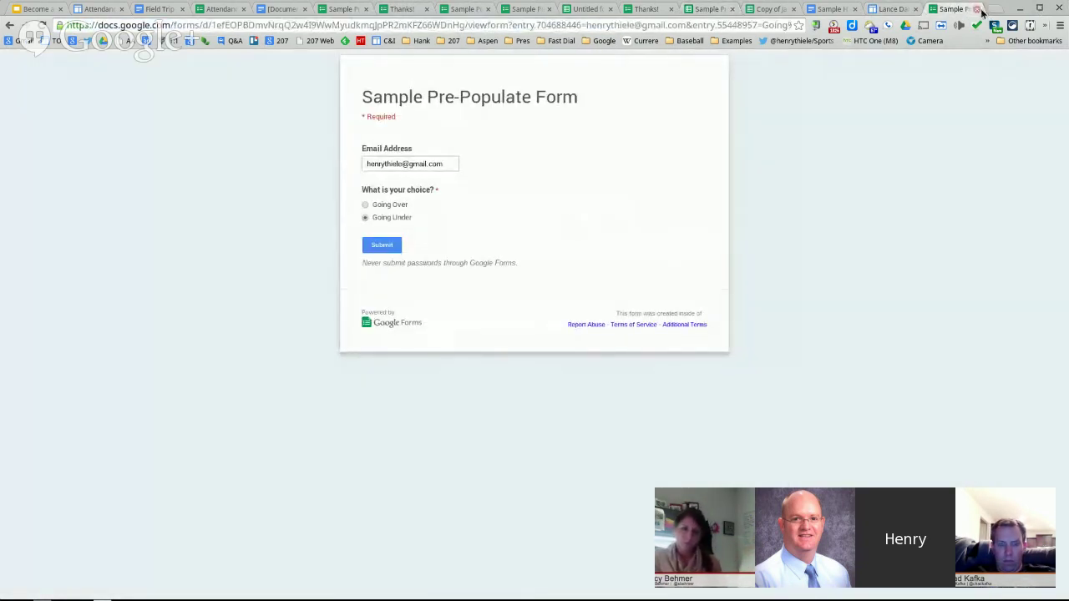
pyautogui.click(979, 9)
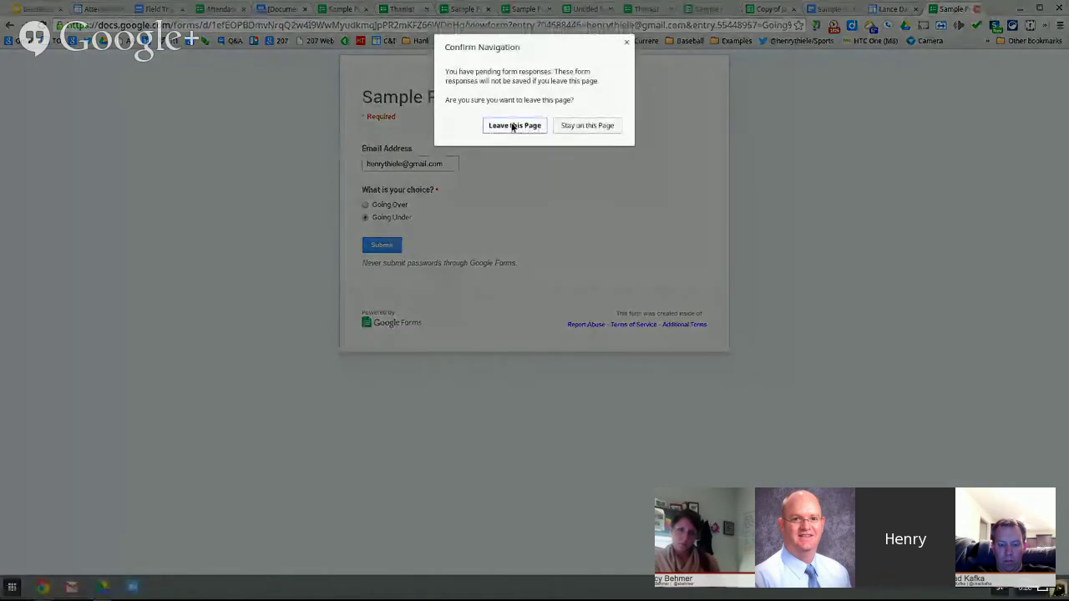
pyautogui.click(514, 126)
# - Set the range to A1:F, save the settings, and insert the Awesome Table gadget
pyautogui.click(459, 310)
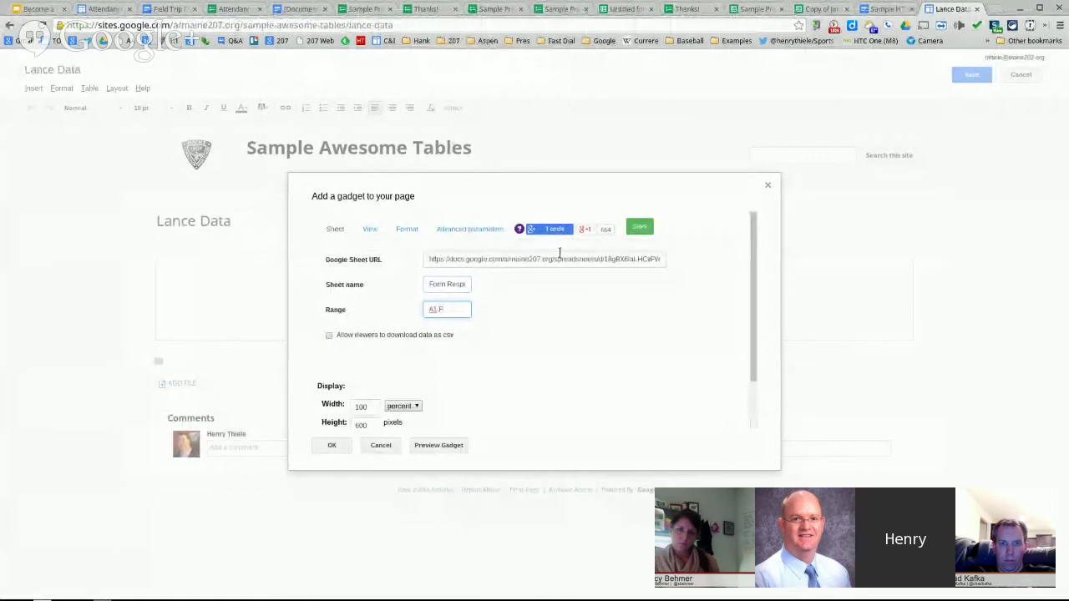
pyautogui.click(639, 228)
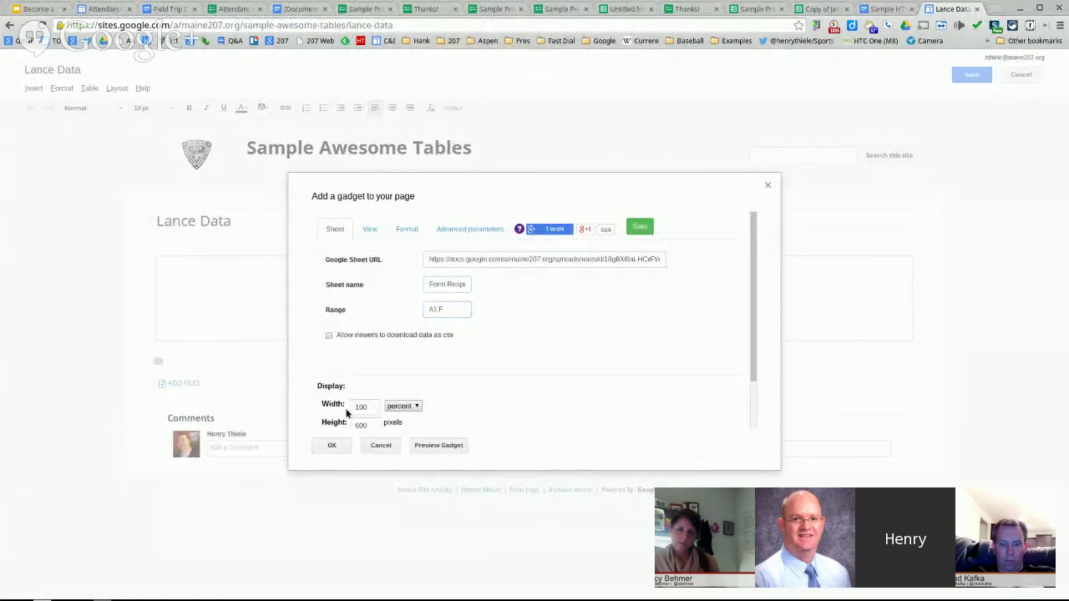
pyautogui.click(370, 240)
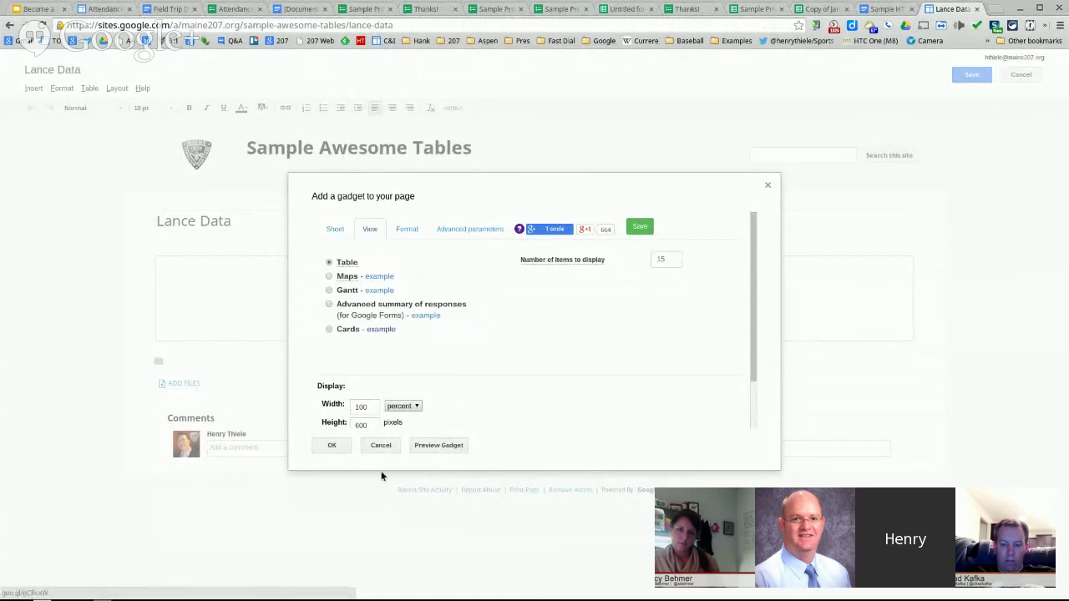
pyautogui.click(333, 445)
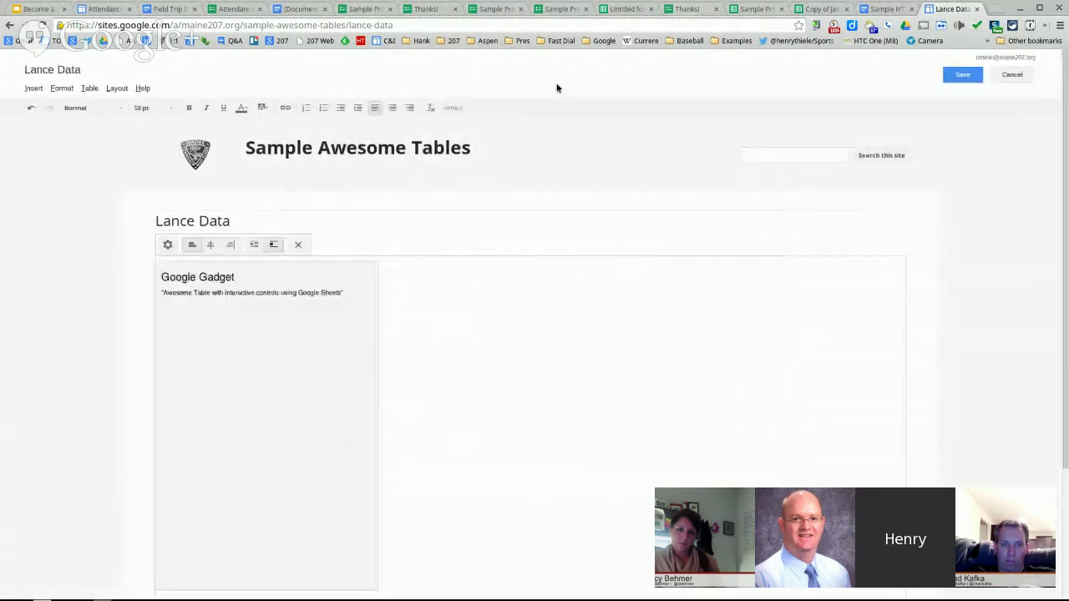
# - Save the Lance Data page, then select the button formula in F3 of the responses sheet
pyautogui.click(960, 76)
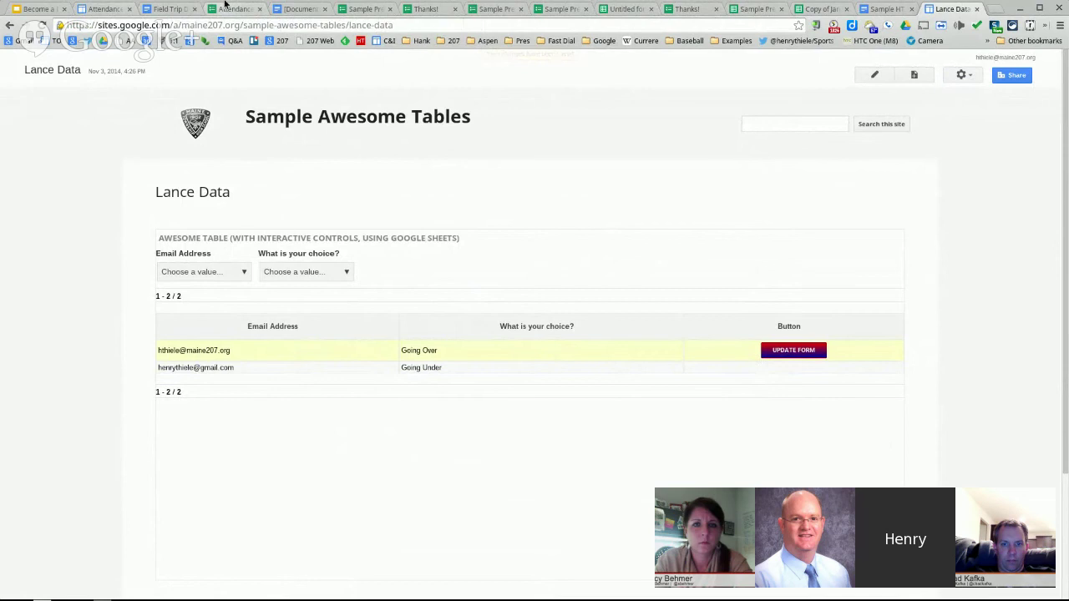
pyautogui.click(756, 8)
pyautogui.click(768, 196)
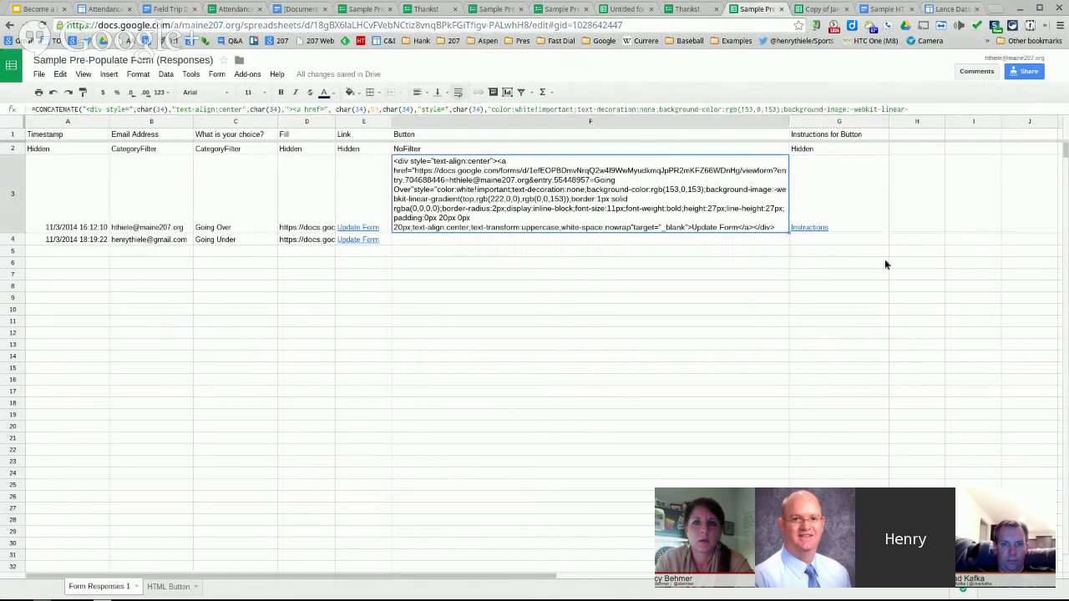
# - Fill F3's Update Form button formula down to F4 and go back to the Lance Data page
pyautogui.moveTo(786, 232); pyautogui.dragTo(785, 244)
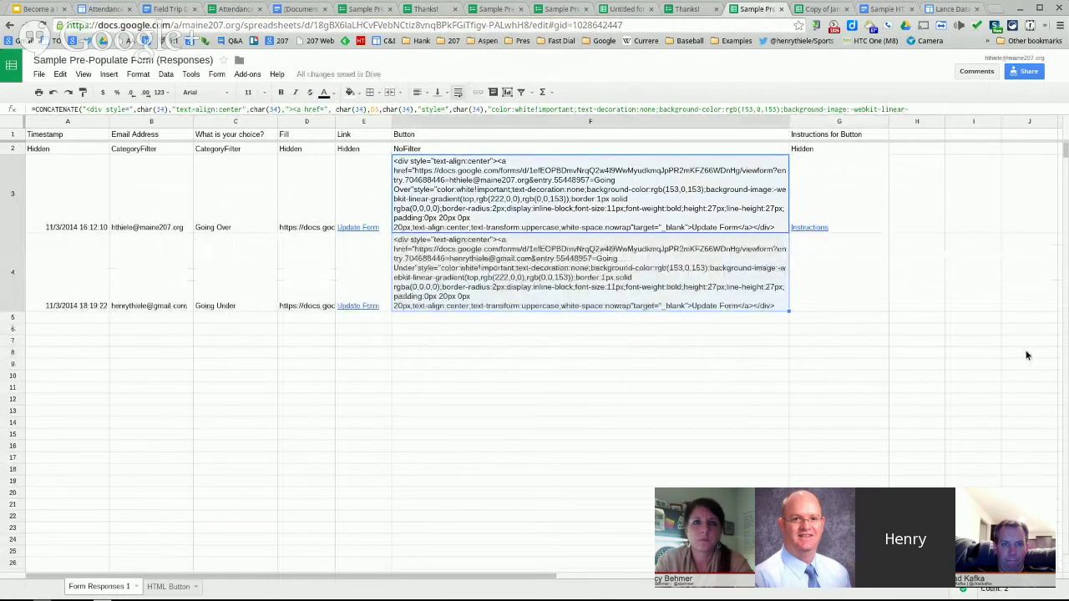
pyautogui.click(937, 9)
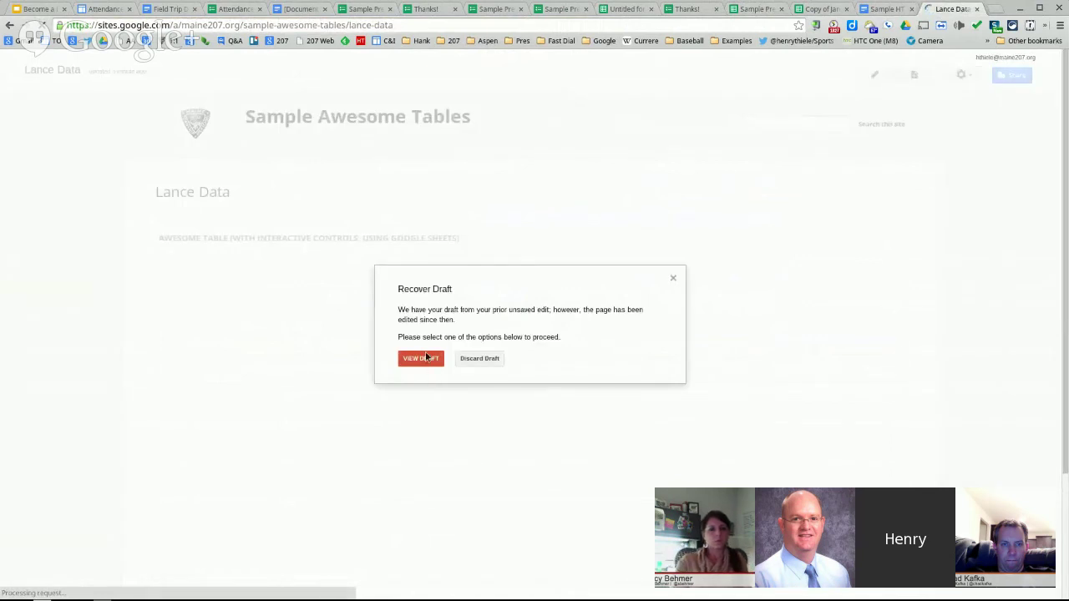
# - View the recovered draft, close its popup, and return to the Become a Data Hero slides
pyautogui.click(426, 358)
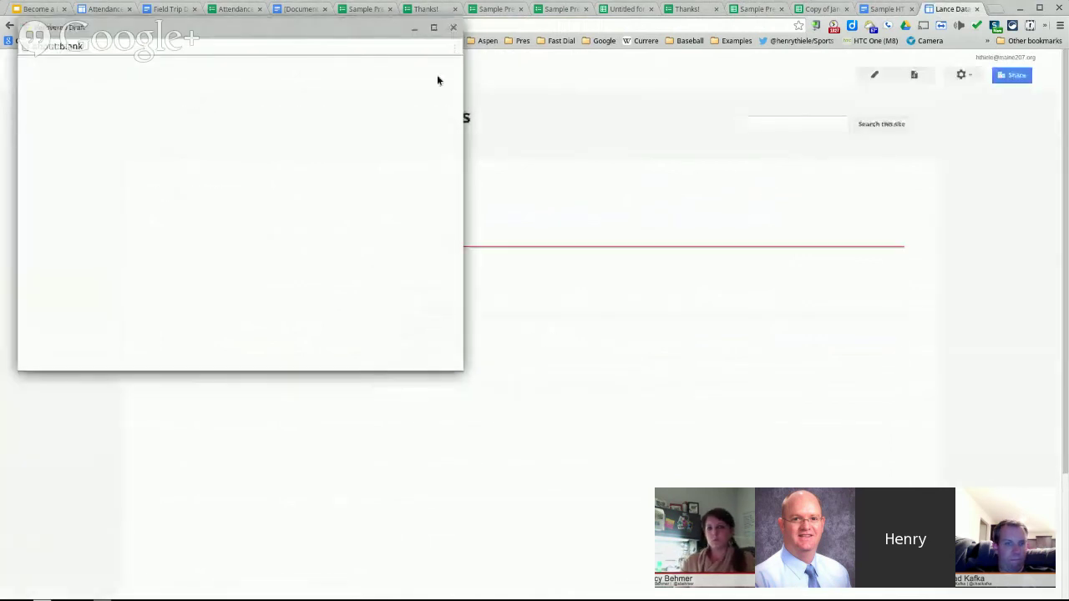
pyautogui.click(454, 28)
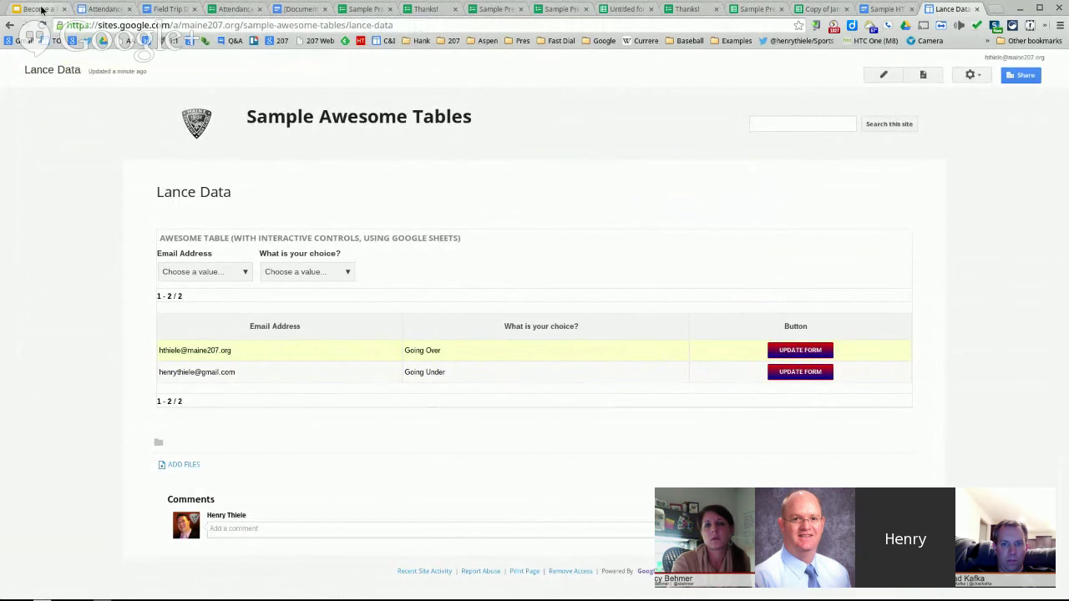
pyautogui.click(42, 10)
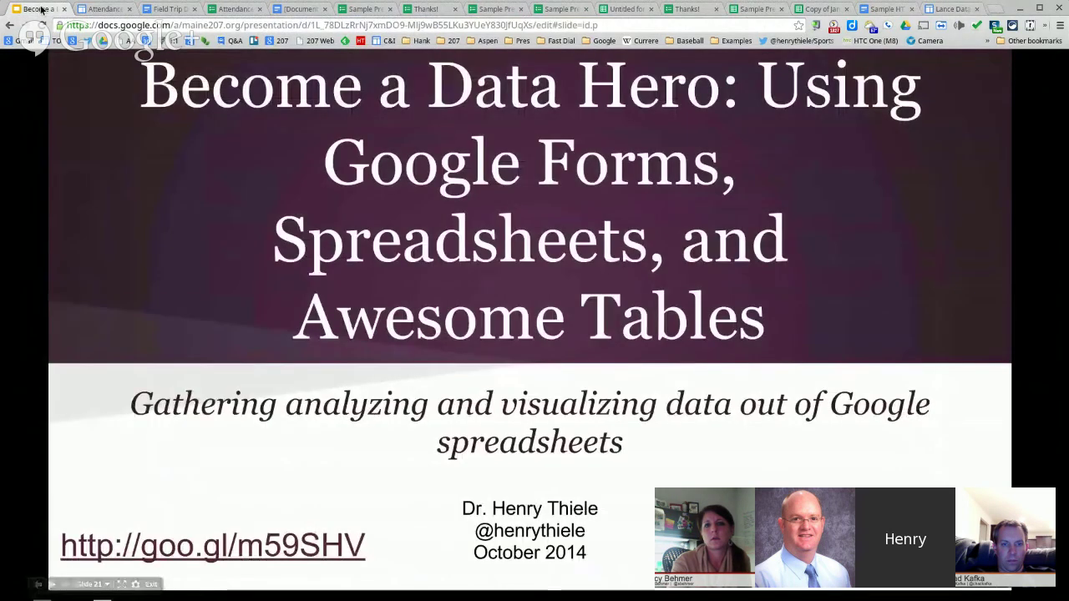